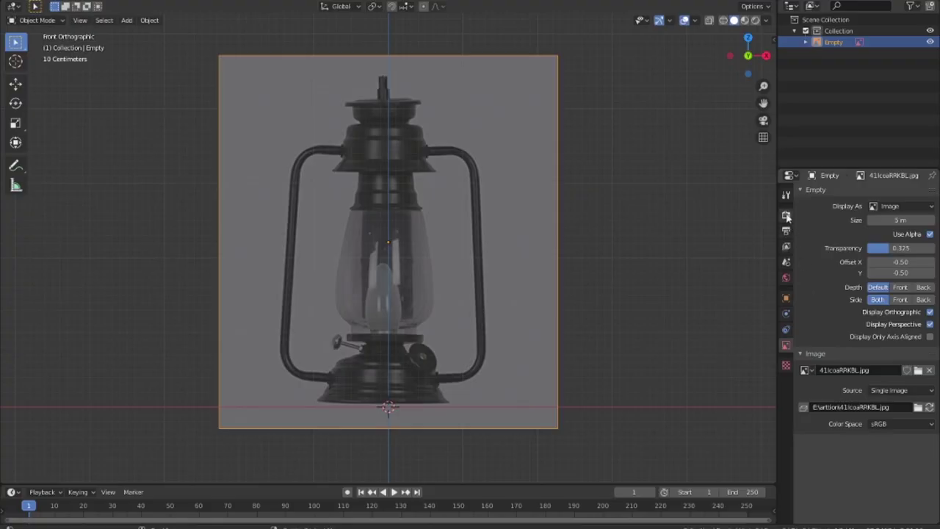
# - Show the Render properties for the lantern reference scene
pyautogui.click(786, 214)
# - Move the reference image slightly right to Location X 0.08 m
pyautogui.click(786, 230)
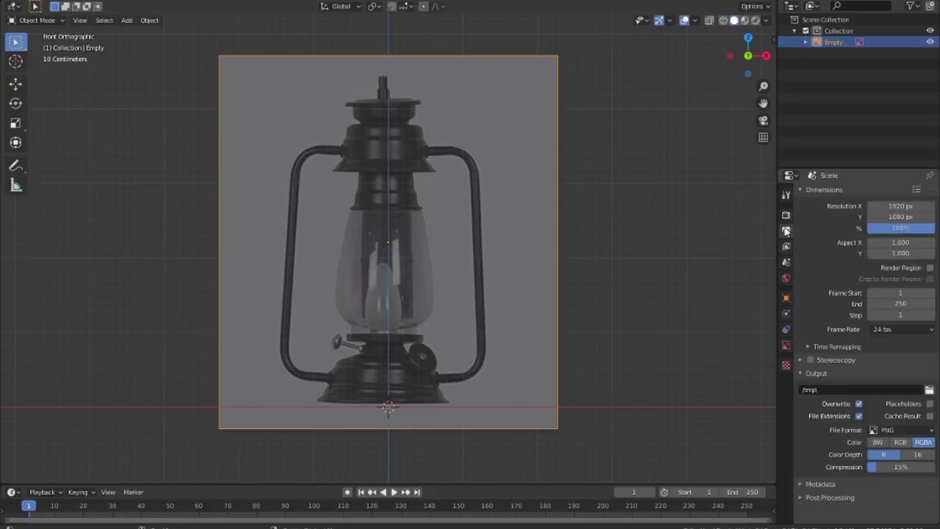
pyautogui.click(785, 262)
pyautogui.click(786, 298)
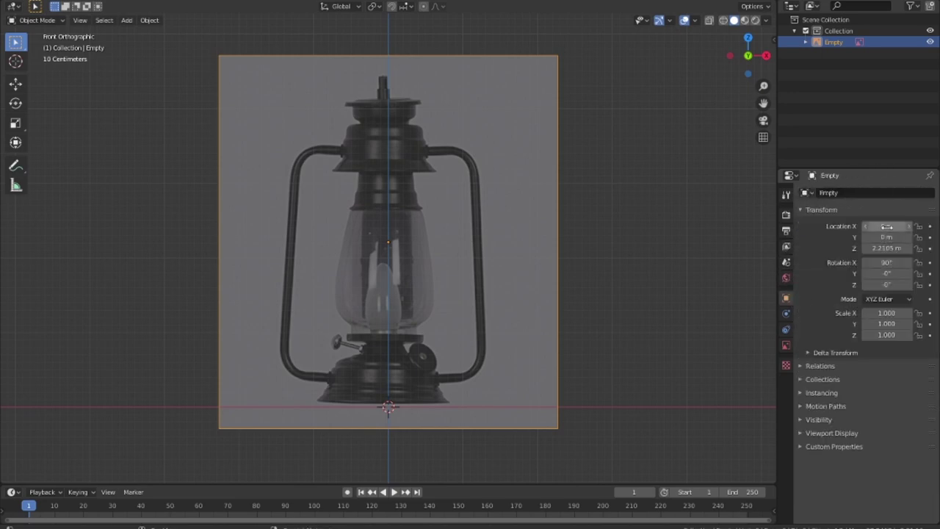
pyautogui.moveTo(886, 226); pyautogui.dragTo(903, 226)
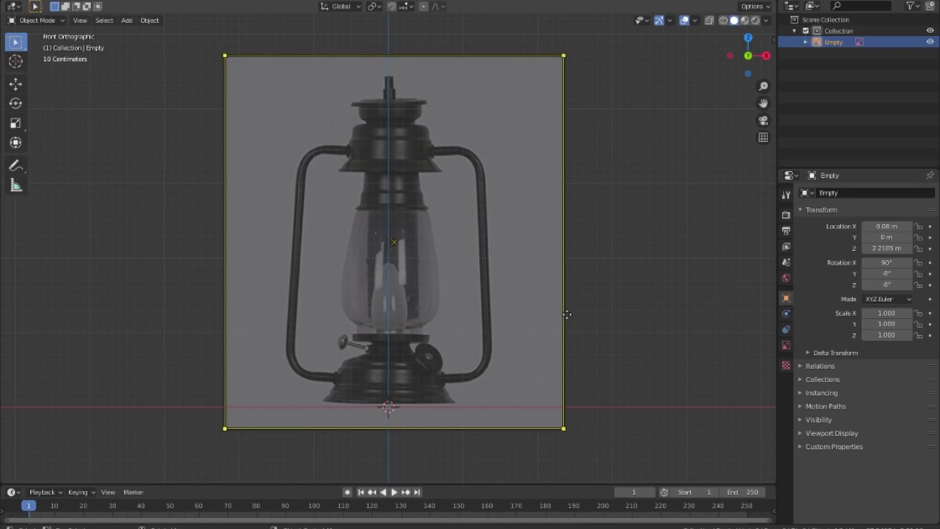
# - Select the reference image, toggle its visibility off and on, and check its options
pyautogui.click(918, 43)
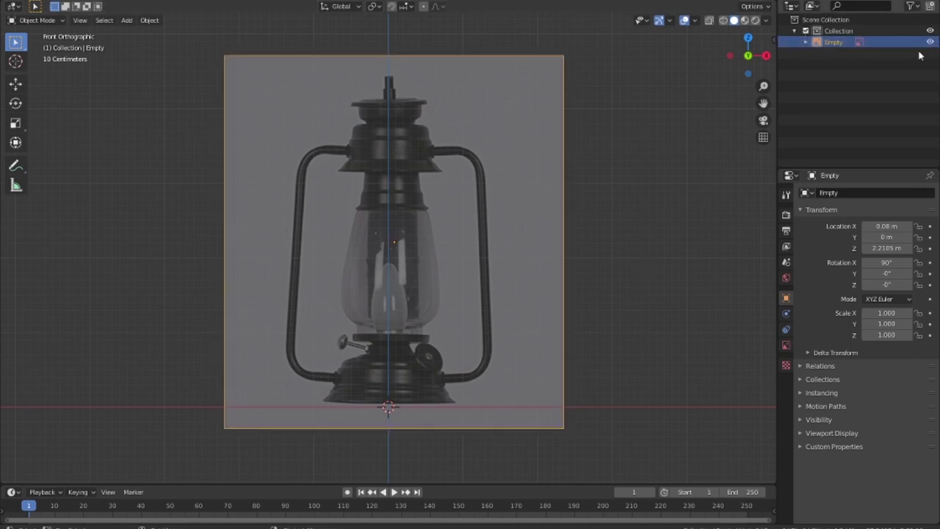
pyautogui.click(929, 42)
pyautogui.click(929, 42)
pyautogui.rightClick(866, 42)
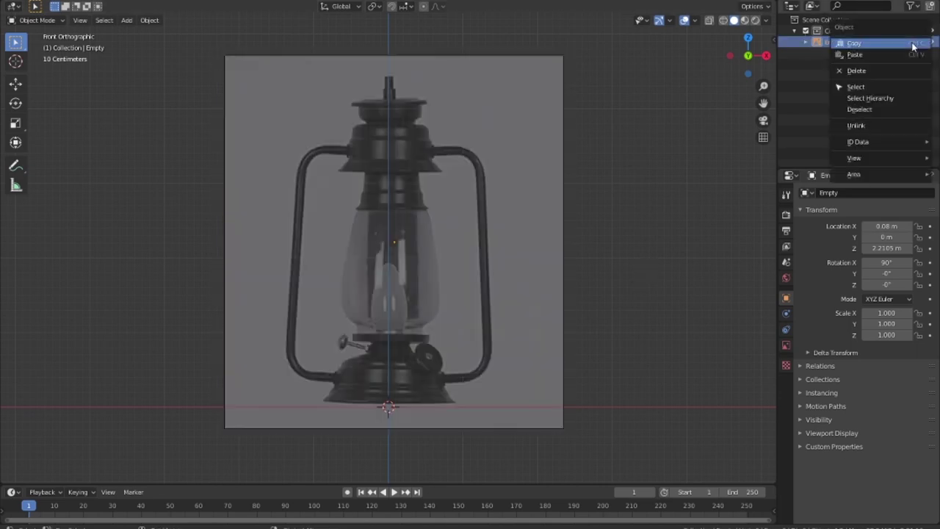
pyautogui.rightClick(844, 42)
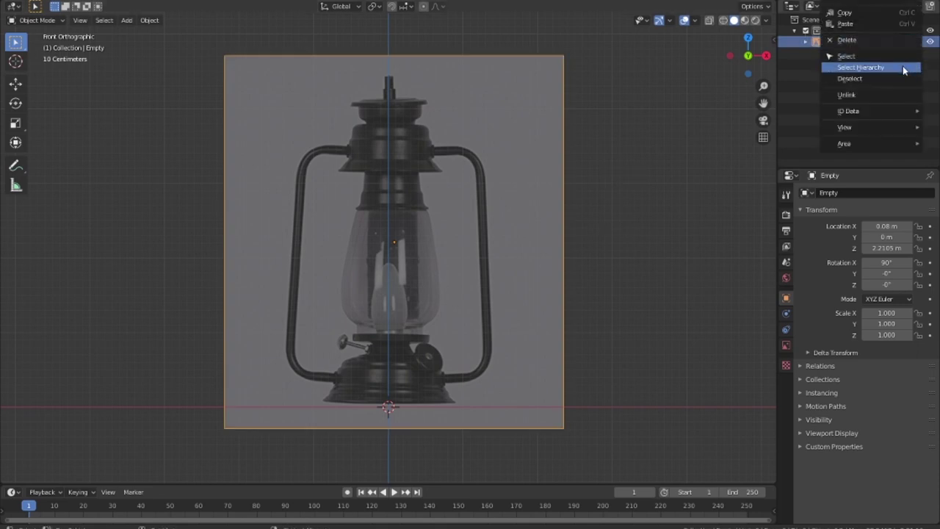
# - Review the reference image's display settings (0.325 transparency, alpha), then deselect everything
pyautogui.click(785, 344)
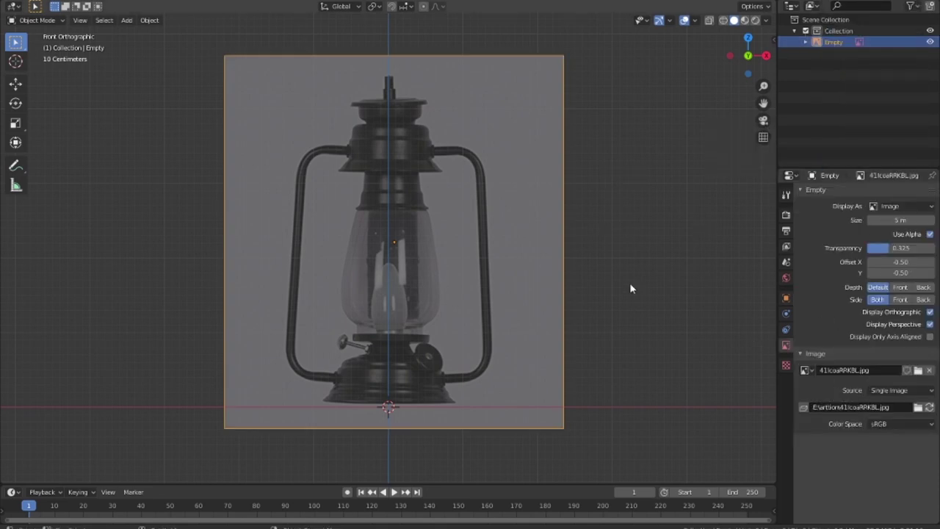
pyautogui.hotkey('alt', 'a')
pyautogui.hotkey('shift', 'a')
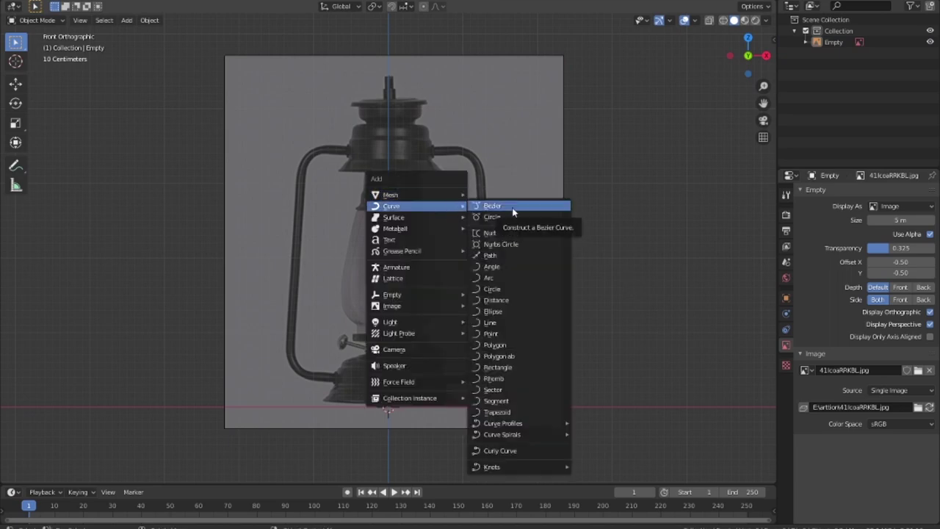
# - Add a Bezier curve, then move and rotate it into place
pyautogui.click(512, 207)
pyautogui.press('g')
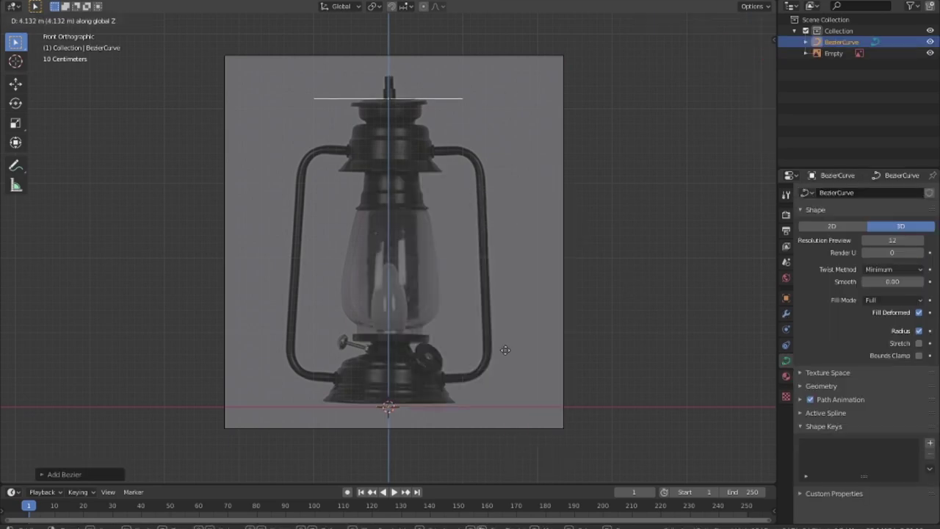
pyautogui.click(504, 364)
pyautogui.press('r')
pyautogui.press('Return')
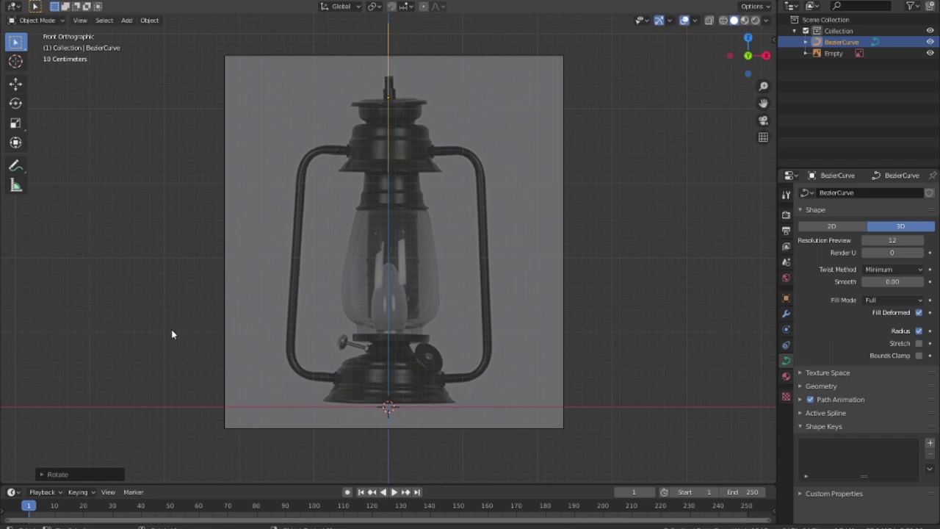
# - Delete all of the Bezier curve's points in Edit Mode
pyautogui.press('Tab')
pyautogui.moveTo(171, 329)
pyautogui.mouseDown(button='middle')
pyautogui.moveTo(445, 287)
pyautogui.moveTo(451, 308)
pyautogui.mouseUp(button='middle')
pyautogui.press('x')
pyautogui.click(452, 312)
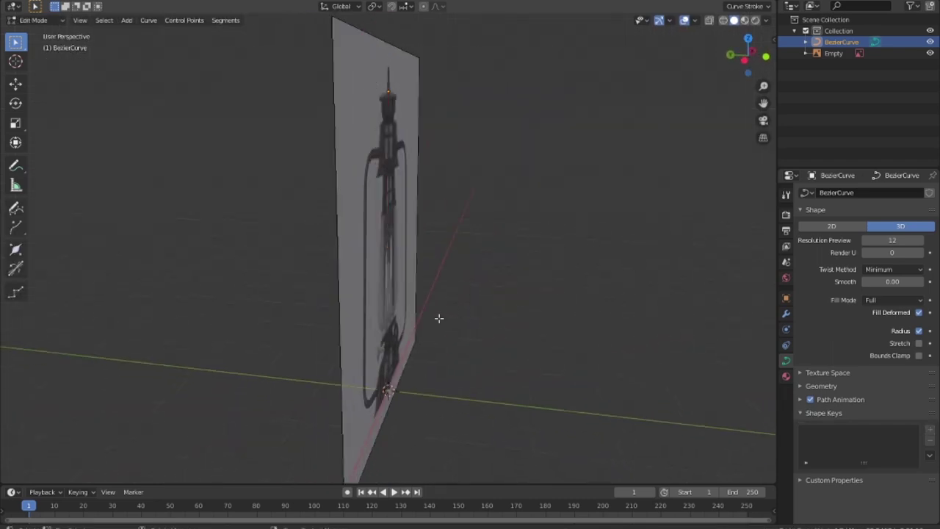
# - Zoom in on the curve in front view and inspect its editing options
pyautogui.press('KP_3')
pyautogui.press('KP_1')
pyautogui.scroll(5, 351, 245)
pyautogui.scroll(1, 351, 244)
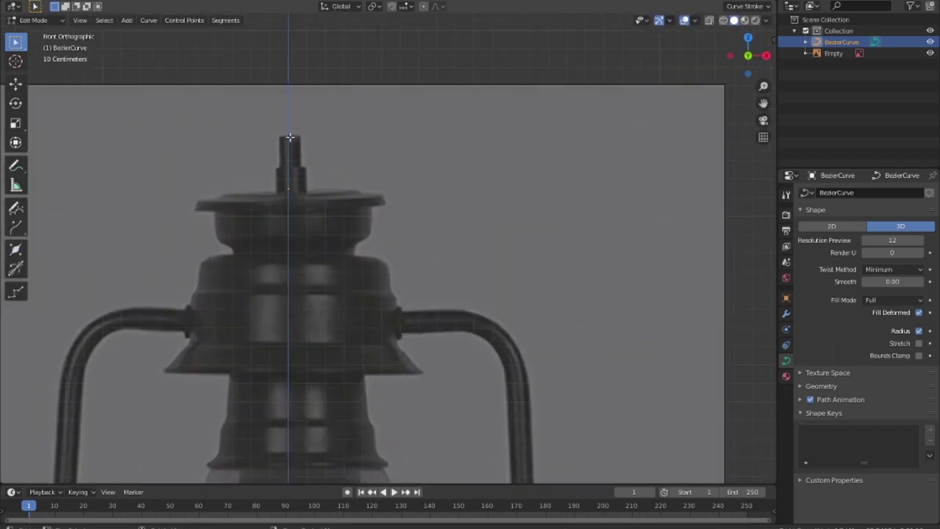
pyautogui.click(290, 135)
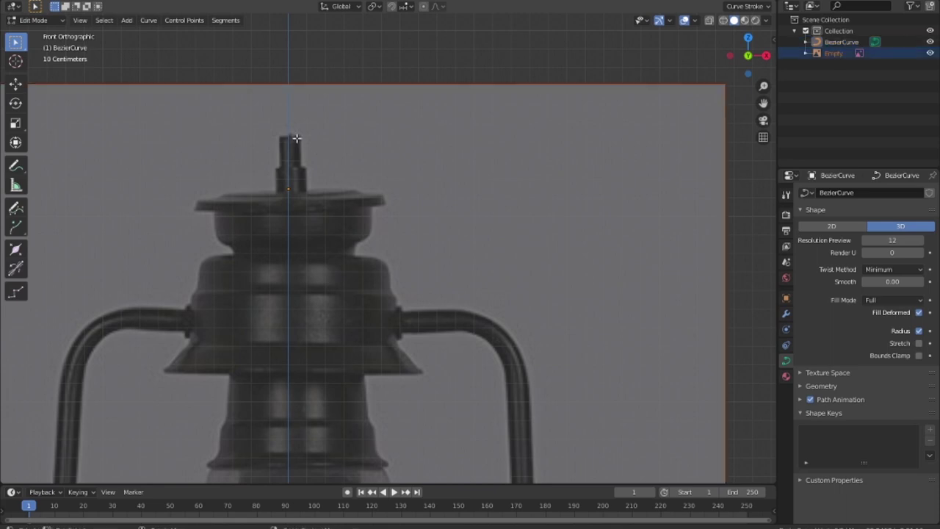
pyautogui.rightClick(290, 138)
pyautogui.press('Escape')
pyautogui.rightClick(301, 150)
pyautogui.press('Escape')
pyautogui.click(299, 139)
pyautogui.rightClick(299, 139)
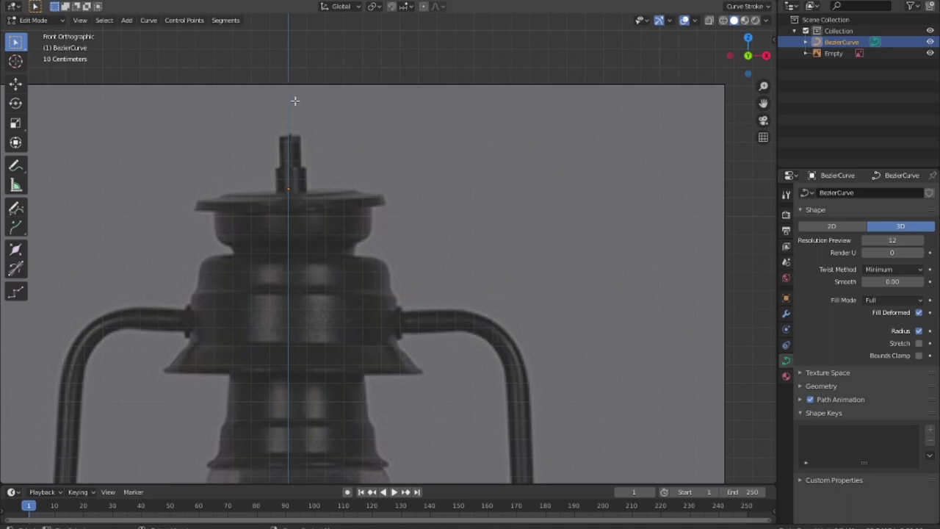
# - Return to Object Mode and add a second Bezier curve
pyautogui.press('Tab')
pyautogui.hotkey('shift', 'a')
pyautogui.click(339, 91)
# - Rotate the second curve 90° on X and raise it to the lantern top
pyautogui.scroll(-5, 427, 326)
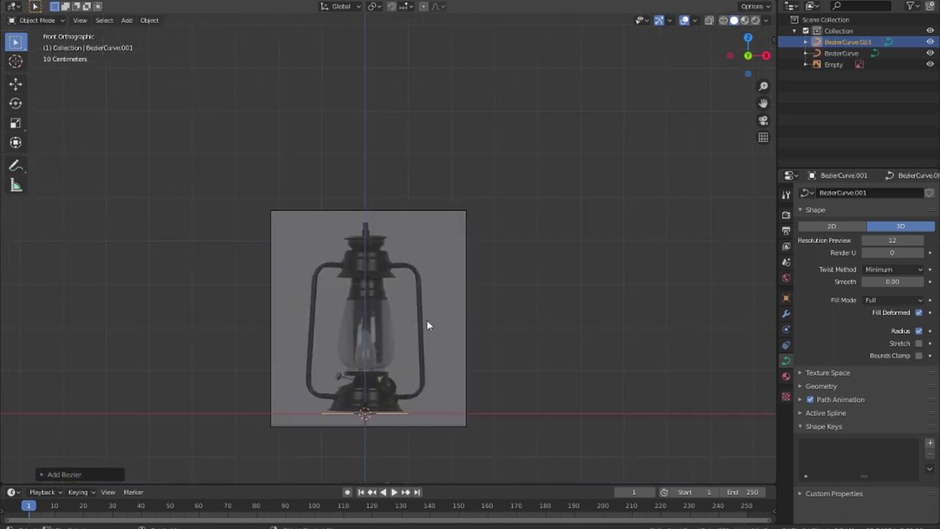
pyautogui.write('rx90')
pyautogui.press('Return')
pyautogui.press('g')
pyautogui.press('z')
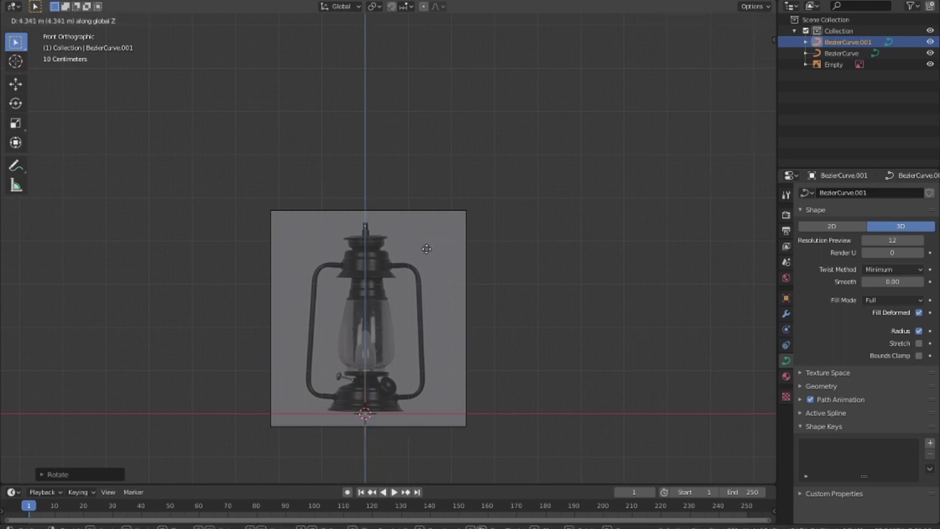
pyautogui.click(426, 249)
# - Select the curve's points and shift them vertically, checking placement in front view
pyautogui.scroll(6, 411, 227)
pyautogui.press('Tab')
pyautogui.scroll(-4, 411, 192)
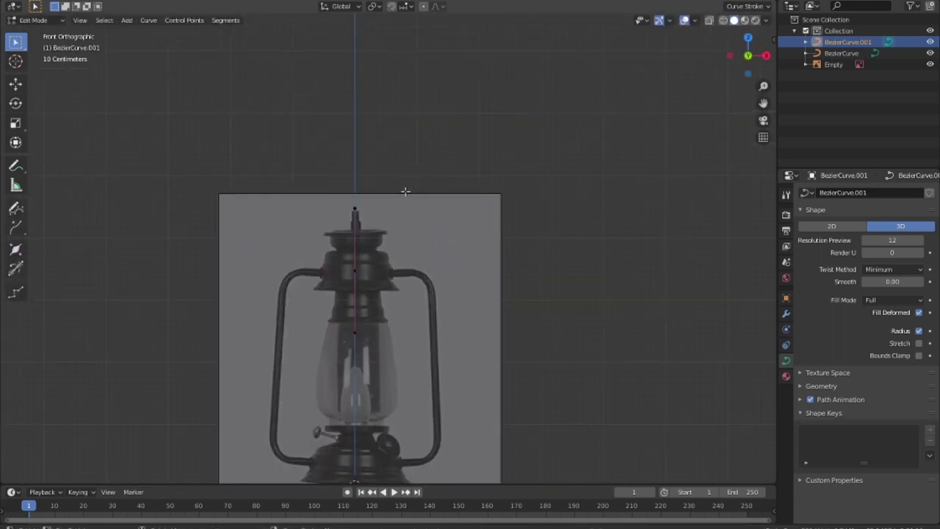
pyautogui.moveTo(331, 200); pyautogui.dragTo(383, 241)
pyautogui.moveTo(332, 256); pyautogui.dragTo(372, 278)
pyautogui.press('g')
pyautogui.press('z')
pyautogui.press('Return')
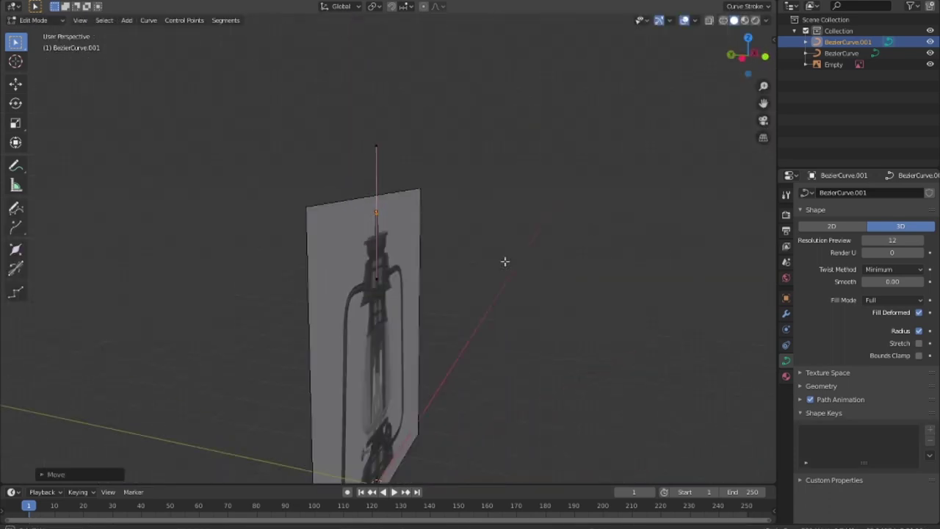
pyautogui.moveTo(504, 260); pyautogui.dragTo(429, 290, button='middle')
pyautogui.press('KP_1')
pyautogui.scroll(5, 428, 290)
pyautogui.scroll(3, 363, 227)
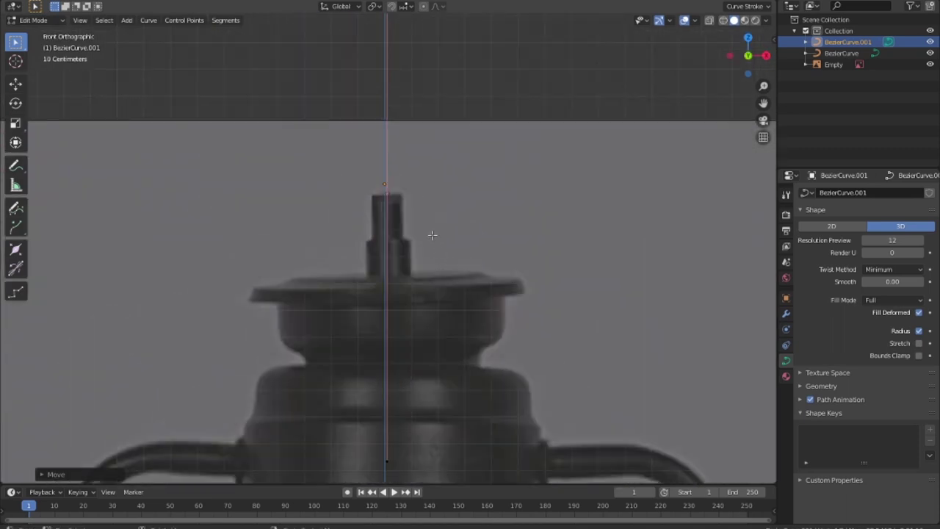
# - Extrude a point to the cap's right edge and rotate and scale its handles into an arc
pyautogui.press('g')
pyautogui.press('Escape')
pyautogui.press('e')
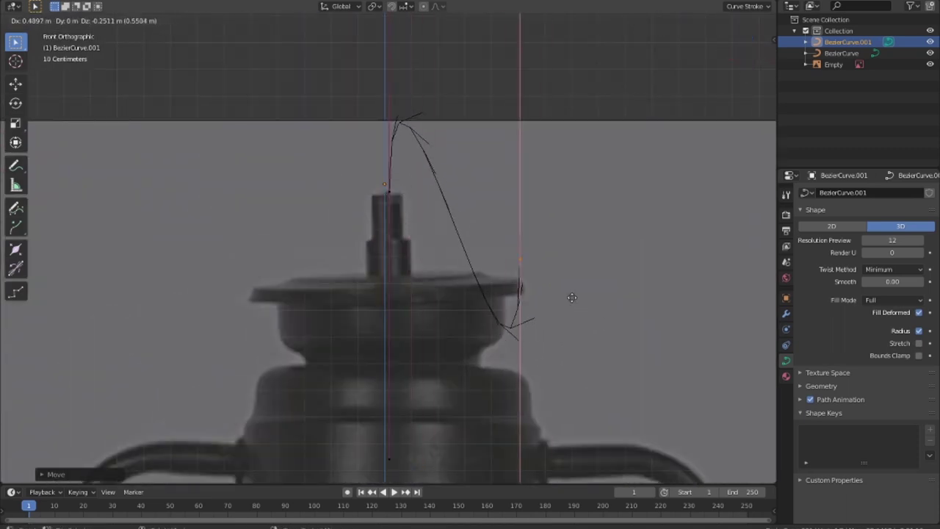
pyautogui.click(549, 285)
pyautogui.press('r')
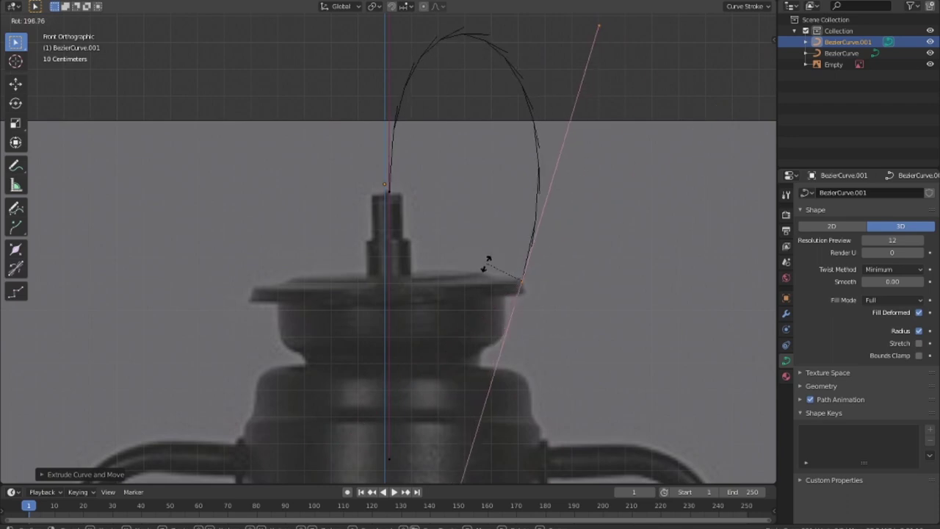
pyautogui.click(500, 257)
pyautogui.press('s')
pyautogui.click(376, 174)
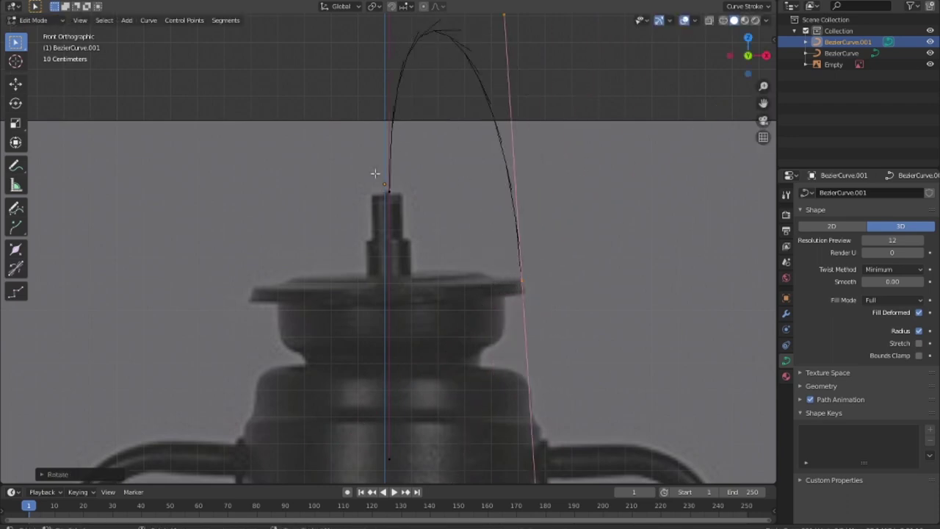
pyautogui.press('s')
pyautogui.click(428, 224)
pyautogui.press('g')
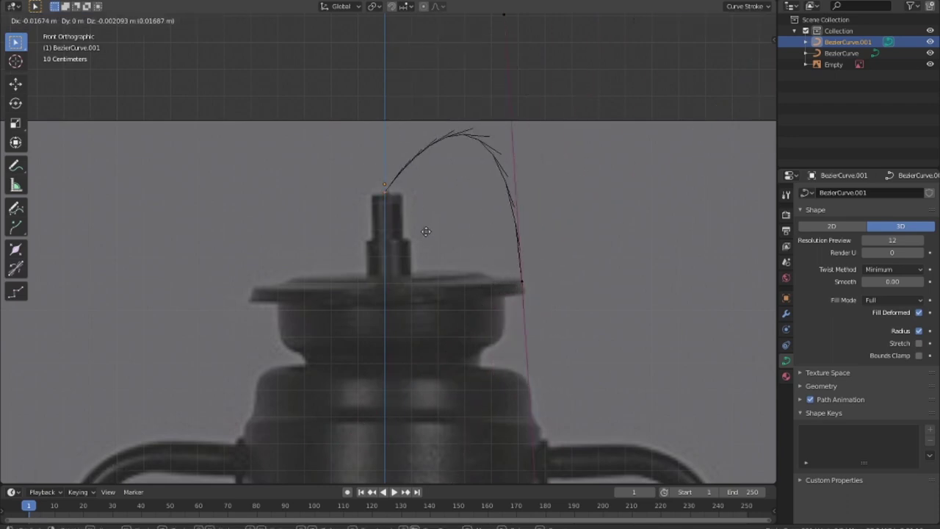
pyautogui.click(427, 232)
# - Move the handle to reshape the arc over the cap
pyautogui.scroll(-1, 509, 39)
pyautogui.press('g')
pyautogui.rightClick(486, 58)
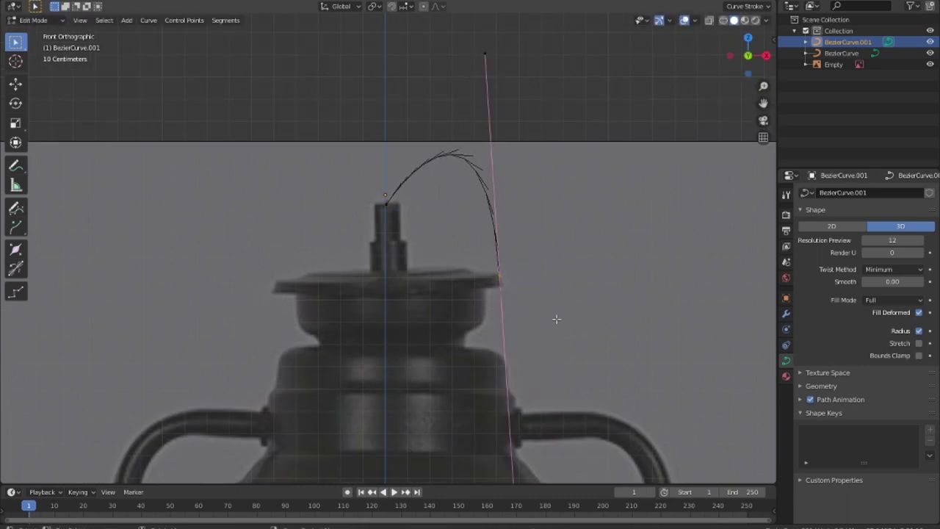
pyautogui.press('g')
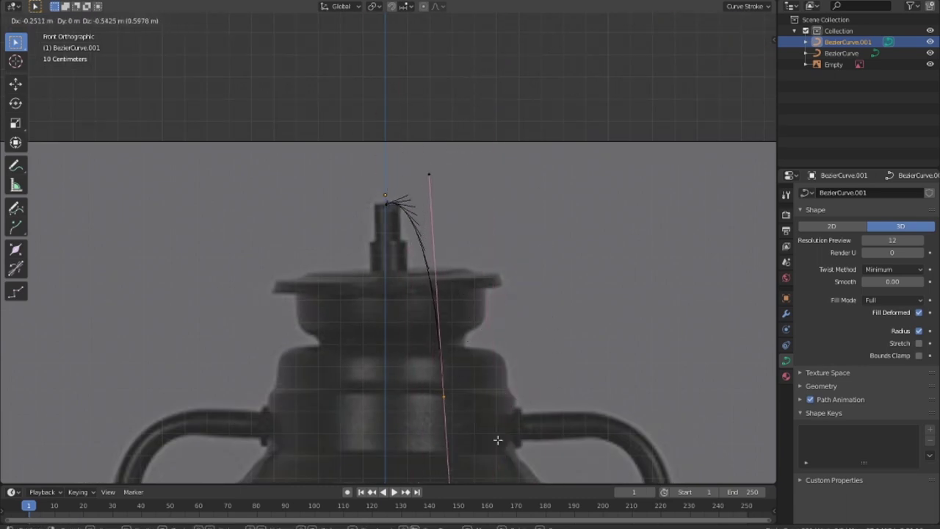
pyautogui.click(541, 370)
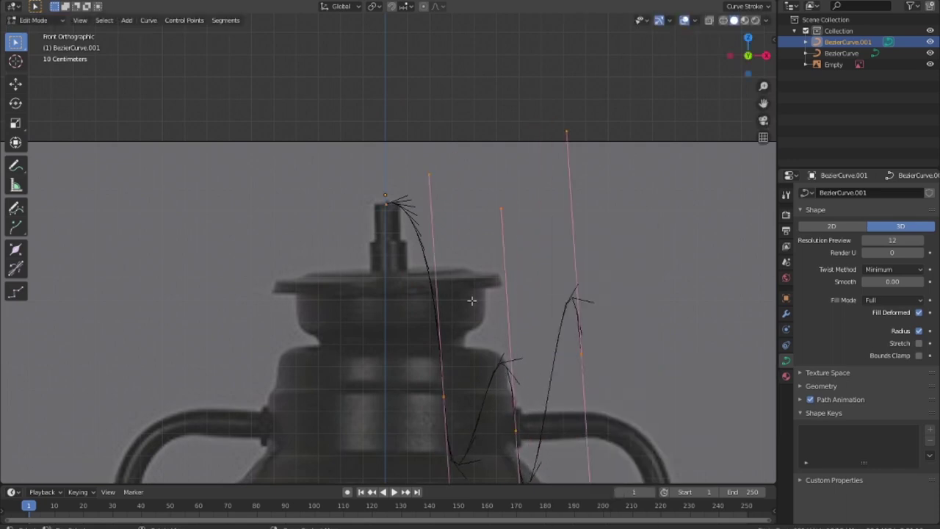
# - Delete the curve's points and return to Object Mode
pyautogui.press('x')
pyautogui.click(474, 304)
pyautogui.press('Tab')
pyautogui.hotkey('shift', 'a')
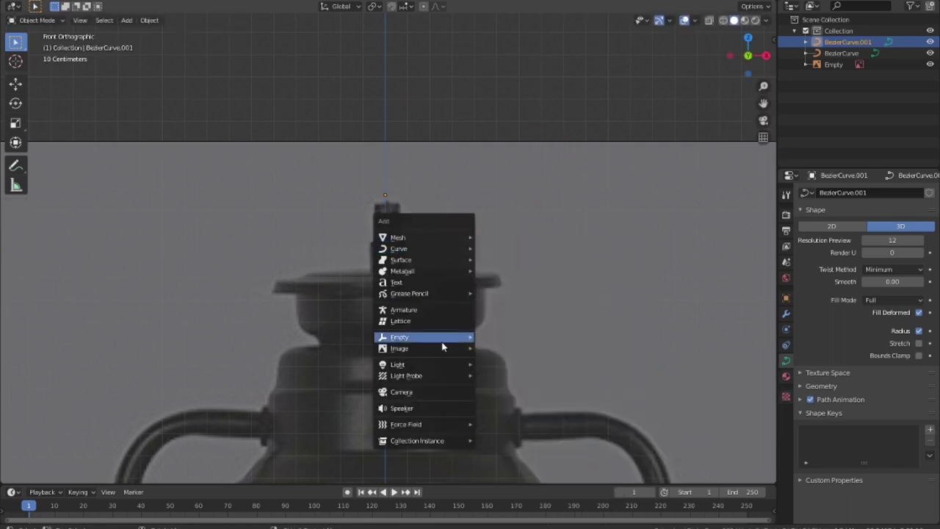
# - Add a single-vertex mesh and extrude vertices down the knob to its base
pyautogui.moveTo(400, 337)
pyautogui.click(514, 425)
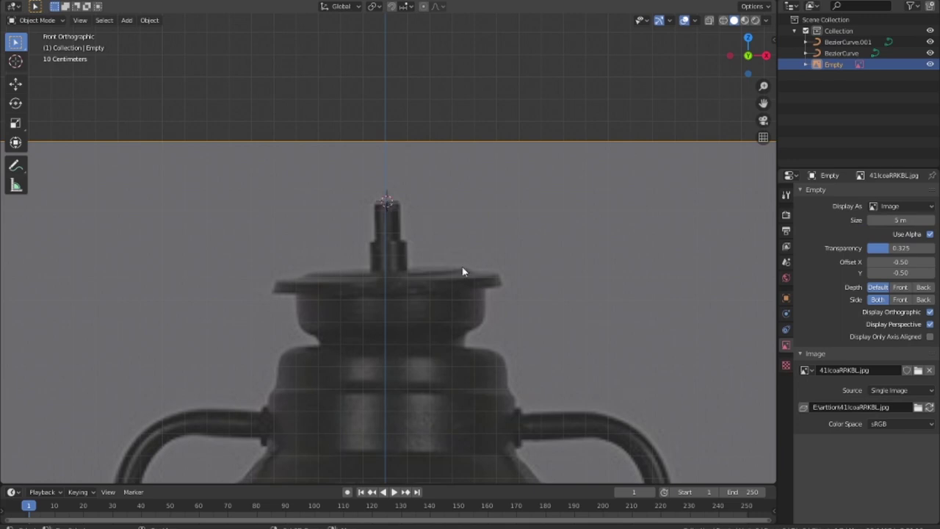
pyautogui.hotkey('shift', 'a')
pyautogui.click(609, 378)
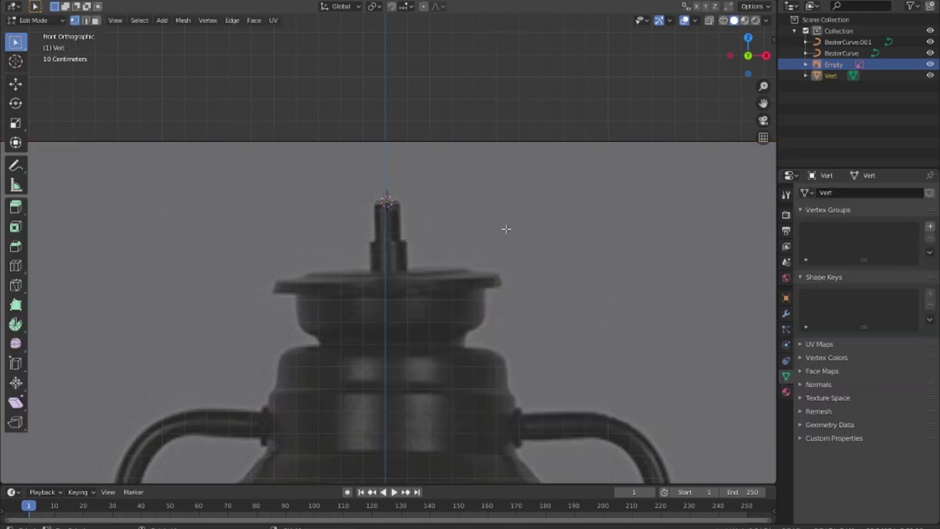
pyautogui.press('e')
pyautogui.click(518, 228)
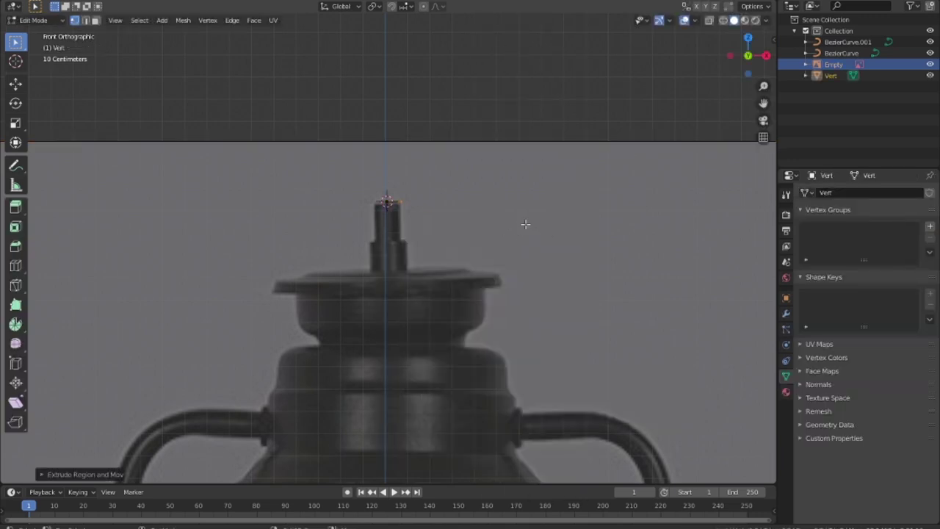
pyautogui.scroll(4, 522, 213)
pyautogui.press('e')
pyautogui.click(467, 342)
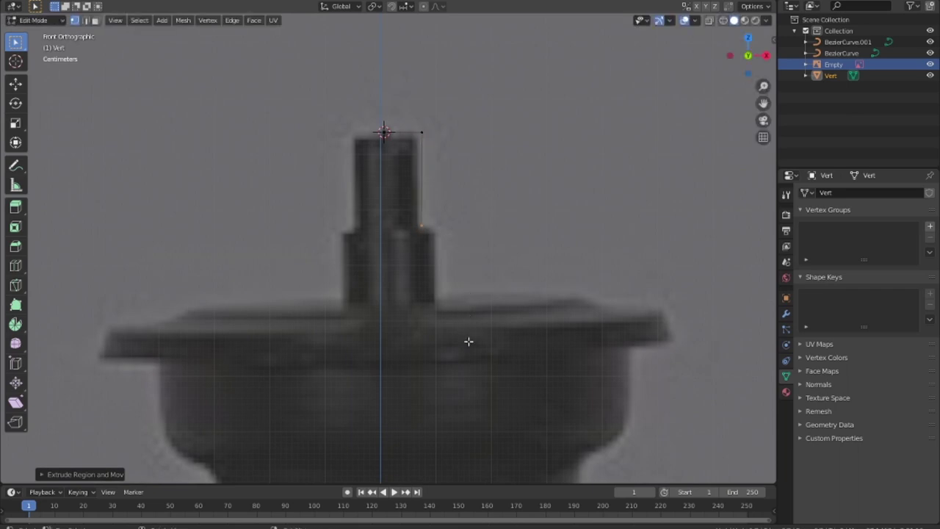
pyautogui.press('e')
pyautogui.click(486, 363)
pyautogui.press('e')
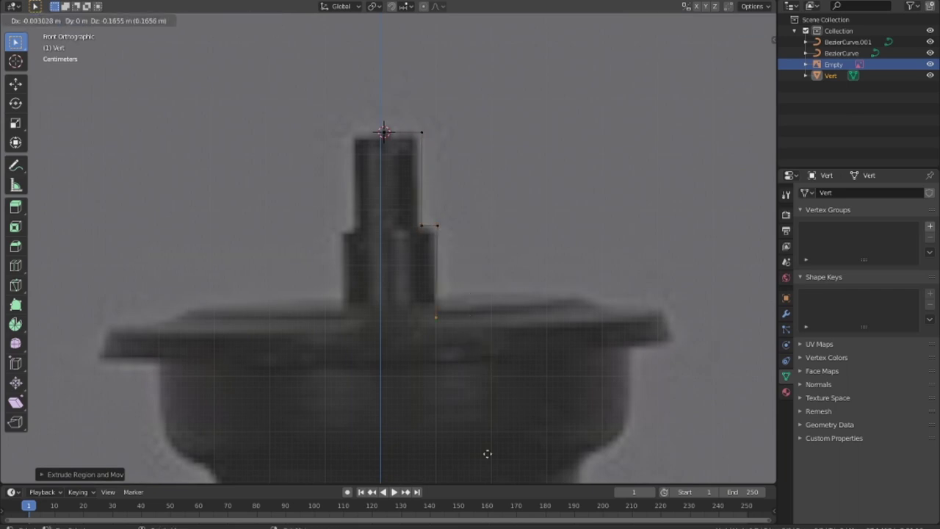
pyautogui.click(489, 431)
# - Extrude the profile along the cap's top, down its outer rim and underneath
pyautogui.press('e')
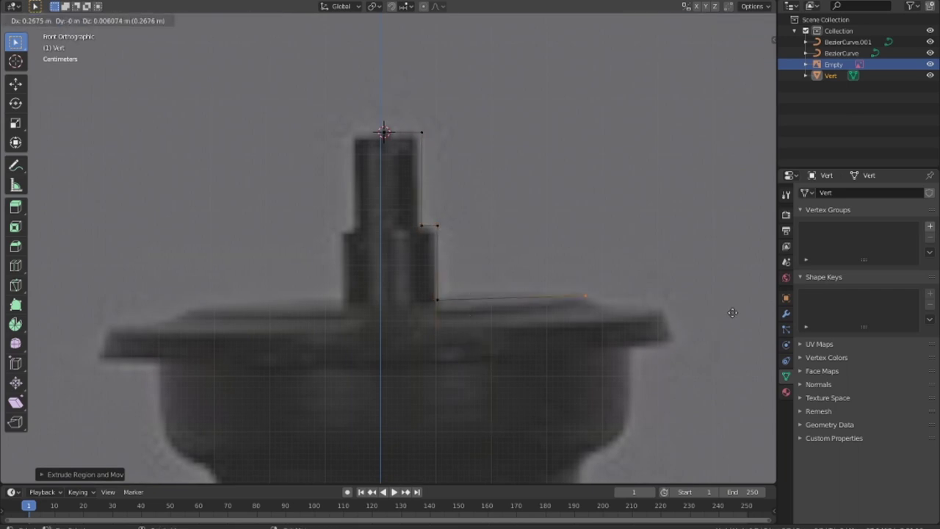
pyautogui.click(732, 312)
pyautogui.press('e')
pyautogui.click(674, 328)
pyautogui.press('e')
pyautogui.click(681, 336)
pyautogui.press('e')
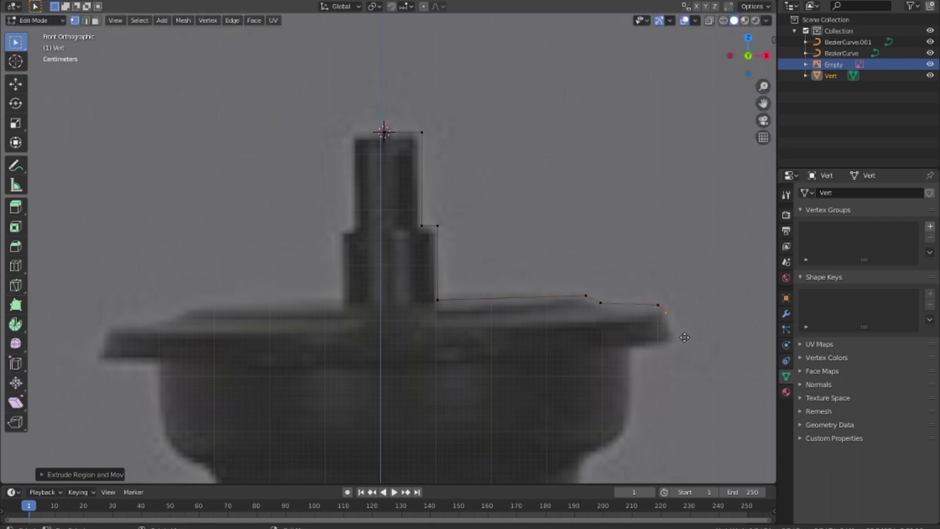
pyautogui.click(647, 367)
# - Trace the upper collar, narrow neck and lower ring edge with extruded vertices
pyautogui.keyDown('shift'); pyautogui.moveTo(600, 405); pyautogui.dragTo(575, 210, button='middle'); pyautogui.keyUp('shift')
pyautogui.press('e')
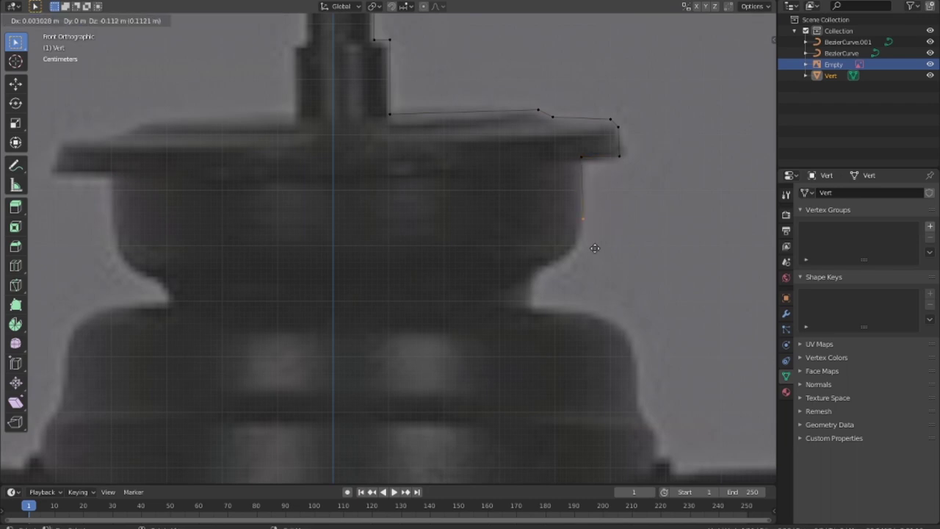
pyautogui.click(595, 258)
pyautogui.press('e')
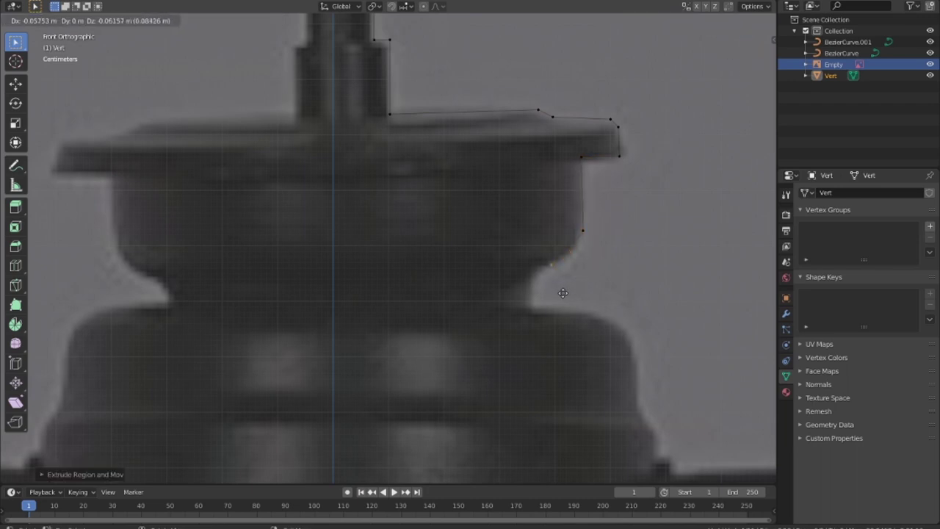
pyautogui.click(543, 293)
pyautogui.press('e')
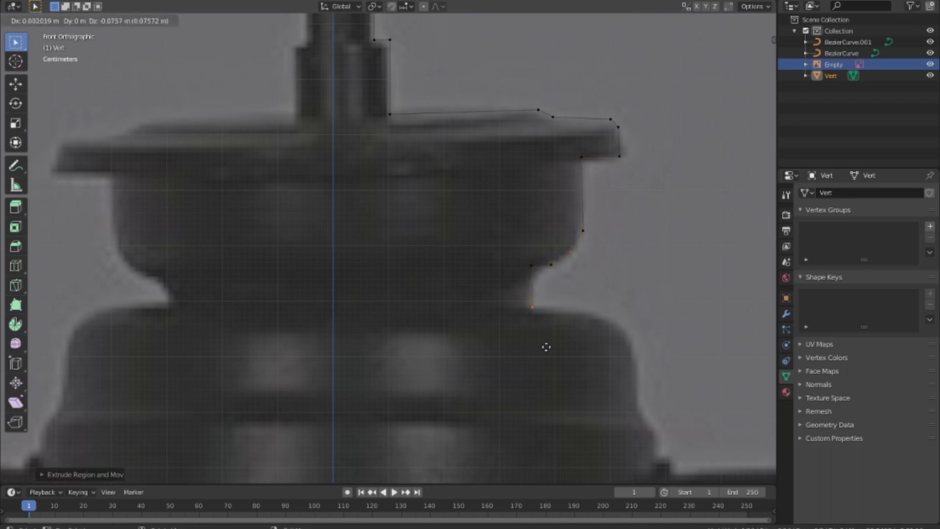
pyautogui.click(546, 343)
pyautogui.press('e')
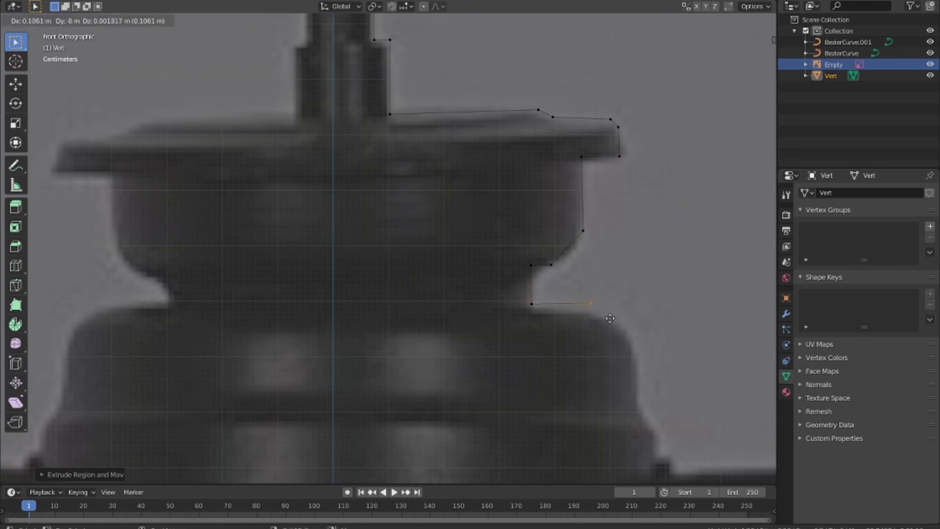
pyautogui.click(609, 318)
# - Extrude the profile down the collar's side and along the flared skirt
pyautogui.press('e')
pyautogui.scroll(-2, 636, 359)
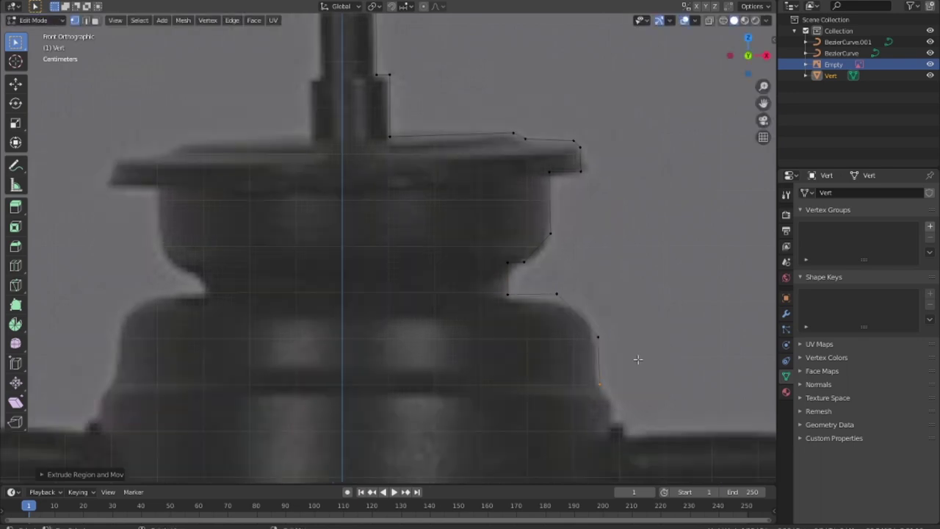
pyautogui.scroll(-3, 514, 178)
pyautogui.scroll(5, 577, 243)
pyautogui.click(589, 263)
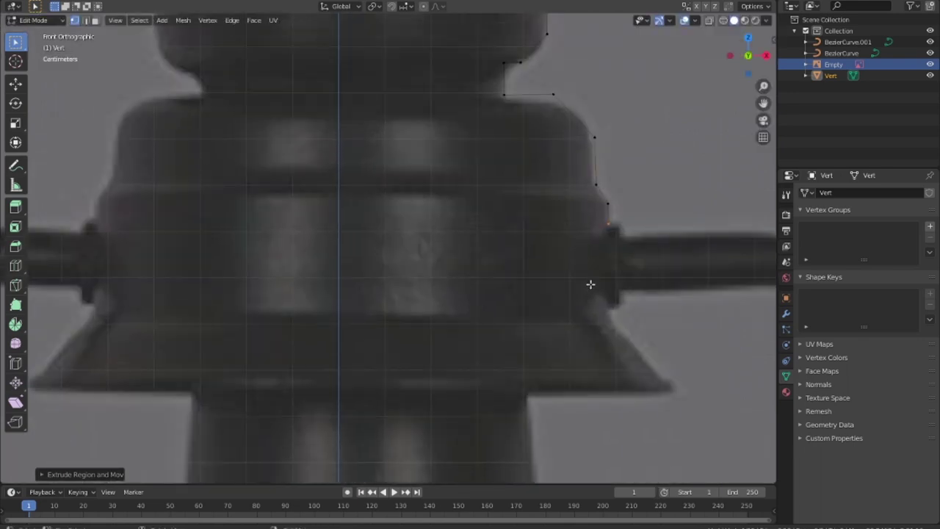
pyautogui.press('e')
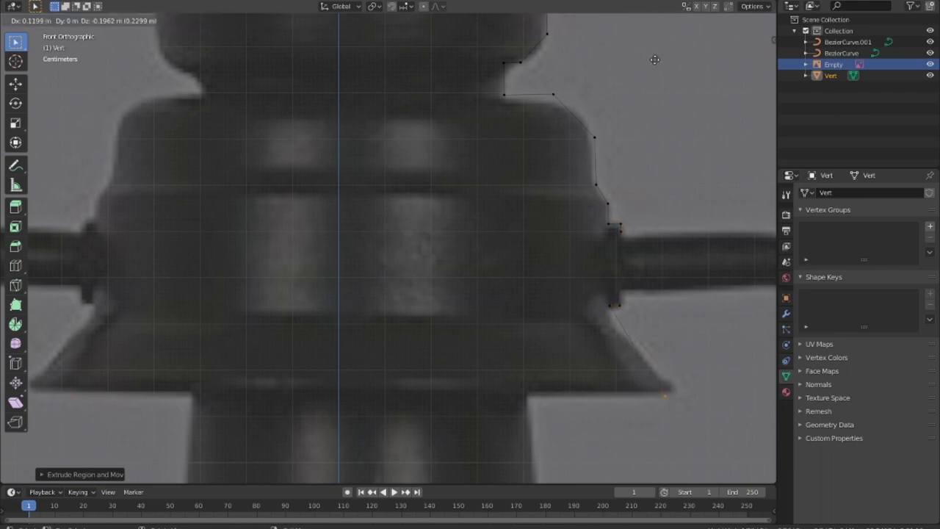
pyautogui.click(475, 82)
pyautogui.keyDown('shift'); pyautogui.scroll(5, 570, 308); pyautogui.keyUp('shift')
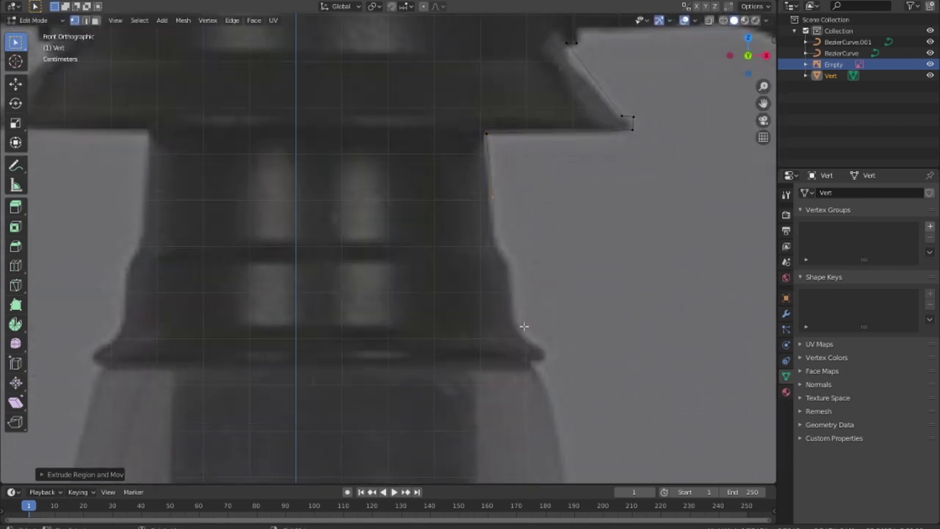
# - Trace the chimney to its base ring and down the glass curve to its bottom
pyautogui.press('e')
pyautogui.click(532, 374)
pyautogui.press('e')
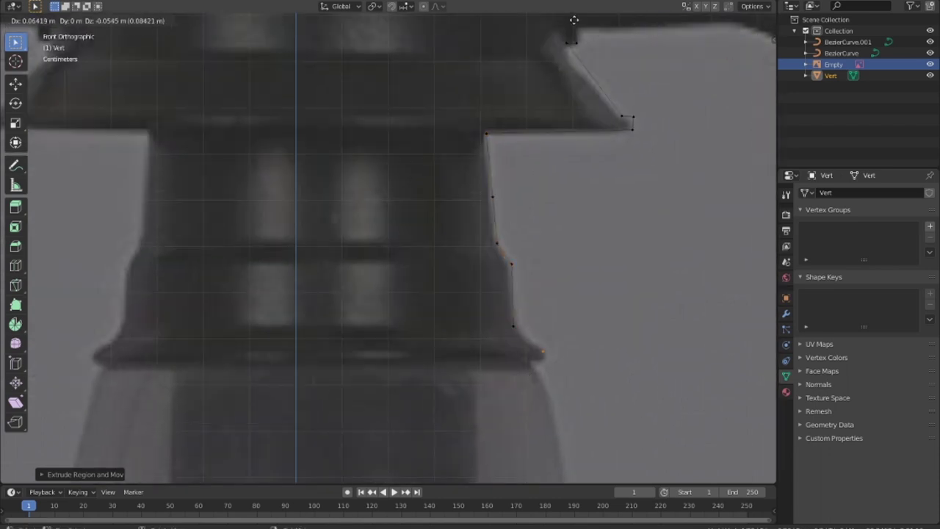
pyautogui.click(569, 32)
pyautogui.scroll(-5, 572, 168)
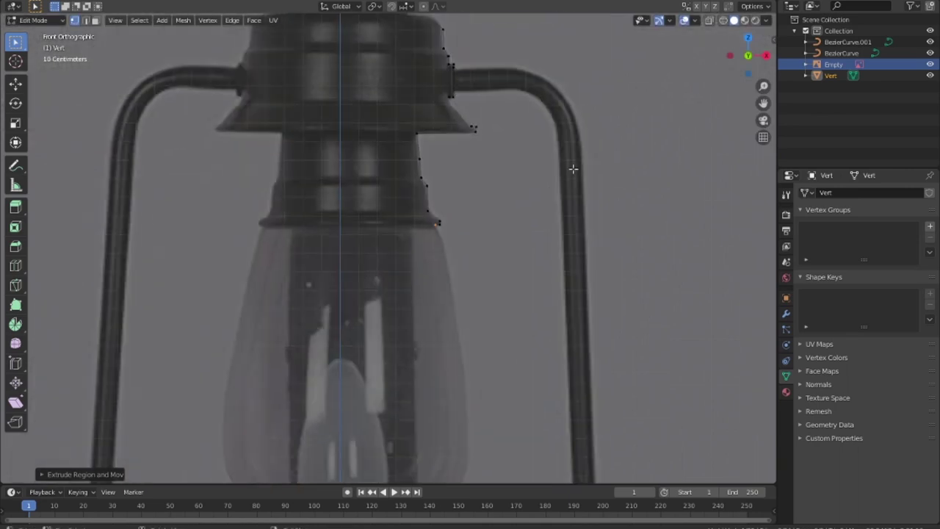
pyautogui.scroll(1, 526, 212)
pyautogui.press('e')
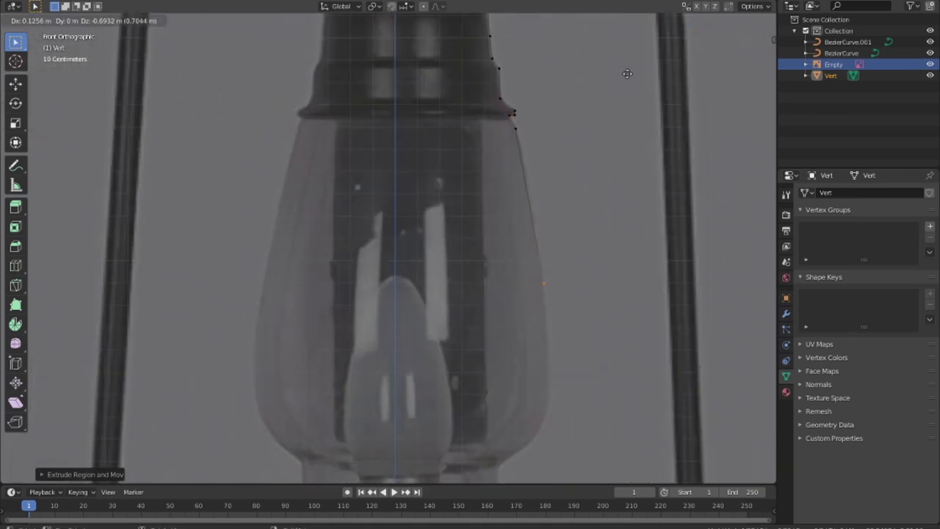
pyautogui.click(625, 76)
pyautogui.press('e')
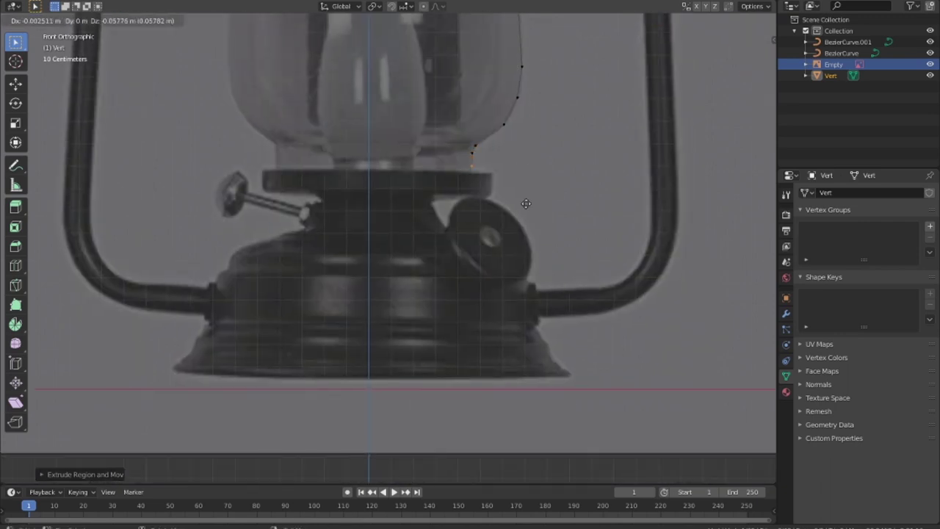
pyautogui.click(526, 208)
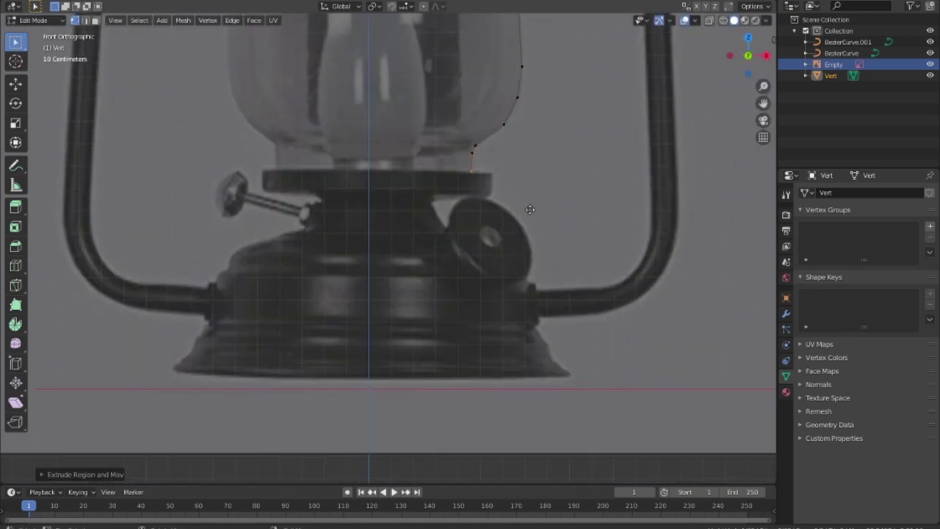
pyautogui.press('e')
pyautogui.click(540, 246)
# - Extrude vertices along the base ring and down the fuel tank side
pyautogui.press('e')
pyautogui.click(468, 288)
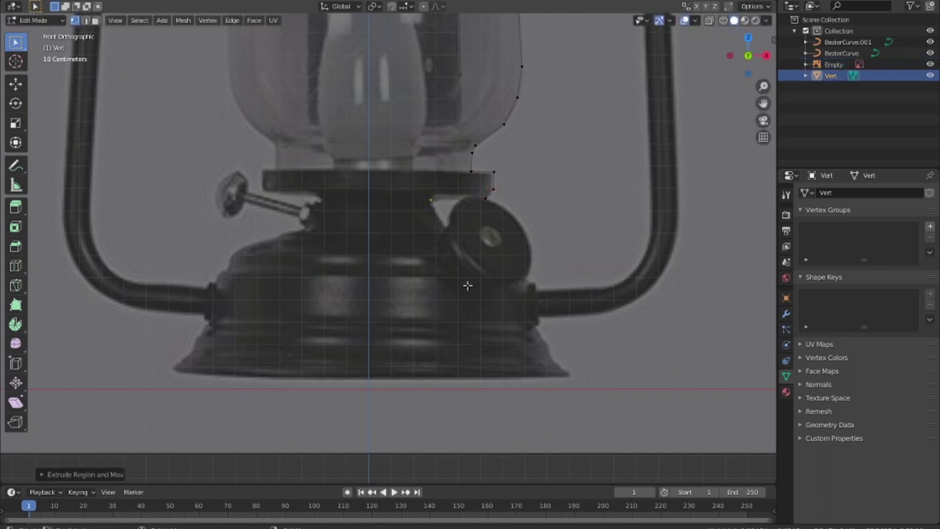
pyautogui.press('e')
pyautogui.click(574, 370)
pyautogui.press('e')
pyautogui.click(593, 434)
pyautogui.press('e')
pyautogui.click(601, 447)
# - Finish the profile at the flared foot and along the bottom to the centre line
pyautogui.press('e')
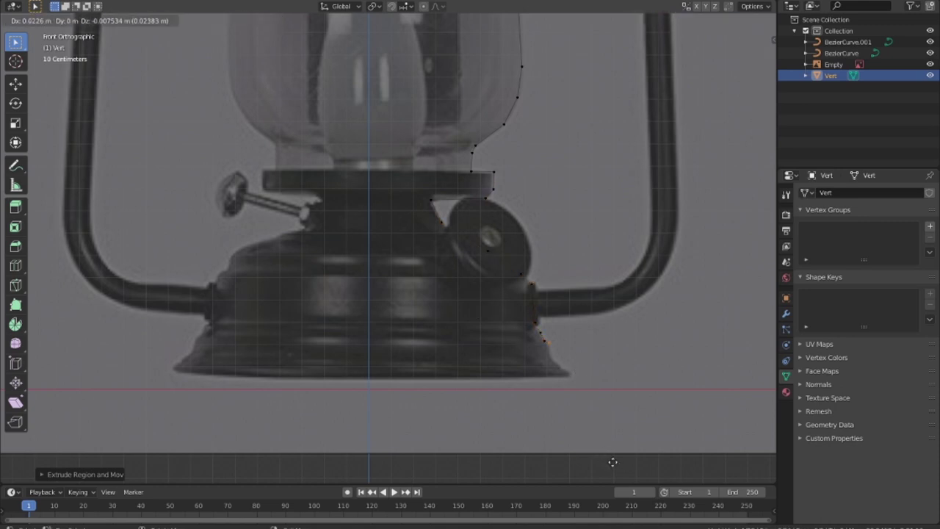
pyautogui.click(556, 364)
pyautogui.press('e')
pyautogui.click(571, 374)
pyautogui.press('e')
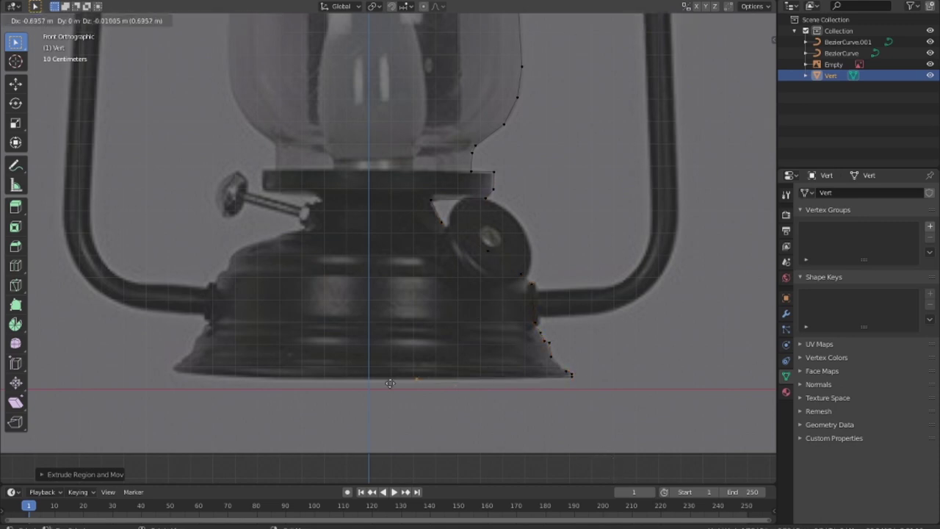
pyautogui.click(347, 381)
pyautogui.scroll(-6, 524, 299)
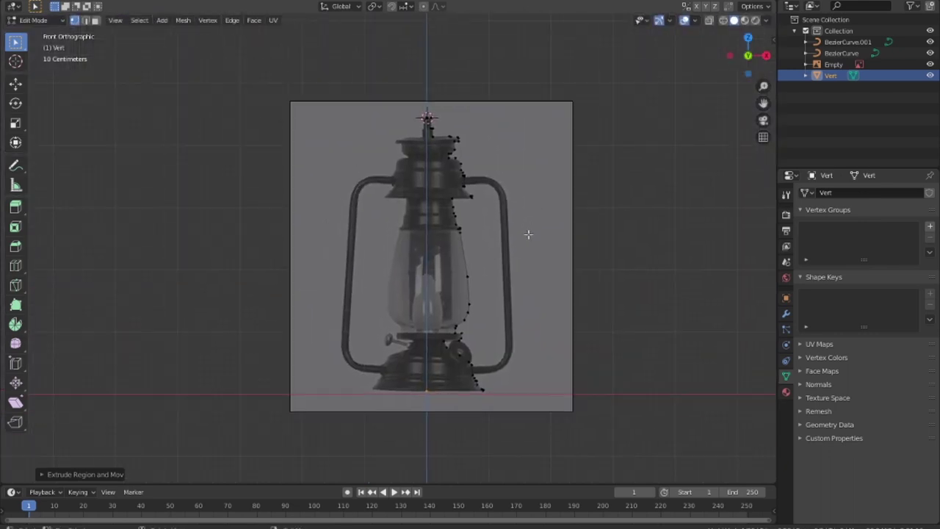
# - Back in Object Mode, apply Shade Smooth to the traced profile
pyautogui.press('Tab')
pyautogui.scroll(2, 528, 230)
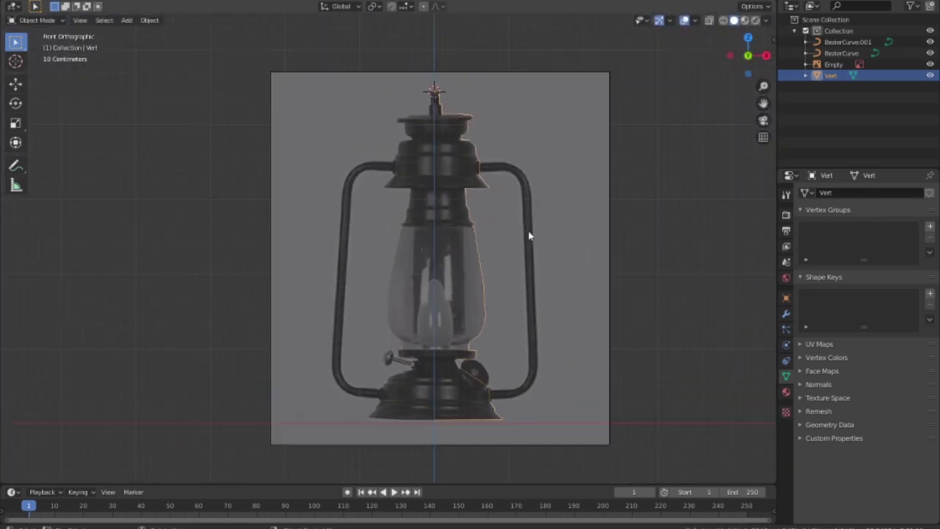
pyautogui.rightClick(528, 230)
pyautogui.click(529, 232)
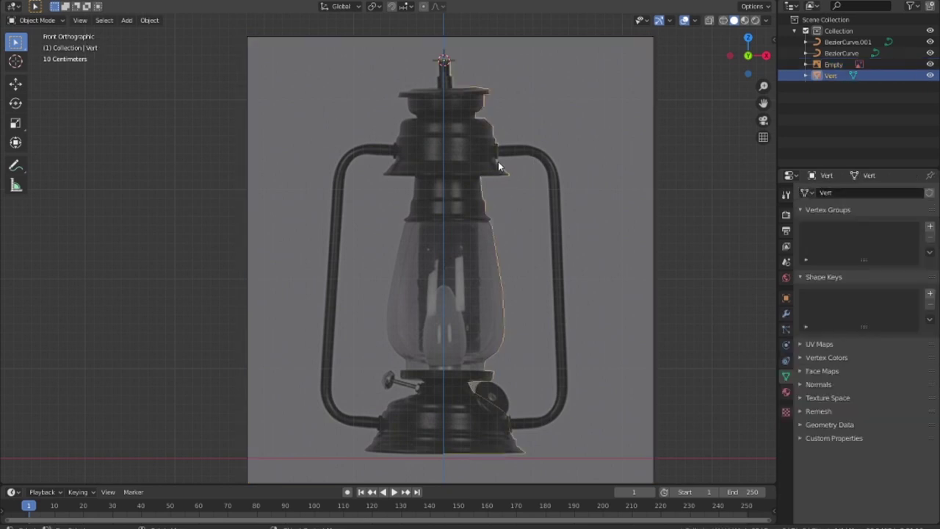
pyautogui.press('F3')
pyautogui.write('sm')
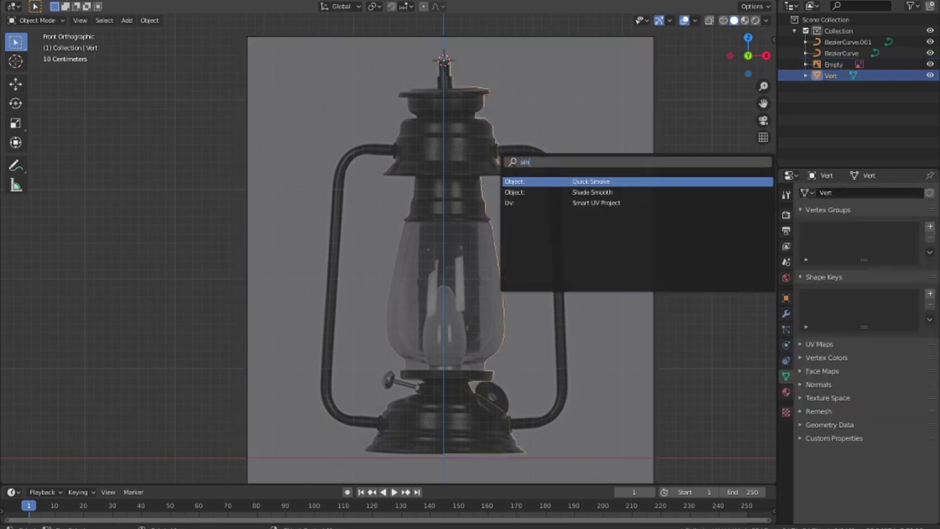
pyautogui.click(593, 193)
# - Add a Screw modifier so the profile revolves 360° around Z into a solid body
pyautogui.click(786, 313)
pyautogui.click(823, 193)
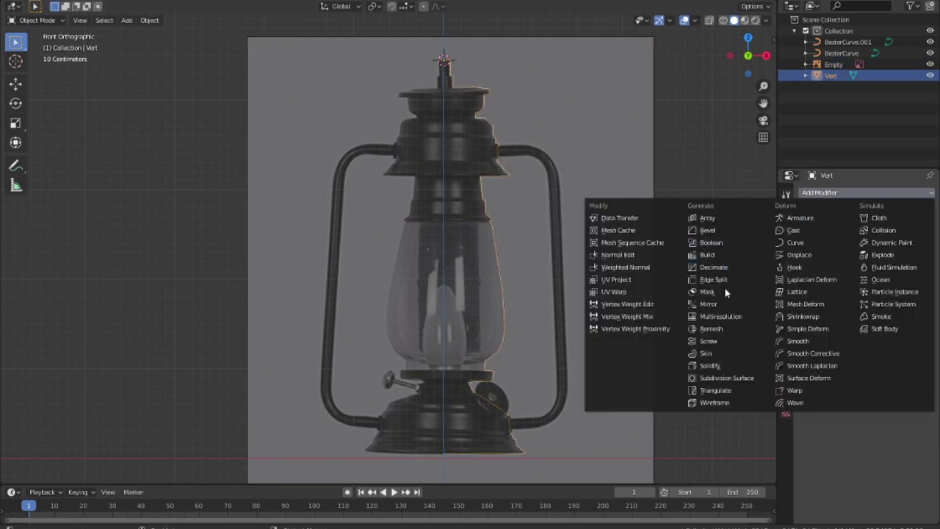
pyautogui.click(708, 340)
pyautogui.scroll(-1, 537, 237)
pyautogui.moveTo(536, 237); pyautogui.dragTo(652, 284, button='middle')
# - Raise the Screw modifier's Steps to 173 for a smoother lantern body
pyautogui.press('KP_1')
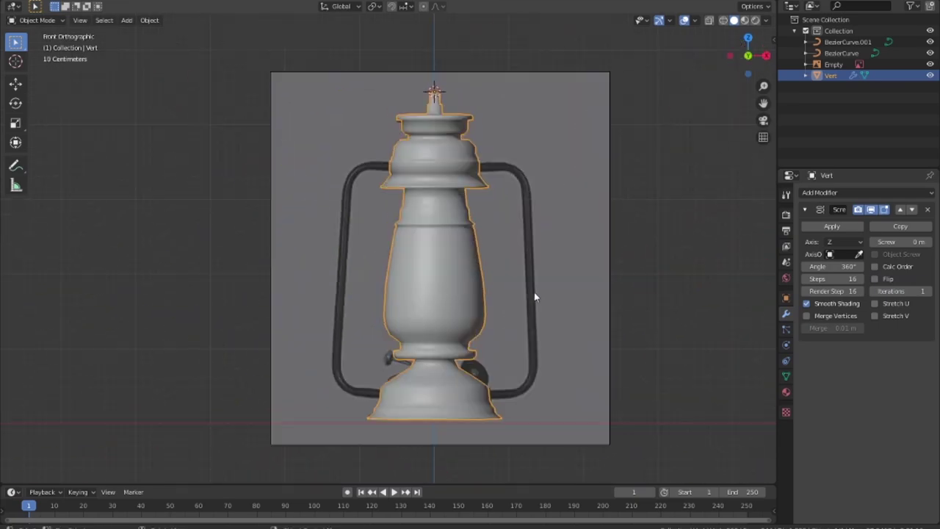
pyautogui.scroll(3, 533, 292)
pyautogui.click(862, 280)
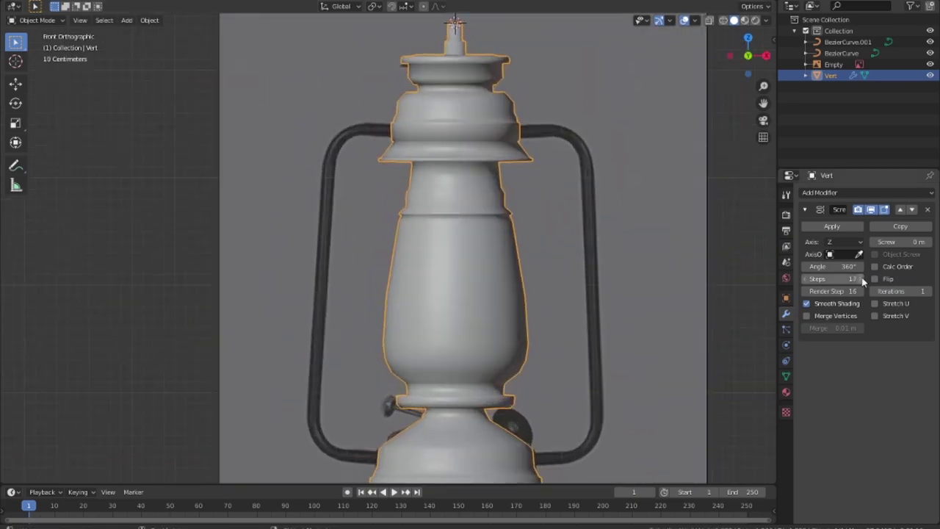
pyautogui.moveTo(864, 281); pyautogui.dragTo(910, 281)
pyautogui.moveTo(470, 308); pyautogui.dragTo(532, 315, button='middle')
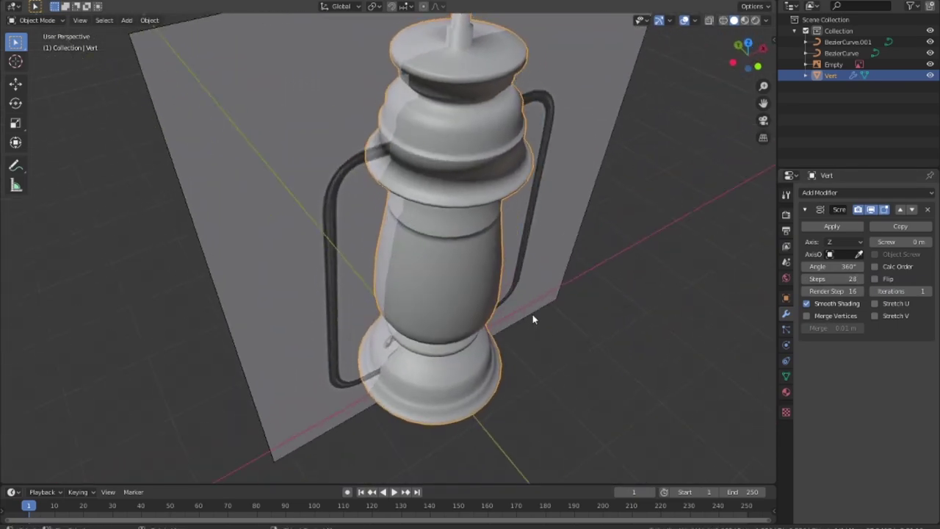
pyautogui.scroll(4, 533, 317)
pyautogui.moveTo(844, 279)
pyautogui.mouseDown()
pyautogui.moveTo(889, 279)
pyautogui.moveTo(859, 279)
pyautogui.mouseUp()
pyautogui.scroll(-4, 566, 310)
pyautogui.moveTo(566, 311)
pyautogui.mouseDown(button='middle')
pyautogui.moveTo(423, 223)
pyautogui.moveTo(629, 258)
pyautogui.moveTo(409, 301)
pyautogui.moveTo(569, 276)
pyautogui.moveTo(527, 304)
pyautogui.moveTo(517, 218)
pyautogui.moveTo(550, 231)
pyautogui.moveTo(453, 247)
pyautogui.moveTo(558, 258)
pyautogui.moveTo(491, 301)
pyautogui.moveTo(623, 250)
pyautogui.mouseUp(button='middle')
pyautogui.scroll(-4, 408, 301)
pyautogui.scroll(-2, 569, 276)
# - In Edit Mode, inspect the profile's flared rim and top from several angles, then exit
pyautogui.press('Tab')
pyautogui.scroll(5, 444, 305)
pyautogui.scroll(2, 443, 305)
pyautogui.moveTo(443, 305); pyautogui.dragTo(454, 240, button='middle')
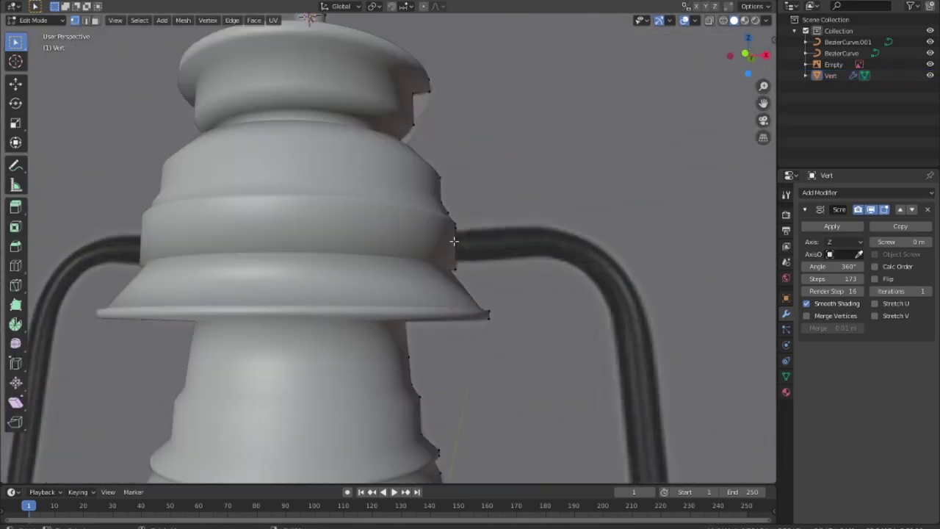
pyautogui.moveTo(438, 174); pyautogui.dragTo(520, 374, button='middle')
pyautogui.press('KP_1')
pyautogui.scroll(-2, 520, 378)
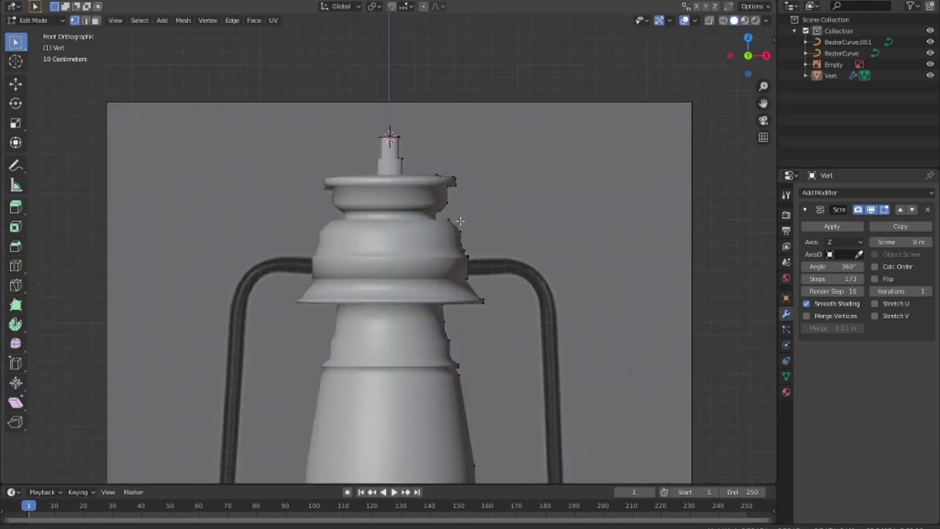
pyautogui.scroll(2, 540, 262)
pyautogui.scroll(2, 540, 262)
pyautogui.scroll(-4, 527, 264)
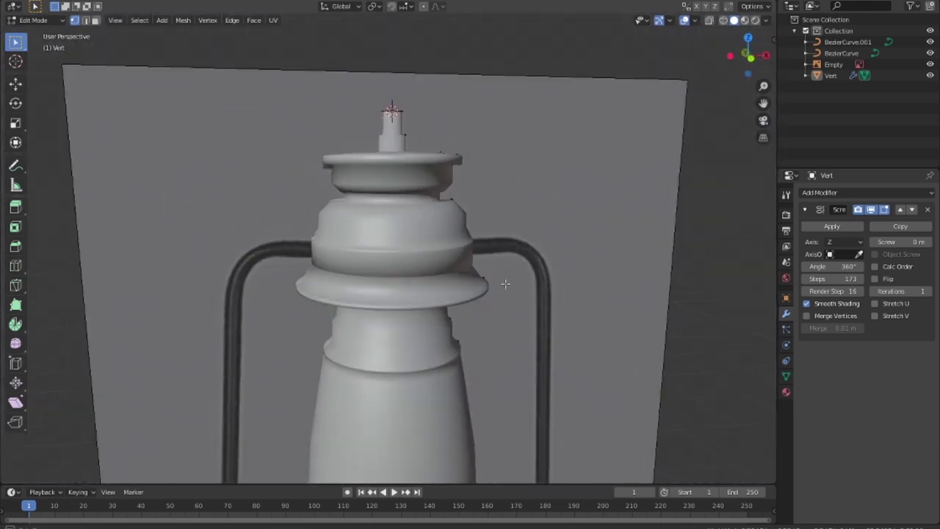
pyautogui.moveTo(503, 279)
pyautogui.mouseDown(button='middle')
pyautogui.moveTo(595, 298)
pyautogui.moveTo(402, 276)
pyautogui.moveTo(507, 367)
pyautogui.moveTo(487, 302)
pyautogui.moveTo(478, 342)
pyautogui.mouseUp(button='middle')
pyautogui.scroll(-2, 402, 276)
pyautogui.press('Tab')
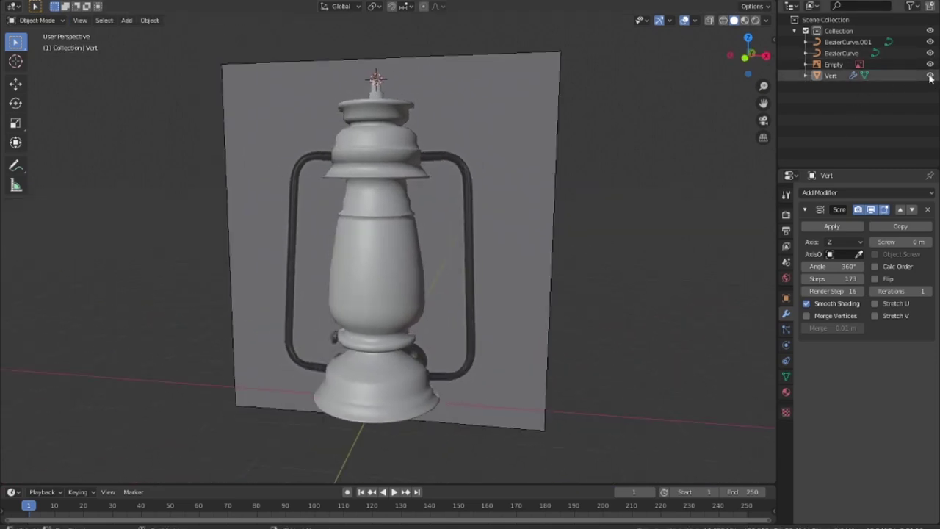
# - Hide the Vert lantern body so only the dark reference shows in front view
pyautogui.click(929, 75)
pyautogui.press('KP_1')
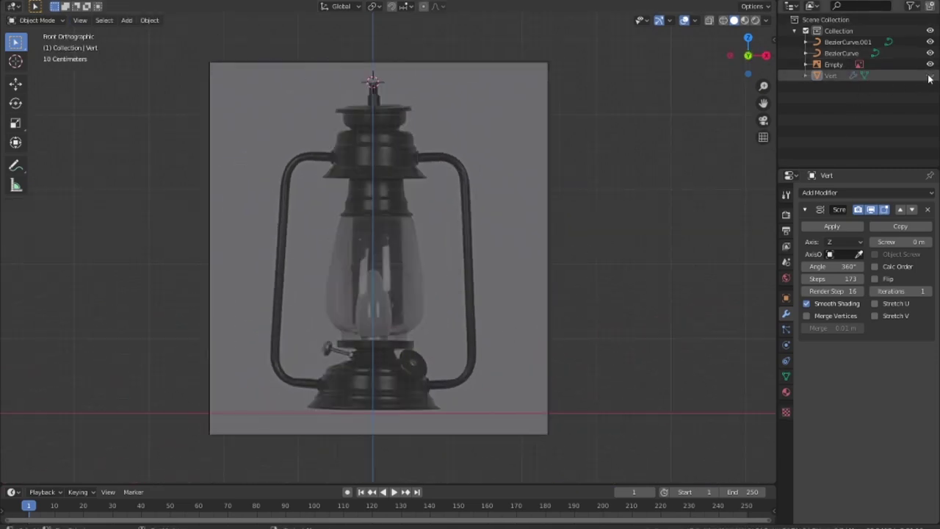
pyautogui.click(929, 76)
pyautogui.click(929, 76)
pyautogui.click(929, 76)
pyautogui.click(929, 76)
pyautogui.click(929, 76)
pyautogui.click(929, 76)
pyautogui.click(929, 76)
pyautogui.click(929, 76)
# - Zoom in on the reference and bring up the Add menu's curve choices
pyautogui.scroll(1, 384, 188)
pyautogui.scroll(1, 459, 165)
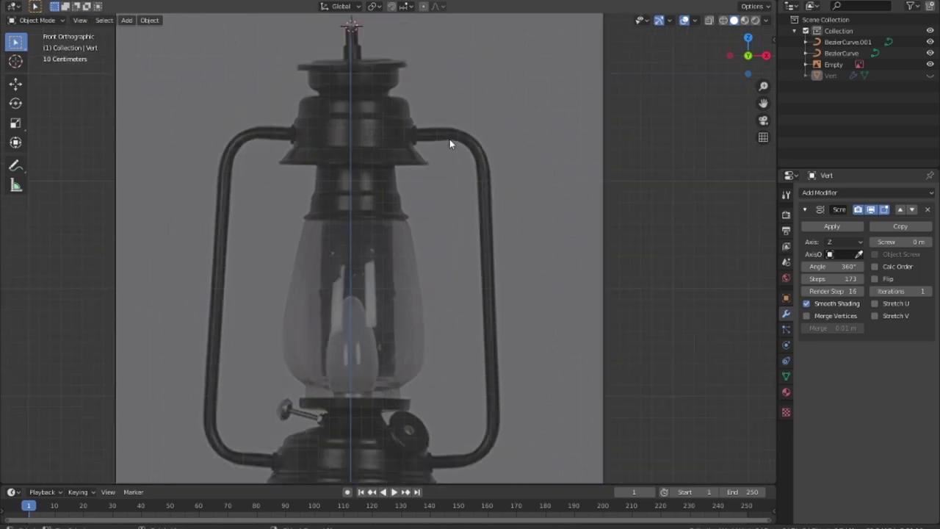
pyautogui.hotkey('shift', 'a')
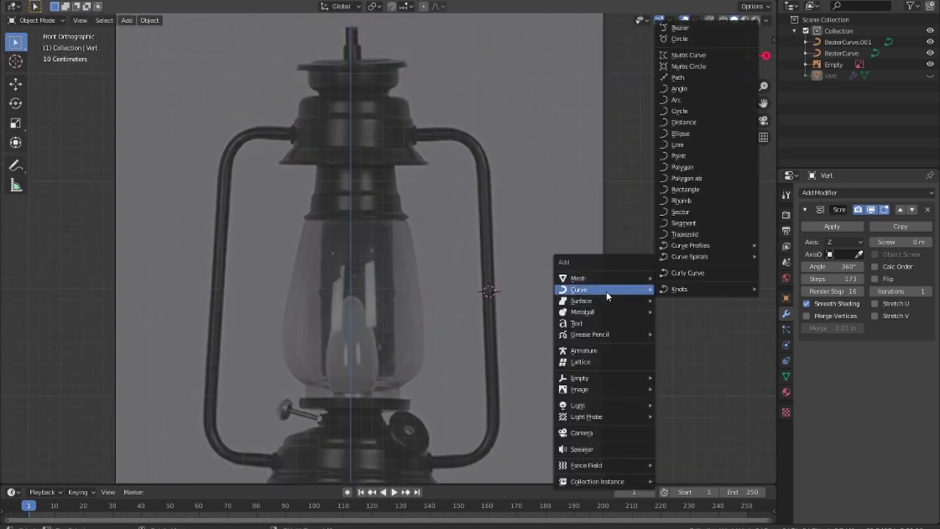
# - Add a Bezier curve, stand it upright and place it on the right handle
pyautogui.click(690, 29)
pyautogui.press('r')
pyautogui.click(479, 432)
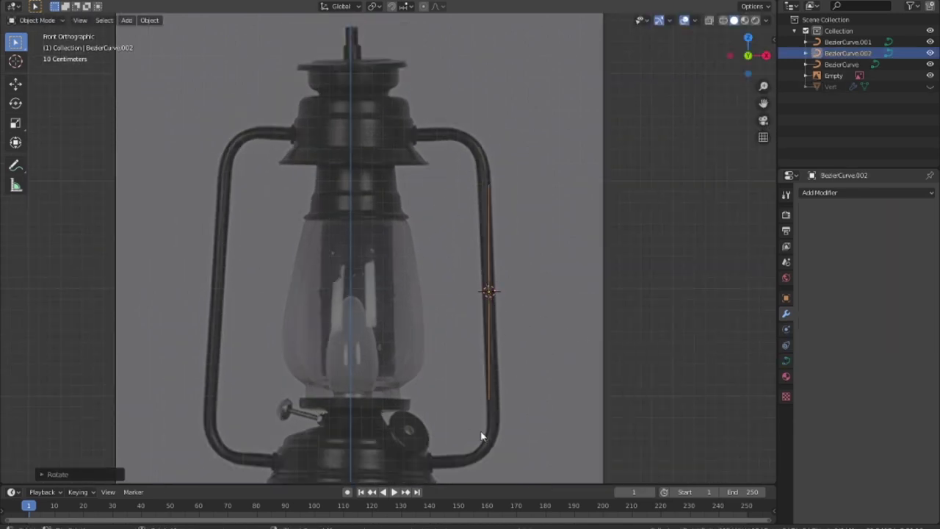
pyautogui.press('Tab')
pyautogui.press('g')
pyautogui.click(510, 201)
# - Extrude a new point to the handle's top and adjust its bend and position
pyautogui.press('e')
pyautogui.click(489, 136)
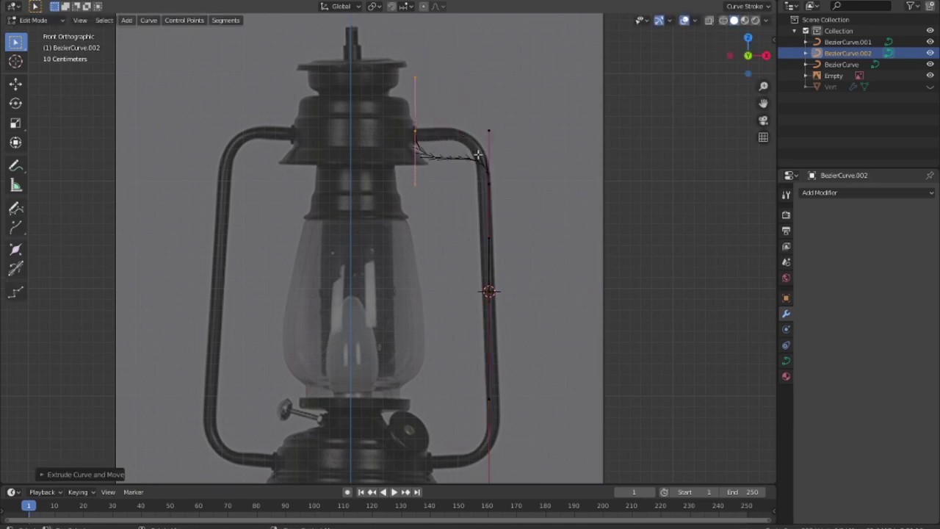
pyautogui.press('r')
pyautogui.click(444, 40)
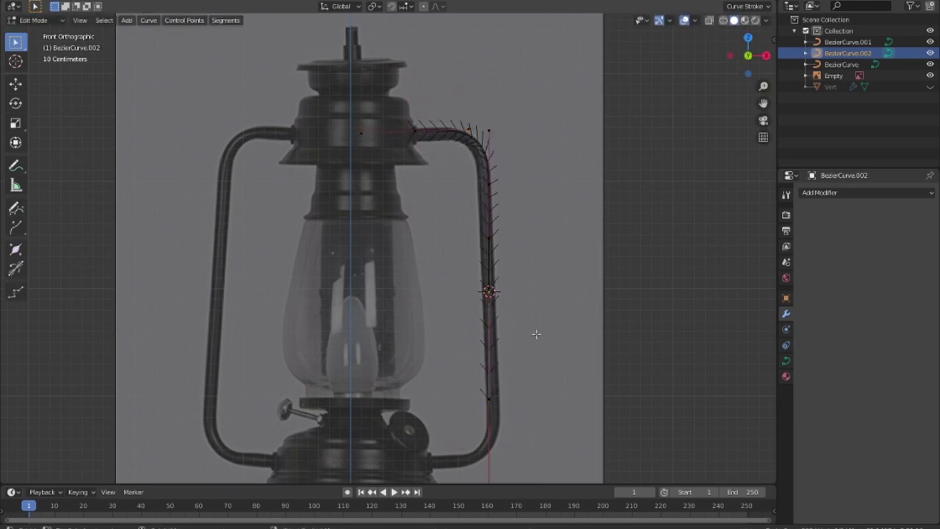
pyautogui.press('g')
pyautogui.click(470, 220)
pyautogui.press('g')
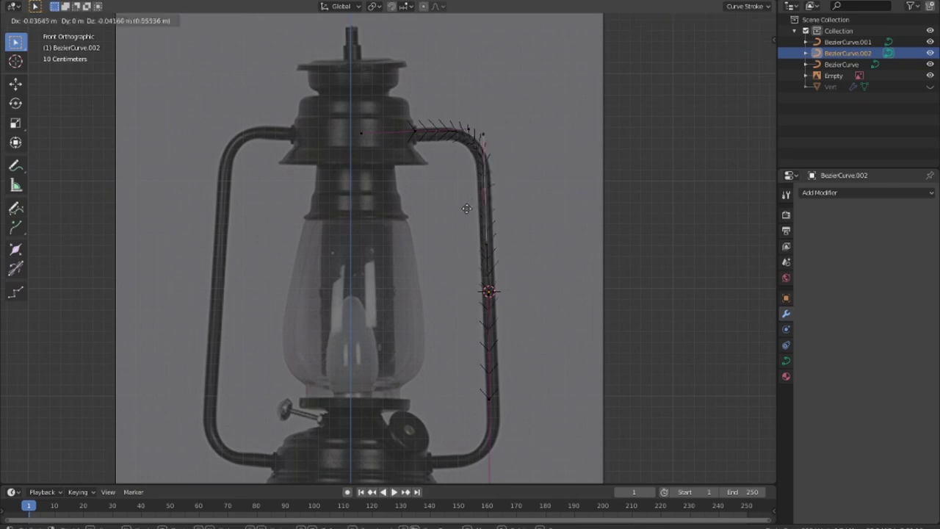
pyautogui.click(466, 210)
# - Extrude the curve's bottom end toward the lamp base and tighten its bend along X
pyautogui.moveTo(521, 268); pyautogui.dragTo(439, 336)
pyautogui.press('e')
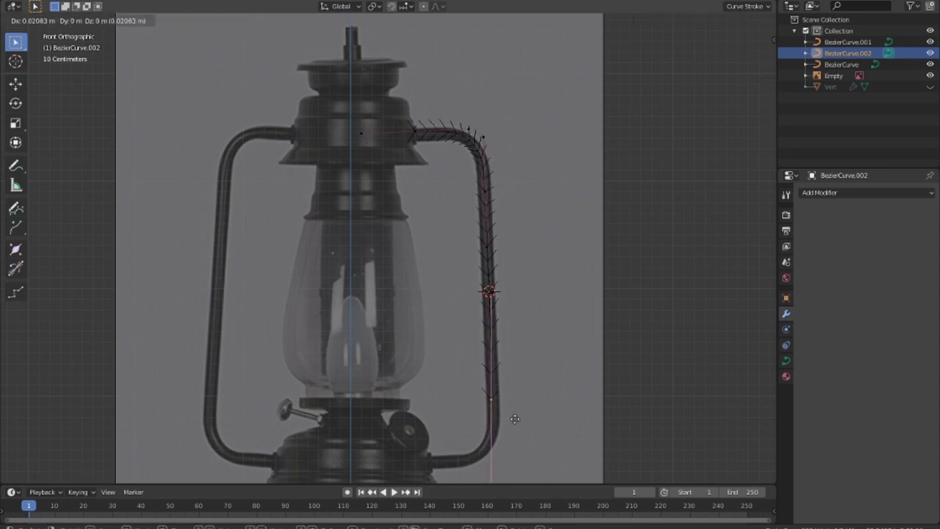
pyautogui.click(464, 14)
pyautogui.press('r')
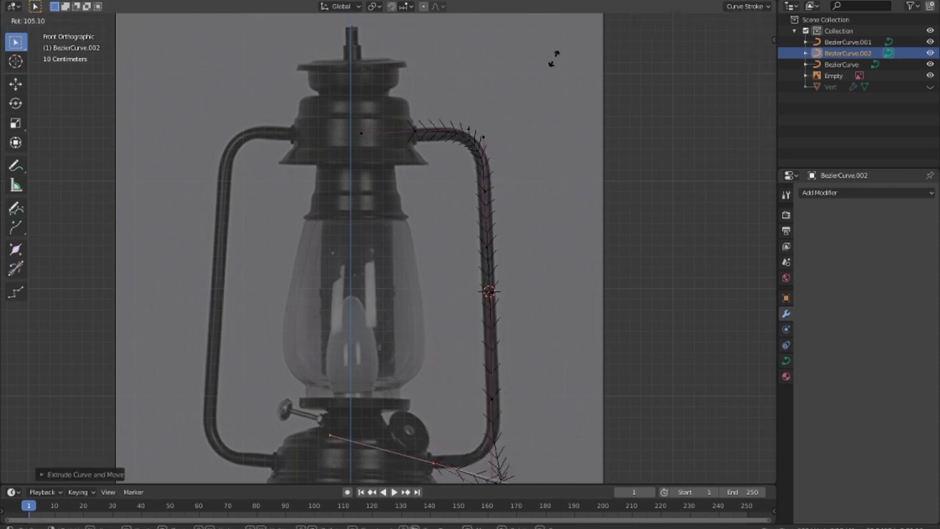
pyautogui.click(547, 470)
pyautogui.press('s')
pyautogui.press('x')
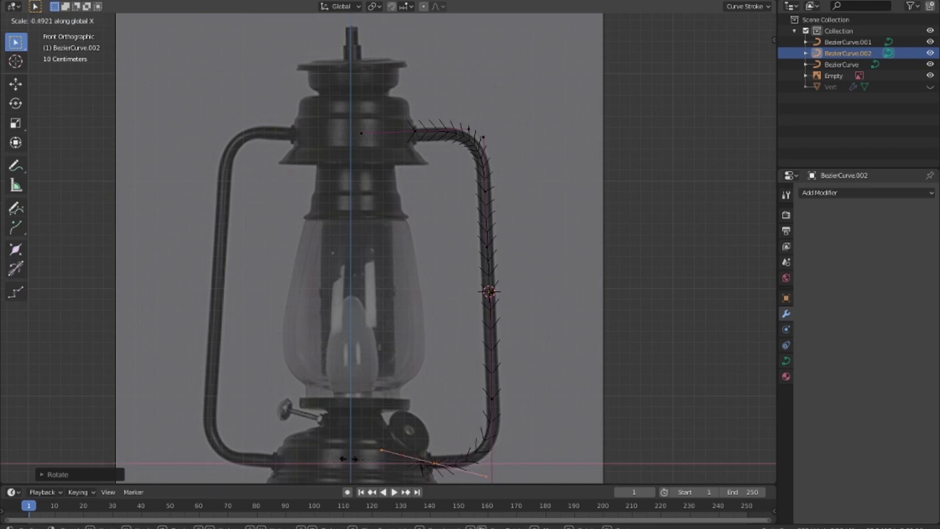
pyautogui.click(349, 459)
# - Rescale the lower end's bend and move it onto the lamp base
pyautogui.moveTo(349, 458); pyautogui.dragTo(394, 389, button='middle')
pyautogui.press('KP_1')
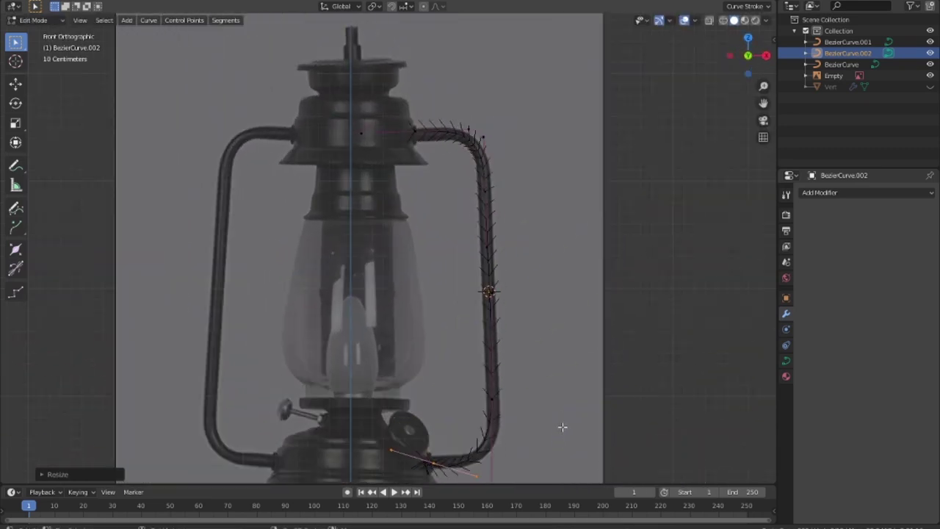
pyautogui.scroll(3, 514, 335)
pyautogui.click(559, 344)
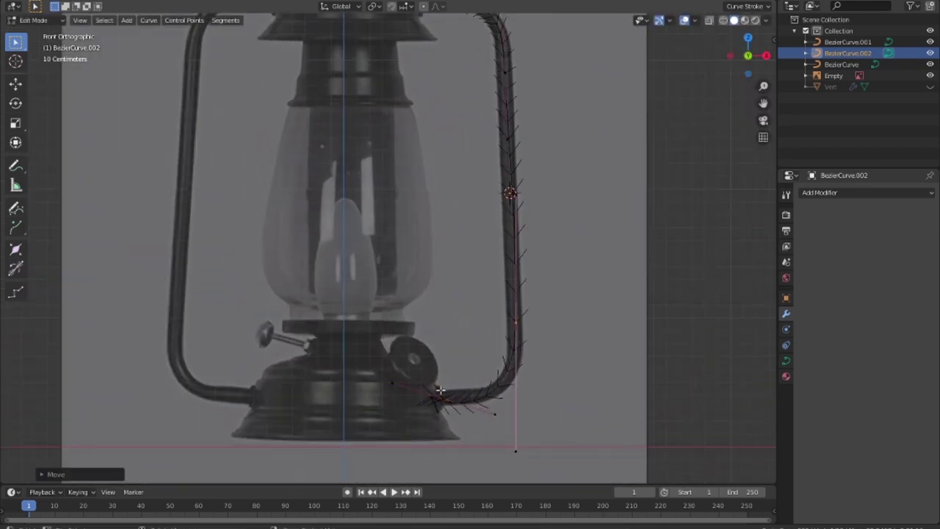
pyautogui.press('s')
pyautogui.click(494, 436)
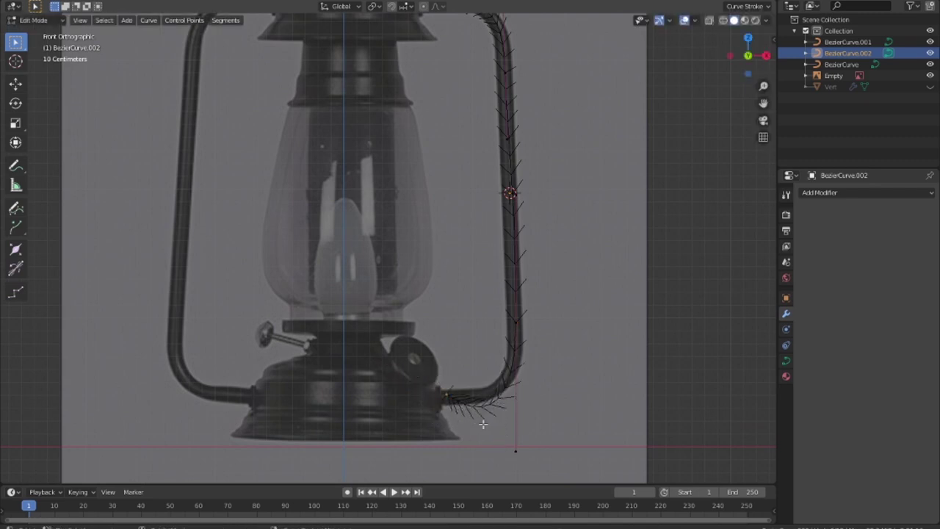
pyautogui.press('g')
pyautogui.click(482, 426)
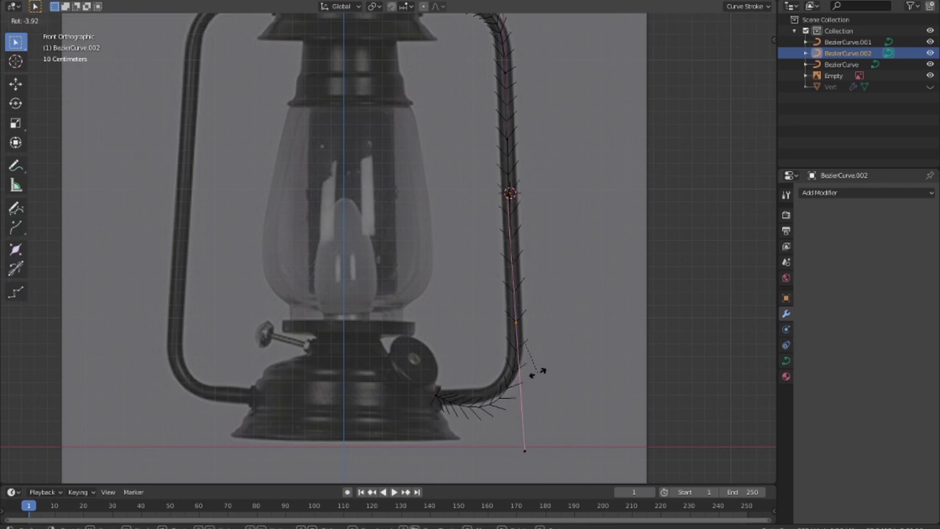
pyautogui.press('g')
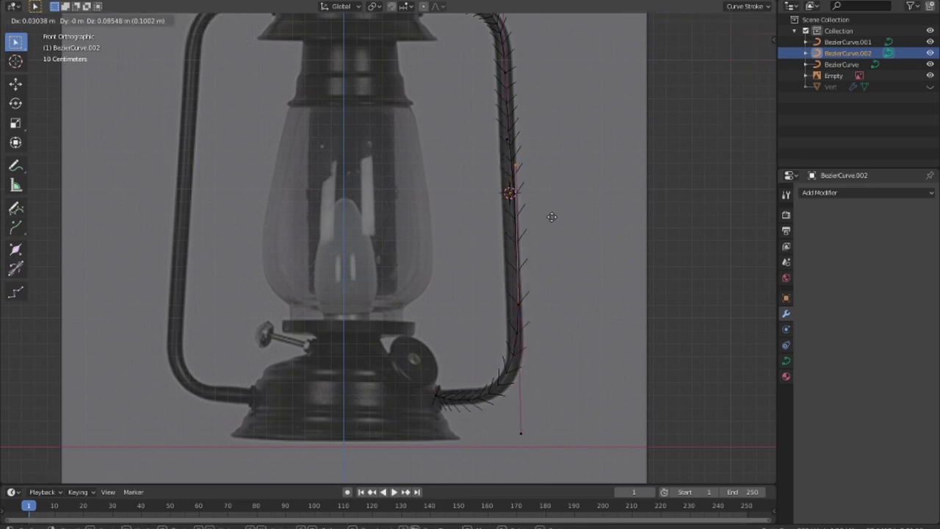
pyautogui.scroll(-2, 551, 216)
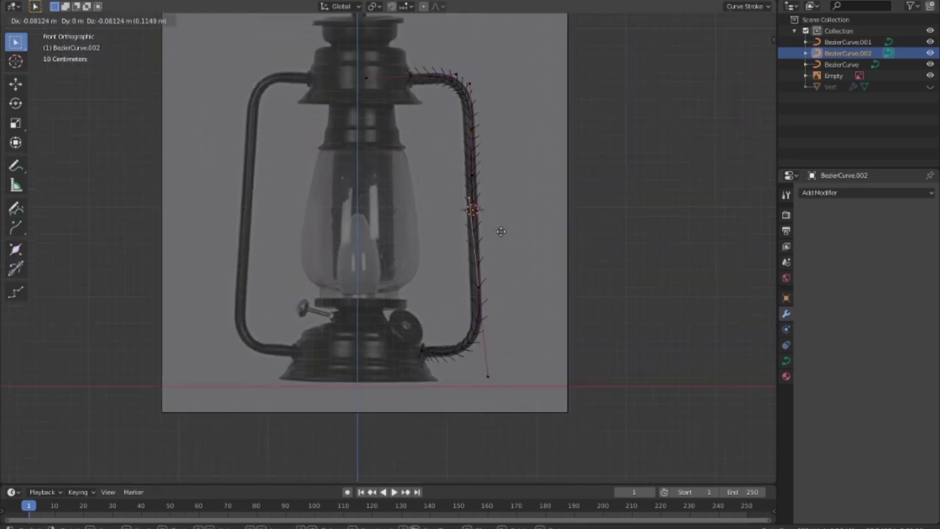
pyautogui.click(498, 305)
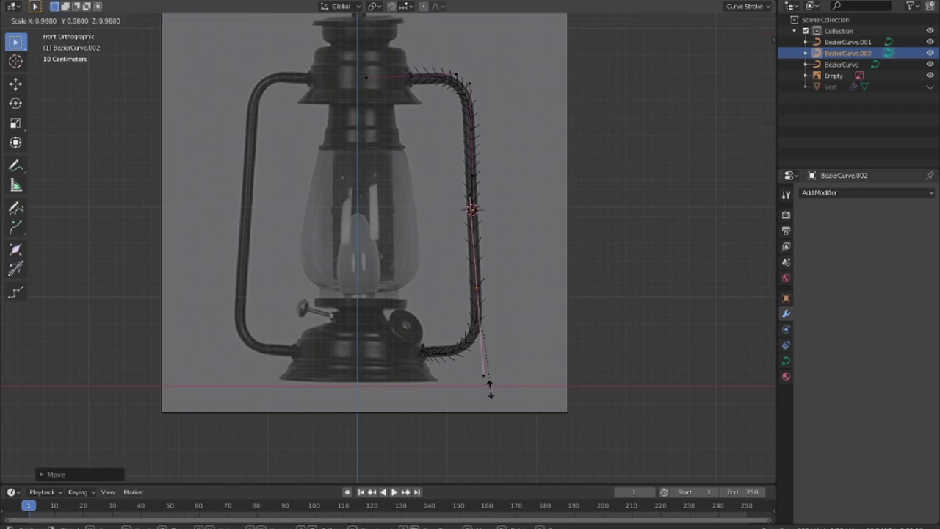
# - Rotate and move the selected points so the curve follows the handle's shape
pyautogui.moveTo(511, 330); pyautogui.dragTo(345, 361, button='middle')
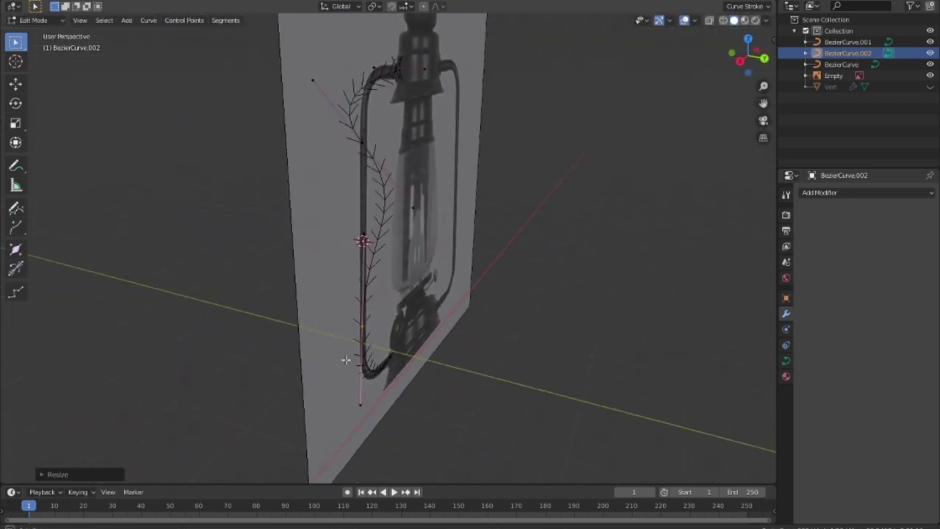
pyautogui.press('r')
pyautogui.click(397, 260)
pyautogui.moveTo(397, 260); pyautogui.dragTo(558, 273, button='middle')
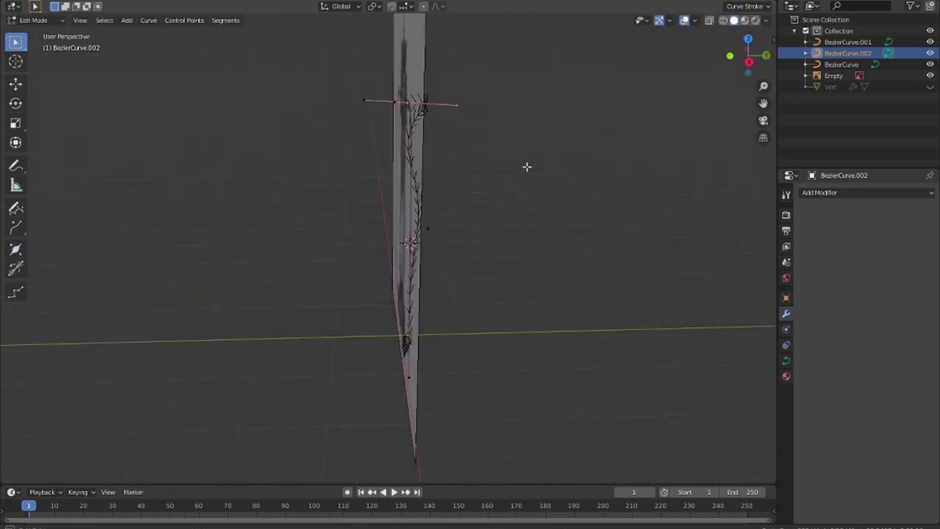
pyautogui.press('r')
pyautogui.click(514, 331)
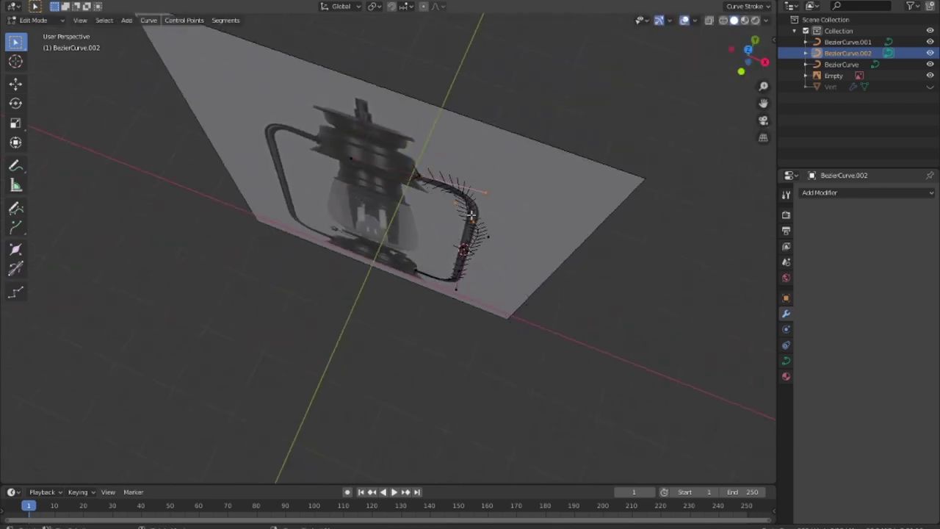
pyautogui.press('r')
pyautogui.click(455, 196)
pyautogui.press('r')
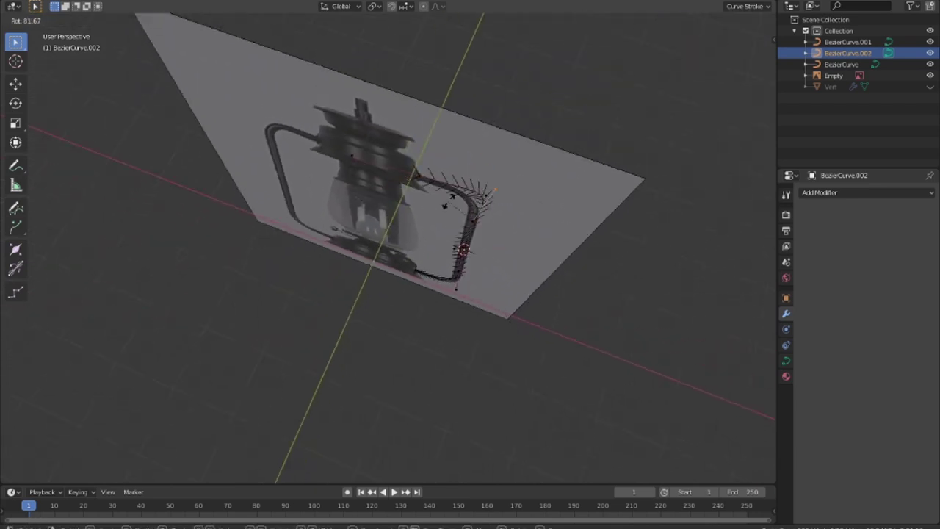
pyautogui.click(458, 215)
pyautogui.press('KP_1')
pyautogui.press('g')
pyautogui.click(510, 213)
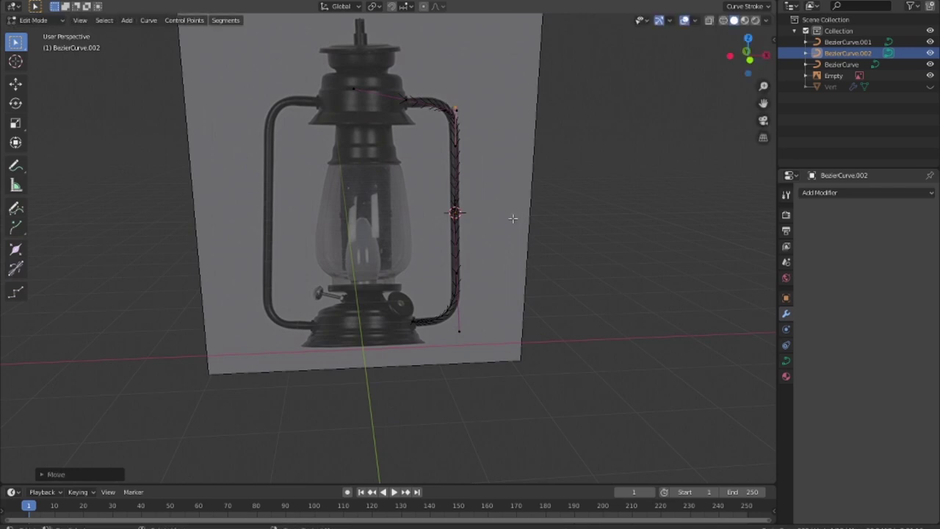
pyautogui.moveTo(510, 214); pyautogui.dragTo(278, 280, button='middle')
# - In top view, flatten the whole curve to zero depth (S Y 0)
pyautogui.press('KP_1')
pyautogui.press('KP_7')
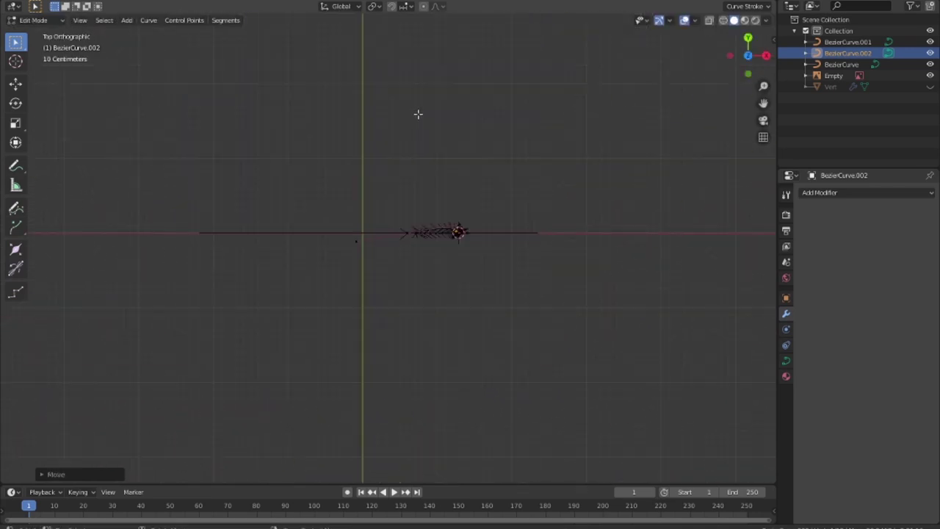
pyautogui.press('a')
pyautogui.press('s')
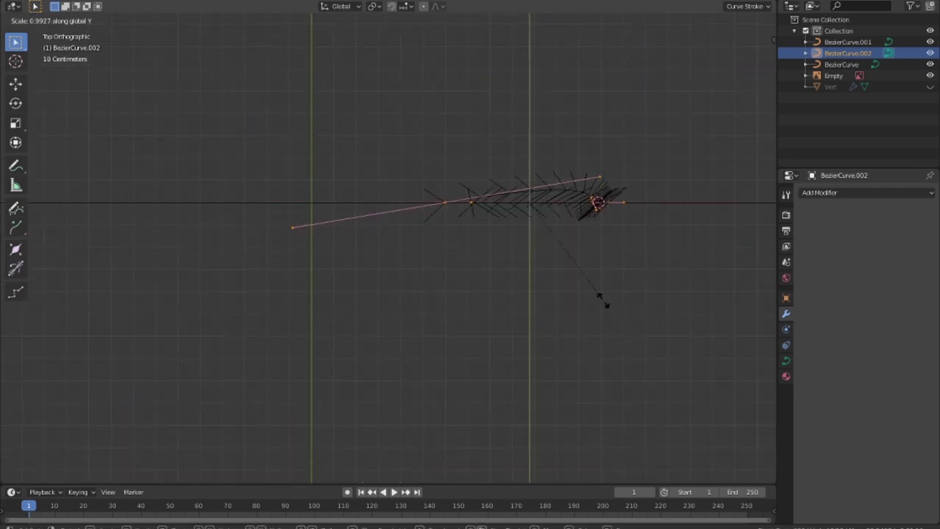
pyautogui.press('0')
pyautogui.press('Return')
pyautogui.moveTo(605, 300)
pyautogui.mouseDown(button='middle')
pyautogui.moveTo(545, 245)
pyautogui.moveTo(399, 252)
pyautogui.moveTo(379, 243)
pyautogui.moveTo(410, 183)
pyautogui.moveTo(469, 273)
pyautogui.mouseUp(button='middle')
pyautogui.press('KP_1')
# - Give the handle curve a 0.07 m round bevel with no flat extrusion
pyautogui.click(786, 360)
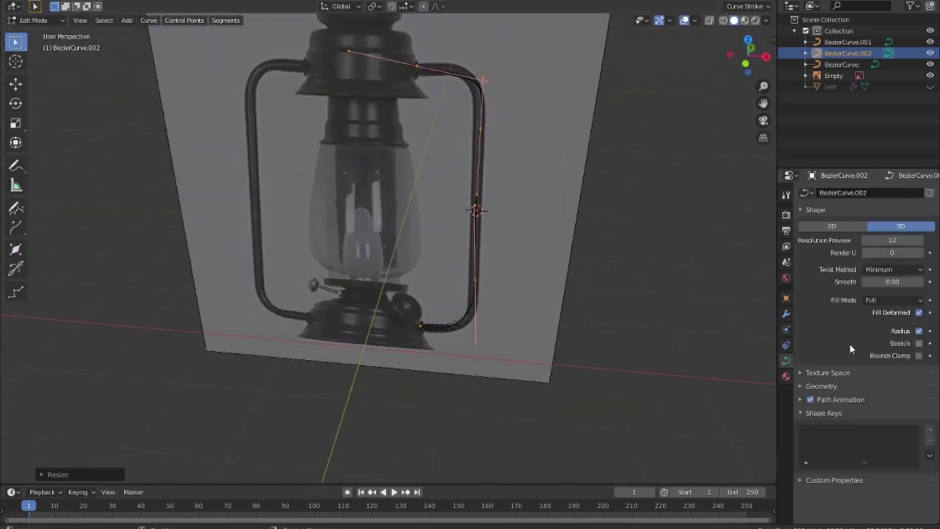
pyautogui.click(821, 385)
pyautogui.moveTo(892, 415); pyautogui.dragTo(906, 414)
pyautogui.moveTo(557, 315)
pyautogui.mouseDown(button='middle')
pyautogui.moveTo(594, 330)
pyautogui.moveTo(538, 340)
pyautogui.moveTo(629, 337)
pyautogui.mouseUp(button='middle')
pyautogui.scroll(4, 538, 340)
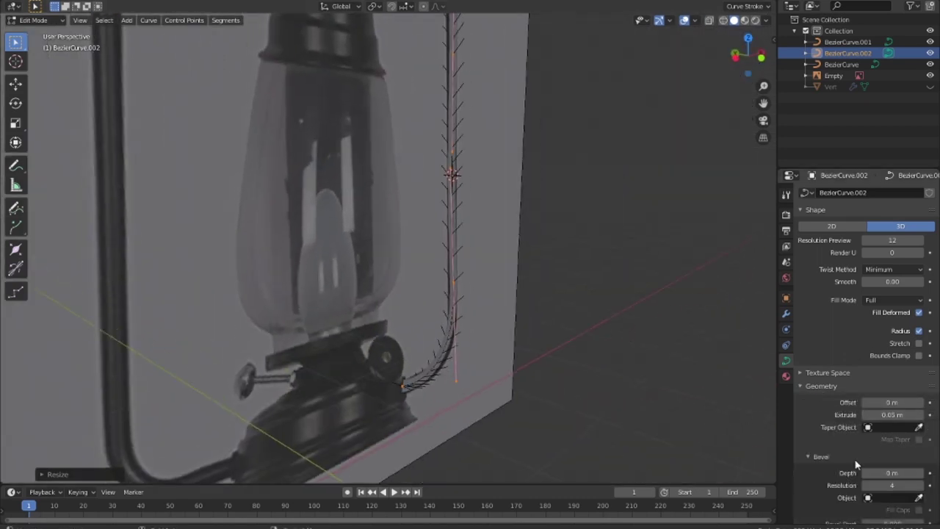
pyautogui.scroll(-1, 844, 452)
pyautogui.moveTo(892, 450); pyautogui.dragTo(910, 450)
pyautogui.moveTo(892, 392); pyautogui.dragTo(873, 392)
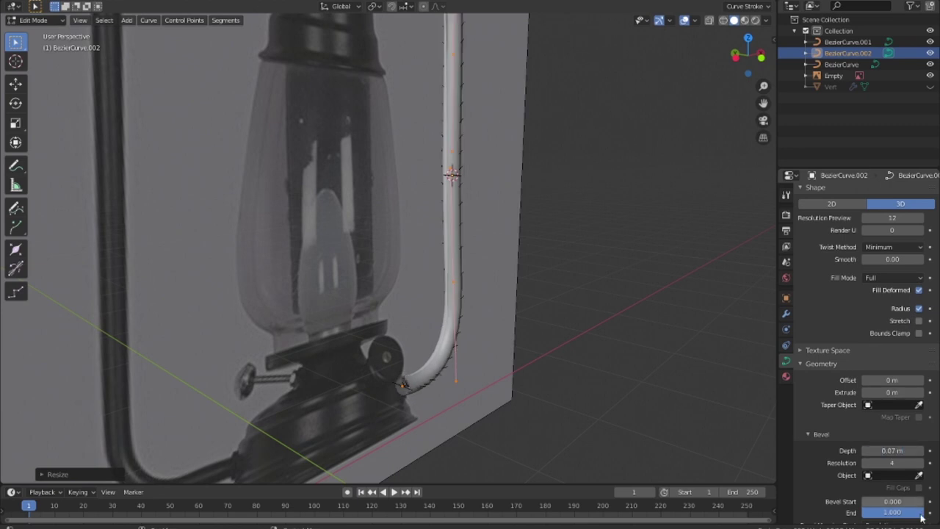
# - Grab and rotate the last handle points to match the reference, then leave Edit Mode
pyautogui.press('KP_1')
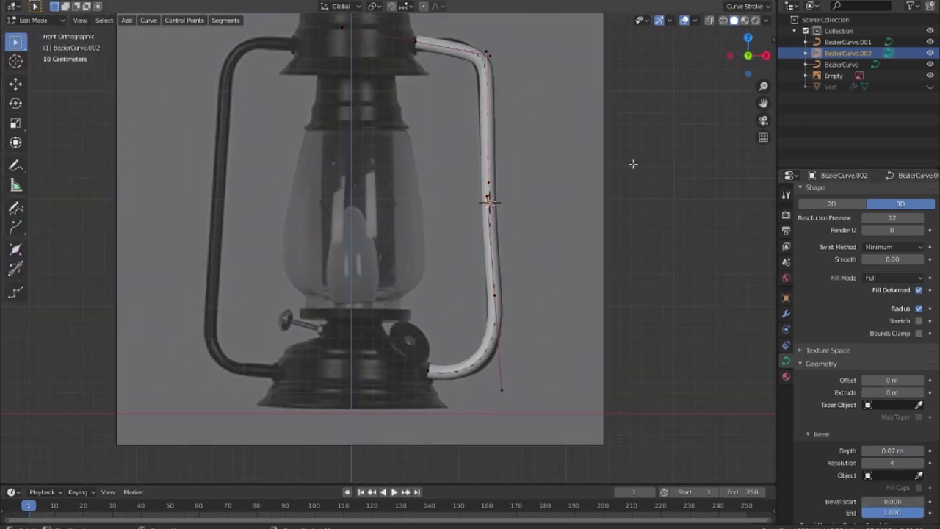
pyautogui.press('g')
pyautogui.click(394, 58)
pyautogui.press('r')
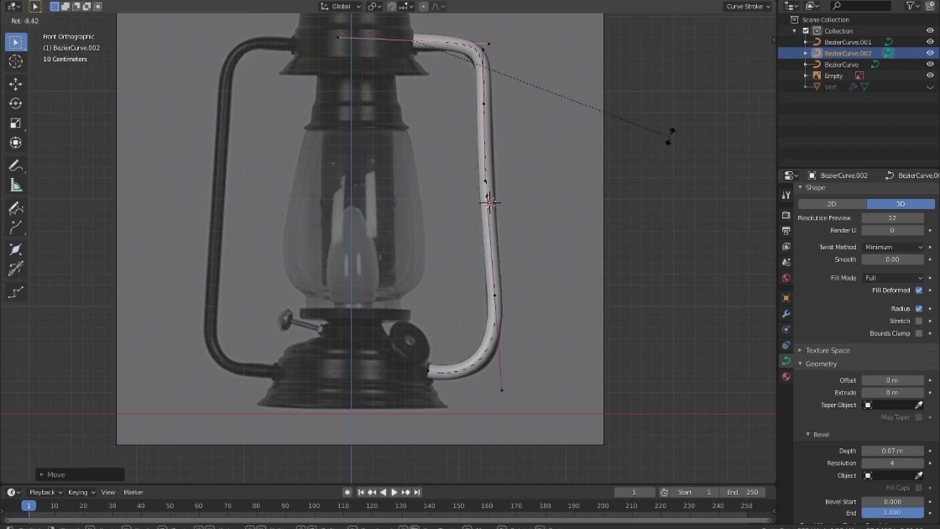
pyautogui.click(669, 136)
pyautogui.click(483, 103)
pyautogui.press('r')
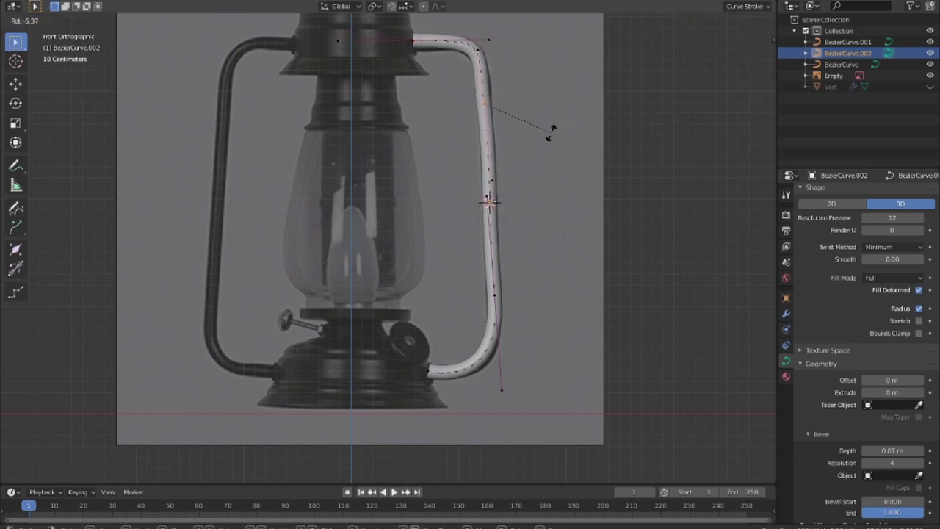
pyautogui.click(550, 133)
pyautogui.press('g')
pyautogui.click(551, 142)
pyautogui.press('g')
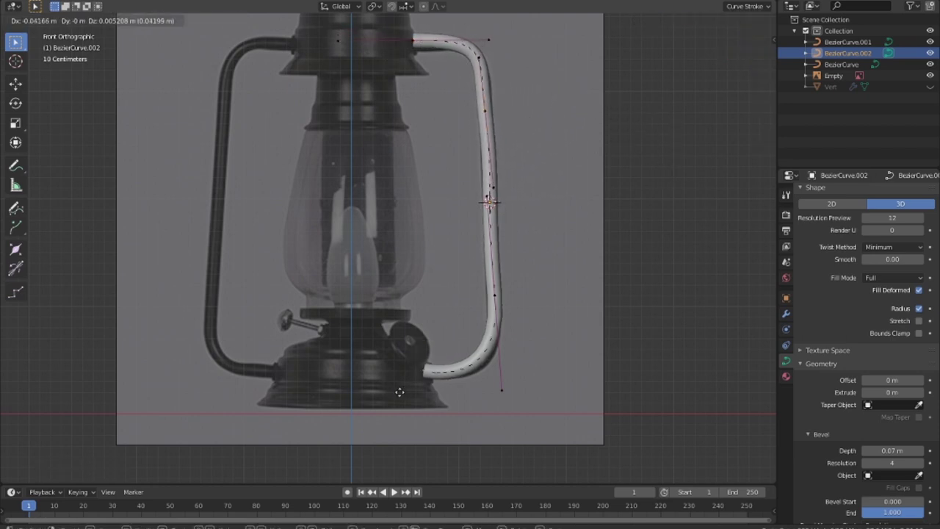
pyautogui.click(399, 390)
pyautogui.press('Tab')
pyautogui.moveTo(612, 346)
pyautogui.mouseDown(button='middle')
pyautogui.moveTo(445, 335)
pyautogui.moveTo(536, 380)
pyautogui.moveTo(643, 334)
pyautogui.mouseUp(button='middle')
# - Place the 3D cursor at the lantern body's centre and set the handle's origin to it
pyautogui.click(733, 19)
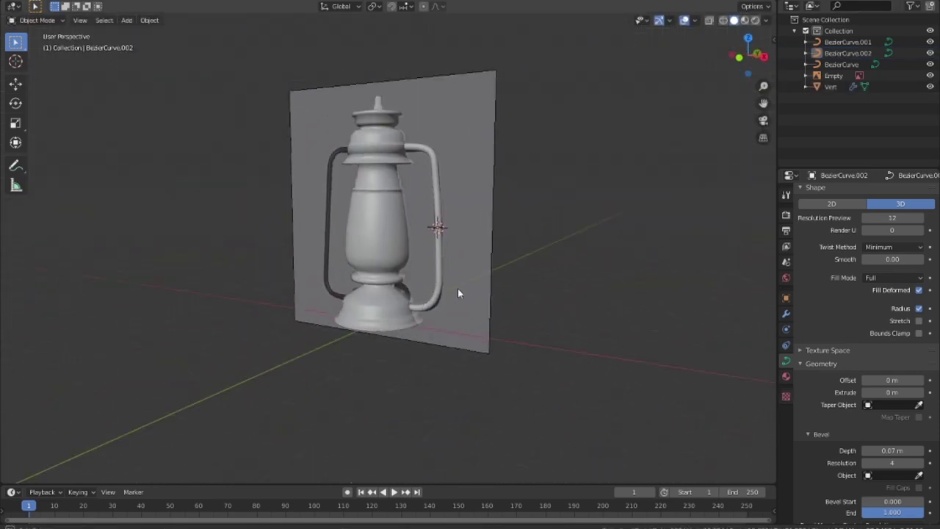
pyautogui.moveTo(457, 287)
pyautogui.mouseDown(button='middle')
pyautogui.moveTo(253, 292)
pyautogui.moveTo(515, 301)
pyautogui.mouseUp(button='middle')
pyautogui.scroll(2, 502, 291)
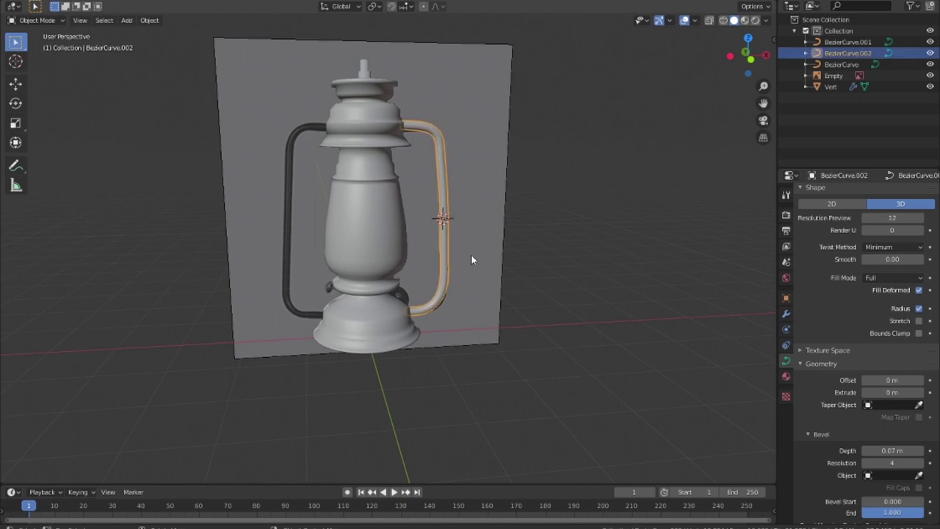
pyautogui.press('KP_1')
pyautogui.keyDown('shift'); pyautogui.rightClick(366, 227); pyautogui.keyUp('shift')
pyautogui.hotkey('shift', 'z')
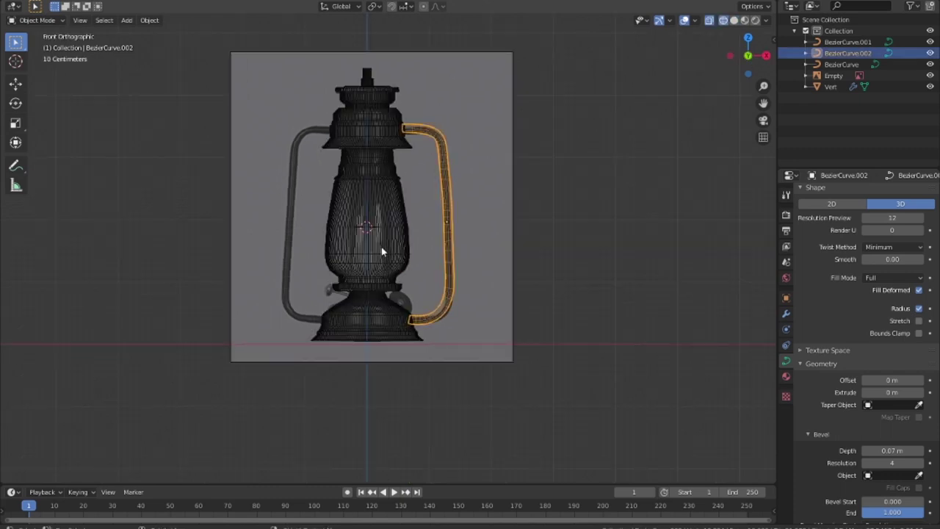
pyautogui.scroll(4, 381, 247)
pyautogui.click(149, 20)
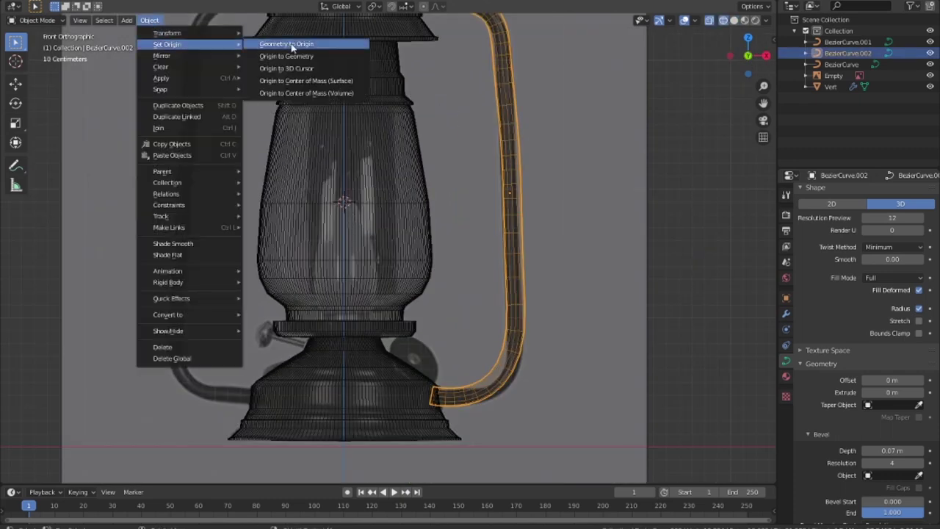
pyautogui.click(294, 69)
pyautogui.click(786, 313)
# - Add a Mirror modifier to the handle, mirroring across Z instead of X
pyautogui.click(829, 192)
pyautogui.click(760, 286)
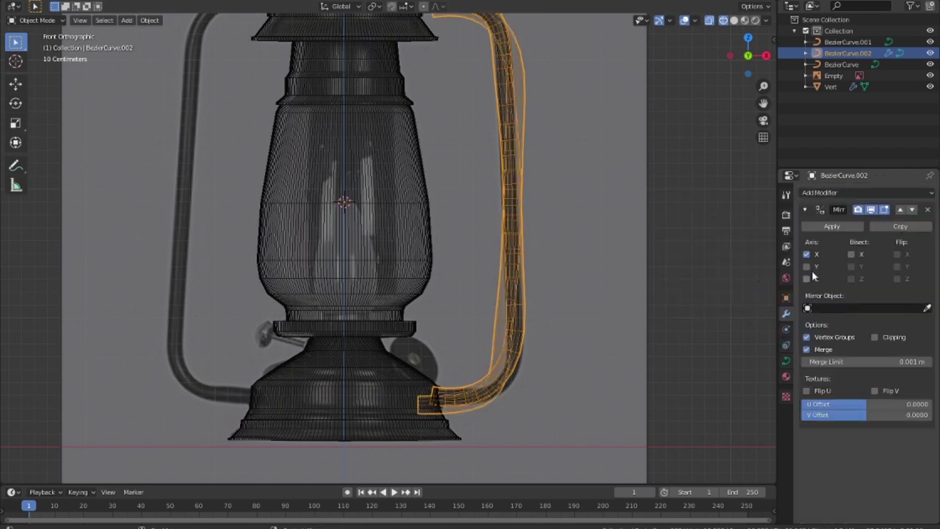
pyautogui.click(806, 266)
pyautogui.scroll(-2, 667, 283)
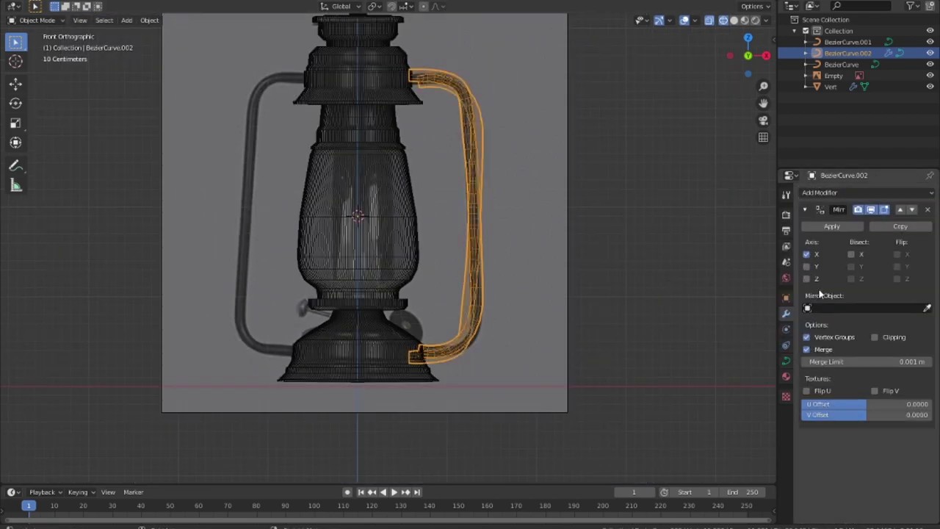
pyautogui.click(806, 254)
pyautogui.click(806, 278)
pyautogui.scroll(-2, 581, 293)
pyautogui.moveTo(581, 294)
pyautogui.mouseDown(button='middle')
pyautogui.moveTo(317, 333)
pyautogui.moveTo(622, 330)
pyautogui.moveTo(450, 355)
pyautogui.moveTo(554, 348)
pyautogui.moveTo(538, 360)
pyautogui.mouseUp(button='middle')
pyautogui.hotkey('shift', 'z')
pyautogui.click(555, 334)
# - Hide the reference image Empty in front orthographic view
pyautogui.press('KP_1')
pyautogui.scroll(3, 506, 353)
pyautogui.click(834, 75)
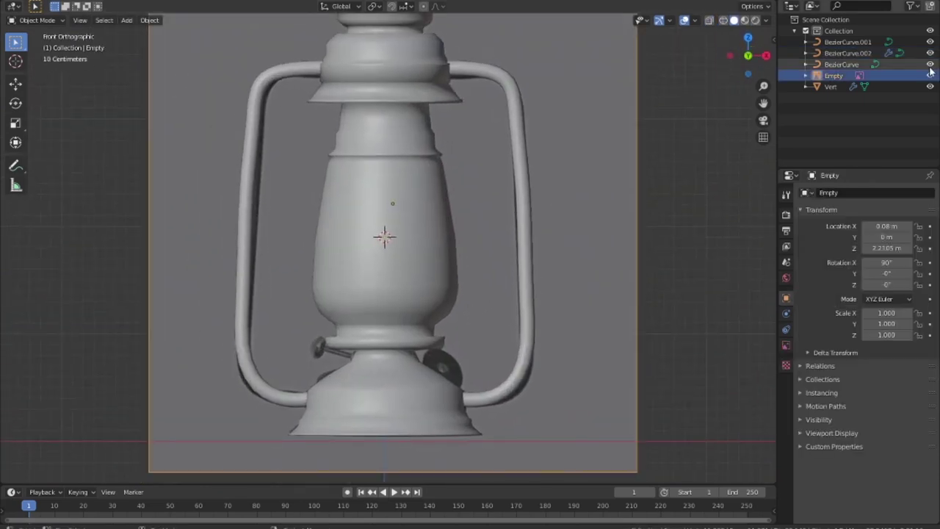
pyautogui.press('h')
pyautogui.scroll(-3, 592, 234)
# - Shade the lantern body smooth and give it a Subdivision Surface modifier
pyautogui.moveTo(594, 233)
pyautogui.mouseDown(button='middle')
pyautogui.moveTo(727, 284)
pyautogui.moveTo(642, 214)
pyautogui.moveTo(482, 262)
pyautogui.moveTo(626, 290)
pyautogui.mouseUp(button='middle')
pyautogui.scroll(3, 481, 244)
pyautogui.moveTo(481, 243)
pyautogui.mouseDown(button='middle')
pyautogui.moveTo(460, 304)
pyautogui.moveTo(410, 270)
pyautogui.moveTo(570, 278)
pyautogui.moveTo(564, 355)
pyautogui.moveTo(501, 255)
pyautogui.moveTo(481, 279)
pyautogui.moveTo(487, 259)
pyautogui.mouseUp(button='middle')
pyautogui.click(410, 270)
pyautogui.rightClick(410, 270)
pyautogui.click(410, 270)
pyautogui.click(808, 193)
pyautogui.click(713, 356)
# - Convert the mirrored handle curve into a mesh
pyautogui.click(486, 256)
pyautogui.rightClick(486, 256)
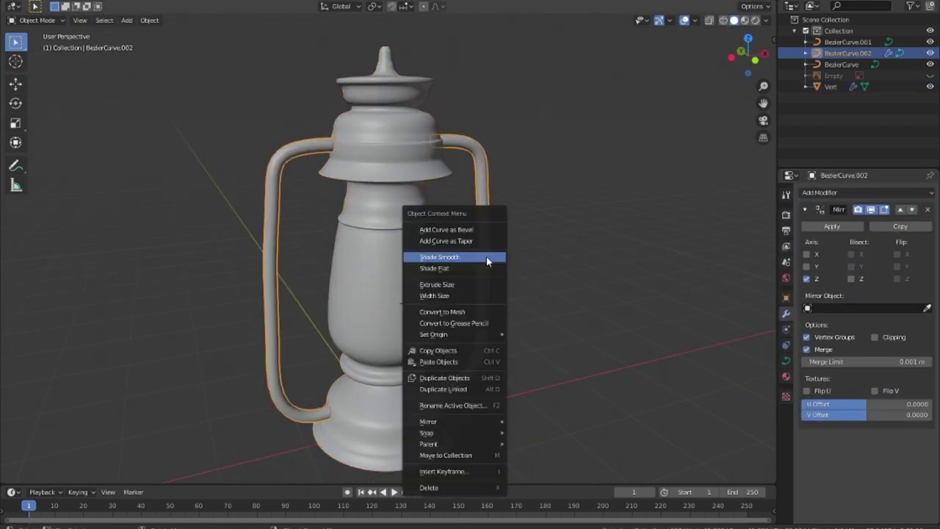
pyautogui.click(486, 312)
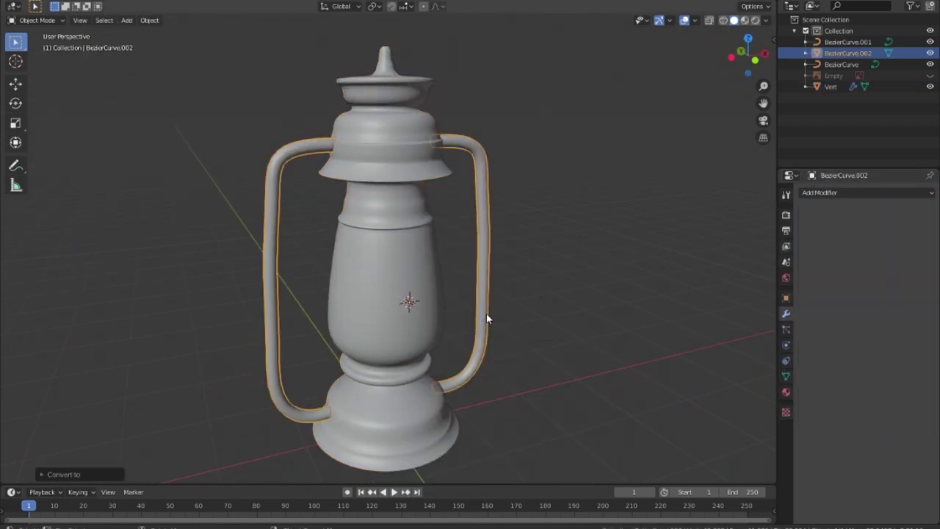
pyautogui.click(566, 325)
pyautogui.hotkey('ctrl', 'z')
# - Add a Subdivision Surface modifier to the handles and return to solid shading
pyautogui.click(808, 193)
pyautogui.click(708, 379)
pyautogui.moveTo(708, 380)
pyautogui.mouseDown(button='middle')
pyautogui.moveTo(489, 327)
pyautogui.moveTo(335, 346)
pyautogui.moveTo(334, 354)
pyautogui.moveTo(715, 371)
pyautogui.moveTo(629, 351)
pyautogui.mouseUp(button='middle')
pyautogui.hotkey('shift', 'z')
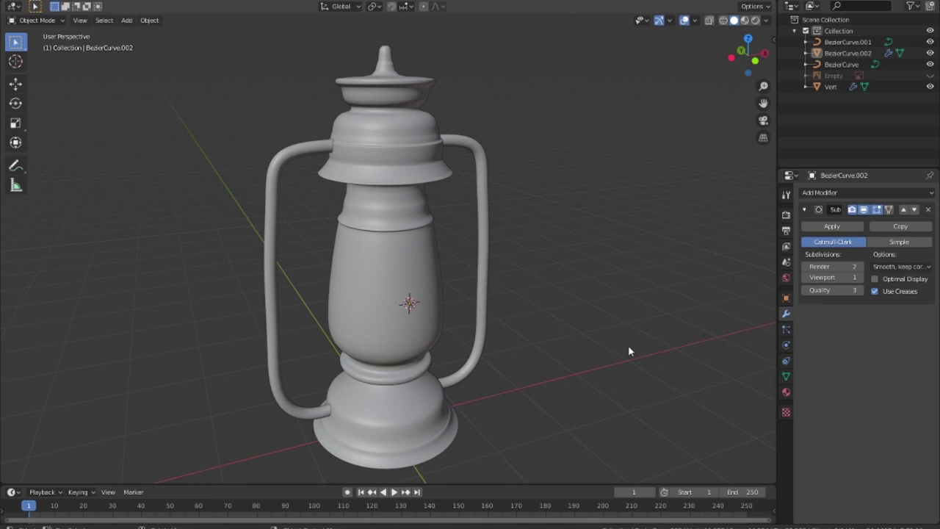
pyautogui.moveTo(628, 351); pyautogui.dragTo(364, 324, button='middle')
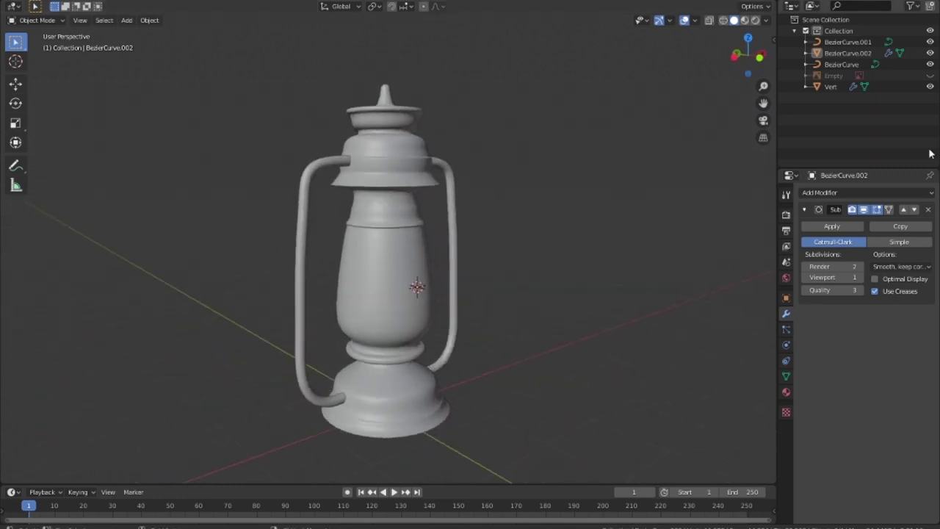
# - Show the reference image, hide the lantern body, and zoom on the flame in front view
pyautogui.click(930, 75)
pyautogui.click(929, 87)
pyautogui.moveTo(514, 272)
pyautogui.mouseDown(button='middle')
pyautogui.moveTo(583, 267)
pyautogui.moveTo(542, 295)
pyautogui.mouseUp(button='middle')
pyautogui.press('KP_1')
pyautogui.scroll(4, 387, 329)
pyautogui.keyDown('shift'); pyautogui.moveTo(388, 330); pyautogui.dragTo(458, 214, button='middle'); pyautogui.keyUp('shift')
pyautogui.scroll(2, 458, 214)
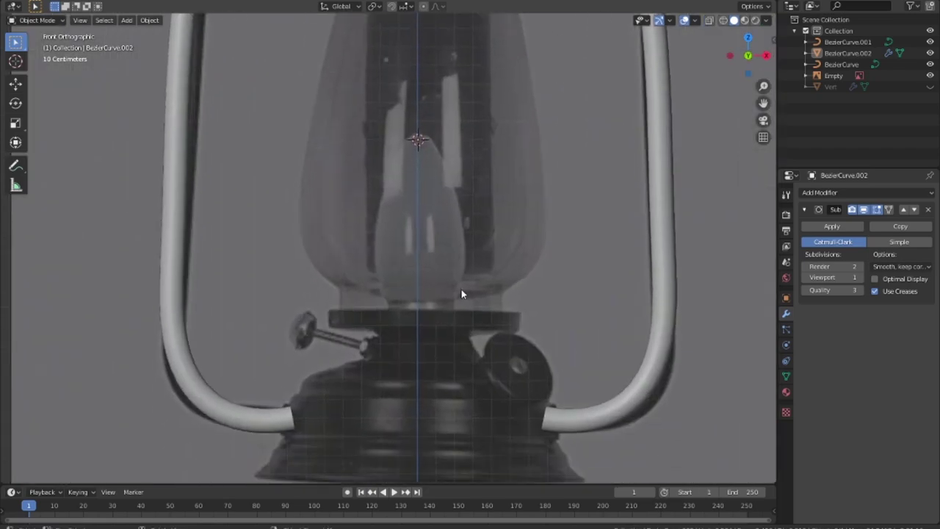
pyautogui.scroll(2, 438, 314)
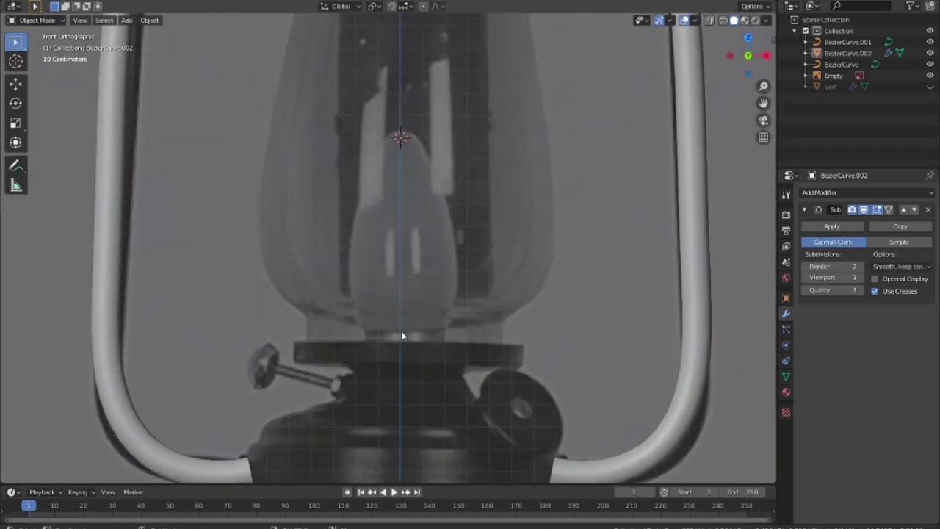
pyautogui.scroll(3, 434, 210)
# - Look through the Object menu's Set Origin options
pyautogui.click(149, 20)
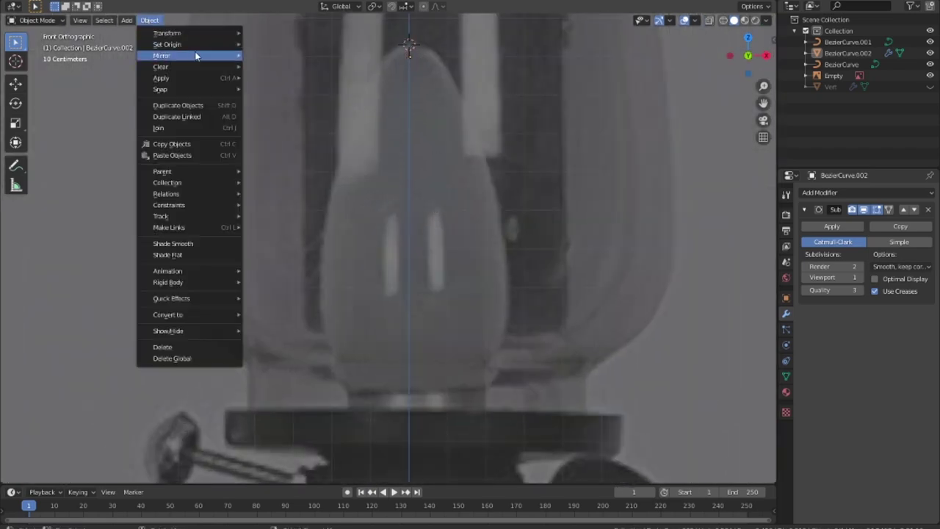
pyautogui.click(304, 67)
pyautogui.scroll(-1, 455, 129)
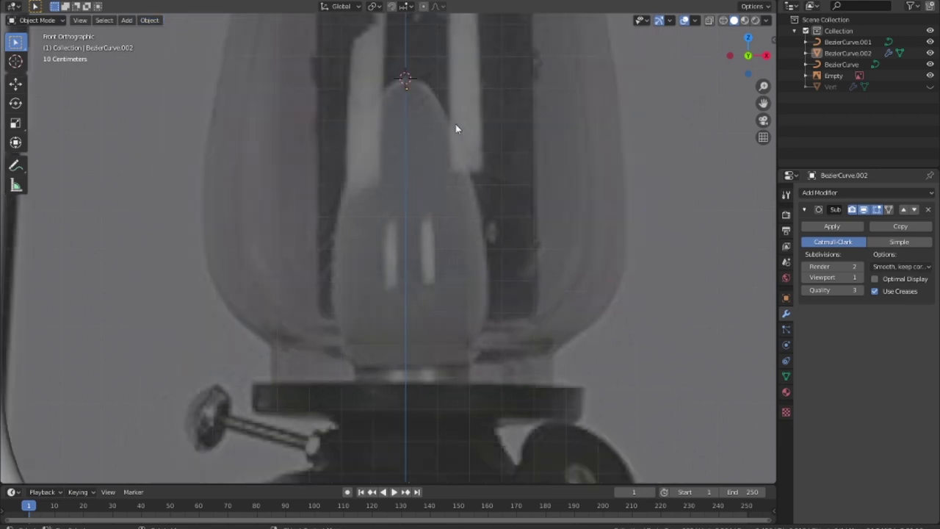
pyautogui.hotkey('shift', 'a')
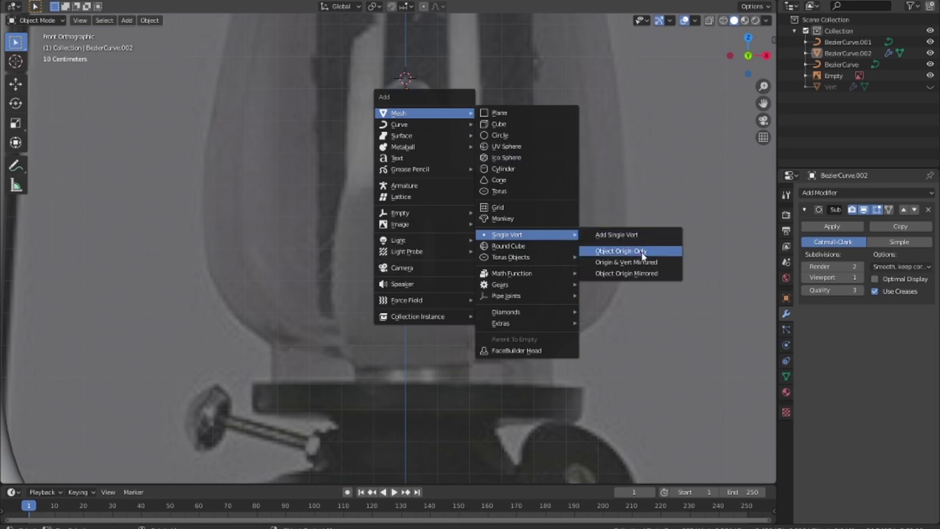
# - Add a first single-vertex object and sort out which objects are visible
pyautogui.click(642, 253)
pyautogui.rightClick(540, 210)
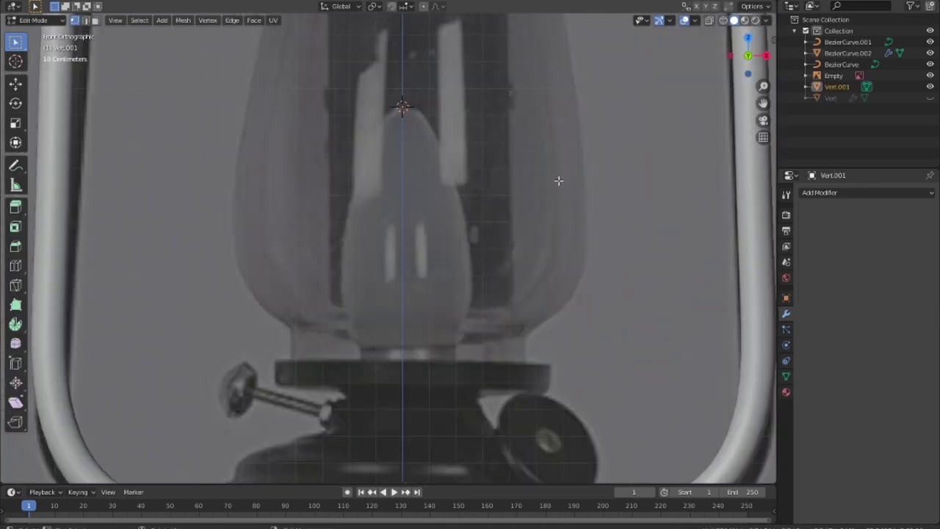
pyautogui.press('Tab')
pyautogui.press('Tab')
pyautogui.click(930, 97)
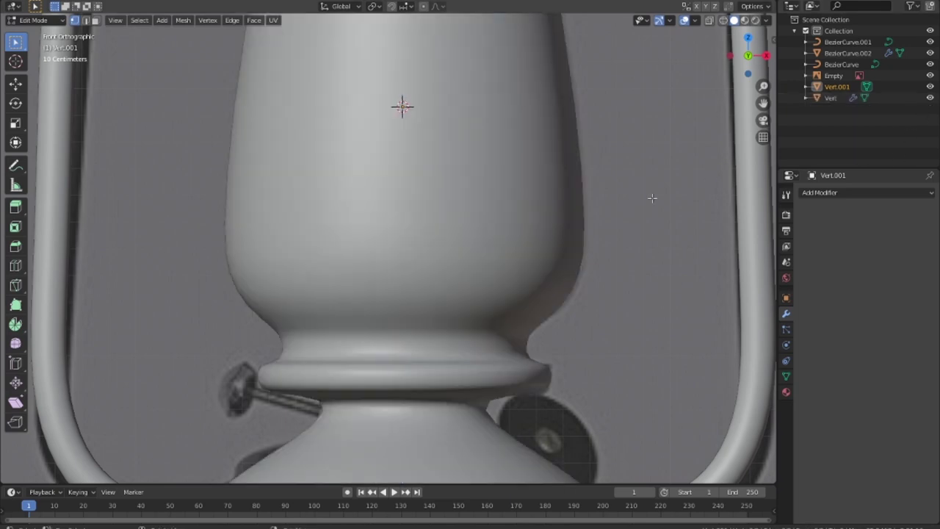
pyautogui.click(929, 98)
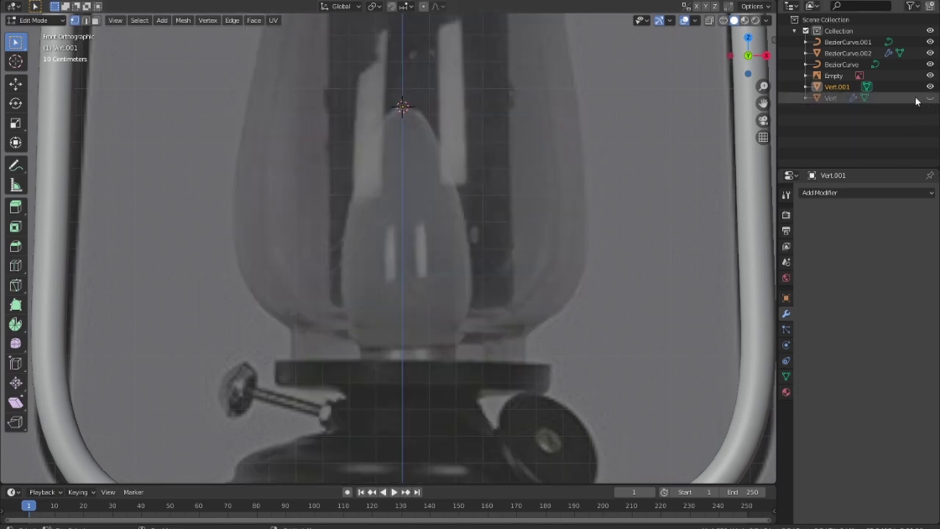
pyautogui.click(930, 87)
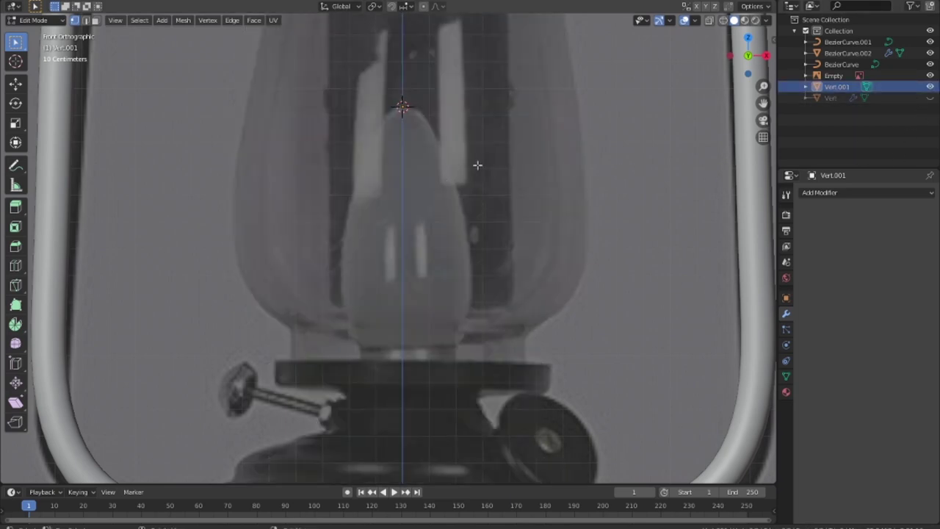
pyautogui.rightClick(495, 258)
pyautogui.scroll(-1, 508, 192)
pyautogui.scroll(-2, 507, 192)
pyautogui.moveTo(507, 191)
pyautogui.mouseDown(button='middle')
pyautogui.moveTo(621, 222)
pyautogui.moveTo(617, 212)
pyautogui.mouseUp(button='middle')
pyautogui.press('Tab')
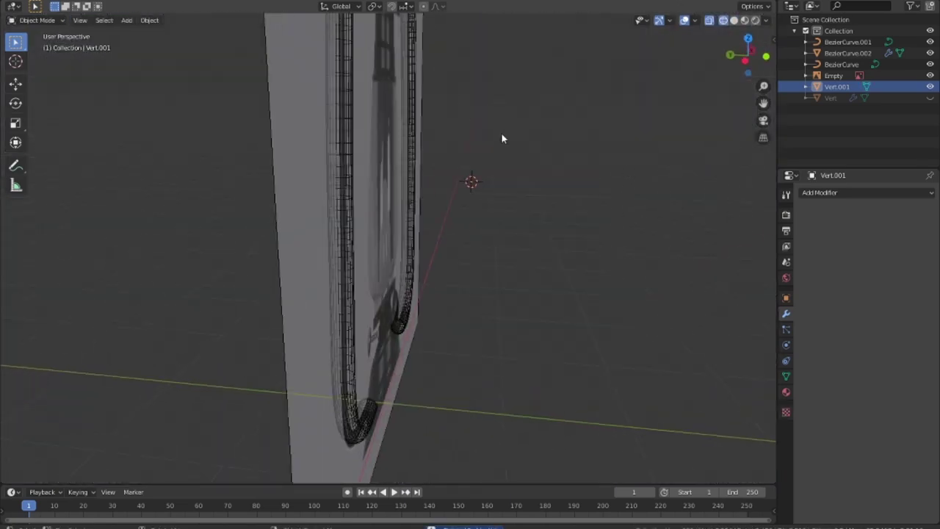
pyautogui.press('KP_1')
# - Add another single vertex and move it to the flame bulb's tip
pyautogui.hotkey('shift', 'a')
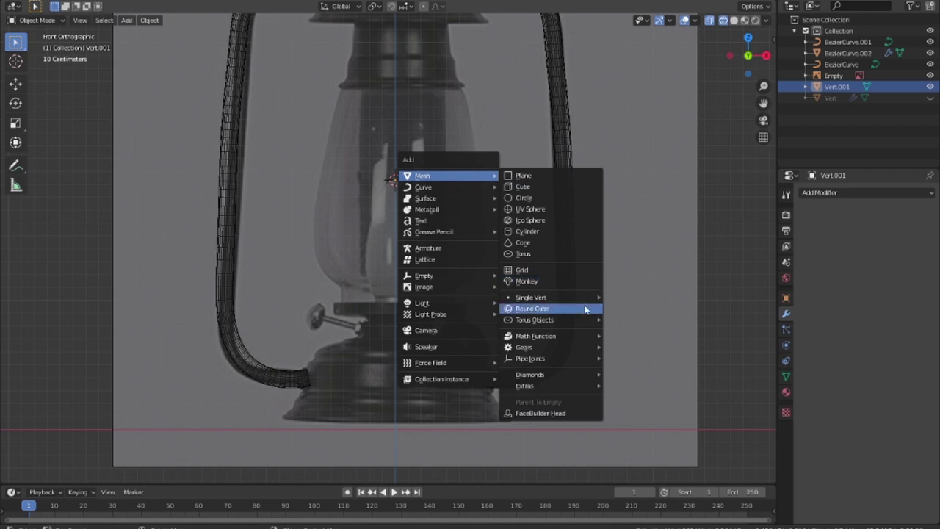
pyautogui.click(613, 295)
pyautogui.press('g')
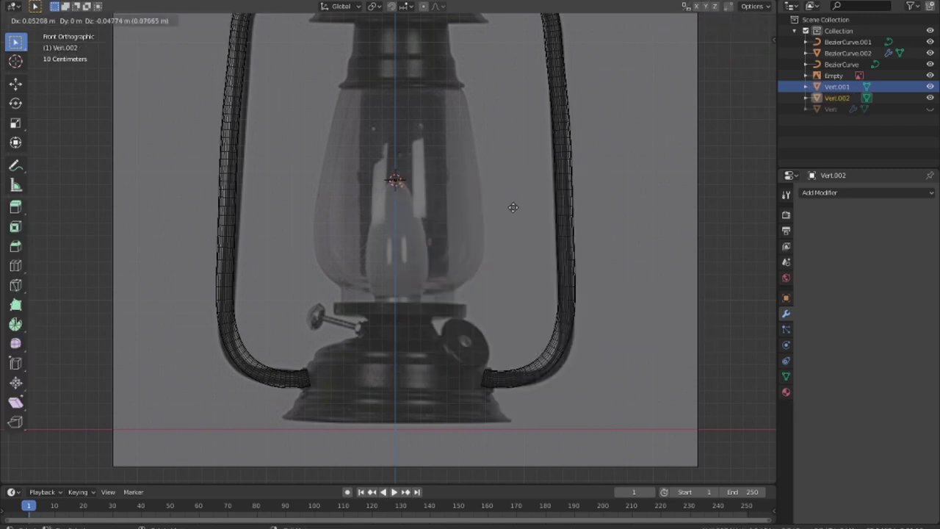
pyautogui.click(512, 207)
pyautogui.scroll(3, 499, 201)
# - Extrude points down the bulb's side to its base and revolve the outline with a Screw modifier
pyautogui.press('e')
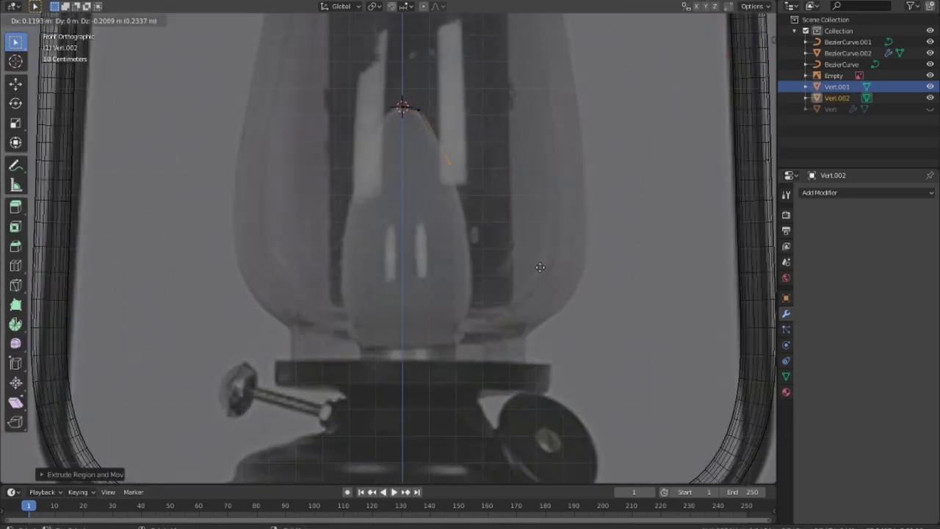
pyautogui.click(557, 377)
pyautogui.press('e')
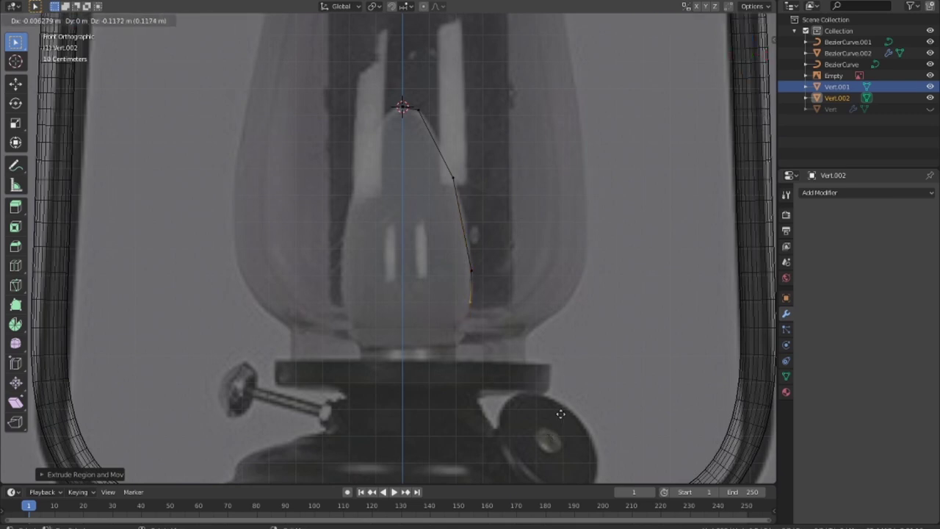
pyautogui.click(541, 444)
pyautogui.press('e')
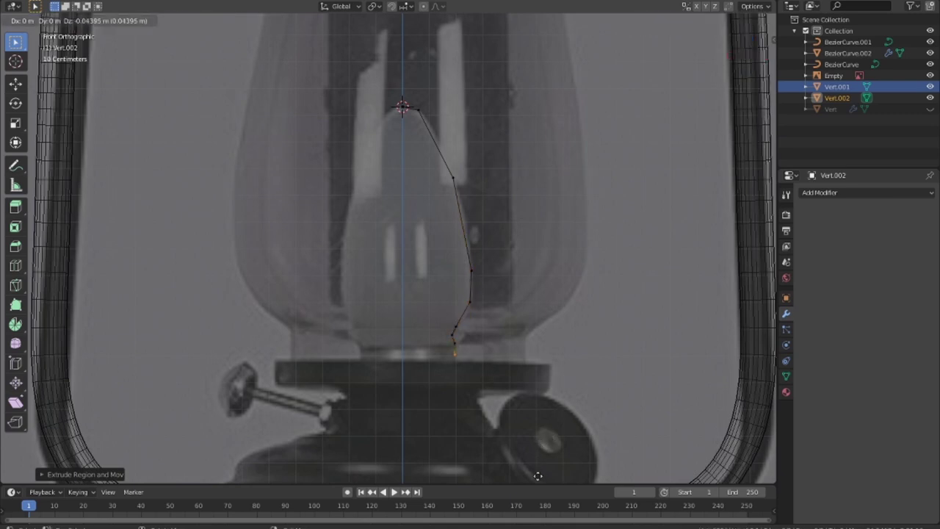
pyautogui.click(485, 14)
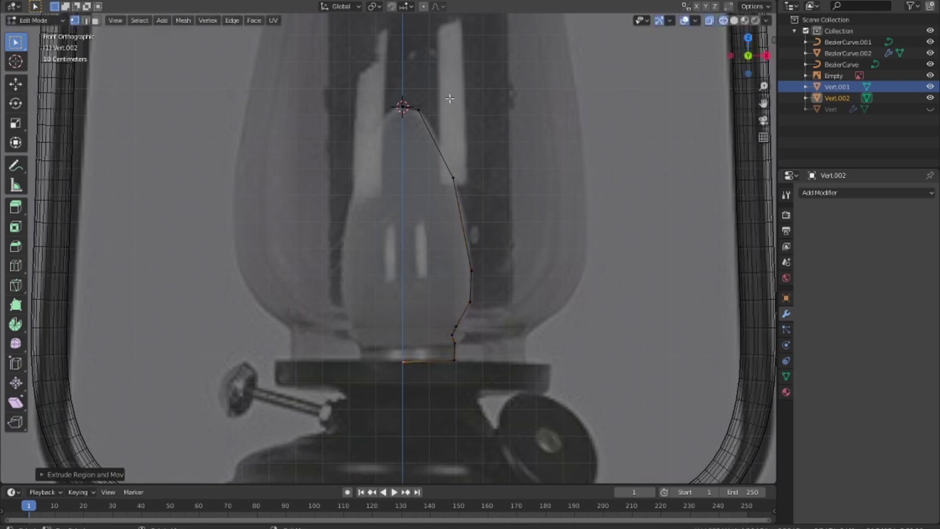
pyautogui.moveTo(505, 204)
pyautogui.mouseDown(button='middle')
pyautogui.moveTo(451, 213)
pyautogui.moveTo(578, 188)
pyautogui.mouseUp(button='middle')
pyautogui.scroll(2, 579, 188)
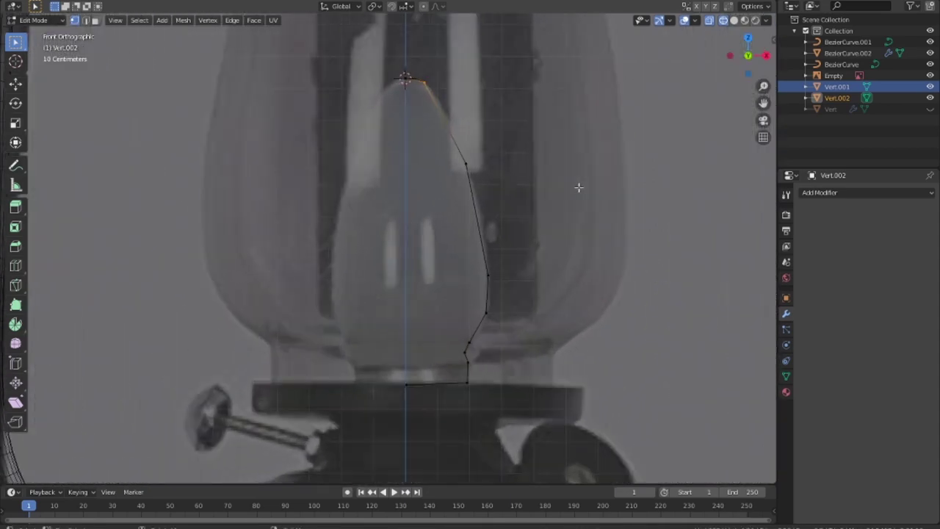
pyautogui.click(843, 193)
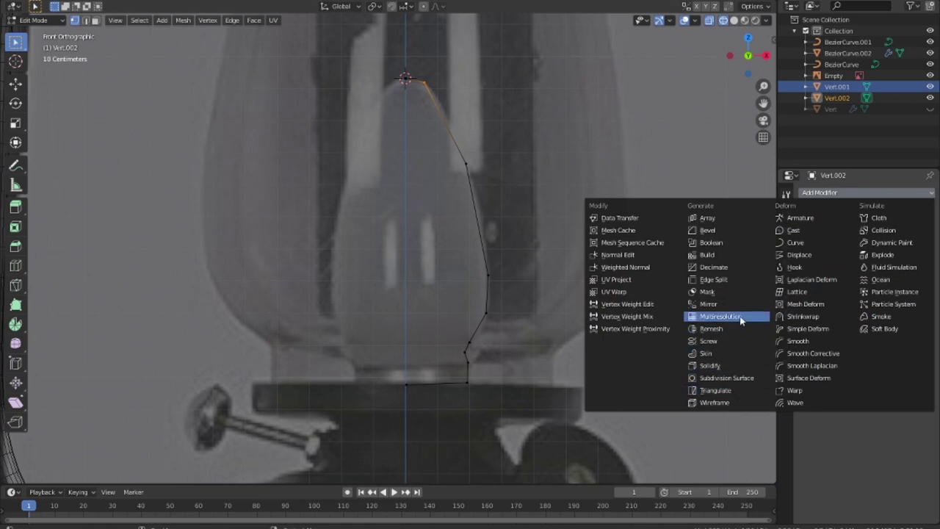
pyautogui.click(732, 341)
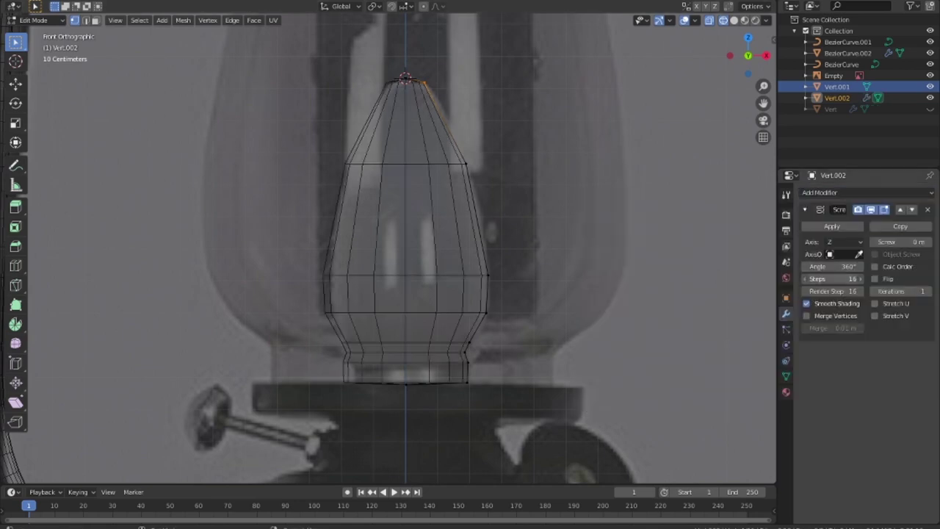
# - Raise the Screw steps to 135 and apply the modifier to the flame
pyautogui.moveTo(833, 278); pyautogui.dragTo(881, 278)
pyautogui.scroll(3, 310, 272)
pyautogui.moveTo(311, 272); pyautogui.dragTo(597, 309, button='middle')
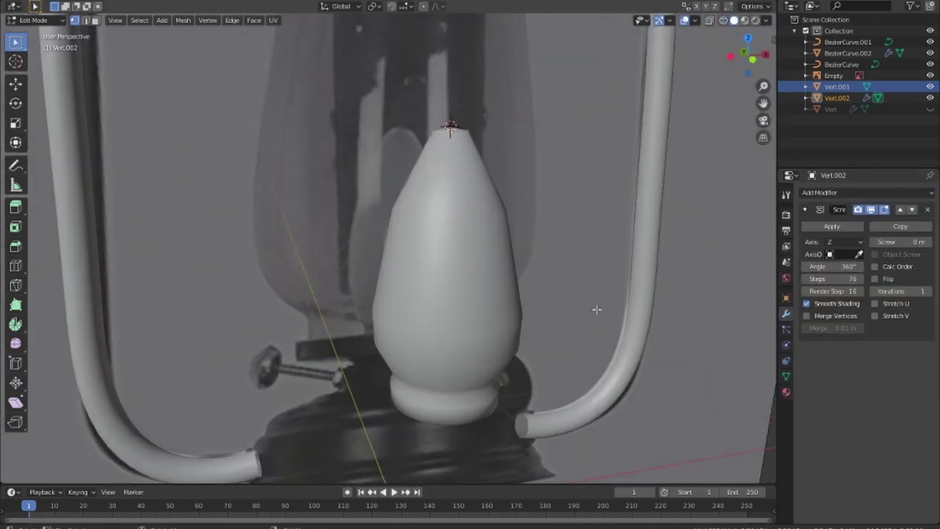
pyautogui.moveTo(836, 278)
pyautogui.mouseDown()
pyautogui.moveTo(828, 278)
pyautogui.moveTo(881, 278)
pyautogui.mouseUp()
pyautogui.moveTo(470, 294); pyautogui.dragTo(566, 291, button='middle')
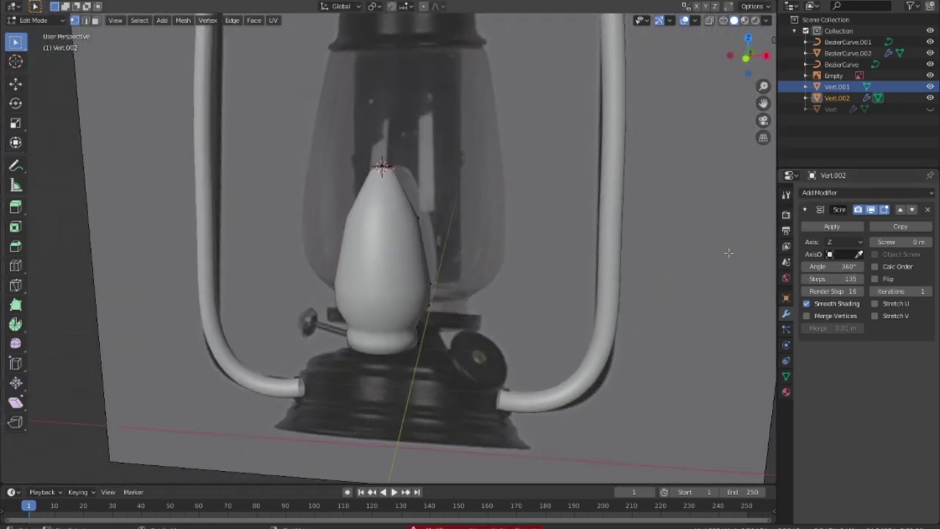
pyautogui.click(832, 226)
# - Shade the flame smooth and add a Subdivision Surface modifier
pyautogui.rightClick(405, 268)
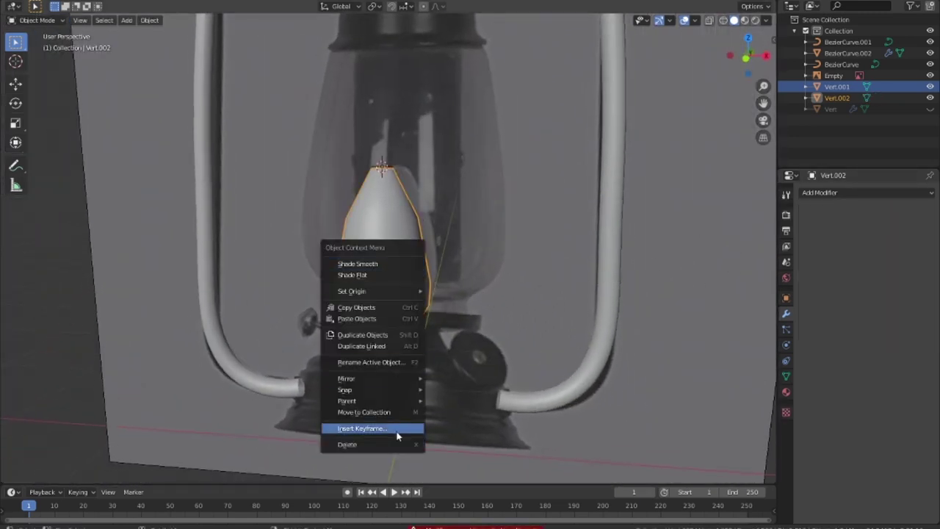
pyautogui.click(387, 265)
pyautogui.moveTo(387, 265)
pyautogui.mouseDown(button='middle')
pyautogui.moveTo(353, 286)
pyautogui.moveTo(529, 287)
pyautogui.mouseUp(button='middle')
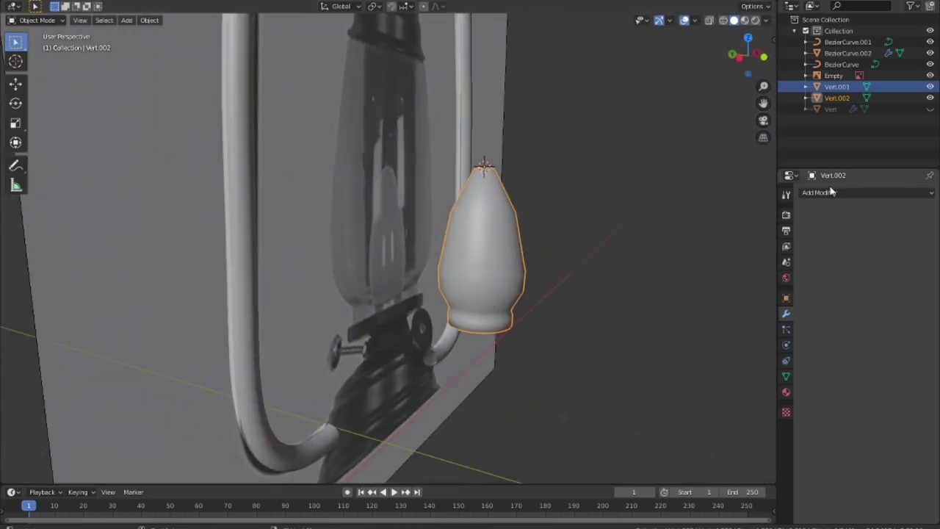
pyautogui.click(832, 193)
pyautogui.click(739, 443)
pyautogui.moveTo(739, 443); pyautogui.dragTo(504, 287, button='middle')
pyautogui.press('KP_1')
pyautogui.scroll(2, 486, 277)
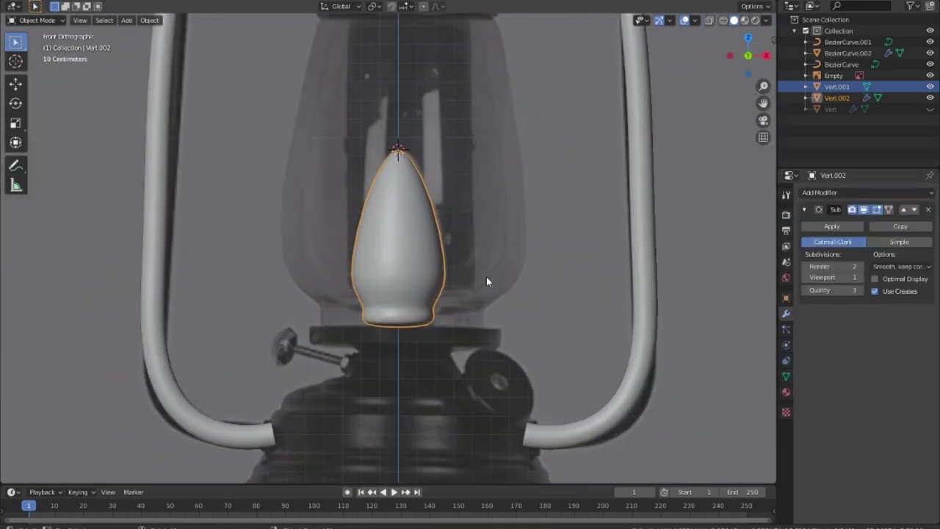
# - Add an edge loop near the flame's base, then reveal hidden objects in top view
pyautogui.press('Tab')
pyautogui.scroll(1, 471, 338)
pyautogui.hotkey('ctrl', 'r')
pyautogui.click(454, 351)
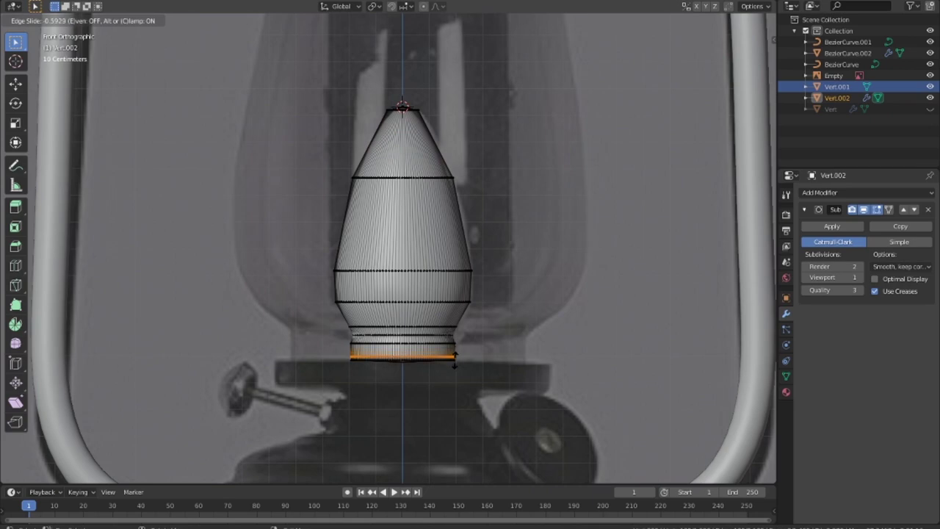
pyautogui.click(454, 359)
pyautogui.press('Tab')
pyautogui.scroll(-5, 512, 342)
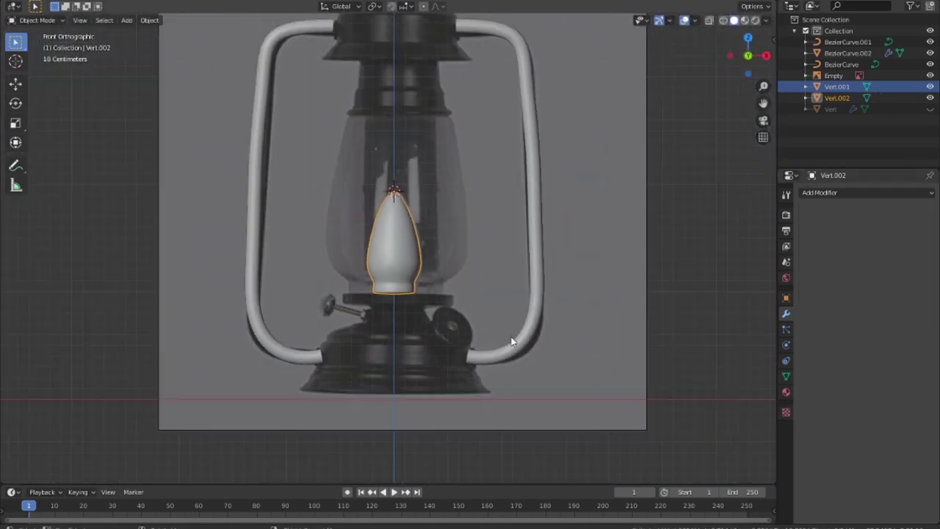
pyautogui.hotkey('alt', 'h')
pyautogui.press('KP_7')
# - Move the flame into place and switch to a wireframe front view
pyautogui.press('g')
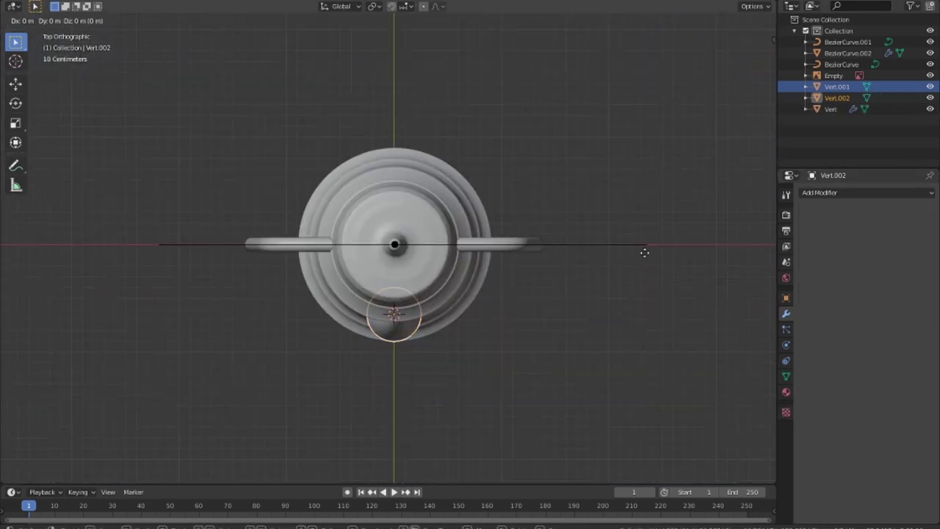
pyautogui.click(640, 183)
pyautogui.moveTo(641, 182); pyautogui.dragTo(589, 237, button='middle')
pyautogui.hotkey('shift', 'z')
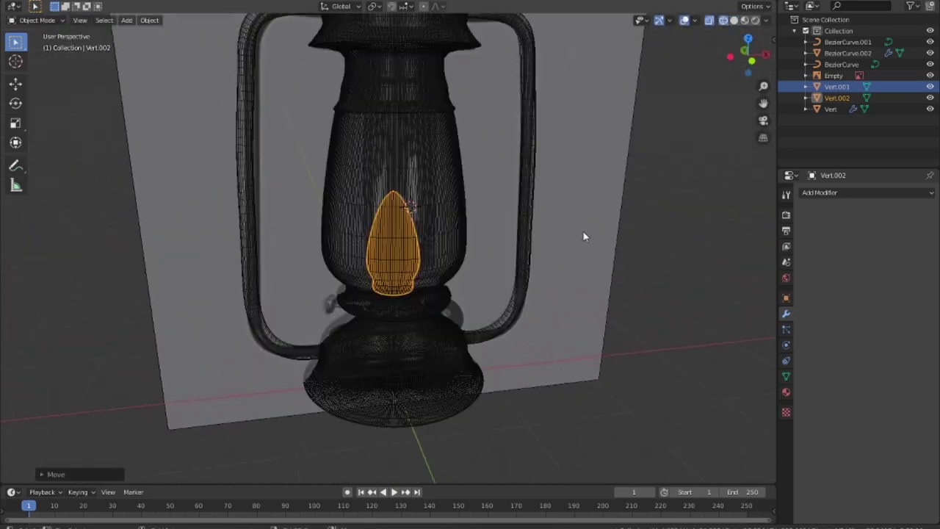
pyautogui.press('KP_1')
pyautogui.scroll(3, 512, 298)
# - Hide Vert.001, the flame and the glass mesh, then show the meshes again
pyautogui.click(833, 75)
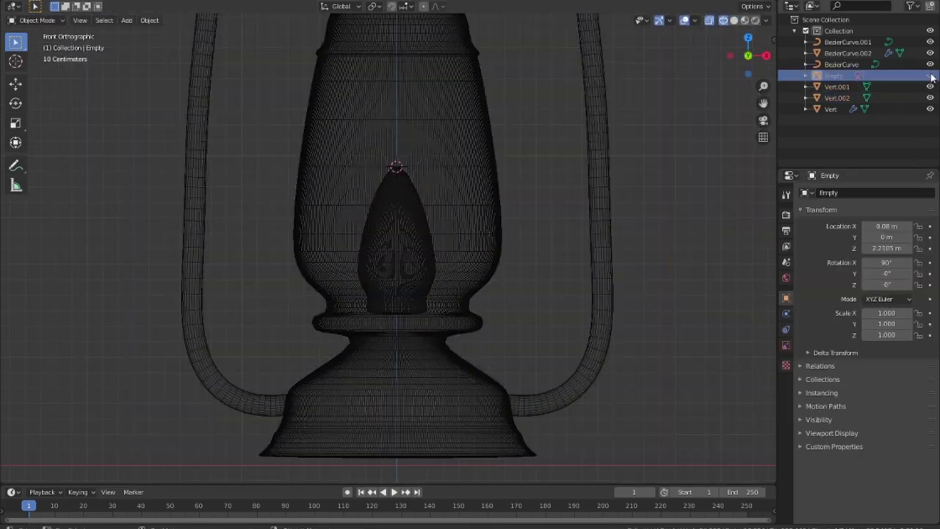
pyautogui.click(929, 87)
pyautogui.click(930, 98)
pyautogui.click(929, 109)
pyautogui.scroll(-2, 474, 362)
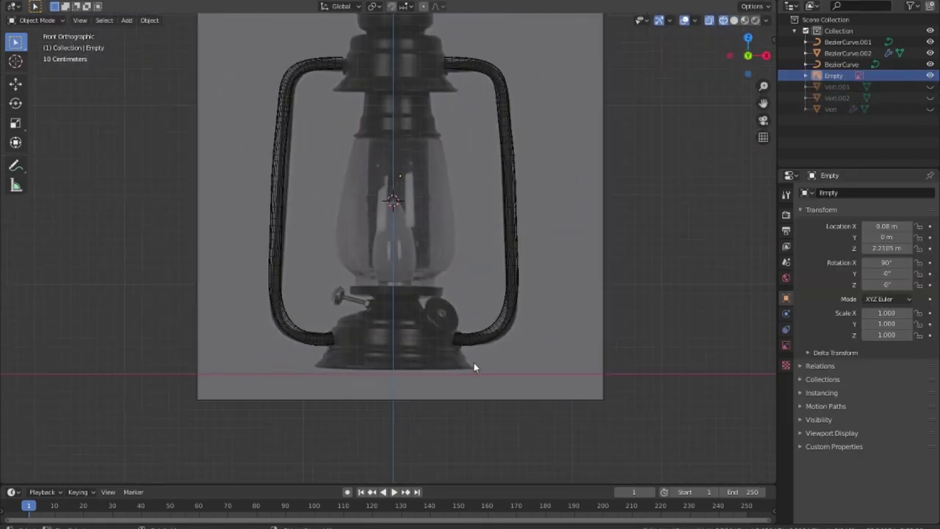
pyautogui.scroll(-2, 474, 367)
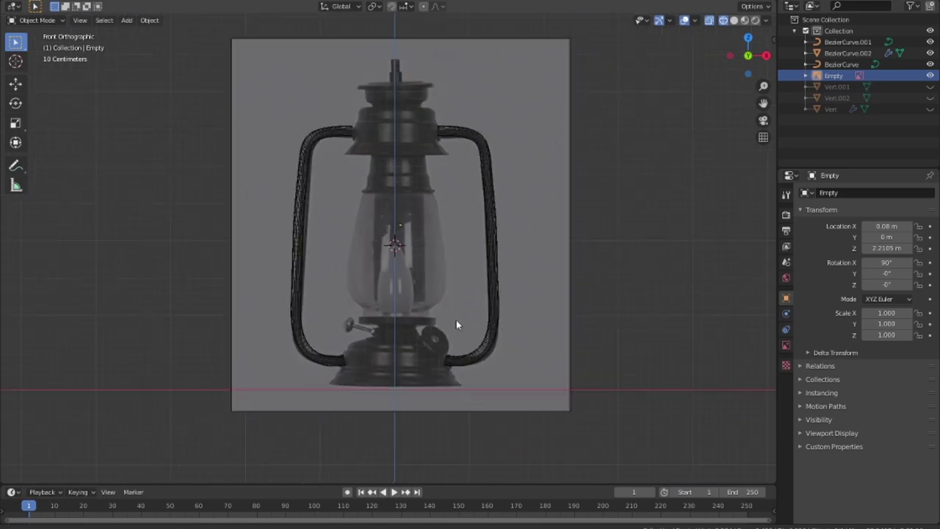
pyautogui.click(929, 75)
pyautogui.click(929, 76)
pyautogui.scroll(2, 576, 203)
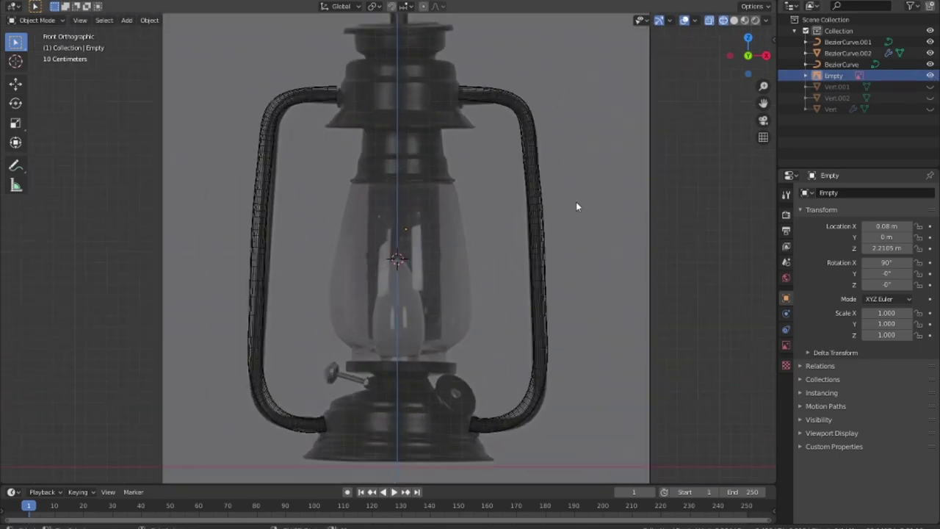
pyautogui.scroll(4, 514, 235)
pyautogui.scroll(1, 408, 266)
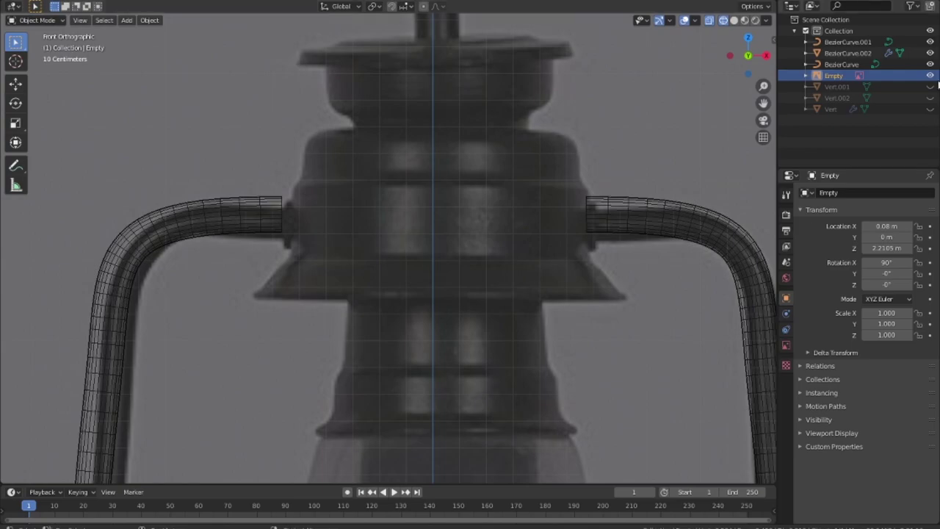
pyautogui.click(930, 109)
# - Switch to the right orthographic view of the lantern
pyautogui.moveTo(510, 284); pyautogui.dragTo(372, 307, button='middle')
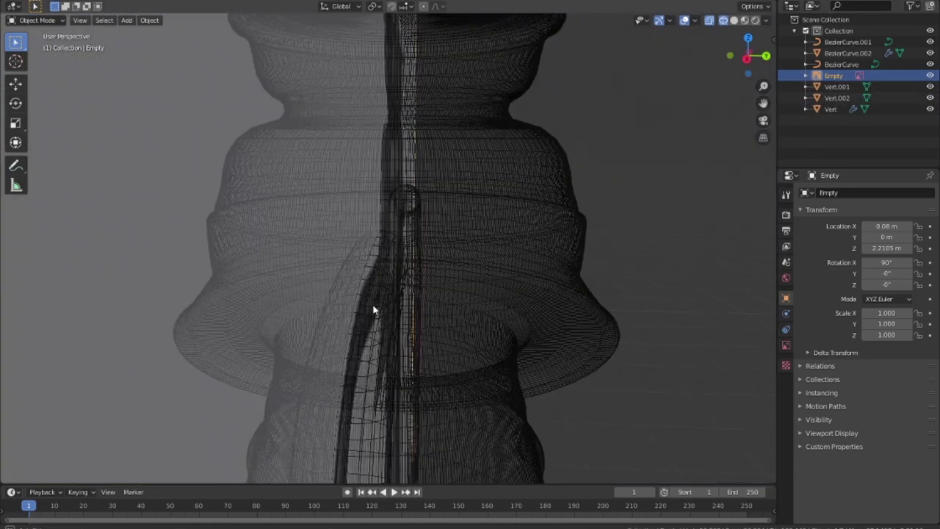
pyautogui.press('KP_1')
pyautogui.press('KP_3')
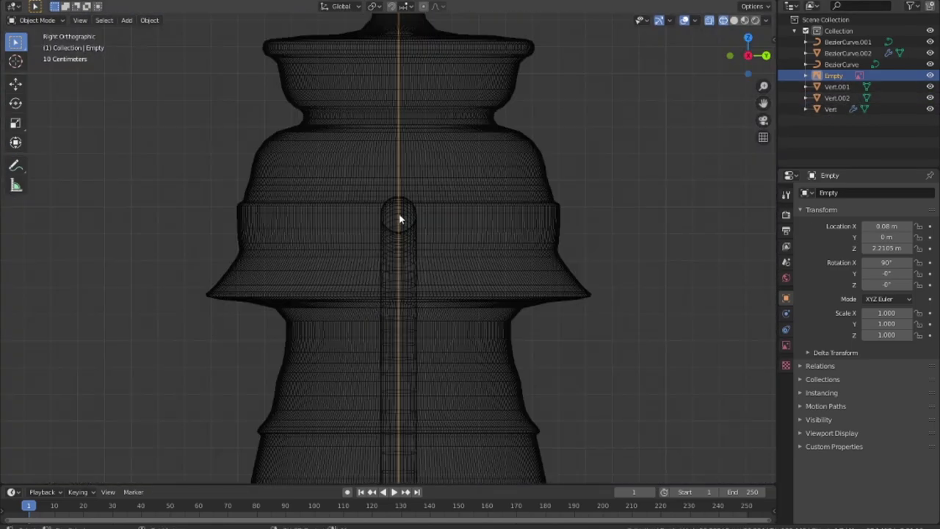
pyautogui.hotkey('shift', 'a')
# - Add a circle, turn it 90° on Y, shrink it, and slide it along X to the right handle's joint
pyautogui.click(526, 292)
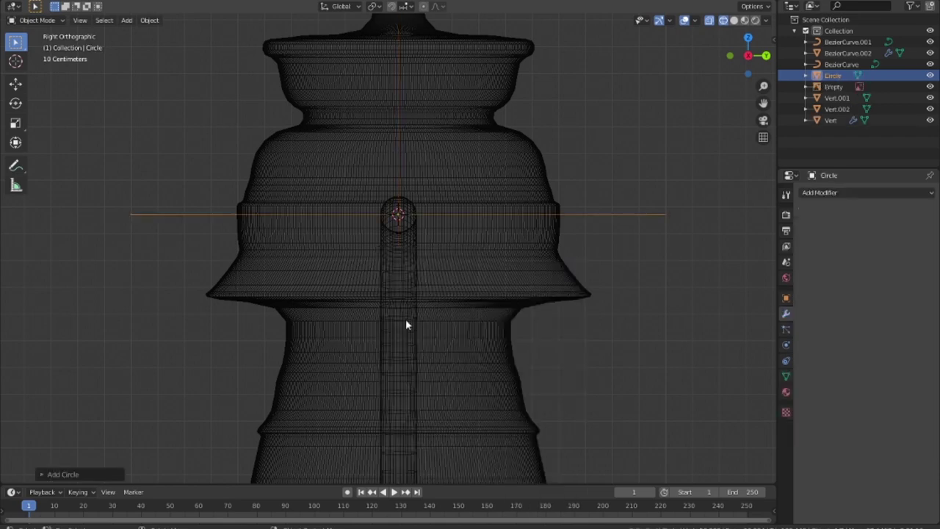
pyautogui.write('rzy90')
pyautogui.press('Return')
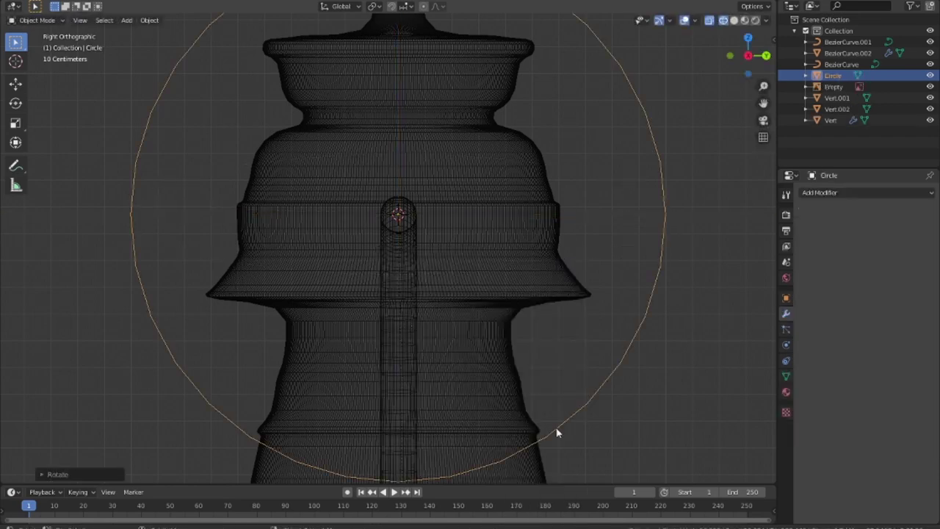
pyautogui.press('s')
pyautogui.click(470, 325)
pyautogui.press('KP_7')
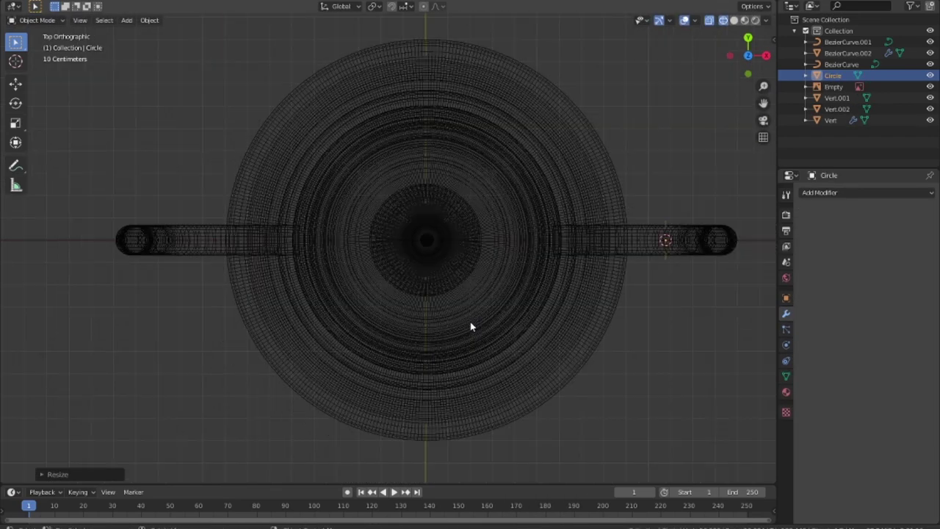
pyautogui.press('KP_1')
pyautogui.press('g')
pyautogui.press('x')
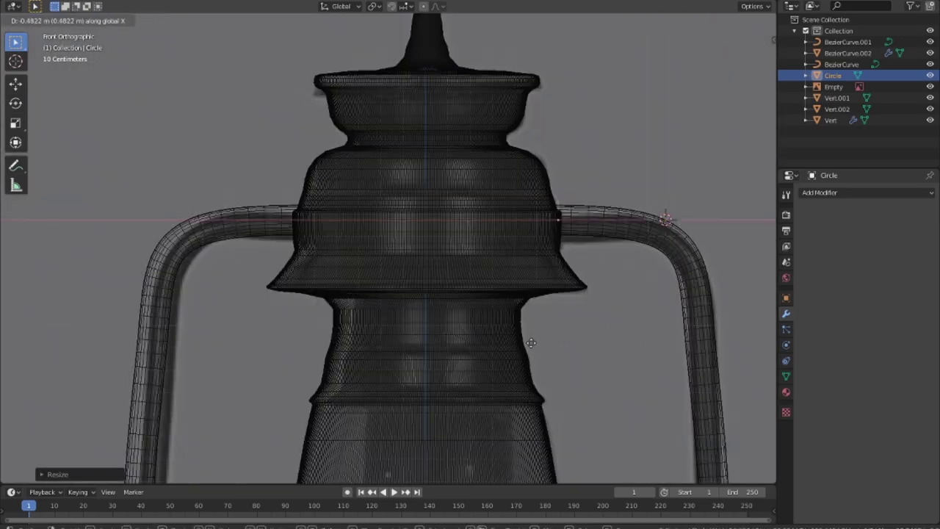
pyautogui.click(527, 342)
pyautogui.moveTo(690, 299); pyautogui.dragTo(539, 313, button='middle')
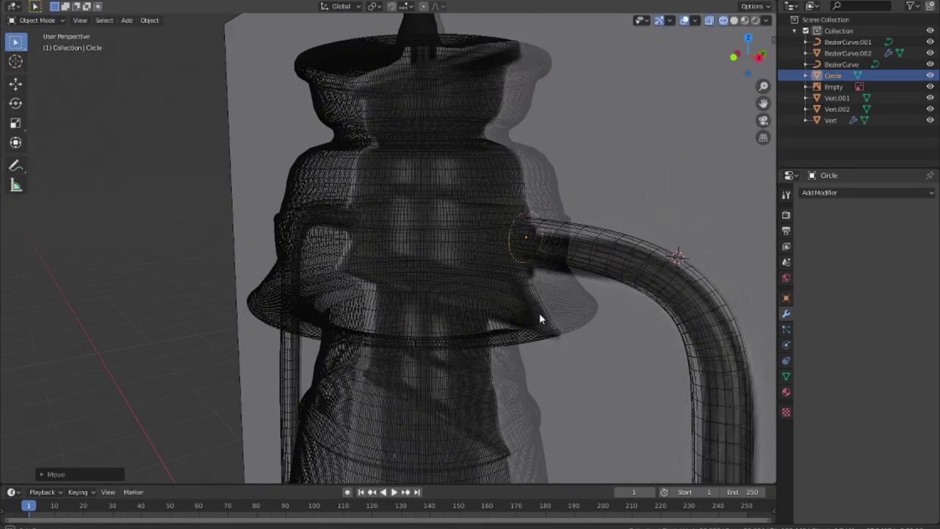
pyautogui.scroll(3, 516, 273)
# - Fill the circle with a face and extrude it into a short tube
pyautogui.press('Tab')
pyautogui.scroll(3, 563, 293)
pyautogui.scroll(-1, 562, 292)
pyautogui.press('f')
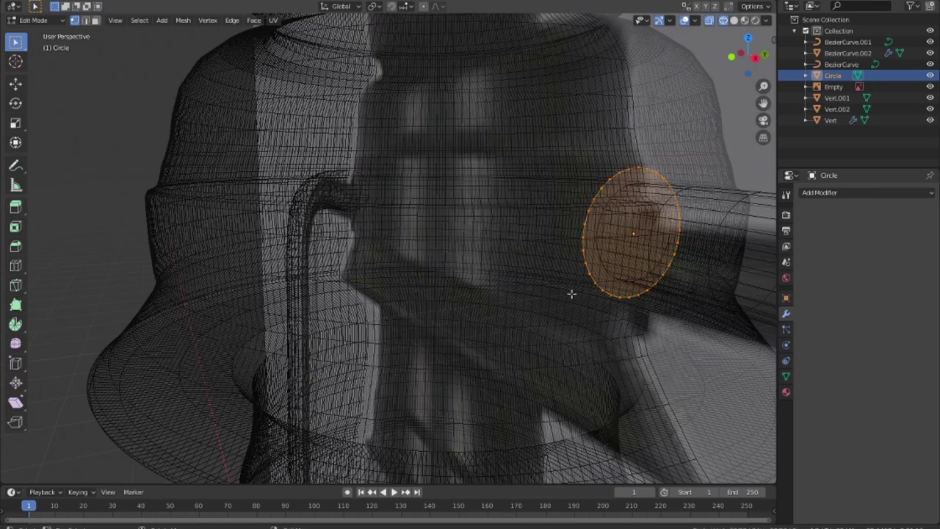
pyautogui.press('e')
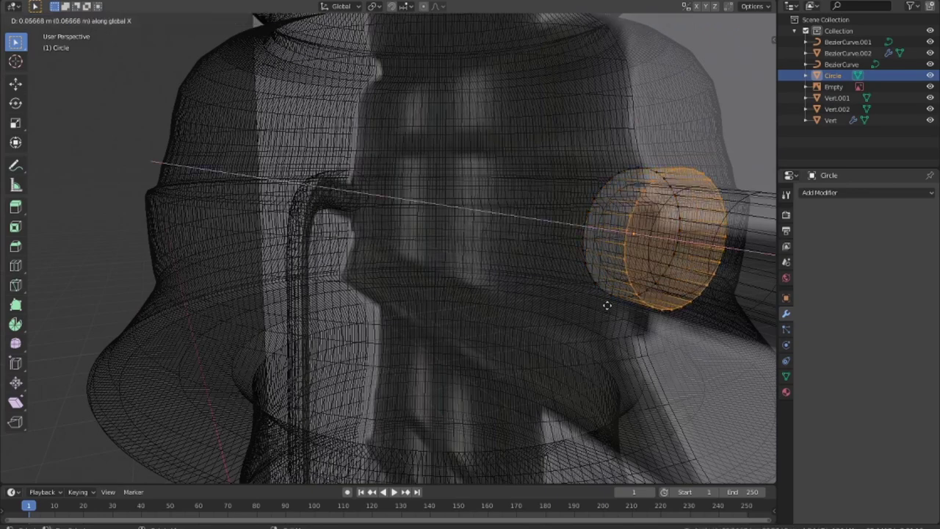
pyautogui.click(606, 305)
pyautogui.scroll(-4, 606, 305)
pyautogui.press('KP_1')
pyautogui.scroll(3, 606, 303)
pyautogui.press('Tab')
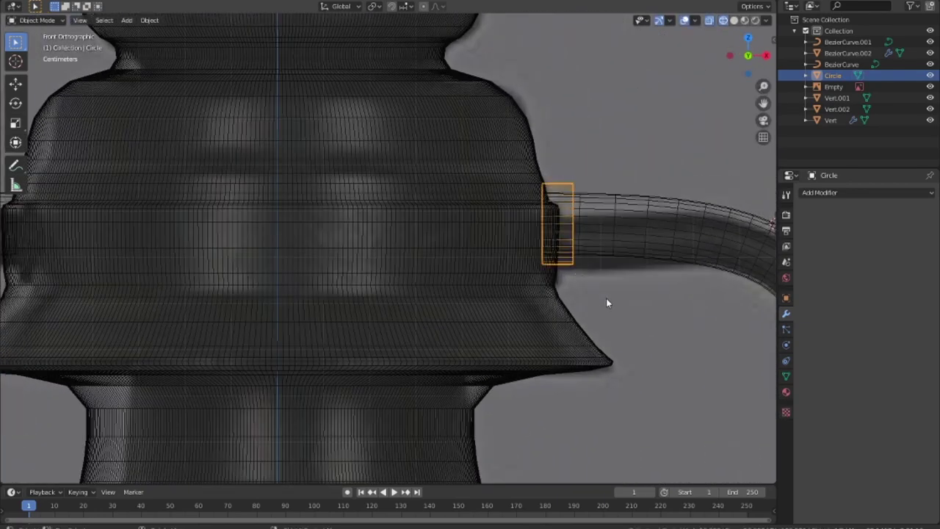
# - Add an edge loop around the collar tube
pyautogui.press('Tab')
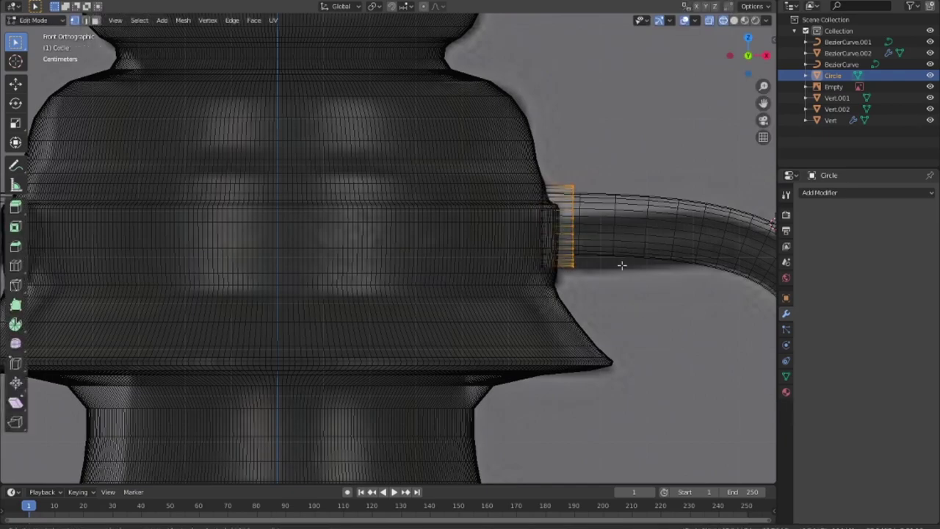
pyautogui.press('g')
pyautogui.press('g')
pyautogui.click(558, 183)
pyautogui.moveTo(557, 184); pyautogui.dragTo(548, 282, button='middle')
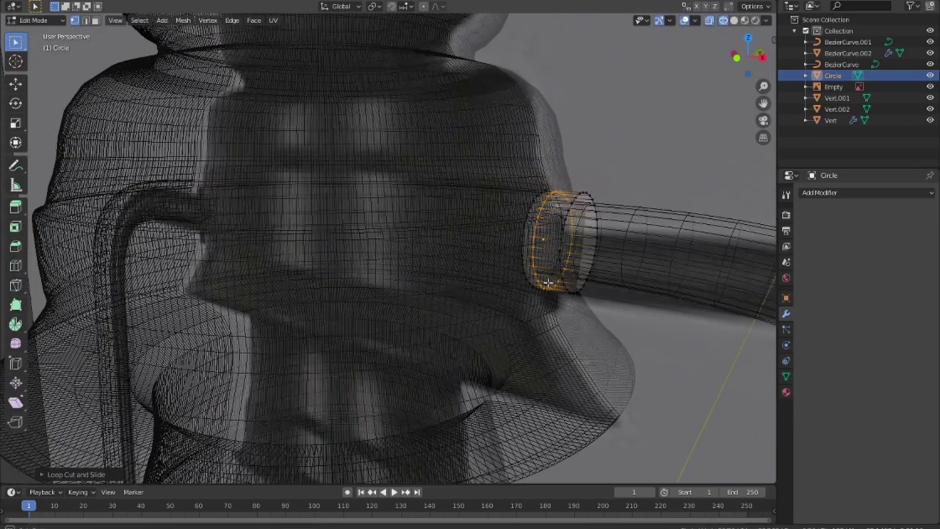
# - Extrude the collar's end face in place and scale it slightly larger, then return to solid shading
pyautogui.press('3')
pyautogui.click(574, 260)
pyautogui.press('e')
pyautogui.rightClick(690, 331)
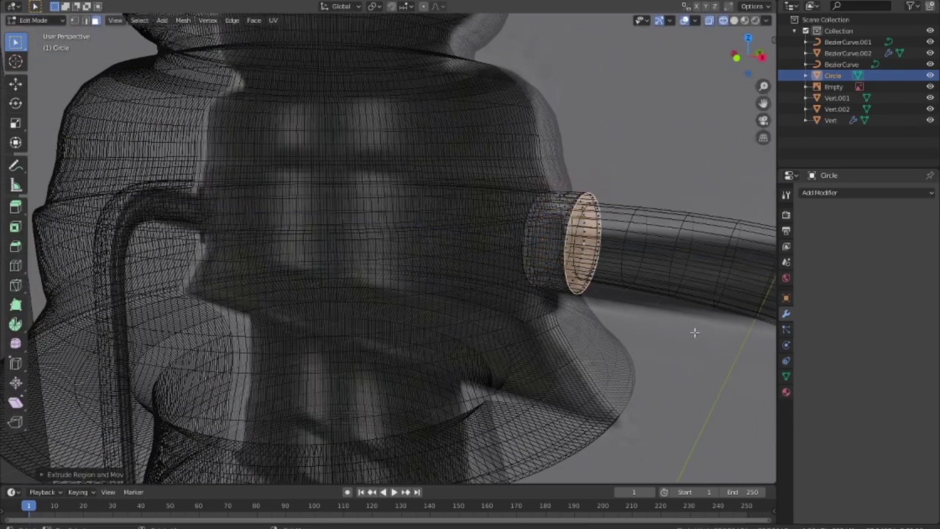
pyautogui.rightClick(698, 337)
pyautogui.press('Escape')
pyautogui.press('s')
pyautogui.click(710, 344)
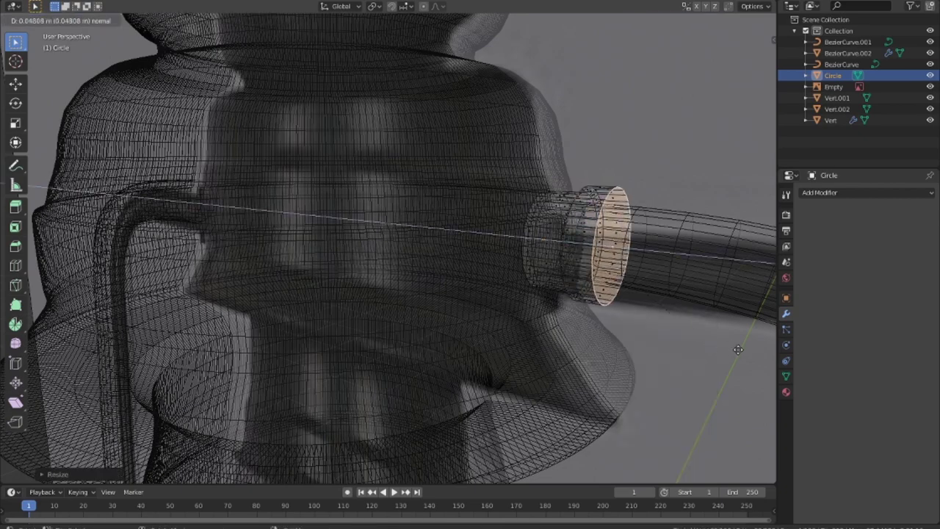
pyautogui.moveTo(734, 346)
pyautogui.mouseDown(button='middle')
pyautogui.moveTo(652, 315)
pyautogui.moveTo(522, 358)
pyautogui.moveTo(543, 356)
pyautogui.mouseUp(button='middle')
pyautogui.press('Tab')
pyautogui.hotkey('alt', 'z')
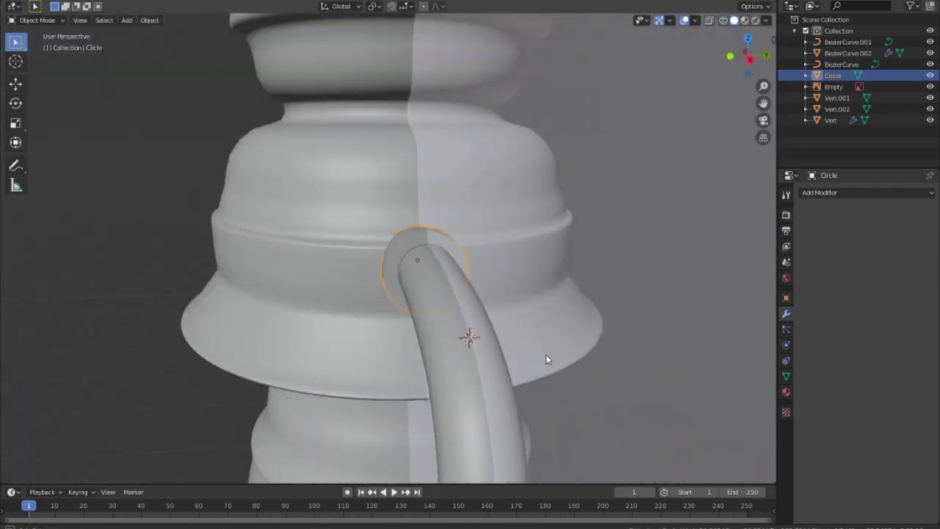
# - Return to the front view of the whole lantern and duplicate the collar
pyautogui.scroll(-5, 543, 357)
pyautogui.moveTo(610, 332); pyautogui.dragTo(452, 402, button='middle')
pyautogui.press('KP_1')
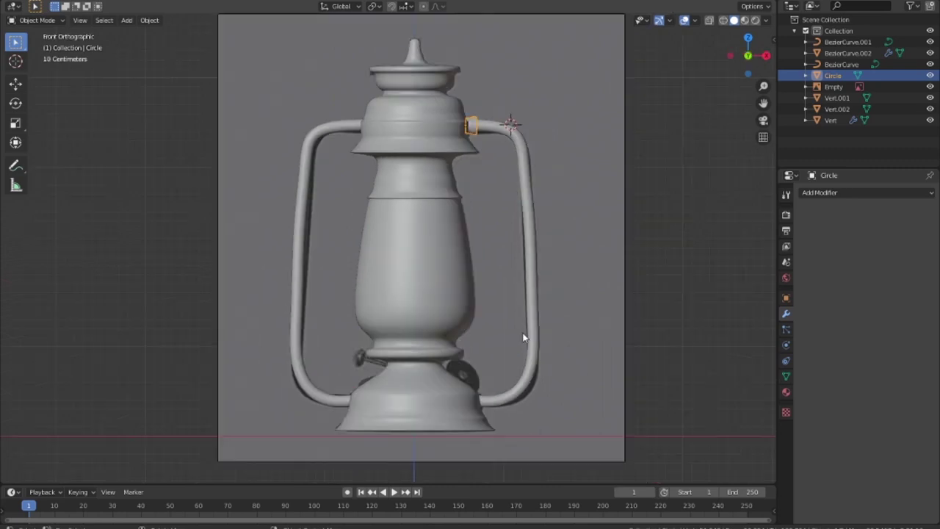
pyautogui.scroll(4, 672, 236)
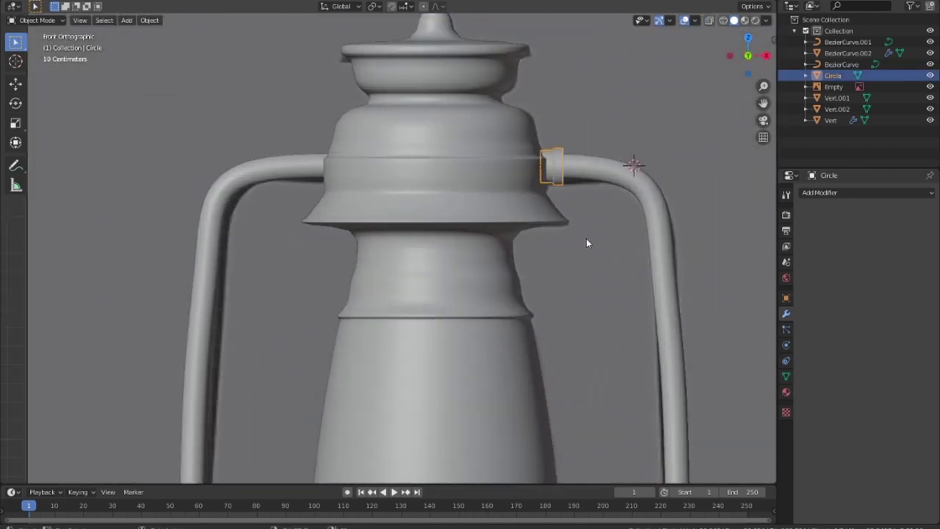
pyautogui.hotkey('shift', 'd')
# - Slide the collar copy along X to the left handle; add, then remove, a Mirror modifier with Z unchecked
pyautogui.press('x')
pyautogui.click(360, 246)
pyautogui.click(856, 192)
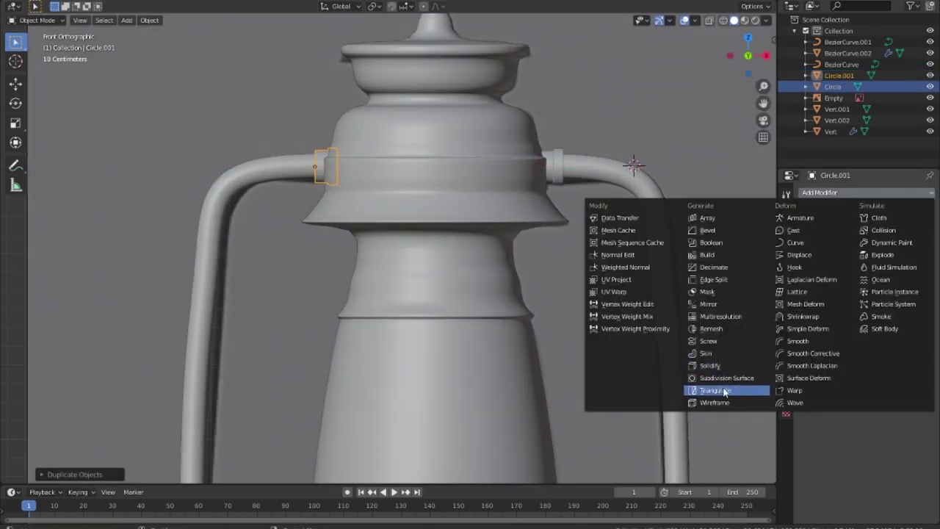
pyautogui.click(710, 390)
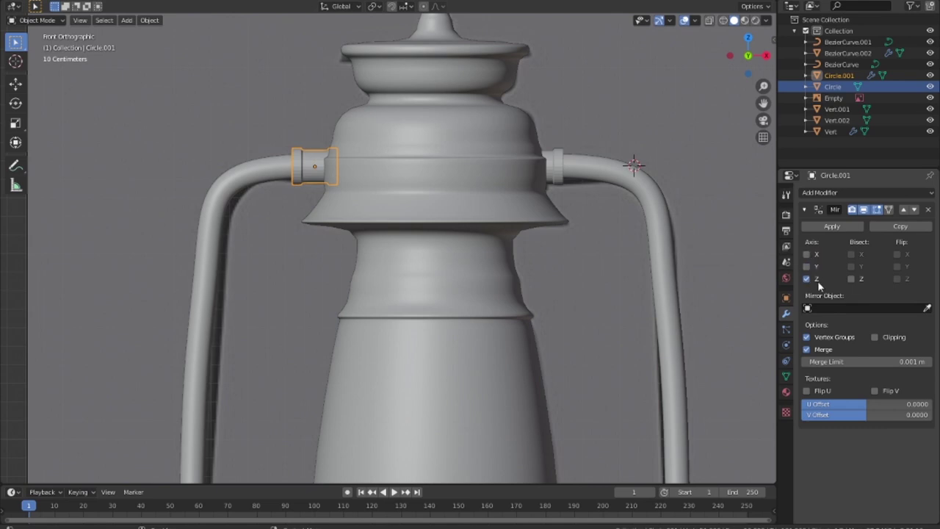
pyautogui.click(806, 279)
pyautogui.click(926, 211)
# - Rotate the left collar on X and Y and nudge it along X until it sits flush
pyautogui.press('r')
pyautogui.press('x')
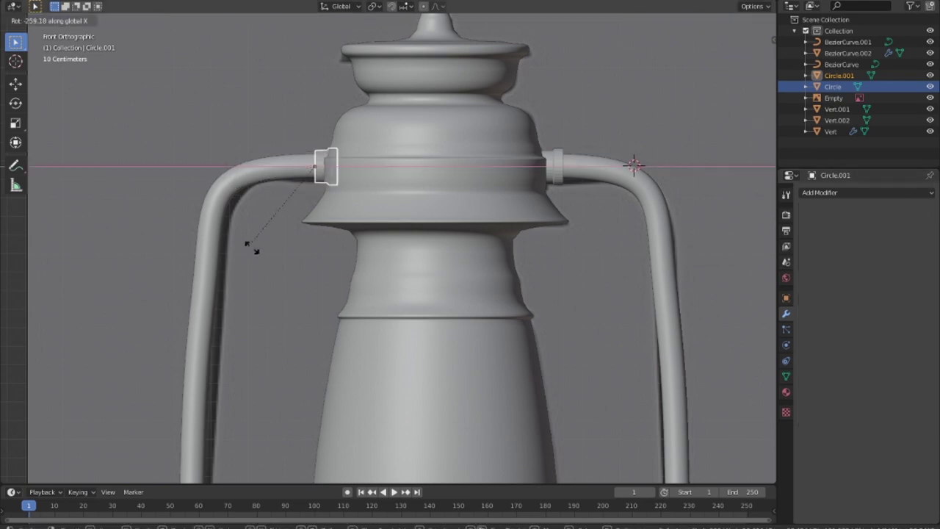
pyautogui.press('y')
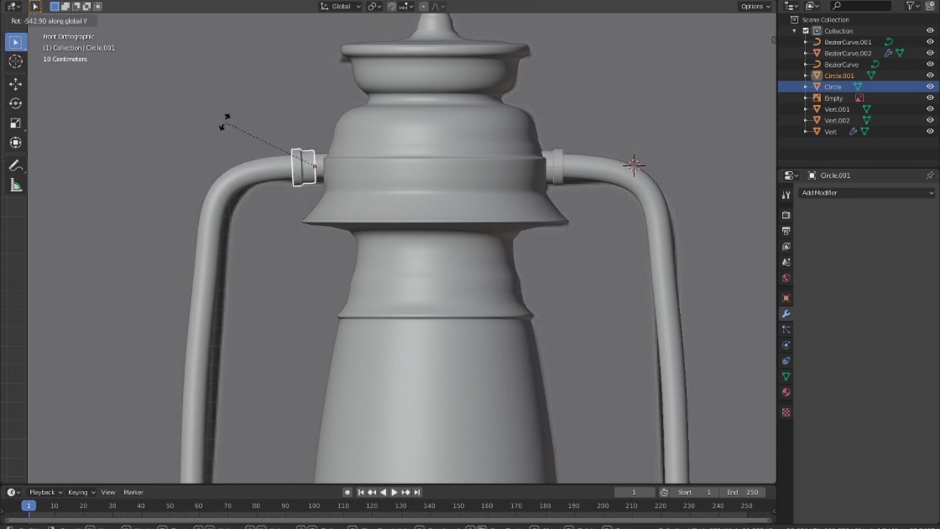
pyautogui.click(225, 117)
pyautogui.press('g')
pyautogui.press('x')
pyautogui.click(629, 162)
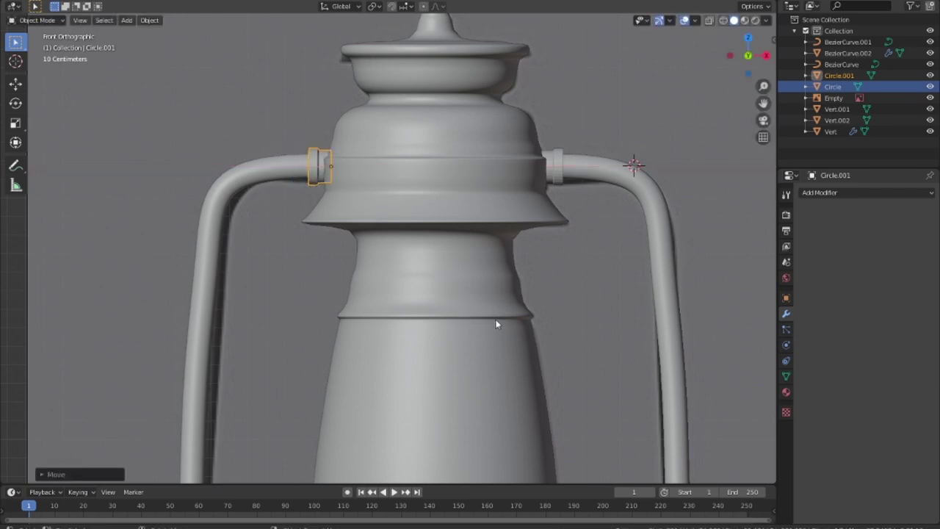
pyautogui.moveTo(496, 319)
pyautogui.mouseDown(button='middle')
pyautogui.moveTo(586, 340)
pyautogui.moveTo(426, 322)
pyautogui.mouseUp(button='middle')
pyautogui.scroll(-5, 586, 340)
pyautogui.scroll(-2, 426, 321)
pyautogui.moveTo(496, 314)
pyautogui.mouseDown(button='middle')
pyautogui.moveTo(664, 341)
pyautogui.moveTo(461, 321)
pyautogui.mouseUp(button='middle')
# - Frame the lantern base in front orthographic view and switch to Material Preview to show the reference photo
pyautogui.scroll(2, 461, 321)
pyautogui.scroll(2, 466, 381)
pyautogui.moveTo(431, 352); pyautogui.dragTo(484, 316, button='middle')
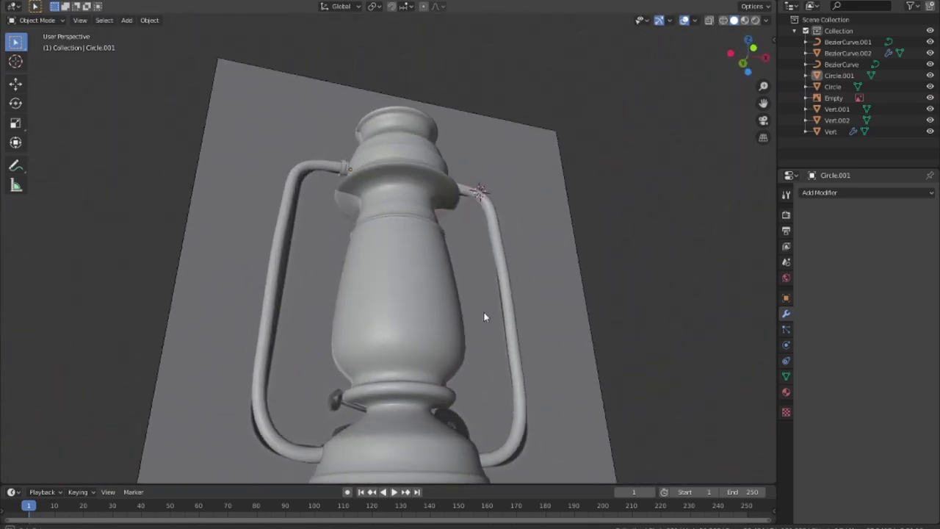
pyautogui.press('KP_1')
pyautogui.keyDown('shift'); pyautogui.moveTo(271, 394); pyautogui.dragTo(544, 300, button='middle'); pyautogui.keyUp('shift')
pyautogui.press('z')
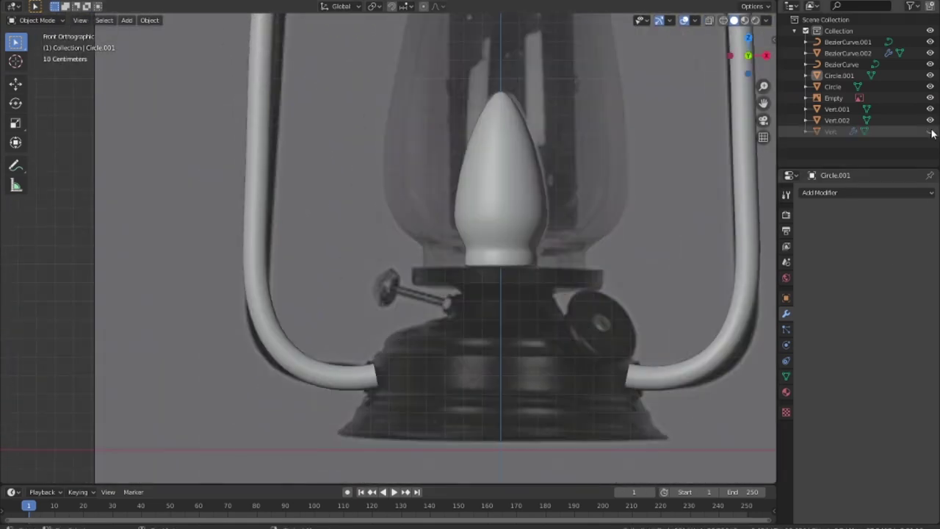
pyautogui.scroll(2, 556, 340)
pyautogui.scroll(1, 555, 340)
pyautogui.keyDown('shift'); pyautogui.moveTo(556, 340); pyautogui.dragTo(482, 314, button='middle'); pyautogui.keyUp('shift')
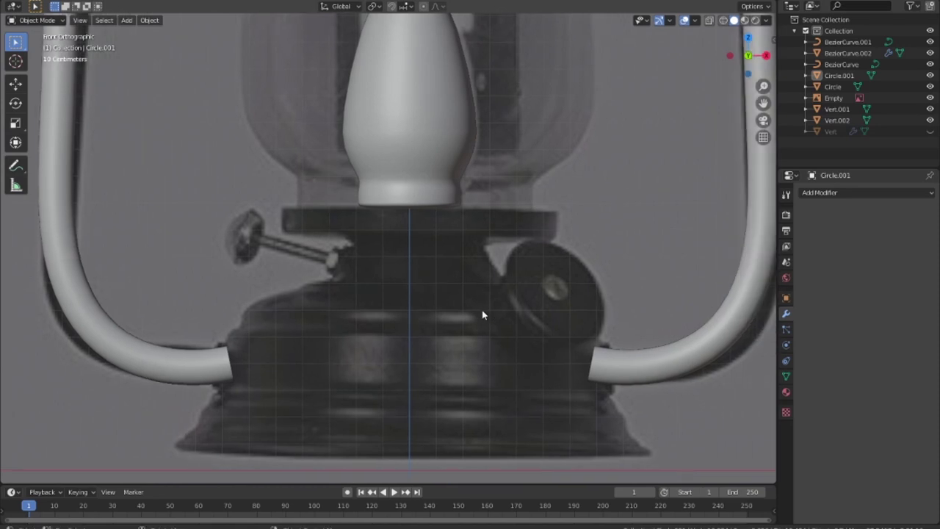
pyautogui.scroll(-4, 483, 314)
pyautogui.scroll(-2, 483, 314)
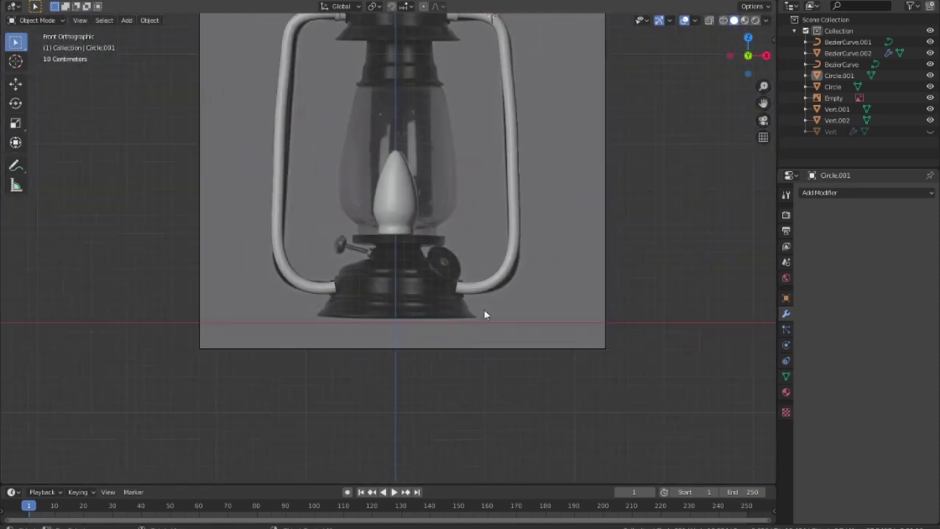
pyautogui.scroll(-2, 484, 314)
pyautogui.scroll(2, 486, 294)
# - Add a cylinder at the burner knob's position
pyautogui.scroll(-1, 486, 293)
pyautogui.scroll(2, 487, 294)
pyautogui.scroll(3, 496, 293)
pyautogui.scroll(1, 505, 294)
pyautogui.scroll(2, 477, 317)
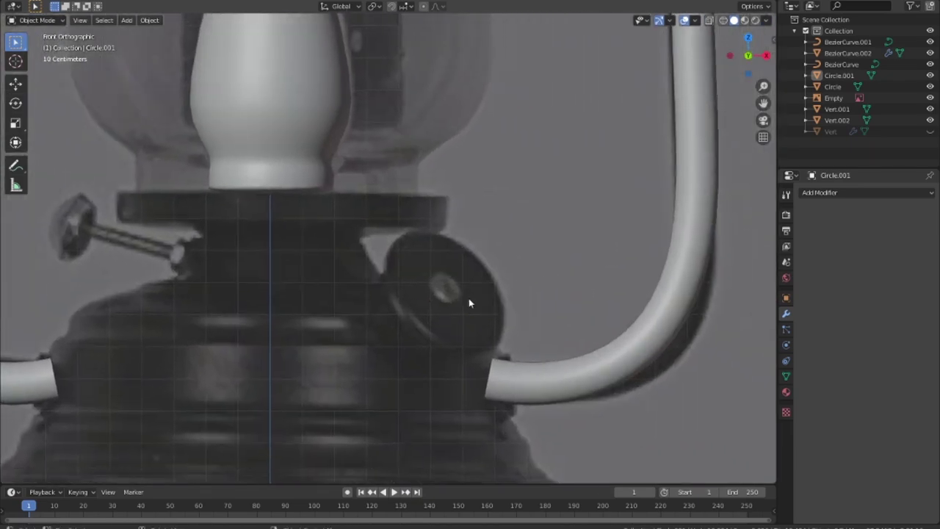
pyautogui.scroll(1, 468, 305)
pyautogui.hotkey('shift', 'a')
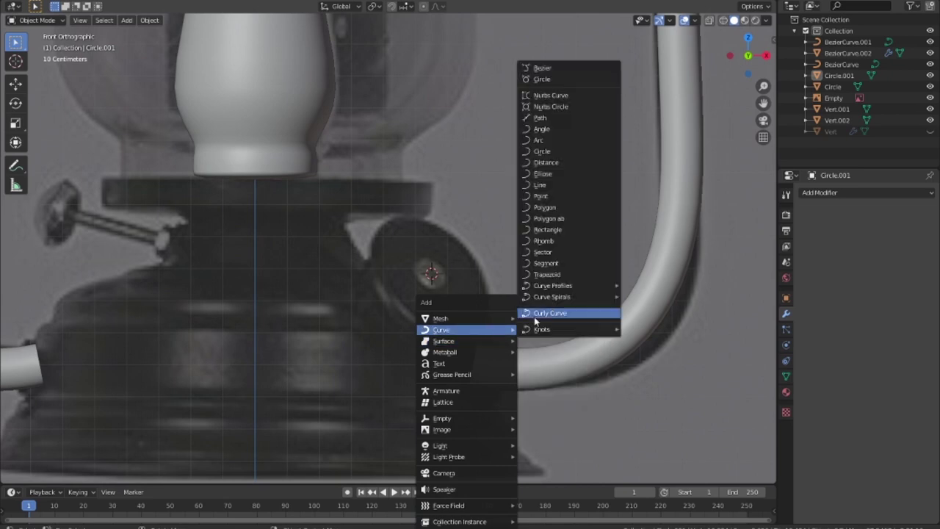
pyautogui.hotkey('shift', 'a')
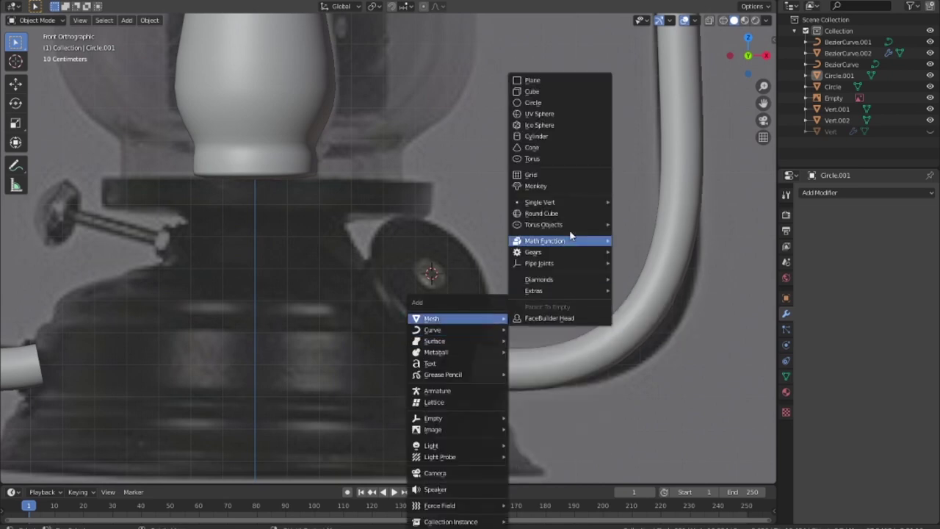
pyautogui.click(536, 136)
# - Shrink the cylinder to knob size, tilt it, and rotate it about global Z over the knob
pyautogui.press('s')
pyautogui.press('r')
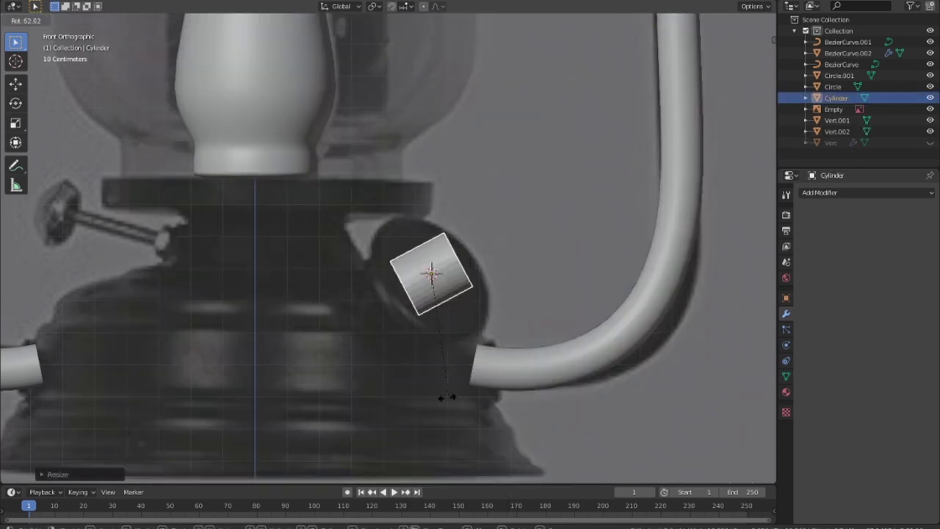
pyautogui.click(423, 386)
pyautogui.moveTo(423, 385)
pyautogui.mouseDown(button='middle')
pyautogui.moveTo(242, 380)
pyautogui.moveTo(537, 357)
pyautogui.moveTo(574, 341)
pyautogui.mouseUp(button='middle')
pyautogui.press('KP_1')
pyautogui.scroll(5, 590, 296)
pyautogui.press('r')
pyautogui.press('z')
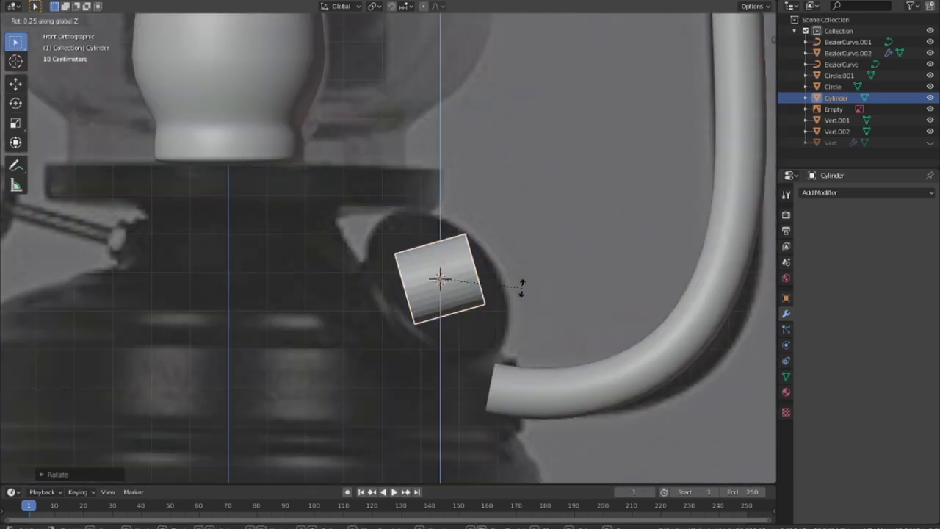
pyautogui.click(541, 210)
pyautogui.moveTo(541, 210)
pyautogui.mouseDown(button='middle')
pyautogui.moveTo(664, 323)
pyautogui.moveTo(496, 320)
pyautogui.moveTo(576, 305)
pyautogui.mouseUp(button='middle')
pyautogui.press('KP_1')
pyautogui.scroll(1, 572, 304)
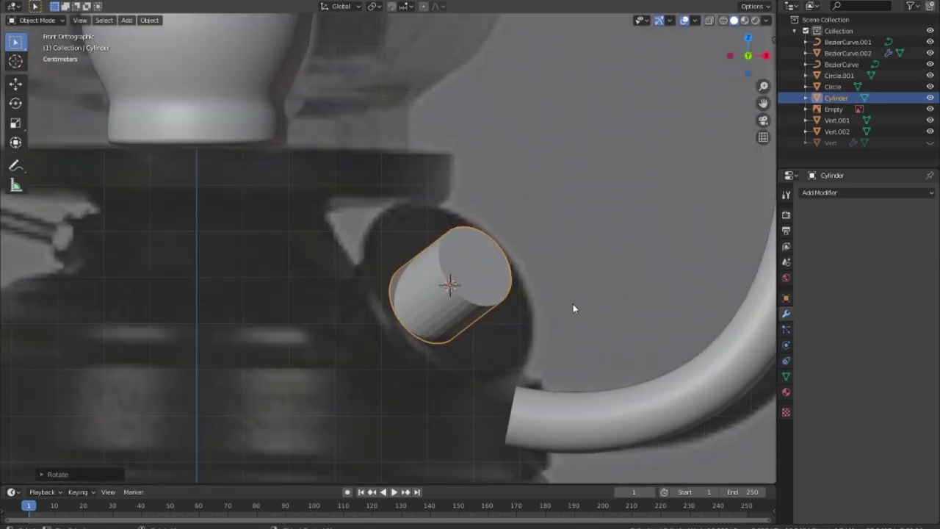
pyautogui.scroll(-1, 572, 304)
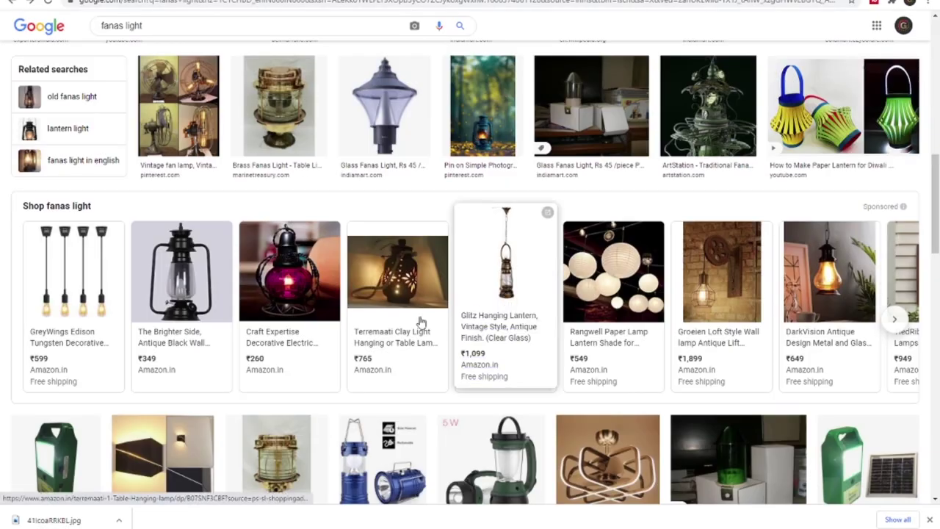
# - Preview the 'LED WL 2587 Lantern Light' and 'Lantern PNG HD' images from the fanas light results
pyautogui.scroll(-2, 419, 399)
pyautogui.scroll(4, 373, 360)
pyautogui.scroll(-5, 467, 377)
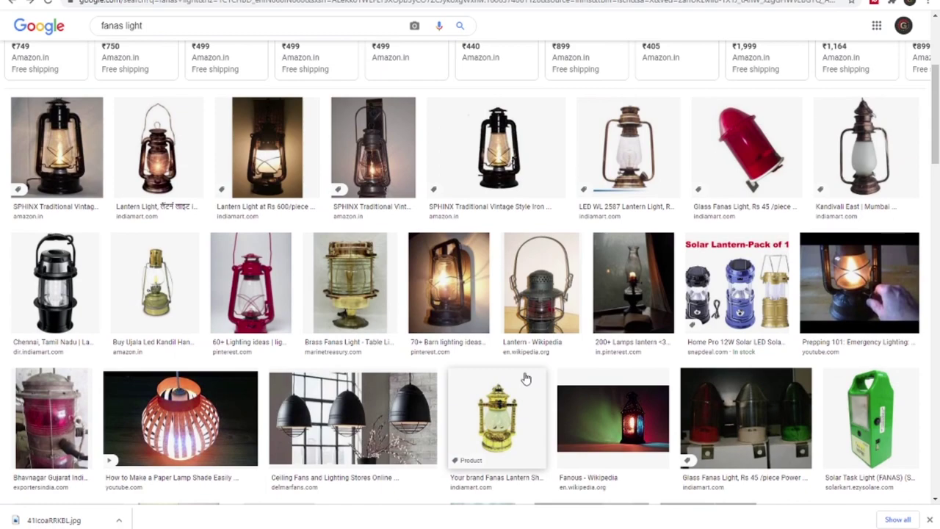
pyautogui.click(627, 147)
pyautogui.scroll(-3, 789, 377)
pyautogui.click(833, 246)
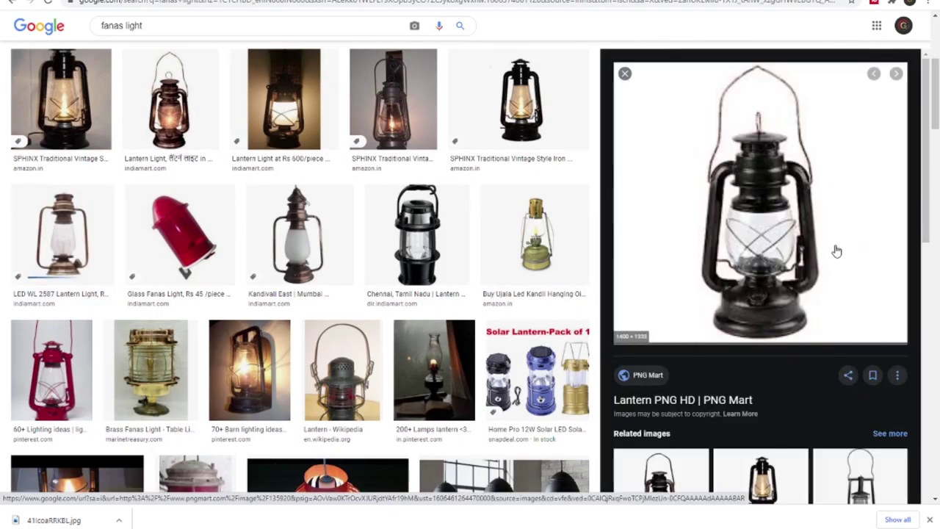
pyautogui.scroll(-3, 833, 246)
pyautogui.scroll(-3, 835, 252)
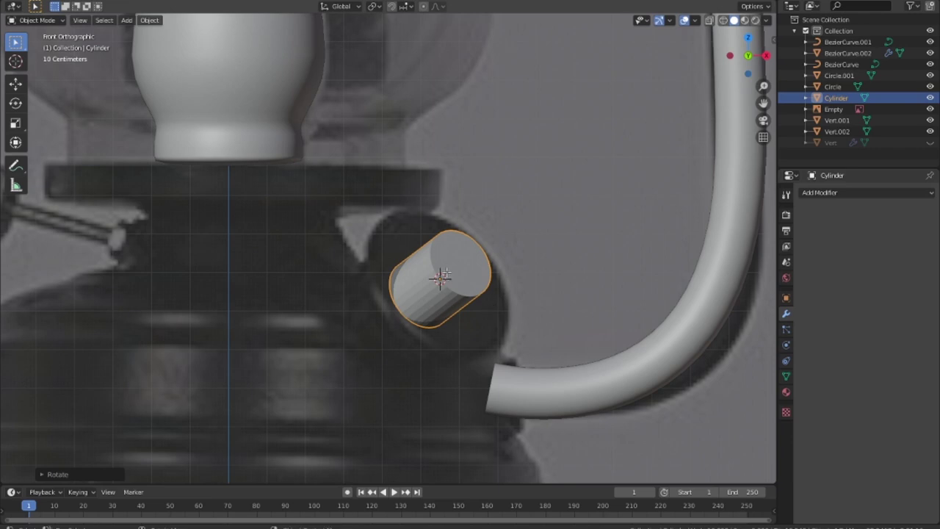
# - Extrude the cylinder's end face three times, scaling it down into a stepped, narrower tip
pyautogui.press('Tab')
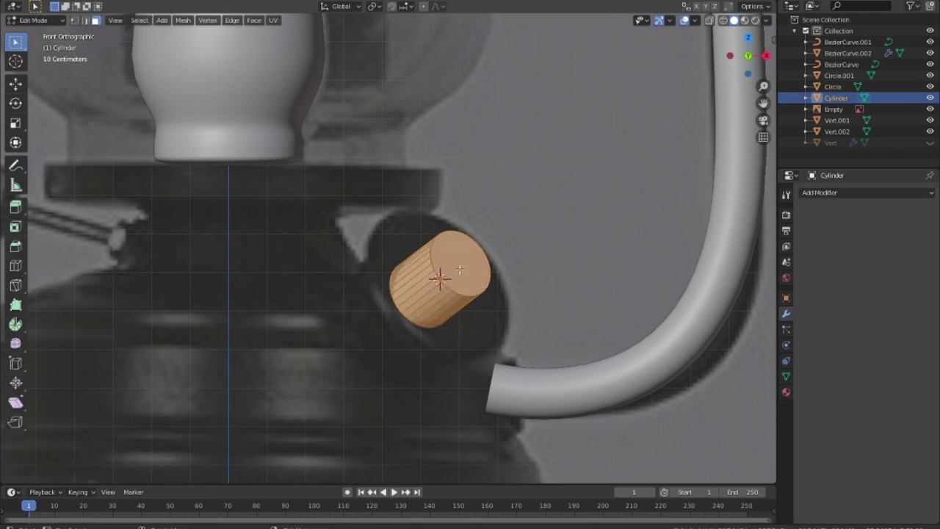
pyautogui.press('e')
pyautogui.click(543, 330)
pyautogui.press('s')
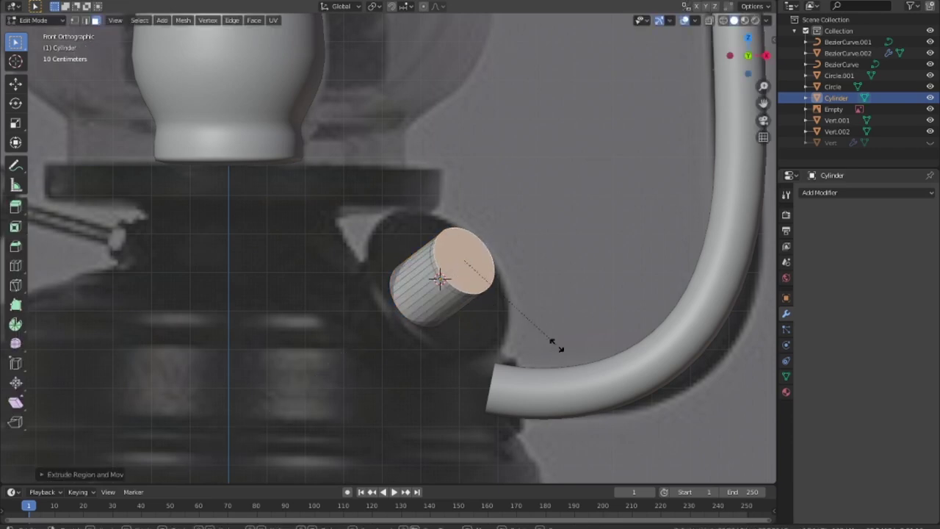
pyautogui.click(581, 351)
pyautogui.press('e')
pyautogui.click(590, 341)
pyautogui.moveTo(590, 340)
pyautogui.mouseDown(button='middle')
pyautogui.moveTo(579, 346)
pyautogui.moveTo(593, 345)
pyautogui.mouseUp(button='middle')
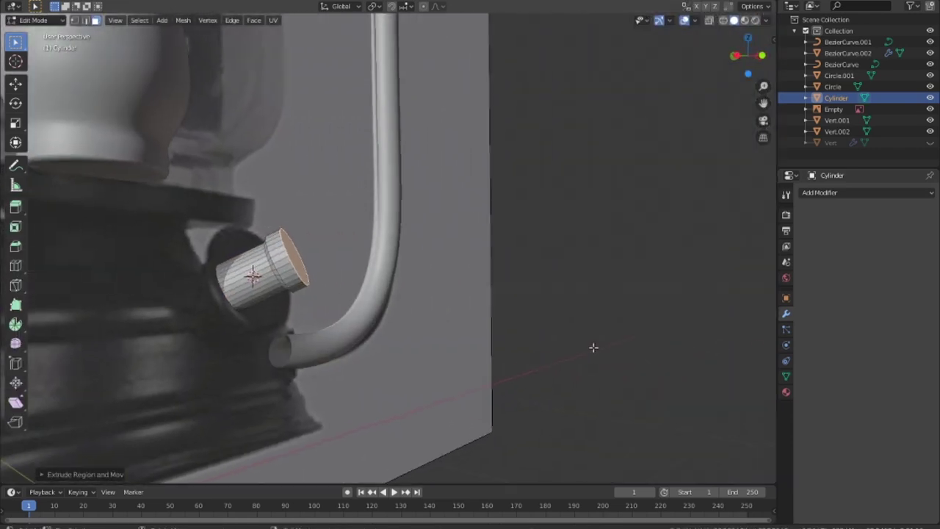
pyautogui.press('e')
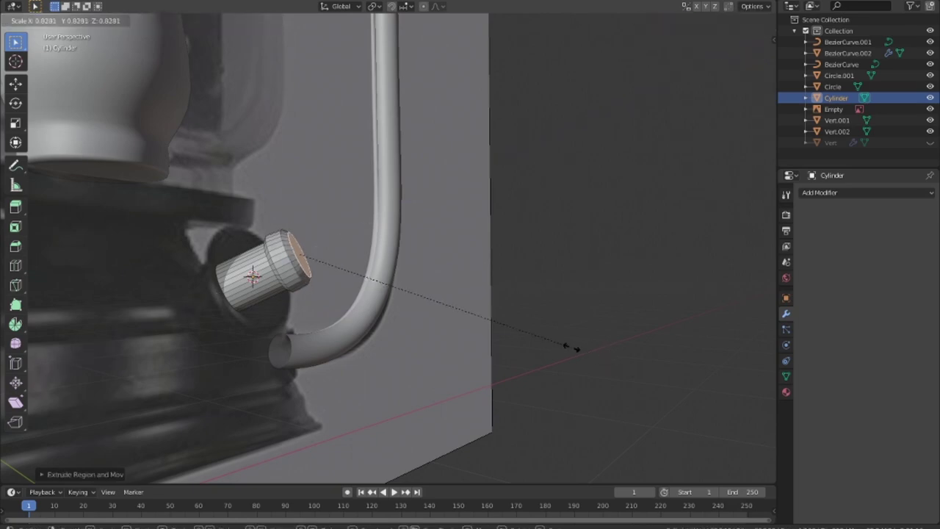
pyautogui.click(550, 351)
pyautogui.moveTo(550, 352)
pyautogui.mouseDown(button='middle')
pyautogui.moveTo(558, 326)
pyautogui.moveTo(348, 319)
pyautogui.moveTo(604, 358)
pyautogui.mouseUp(button='middle')
pyautogui.press('Tab')
pyautogui.scroll(-3, 554, 337)
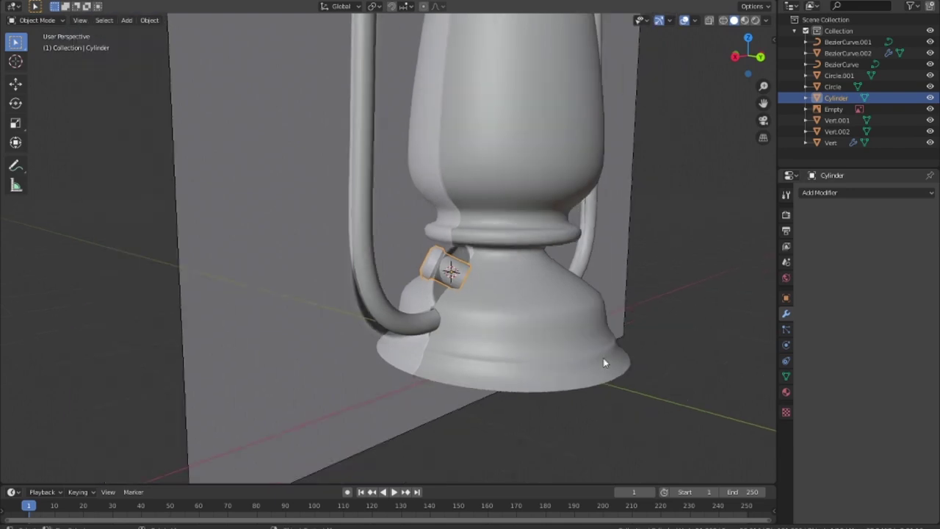
# - Rotate the small cylinder and move it toward the right handle joint in top view
pyautogui.press('r')
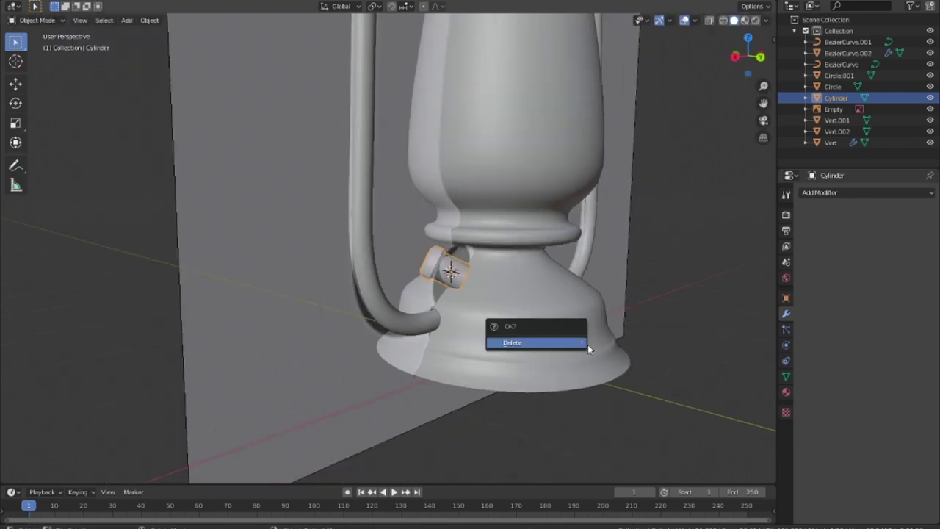
pyautogui.press('Escape')
pyautogui.moveTo(583, 331); pyautogui.dragTo(658, 350, button='middle')
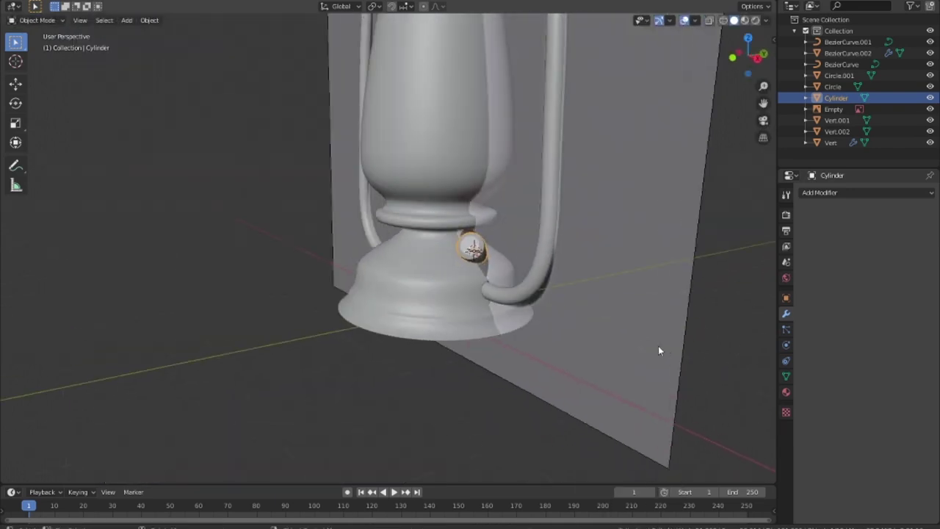
pyautogui.click(646, 297)
pyautogui.press('x')
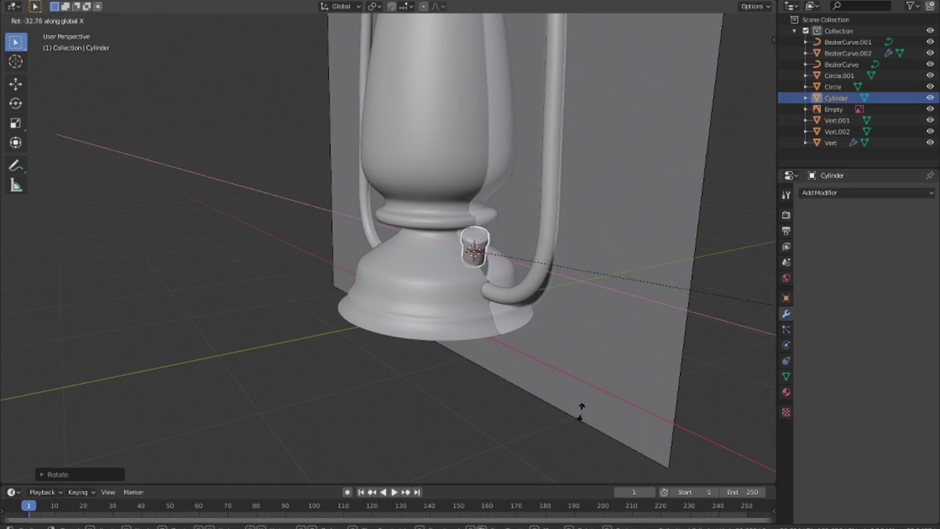
pyautogui.moveTo(369, 453)
pyautogui.mouseDown(button='middle')
pyautogui.moveTo(680, 357)
pyautogui.moveTo(672, 350)
pyautogui.mouseUp(button='middle')
pyautogui.press('KP_7')
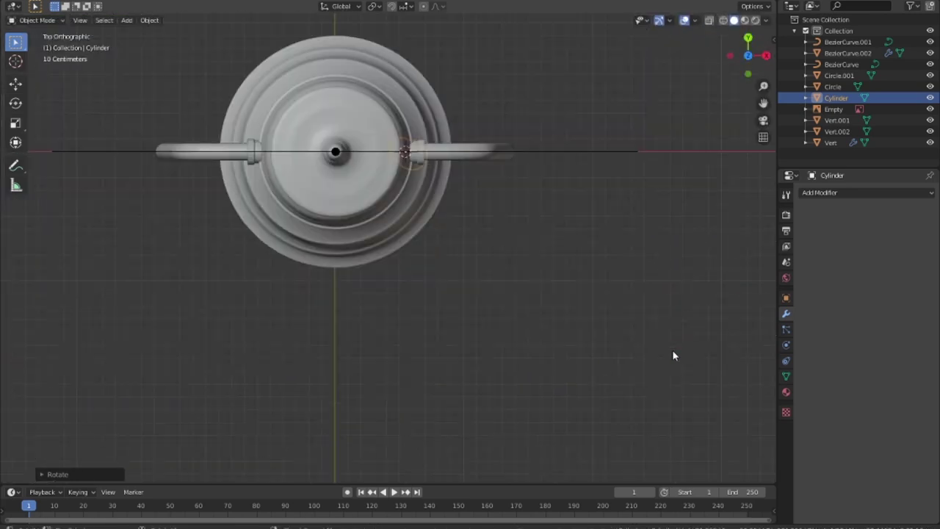
pyautogui.press('g')
pyautogui.click(632, 397)
# - Tilt the cylinder in front view and move it into the right handle joint
pyautogui.moveTo(579, 400)
pyautogui.mouseDown(button='middle')
pyautogui.moveTo(489, 289)
pyautogui.moveTo(527, 249)
pyautogui.mouseUp(button='middle')
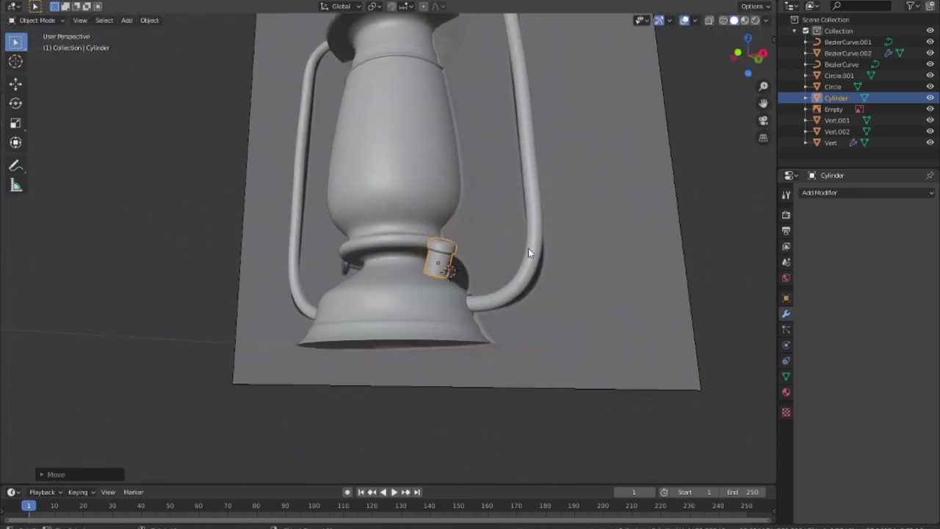
pyautogui.press('KP_1')
pyautogui.press('r')
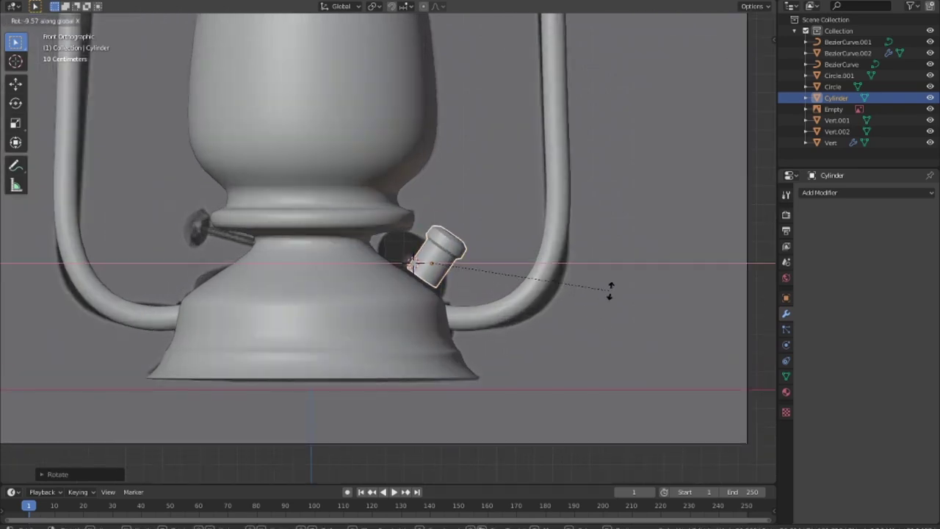
pyautogui.moveTo(601, 308)
pyautogui.mouseDown(button='middle')
pyautogui.moveTo(458, 329)
pyautogui.moveTo(540, 362)
pyautogui.mouseUp(button='middle')
pyautogui.click(644, 282)
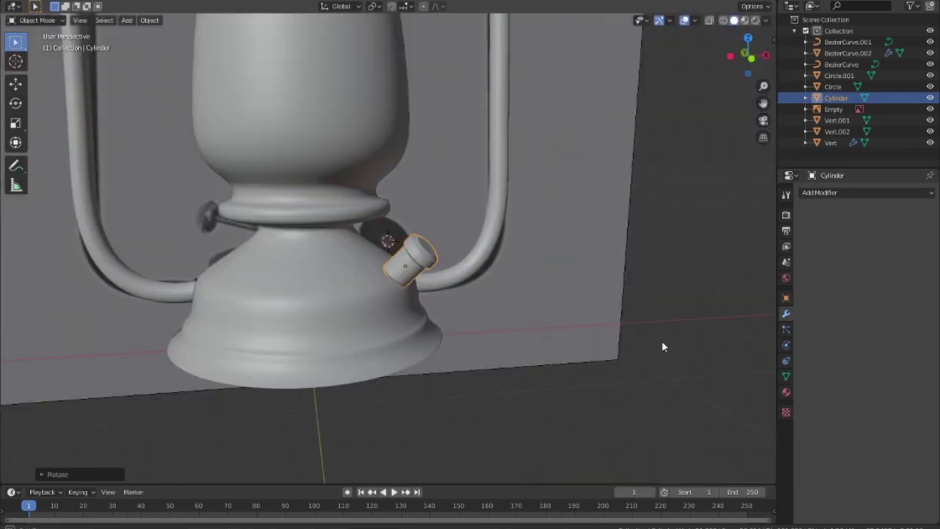
pyautogui.moveTo(644, 281); pyautogui.dragTo(500, 320, button='middle')
pyautogui.scroll(5, 499, 320)
pyautogui.press('g')
pyautogui.click(580, 370)
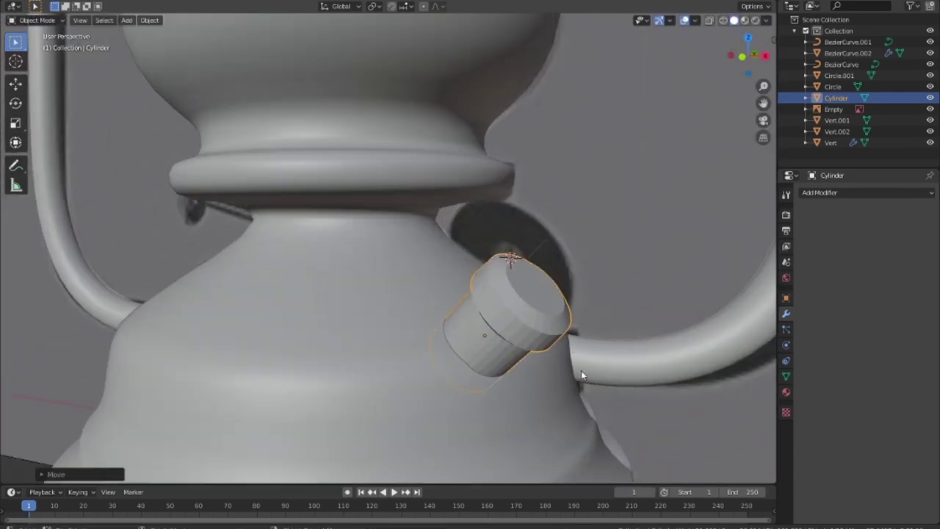
# - Check the cylinder's placement from several angles, then enlarge the WL 2587 Lantern Light reference image
pyautogui.moveTo(581, 370); pyautogui.dragTo(347, 341, button='middle')
pyautogui.scroll(-5, 347, 342)
pyautogui.moveTo(518, 336)
pyautogui.mouseDown(button='middle')
pyautogui.moveTo(410, 316)
pyautogui.moveTo(382, 347)
pyautogui.mouseUp(button='middle')
pyautogui.scroll(3, 382, 348)
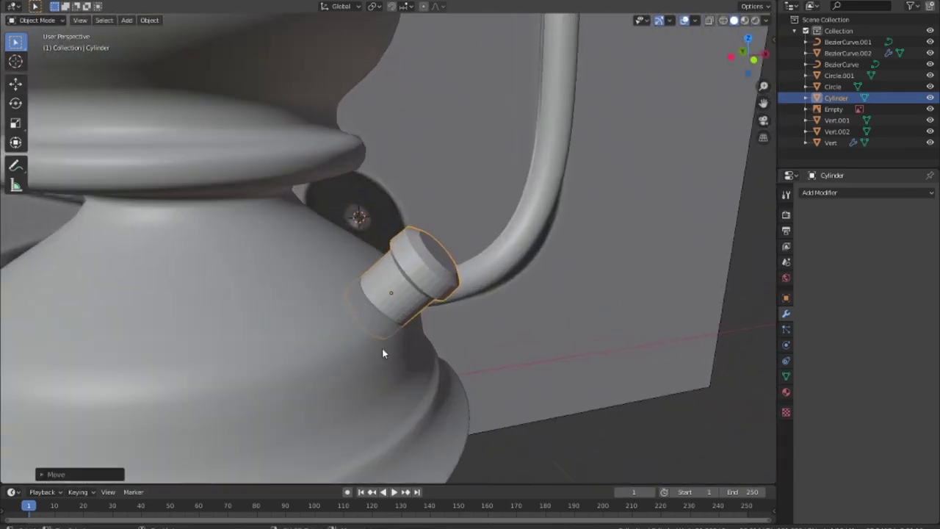
pyautogui.scroll(2, 584, 287)
pyautogui.moveTo(584, 287)
pyautogui.mouseDown(button='middle')
pyautogui.moveTo(621, 286)
pyautogui.moveTo(536, 306)
pyautogui.moveTo(544, 204)
pyautogui.mouseUp(button='middle')
pyautogui.press('KP_3')
pyautogui.scroll(-3, 621, 289)
pyautogui.scroll(3, 544, 204)
pyautogui.scroll(-5, 540, 278)
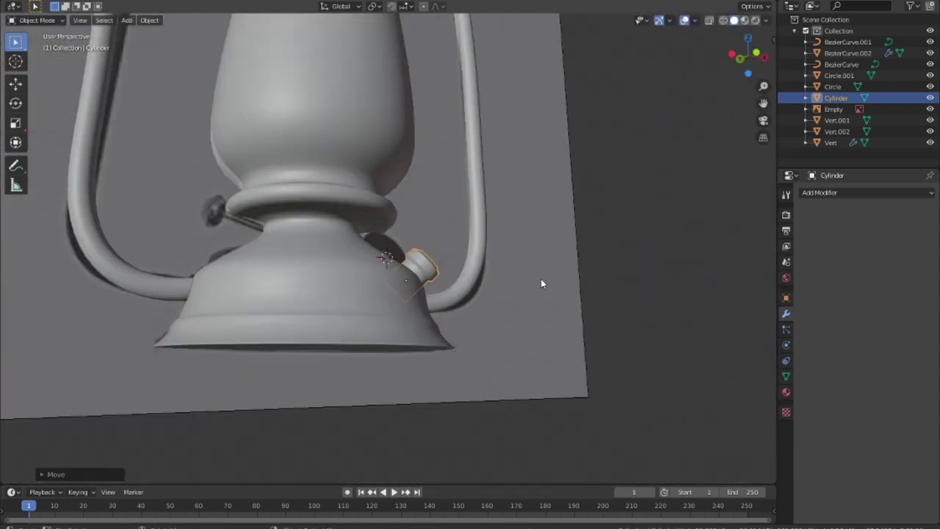
pyautogui.moveTo(540, 278); pyautogui.dragTo(365, 307, button='middle')
pyautogui.click(781, 323)
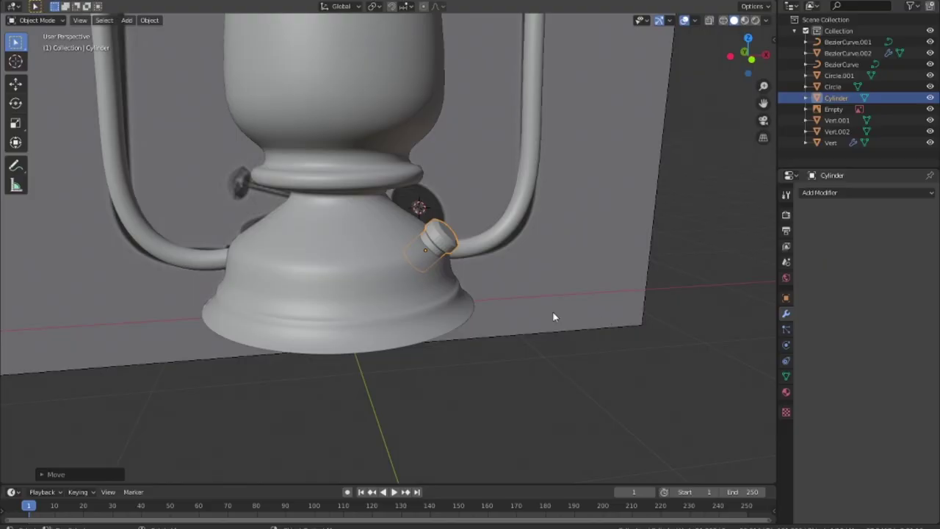
# - In X-ray Edit Mode, scale the cylinder's inner-end faces to 0.5455 so it tapers into the body
pyautogui.moveTo(555, 317); pyautogui.dragTo(514, 325, button='middle')
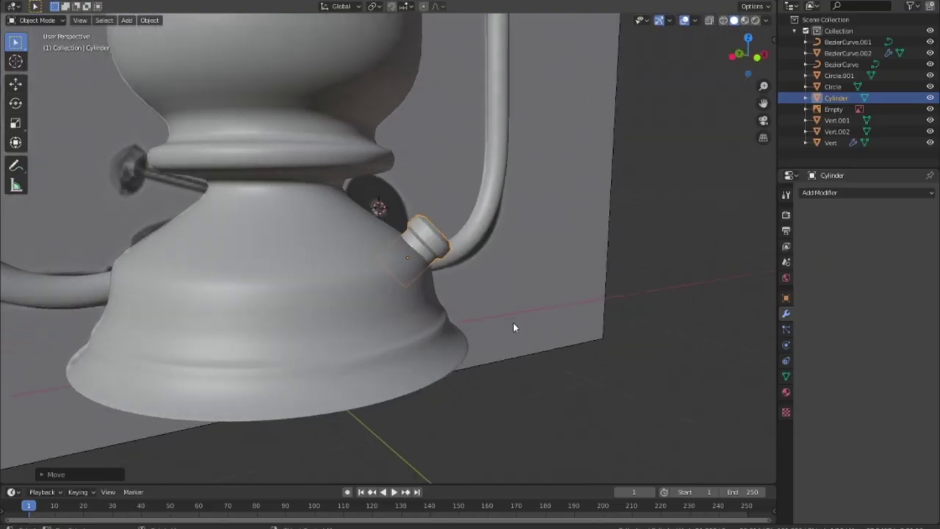
pyautogui.press('Tab')
pyautogui.hotkey('shift', 'z')
pyautogui.moveTo(430, 325); pyautogui.dragTo(343, 247)
pyautogui.moveTo(412, 322); pyautogui.dragTo(380, 330, button='middle')
pyautogui.moveTo(380, 331); pyautogui.dragTo(290, 254)
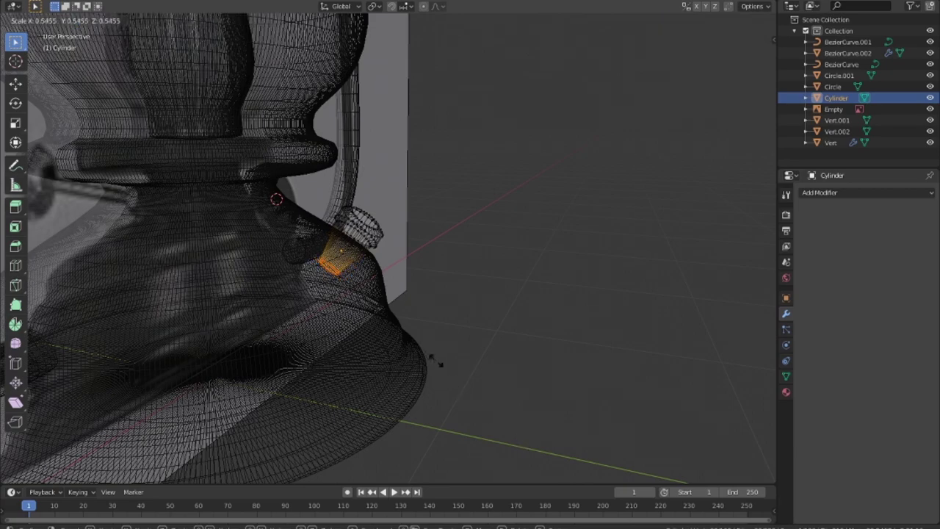
pyautogui.click(521, 411)
pyautogui.press('Tab')
pyautogui.hotkey('shift', 'z')
pyautogui.moveTo(521, 411)
pyautogui.mouseDown(button='middle')
pyautogui.moveTo(438, 413)
pyautogui.moveTo(458, 434)
pyautogui.moveTo(532, 406)
pyautogui.mouseUp(button='middle')
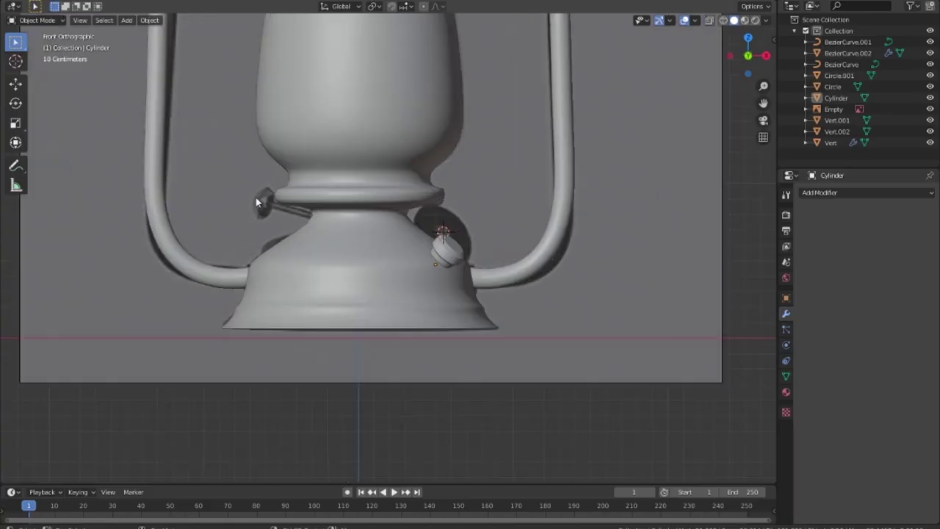
# - Add a circle at the left rod's outer end, rotate it on Y and scale it to 0.0716
pyautogui.keyDown('shift'); pyautogui.click(257, 202); pyautogui.keyUp('shift')
pyautogui.hotkey('shift', 'a')
pyautogui.click(377, 262)
pyautogui.press('r')
pyautogui.press('y')
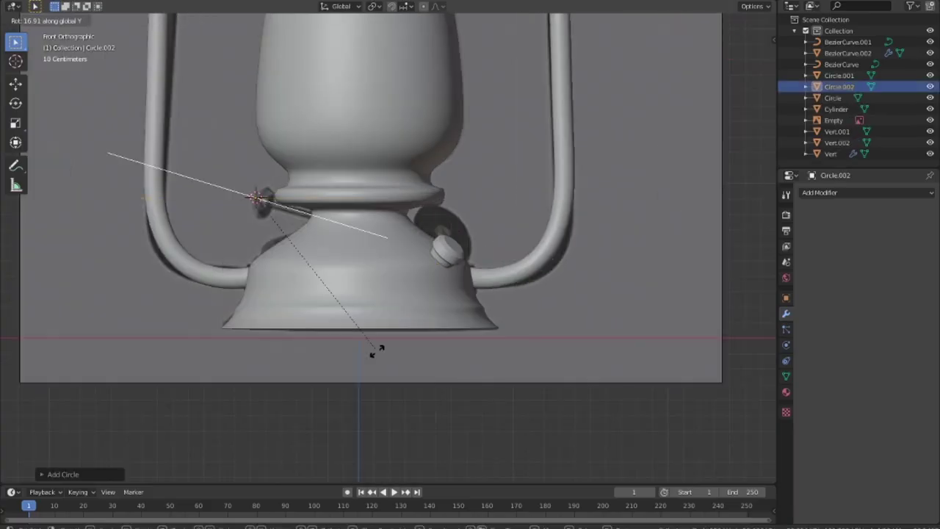
pyautogui.click(370, 451)
pyautogui.press('s')
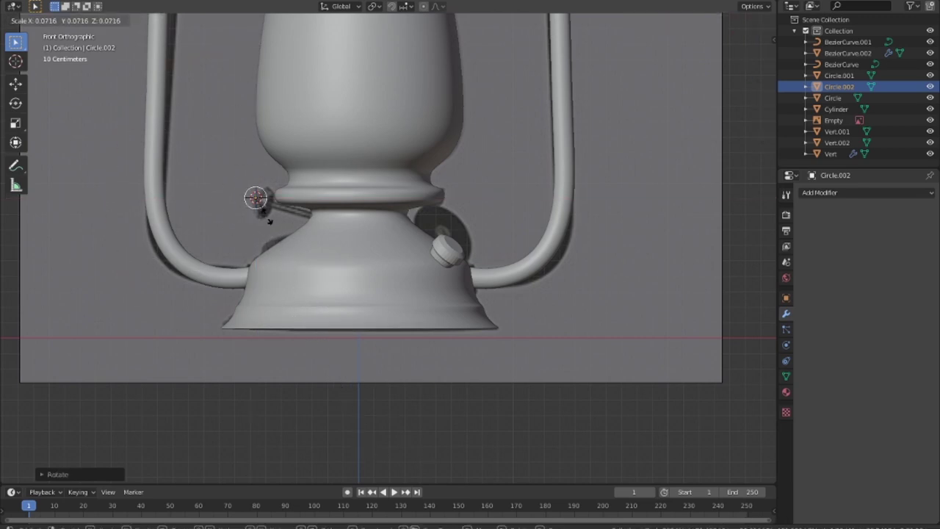
pyautogui.click(269, 221)
pyautogui.moveTo(269, 221); pyautogui.dragTo(352, 337, button='middle')
pyautogui.press('r')
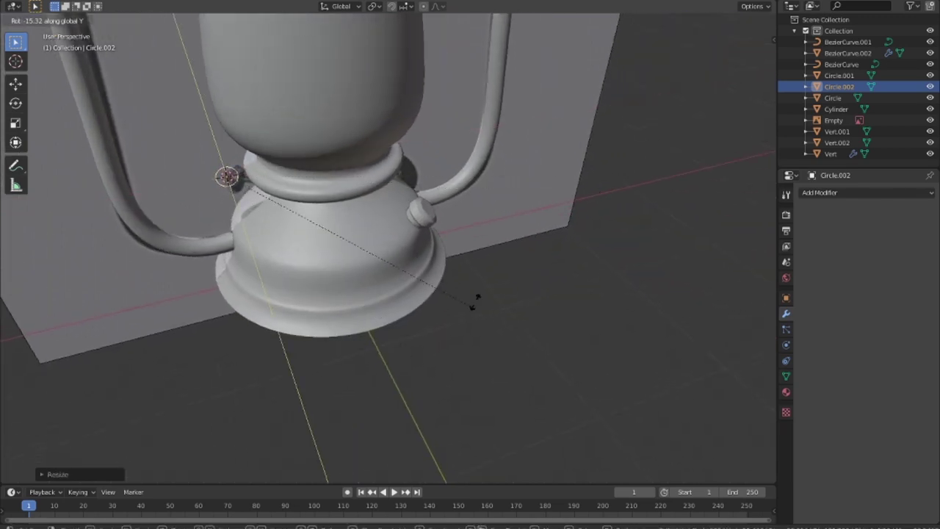
pyautogui.moveTo(379, 264)
pyautogui.mouseDown(button='middle')
pyautogui.moveTo(541, 220)
pyautogui.moveTo(493, 264)
pyautogui.moveTo(291, 269)
pyautogui.moveTo(345, 268)
pyautogui.mouseUp(button='middle')
# - Align the circle with the rod and extrude its face into a short cylinder
pyautogui.press('r')
pyautogui.click(361, 285)
pyautogui.press('Tab')
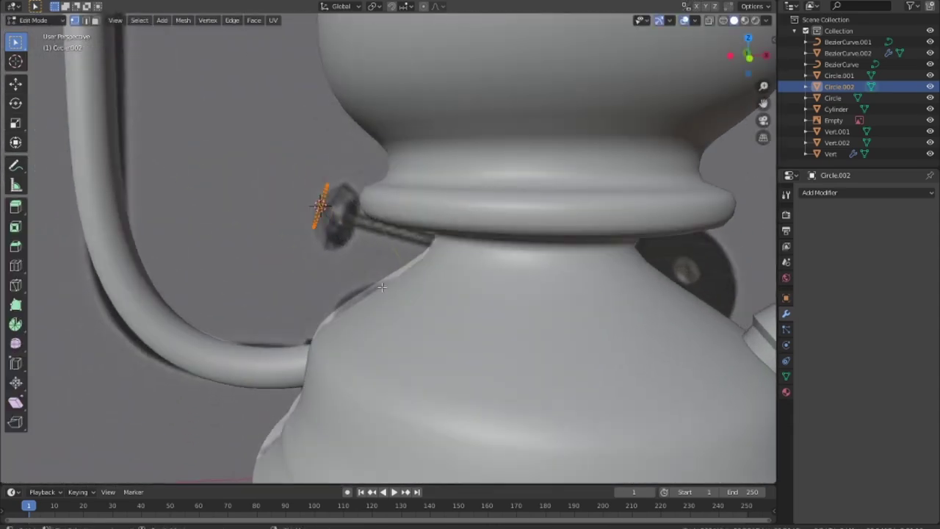
pyautogui.click(320, 207)
pyautogui.moveTo(321, 207); pyautogui.dragTo(298, 190, button='middle')
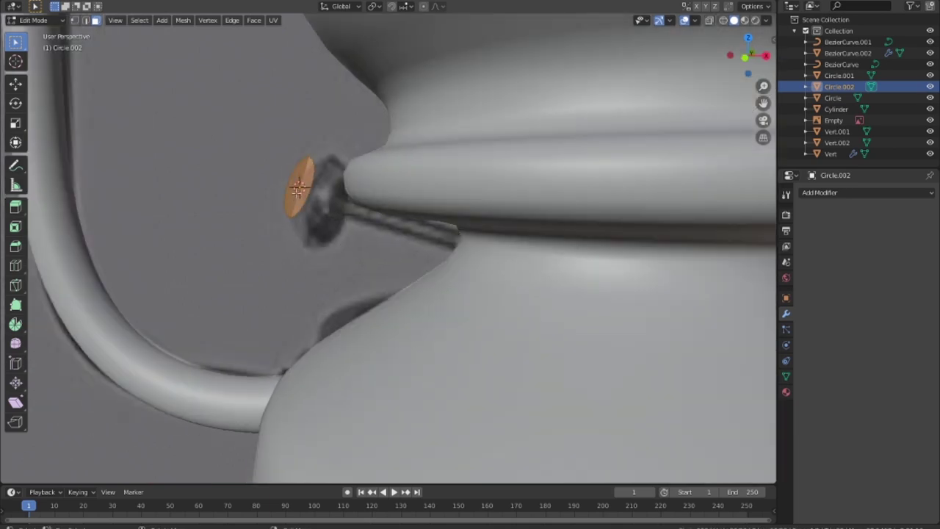
pyautogui.press('e')
pyautogui.click(349, 241)
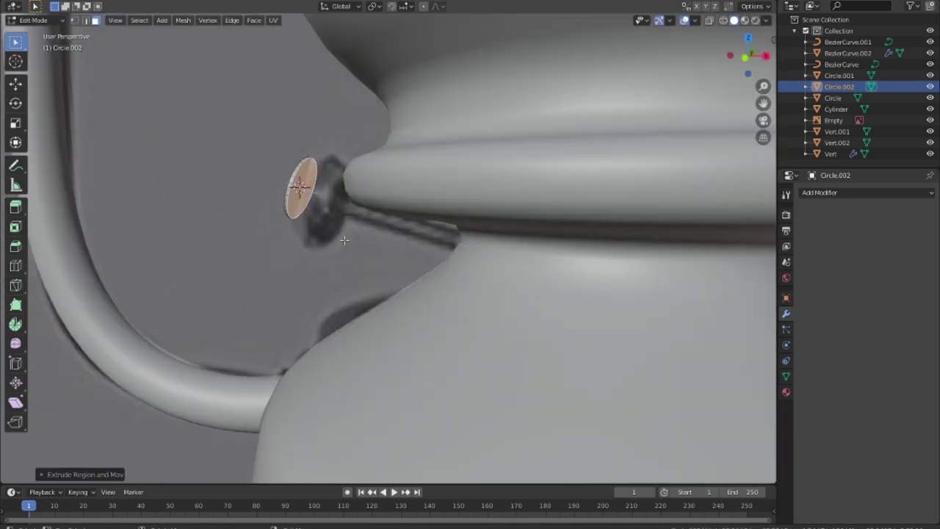
# - Extrude and scale the face again to form a flat disc head with a recessed inner face
pyautogui.press('e')
pyautogui.press('s')
pyautogui.press('Escape')
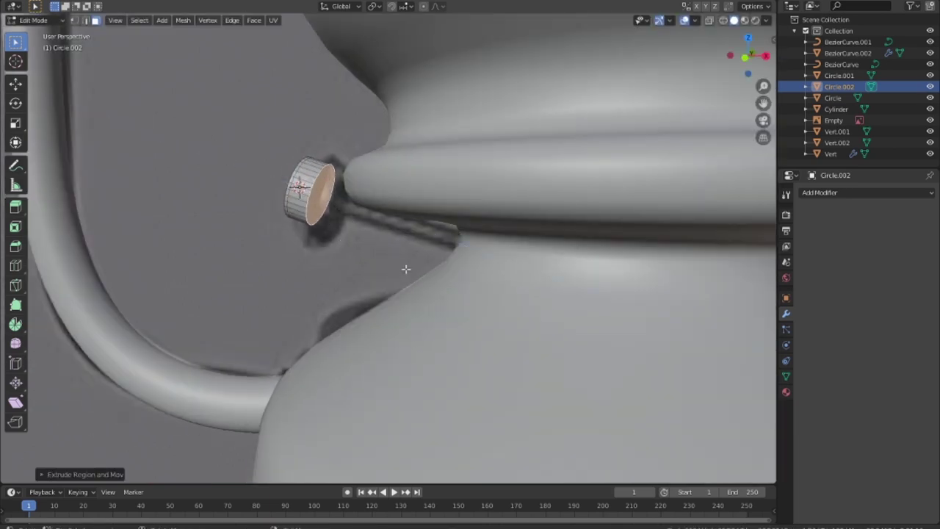
pyautogui.click(400, 269)
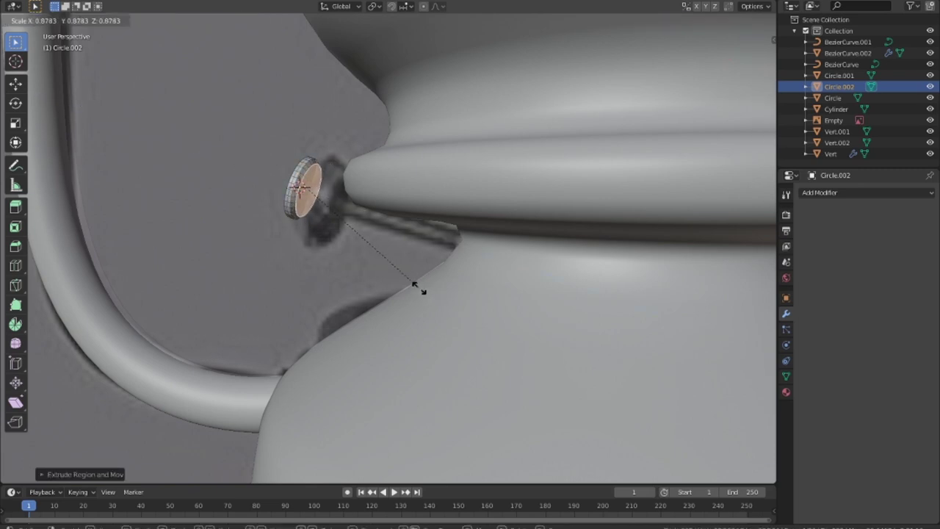
pyautogui.click(457, 289)
pyautogui.press('s')
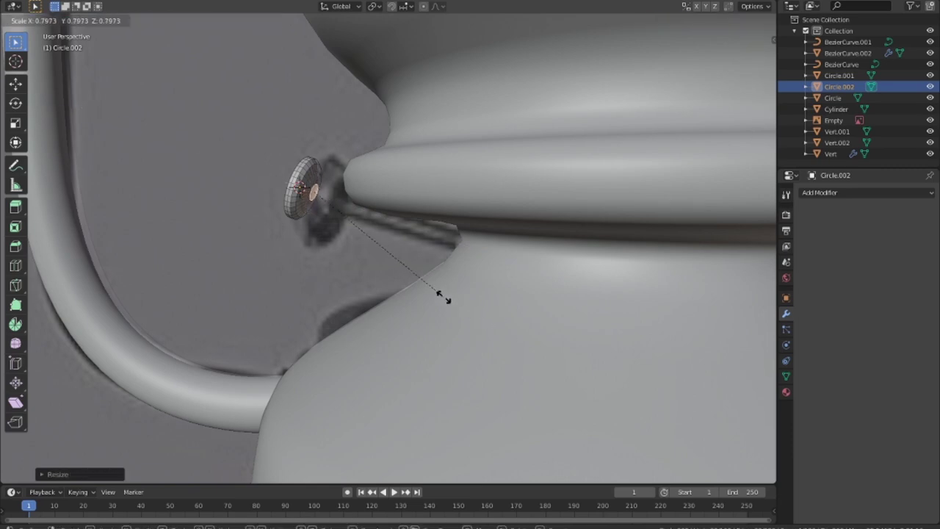
pyautogui.moveTo(624, 376); pyautogui.dragTo(361, 255, button='middle')
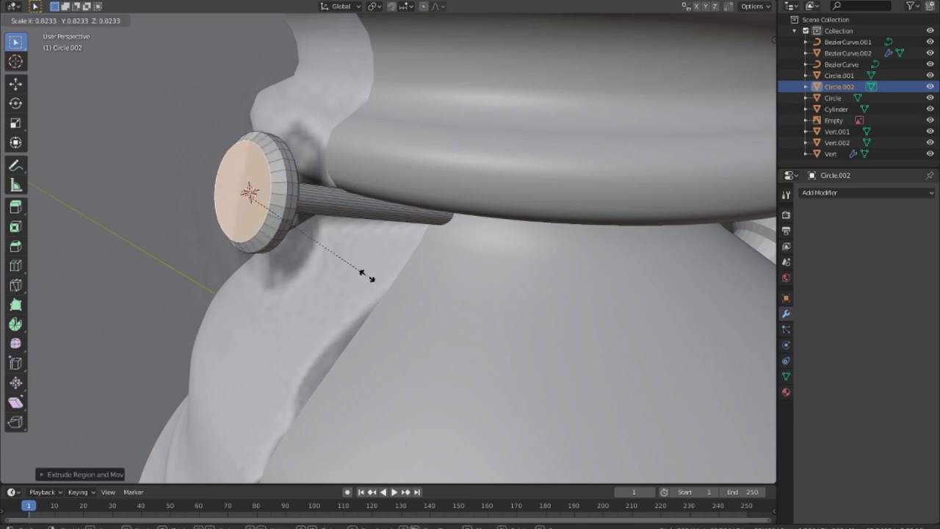
pyautogui.press('e')
pyautogui.press('Escape')
pyautogui.press('s')
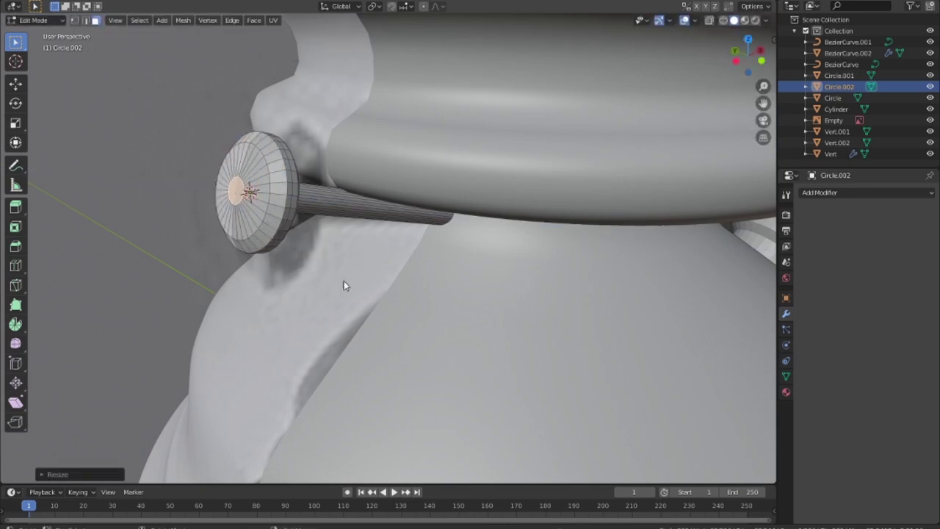
pyautogui.press('Tab')
# - Rotate the knob in top view and move it in front view onto the left rod's end
pyautogui.moveTo(344, 286)
pyautogui.mouseDown(button='middle')
pyautogui.moveTo(280, 283)
pyautogui.moveTo(360, 272)
pyautogui.moveTo(590, 270)
pyautogui.moveTo(442, 246)
pyautogui.moveTo(361, 254)
pyautogui.moveTo(430, 258)
pyautogui.moveTo(414, 252)
pyautogui.moveTo(560, 321)
pyautogui.moveTo(412, 290)
pyautogui.moveTo(480, 294)
pyautogui.moveTo(503, 313)
pyautogui.moveTo(478, 309)
pyautogui.mouseUp(button='middle')
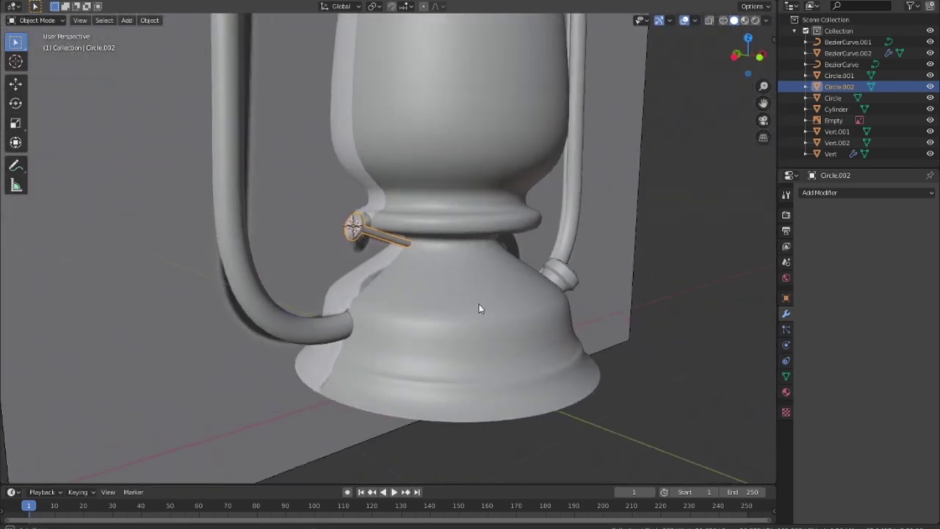
pyautogui.press('KP_7')
pyautogui.press('r')
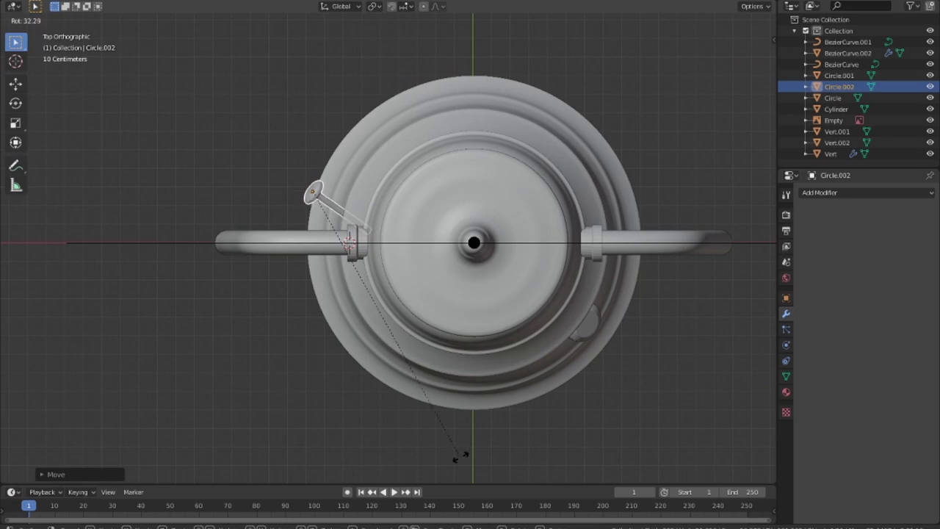
pyautogui.click(461, 457)
pyautogui.moveTo(461, 456)
pyautogui.mouseDown(button='middle')
pyautogui.moveTo(545, 268)
pyautogui.moveTo(613, 252)
pyautogui.moveTo(661, 301)
pyautogui.moveTo(304, 263)
pyautogui.moveTo(340, 249)
pyautogui.moveTo(558, 244)
pyautogui.moveTo(458, 221)
pyautogui.moveTo(470, 61)
pyautogui.mouseUp(button='middle')
pyautogui.press('KP_1')
pyautogui.press('g')
pyautogui.click(649, 251)
pyautogui.click(470, 62)
# - Duplicate the two handle collars down and place Circle.003 at the right handle's base joint
pyautogui.press('KP_1')
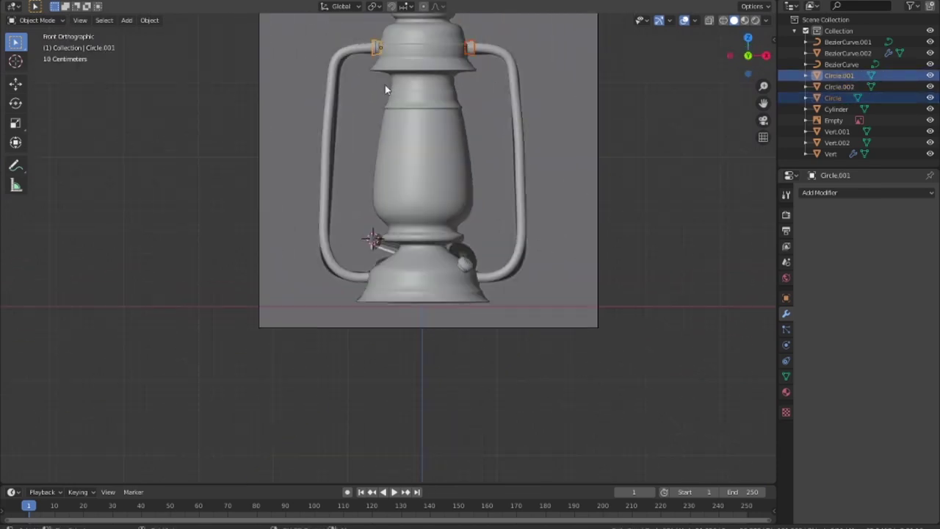
pyautogui.hotkey('shift', 'd')
pyautogui.scroll(6, 374, 318)
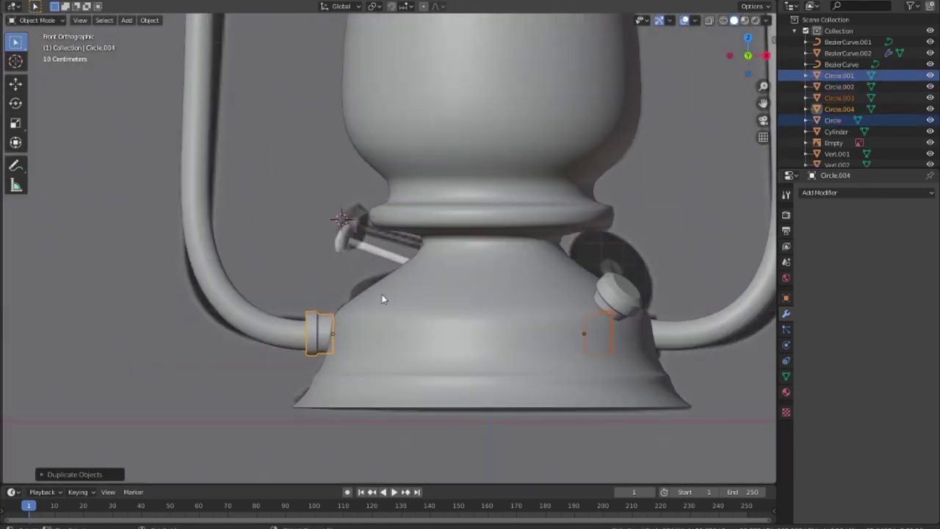
pyautogui.press('g')
pyautogui.click(389, 296)
pyautogui.hotkey('shift', 'z')
pyautogui.click(616, 341)
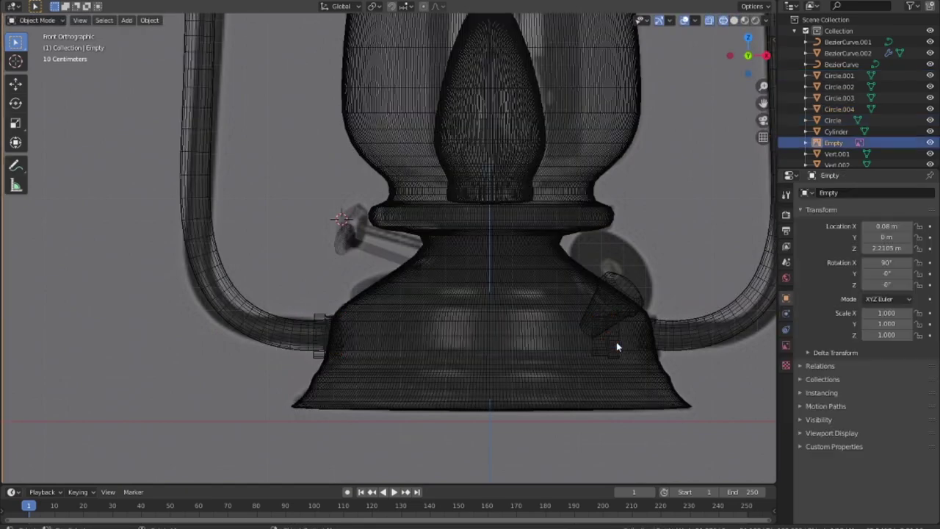
pyautogui.click(613, 340)
pyautogui.press('g')
pyautogui.click(649, 338)
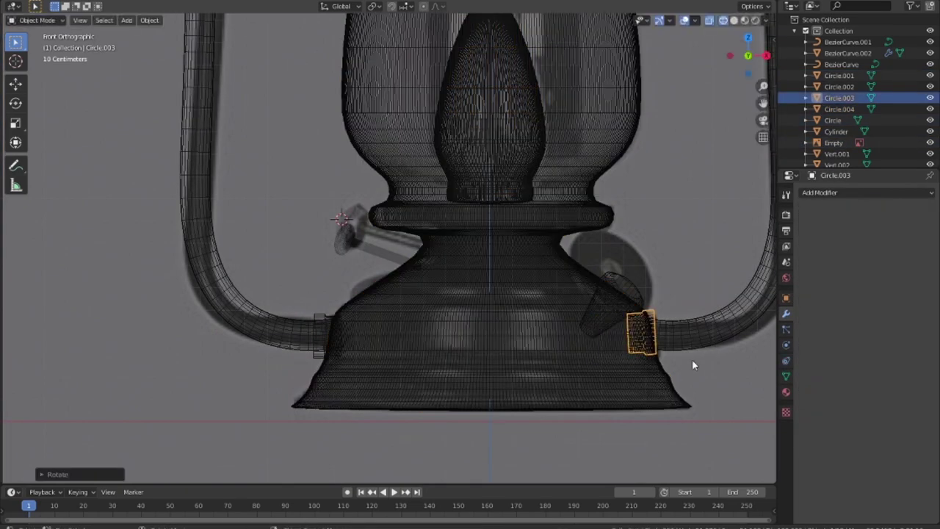
# - Hide the reference image Empty in the Outliner and view the lantern from above
pyautogui.moveTo(691, 347)
pyautogui.mouseDown(button='middle')
pyautogui.moveTo(528, 299)
pyautogui.moveTo(299, 305)
pyautogui.moveTo(630, 309)
pyautogui.mouseUp(button='middle')
pyautogui.hotkey('shift', 'z')
pyautogui.scroll(-5, 529, 299)
pyautogui.click(833, 143)
pyautogui.moveTo(579, 235)
pyautogui.mouseDown(button='middle')
pyautogui.moveTo(499, 296)
pyautogui.moveTo(450, 196)
pyautogui.mouseUp(button='middle')
pyautogui.scroll(5, 500, 295)
# - Select the Vert lantern body and inspect its top knob from the front in Edit Mode
pyautogui.click(588, 277)
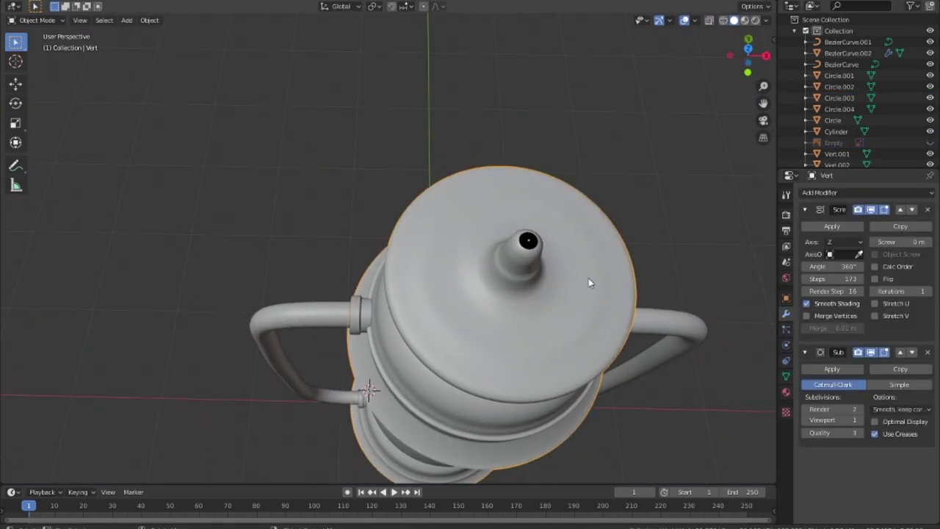
pyautogui.moveTo(588, 277)
pyautogui.mouseDown(button='middle')
pyautogui.moveTo(540, 310)
pyautogui.moveTo(531, 281)
pyautogui.moveTo(478, 260)
pyautogui.mouseUp(button='middle')
pyautogui.press('Tab')
pyautogui.press('KP_1')
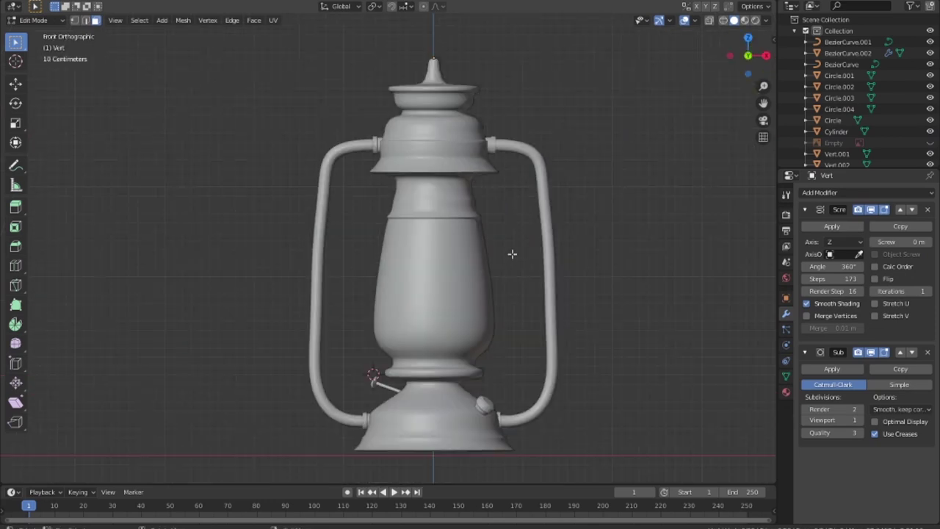
pyautogui.scroll(4, 443, 300)
pyautogui.keyDown('shift'); pyautogui.moveTo(443, 300); pyautogui.dragTo(428, 271, button='middle'); pyautogui.keyUp('shift')
pyautogui.scroll(2, 428, 271)
pyautogui.scroll(3, 428, 271)
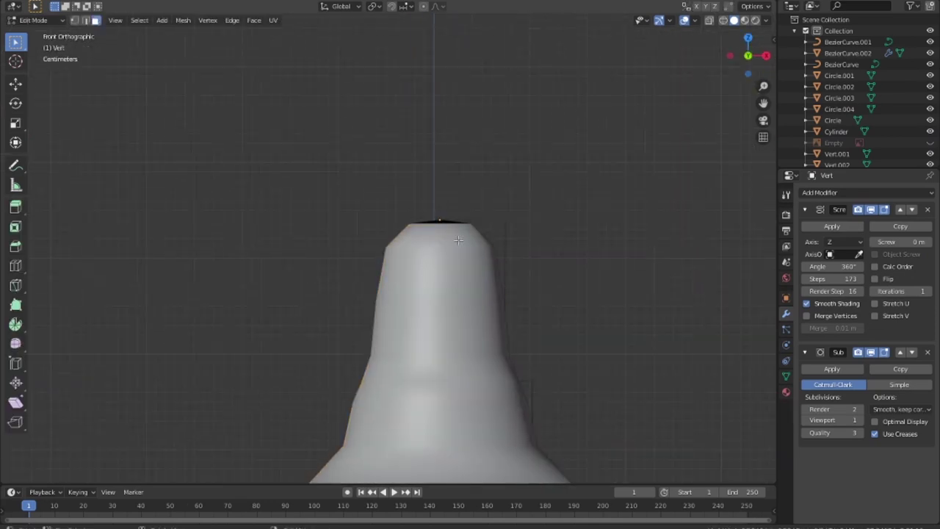
pyautogui.press('Tab')
# - Apply the Screw and Subdivision modifiers on Vert with Ctrl+A and review the result
pyautogui.hotkey('ctrl', 'a')
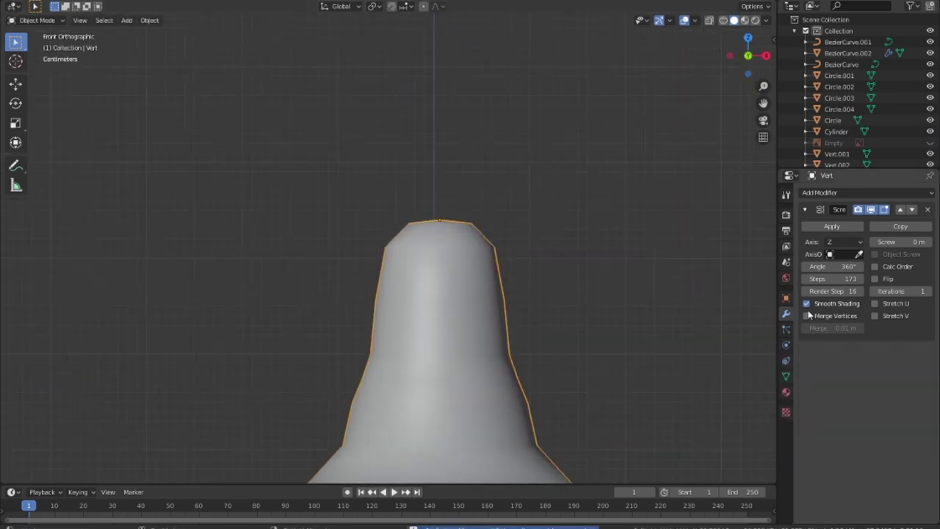
pyautogui.hotkey('ctrl', 'a')
pyautogui.scroll(-4, 556, 397)
pyautogui.moveTo(612, 303)
pyautogui.mouseDown(button='middle')
pyautogui.moveTo(556, 396)
pyautogui.moveTo(619, 360)
pyautogui.mouseUp(button='middle')
pyautogui.scroll(-4, 587, 389)
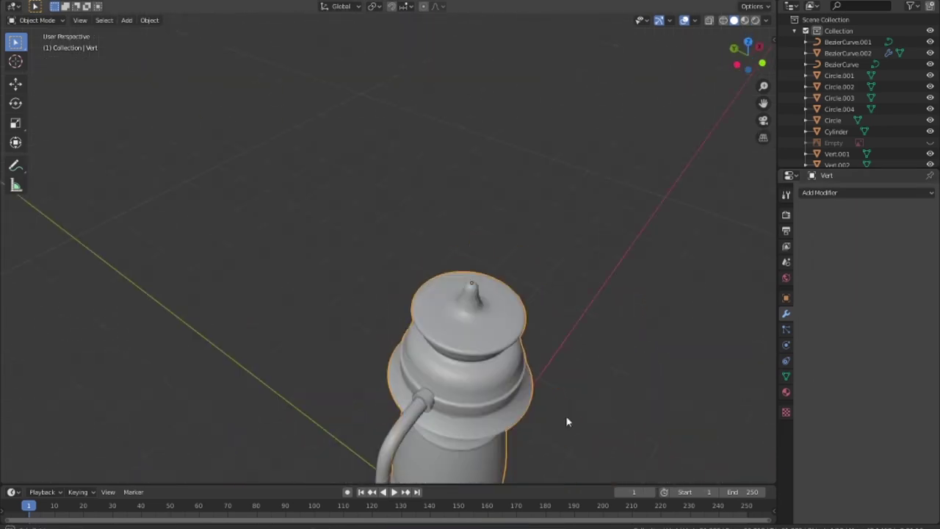
pyautogui.moveTo(566, 419)
pyautogui.mouseDown(button='middle')
pyautogui.moveTo(572, 443)
pyautogui.moveTo(474, 430)
pyautogui.moveTo(539, 283)
pyautogui.moveTo(405, 269)
pyautogui.mouseUp(button='middle')
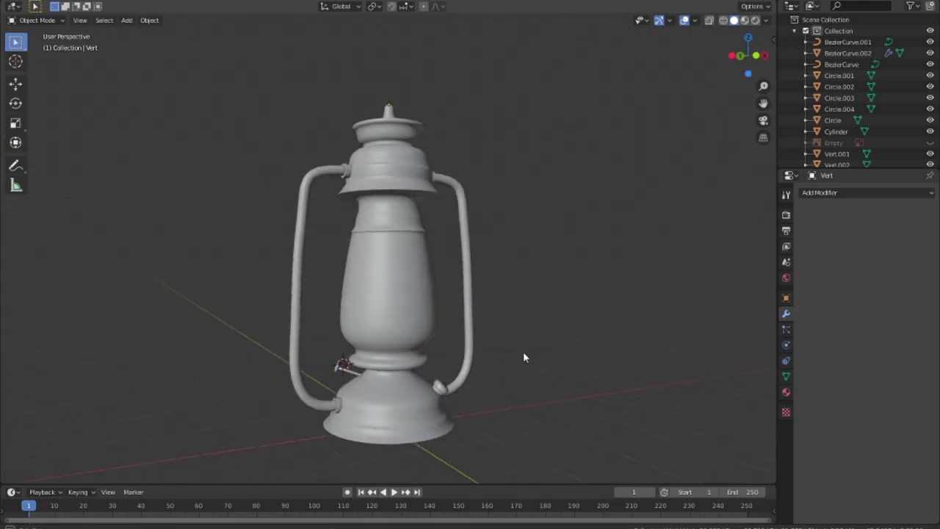
pyautogui.scroll(3, 522, 350)
# - Enter Edit Mode on the lantern body in front X-ray view, zoomed in on the base
pyautogui.scroll(2, 447, 329)
pyautogui.press('Tab')
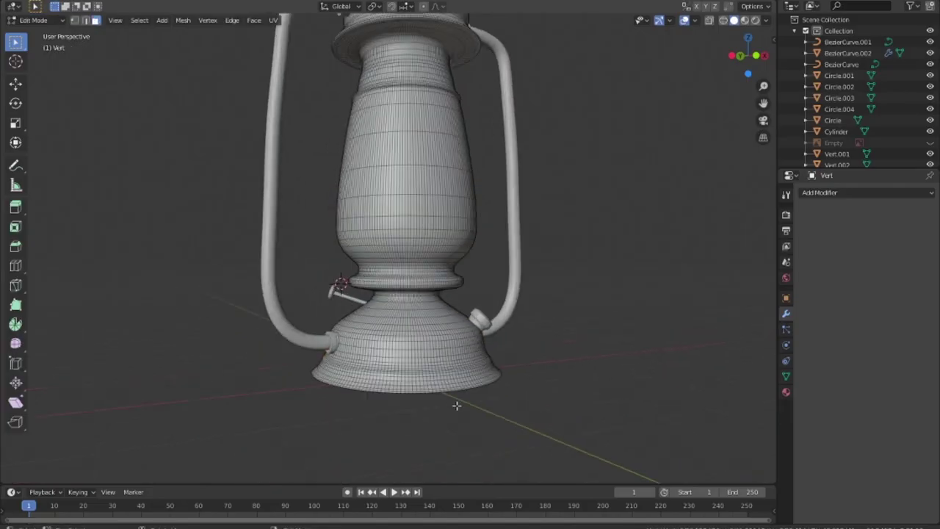
pyautogui.press('KP_1')
pyautogui.hotkey('alt', 'z')
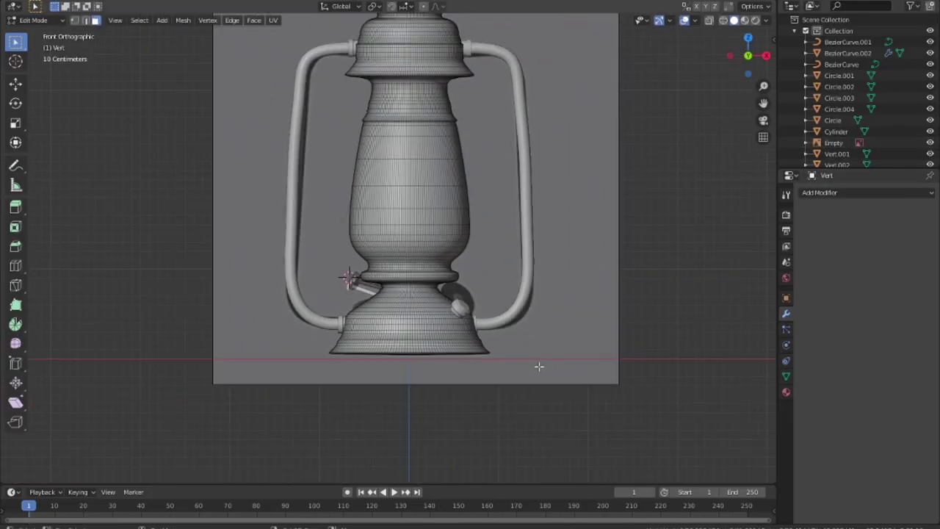
pyautogui.scroll(1, 512, 370)
pyautogui.scroll(1, 440, 345)
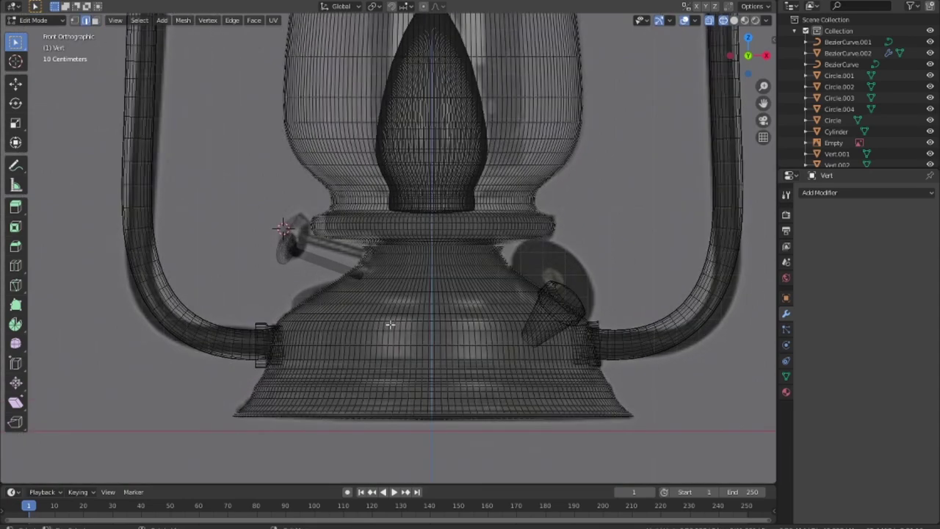
pyautogui.scroll(1, 385, 326)
pyautogui.scroll(1, 385, 326)
pyautogui.scroll(1, 360, 344)
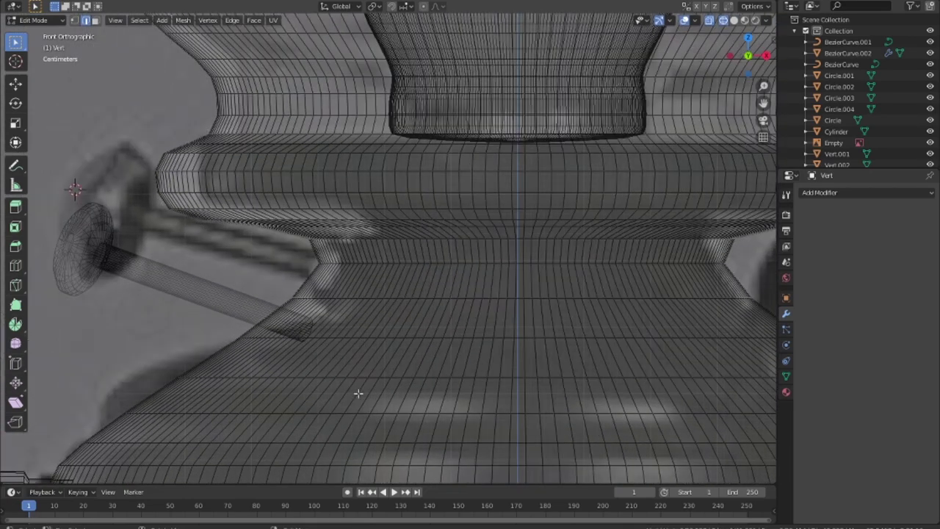
pyautogui.scroll(1, 352, 397)
pyautogui.scroll(1, 294, 397)
pyautogui.scroll(2, 275, 330)
pyautogui.scroll(1, 268, 315)
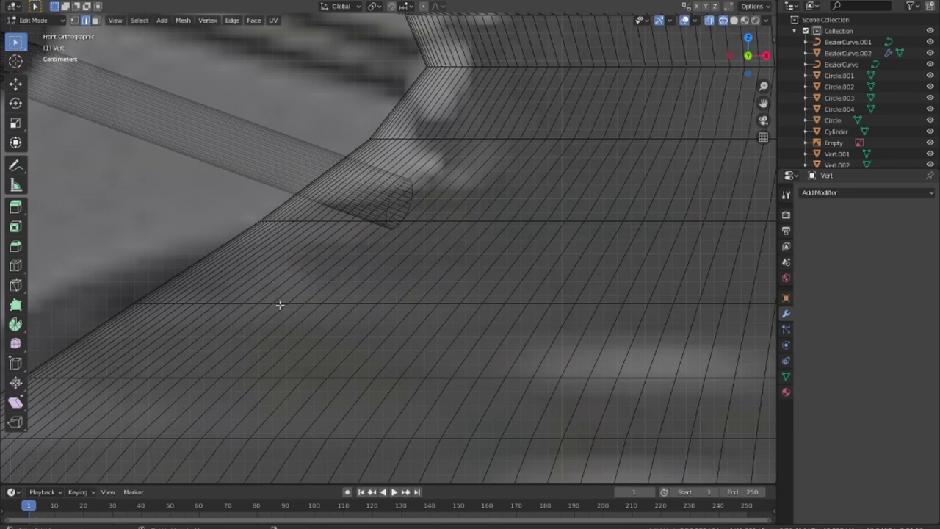
# - Select a base edge loop and scale it down to about 0.96
pyautogui.keyDown('alt'); pyautogui.click(268, 304); pyautogui.keyUp('alt')
pyautogui.scroll(-3, 268, 303)
pyautogui.scroll(-2, 370, 348)
pyautogui.press('s')
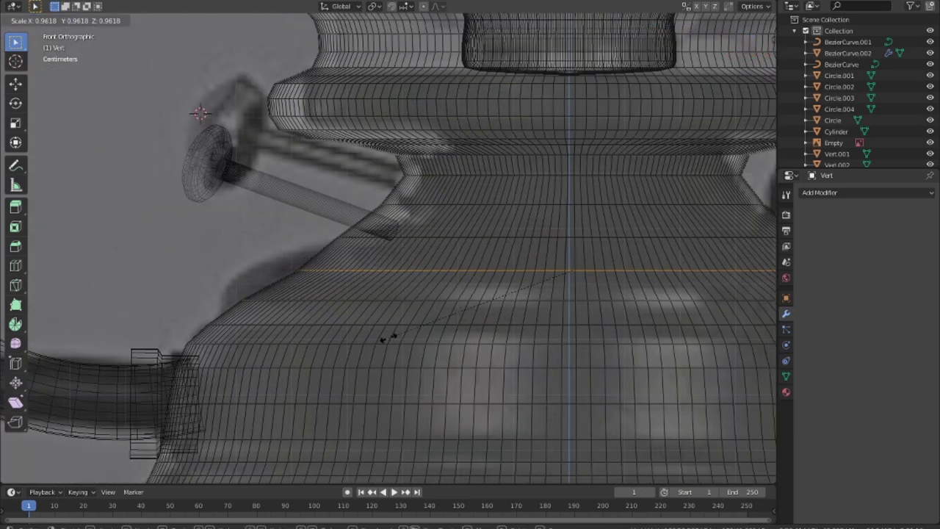
pyautogui.click(369, 331)
pyautogui.scroll(-3, 372, 349)
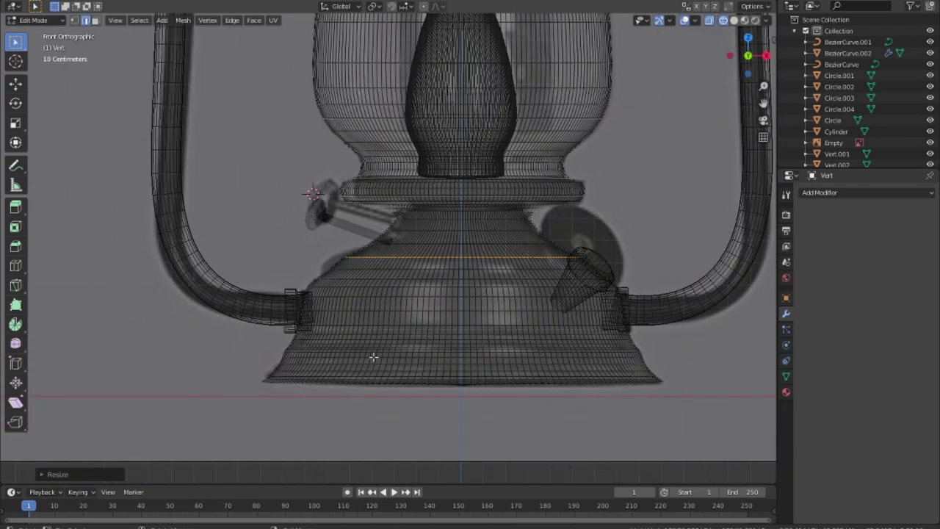
pyautogui.scroll(1, 429, 419)
# - Leave Edit Mode and orbit around the lantern to check the reshaped base
pyautogui.press('Tab')
pyautogui.hotkey('shift', 'z')
pyautogui.scroll(-3, 429, 417)
pyautogui.moveTo(429, 417)
pyautogui.mouseDown(button='middle')
pyautogui.moveTo(480, 373)
pyautogui.moveTo(409, 342)
pyautogui.moveTo(522, 374)
pyautogui.moveTo(592, 294)
pyautogui.mouseUp(button='middle')
pyautogui.press('Tab')
pyautogui.scroll(-3, 592, 295)
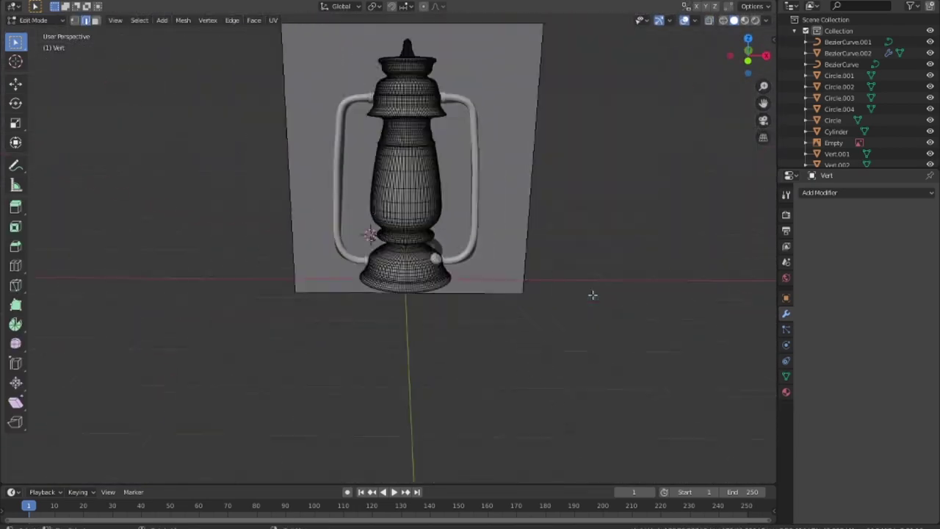
pyautogui.scroll(2, 593, 294)
pyautogui.scroll(-1, 593, 294)
# - Review the lantern from the front view in solid shading in Object Mode
pyautogui.press('KP_1')
pyautogui.scroll(4, 474, 311)
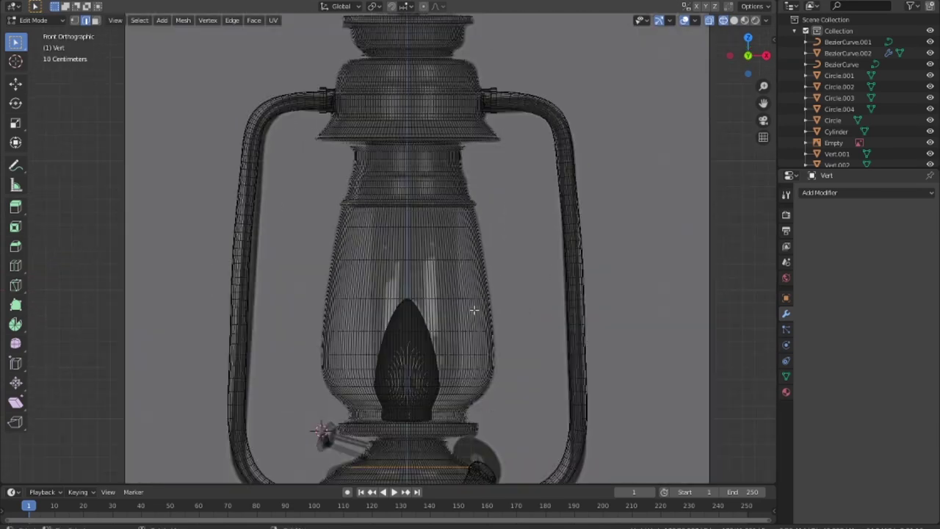
pyautogui.scroll(3, 477, 301)
pyautogui.scroll(-1, 483, 293)
pyautogui.scroll(-6, 482, 293)
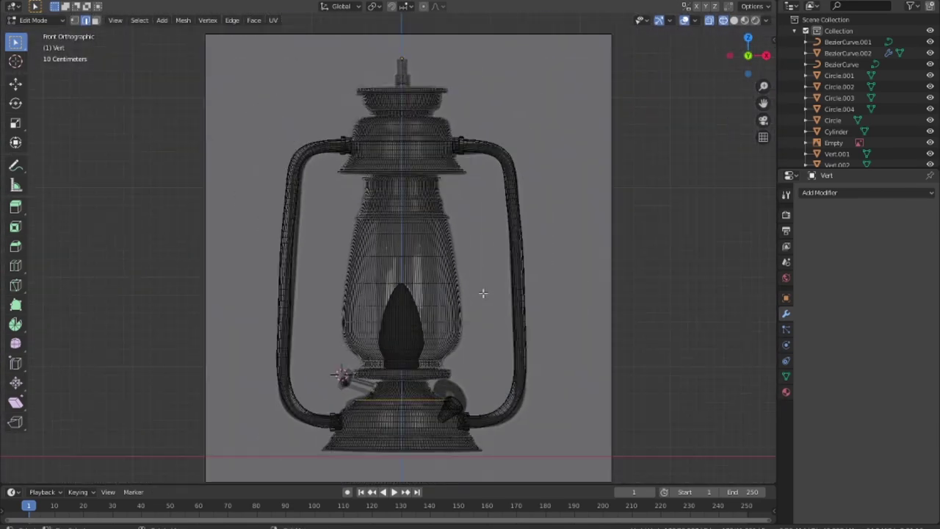
pyautogui.press('Tab')
pyautogui.hotkey('shift', 'z')
pyautogui.moveTo(550, 326); pyautogui.dragTo(615, 374, button='middle')
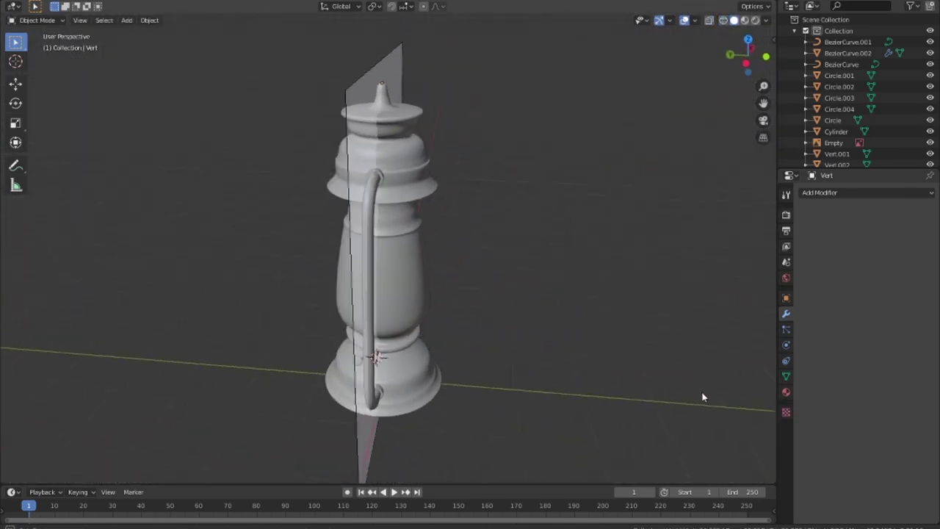
# - Hide the reference Empty in the outliner and recheck the lantern from the front
pyautogui.click(935, 145)
pyautogui.click(935, 145)
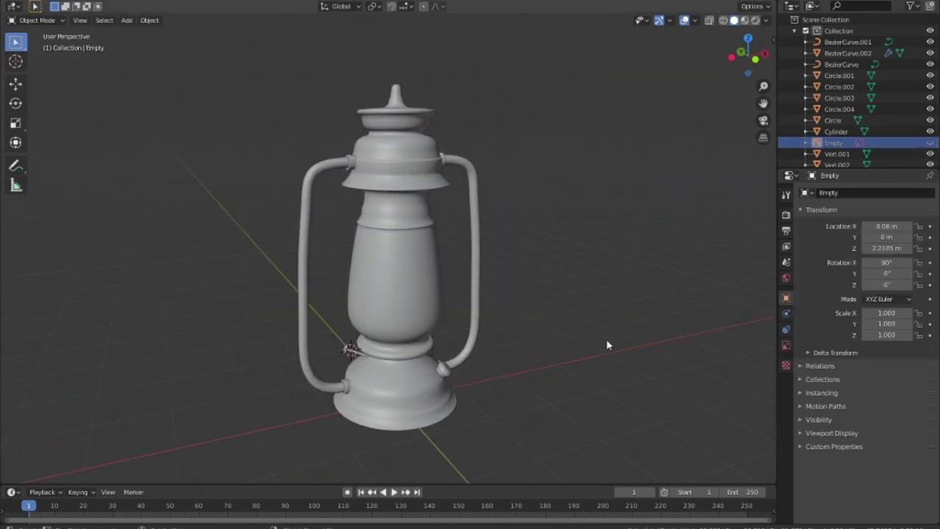
pyautogui.moveTo(606, 338)
pyautogui.mouseDown(button='middle')
pyautogui.moveTo(346, 318)
pyautogui.moveTo(462, 147)
pyautogui.mouseUp(button='middle')
pyautogui.press('KP_1')
pyautogui.scroll(3, 462, 147)
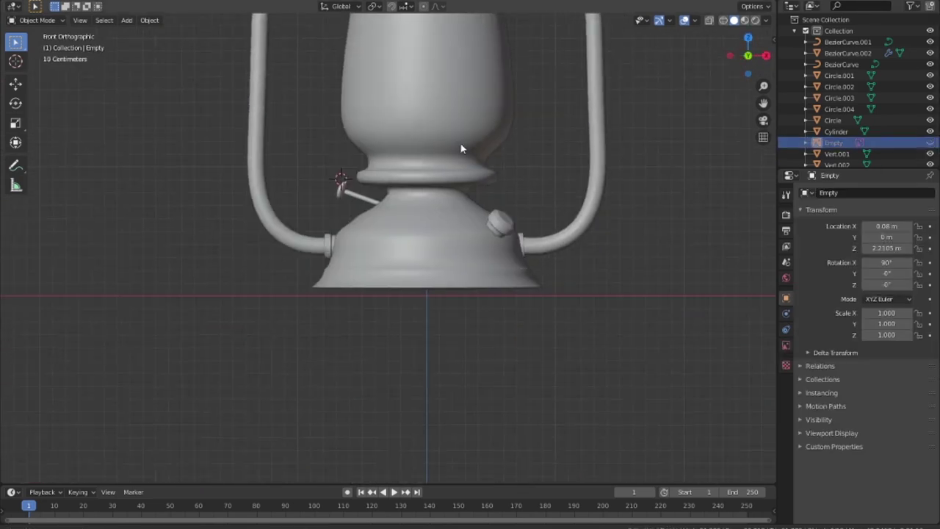
pyautogui.scroll(2, 447, 247)
pyautogui.scroll(-5, 447, 247)
pyautogui.moveTo(447, 247)
pyautogui.mouseDown(button='middle')
pyautogui.moveTo(601, 304)
pyautogui.moveTo(397, 258)
pyautogui.mouseUp(button='middle')
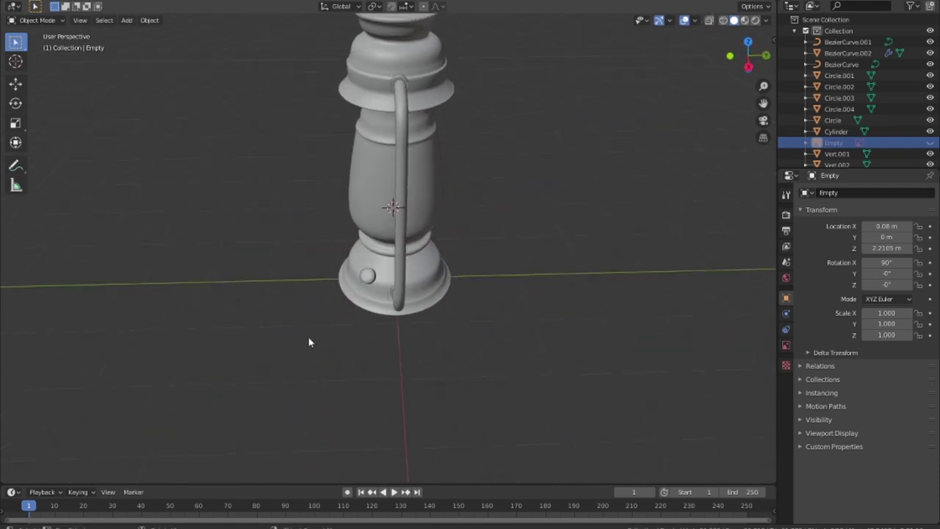
# - Select the lantern body Vert and save the file as fanash.blend
pyautogui.click(396, 259)
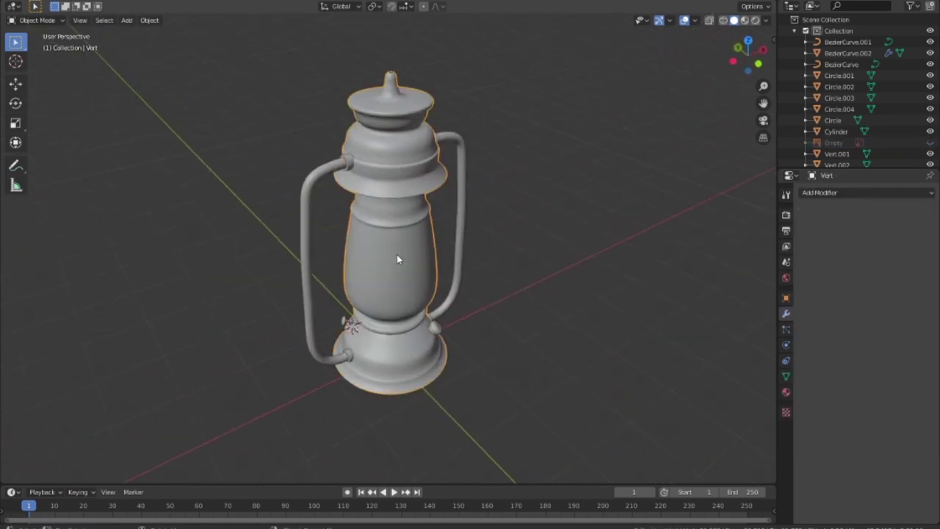
pyautogui.hotkey('ctrl', 's')
pyautogui.write('lanash.blend')
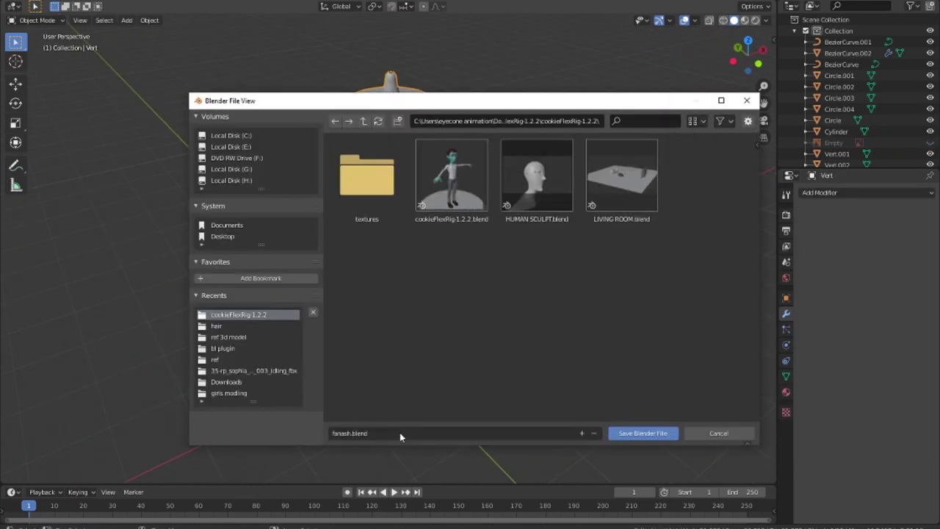
pyautogui.press('Return')
pyautogui.moveTo(434, 425)
pyautogui.mouseDown(button='middle')
pyautogui.moveTo(472, 342)
pyautogui.moveTo(506, 357)
pyautogui.moveTo(478, 350)
pyautogui.moveTo(494, 351)
pyautogui.mouseUp(button='middle')
# - Add new material Material.001 to the body with base colour value darkened to 0.147
pyautogui.click(785, 278)
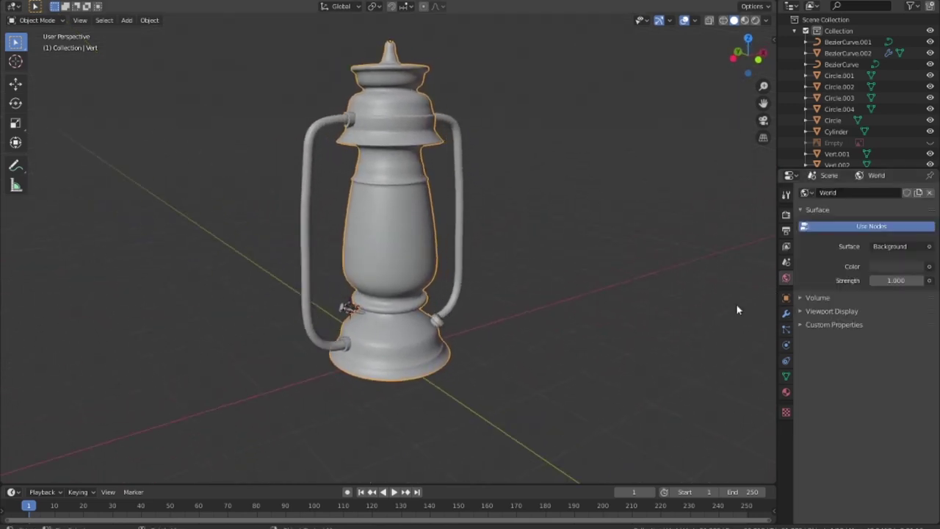
pyautogui.click(786, 391)
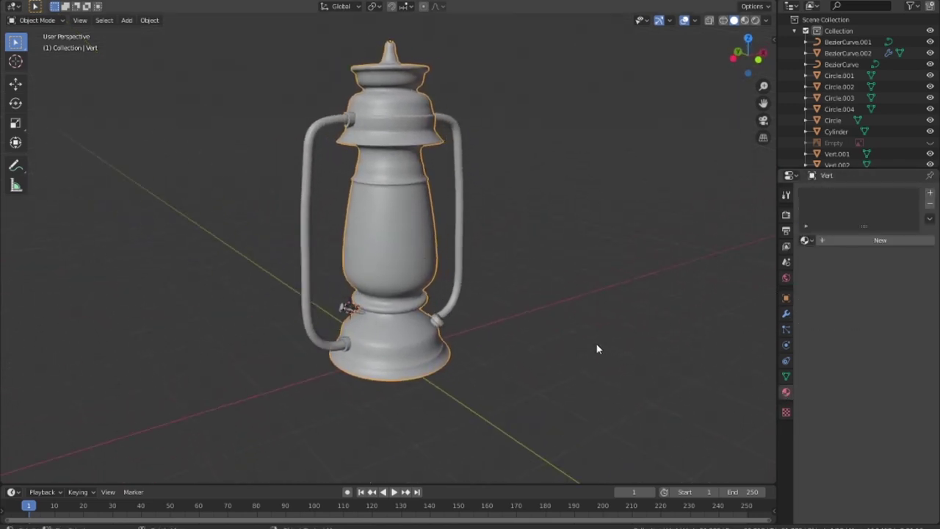
pyautogui.moveTo(595, 348); pyautogui.dragTo(592, 347, button='middle')
pyautogui.click(821, 241)
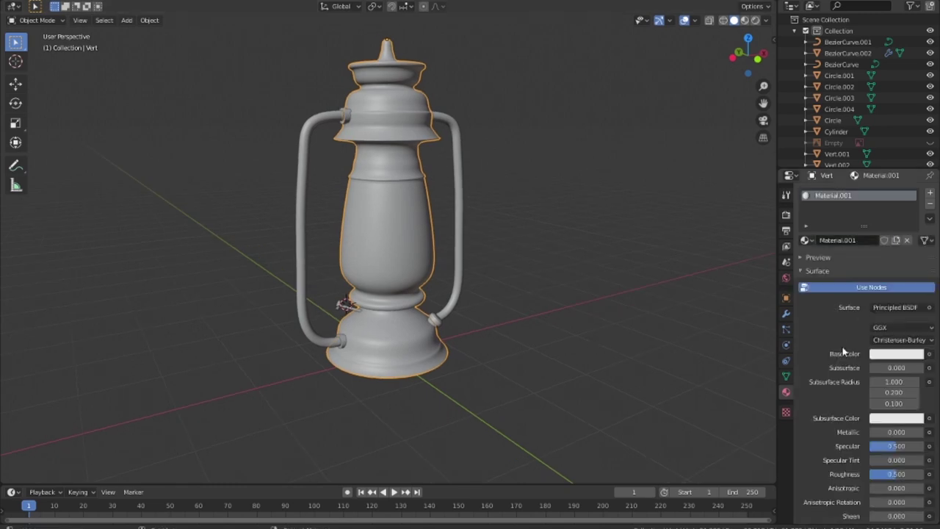
pyautogui.click(885, 355)
pyautogui.moveTo(915, 270); pyautogui.dragTo(915, 275)
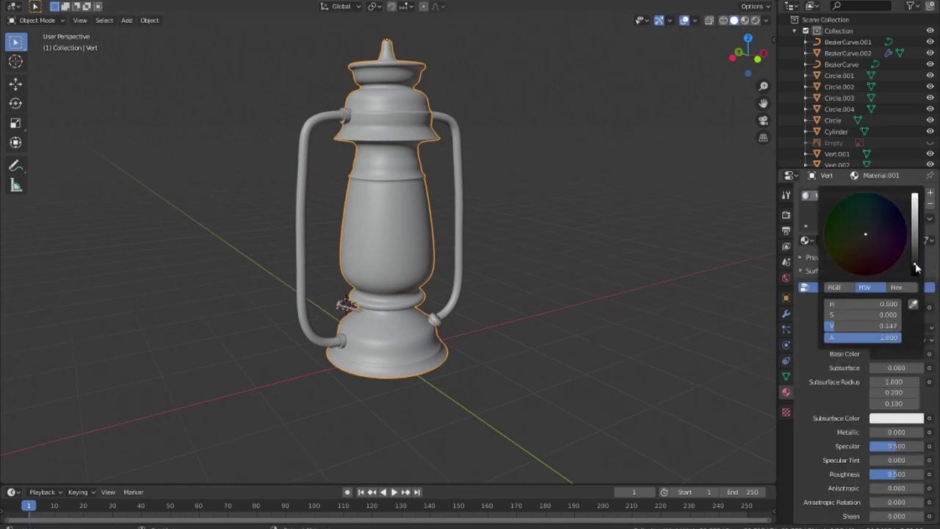
# - In Edit Mode, select the faces using Material.001 to check them, then clear the selection
pyautogui.press('Tab')
pyautogui.moveTo(609, 321); pyautogui.dragTo(547, 313, button='middle')
pyautogui.press('KP_1')
pyautogui.hotkey('shift', 'z')
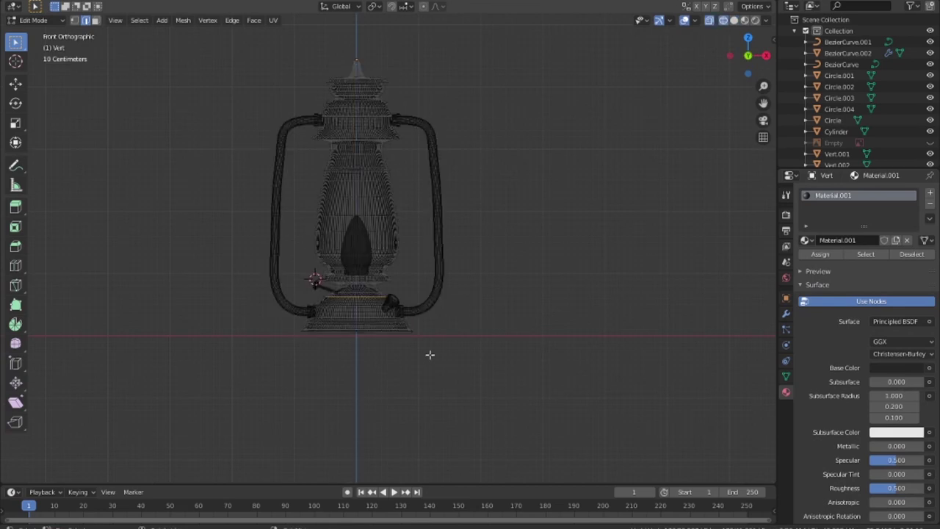
pyautogui.scroll(4, 428, 354)
pyautogui.moveTo(593, 406)
pyautogui.mouseDown()
pyautogui.moveTo(274, 304)
pyautogui.moveTo(257, 212)
pyautogui.mouseUp()
pyautogui.moveTo(321, 300); pyautogui.dragTo(594, 360, button='middle')
pyautogui.click(856, 255)
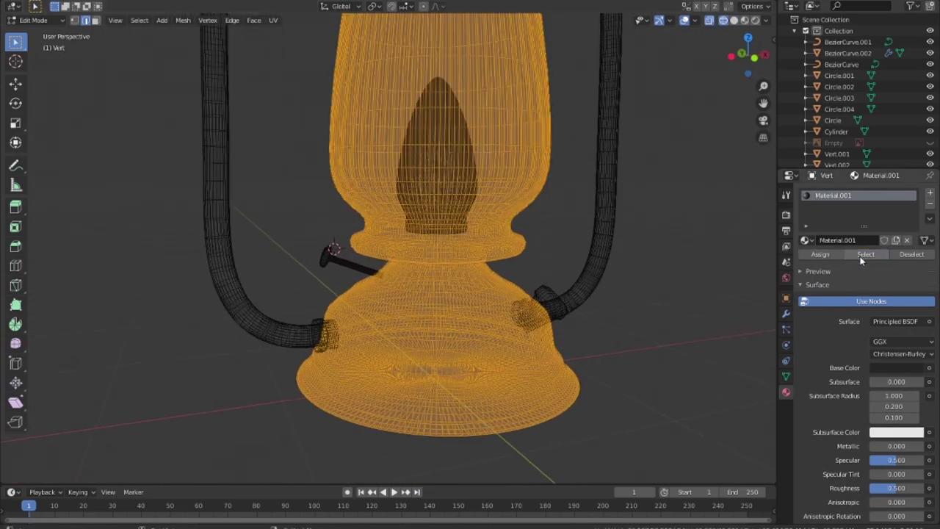
pyautogui.scroll(-3, 627, 342)
pyautogui.hotkey('alt', 'a')
# - Inspect the dark lantern from orbit and front views in wireframe shading
pyautogui.moveTo(627, 342); pyautogui.dragTo(699, 79, button='middle')
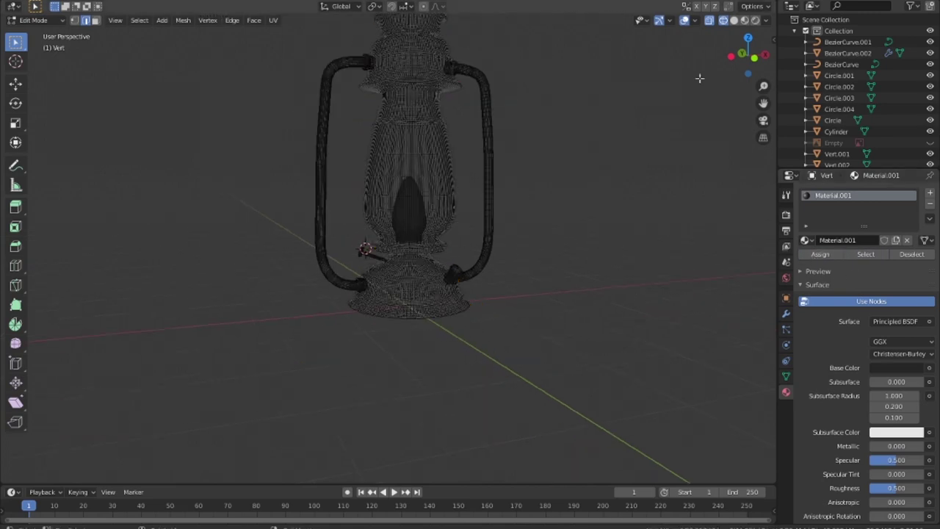
pyautogui.click(755, 20)
pyautogui.moveTo(583, 329)
pyautogui.mouseDown(button='middle')
pyautogui.moveTo(442, 298)
pyautogui.moveTo(571, 329)
pyautogui.moveTo(537, 325)
pyautogui.mouseUp(button='middle')
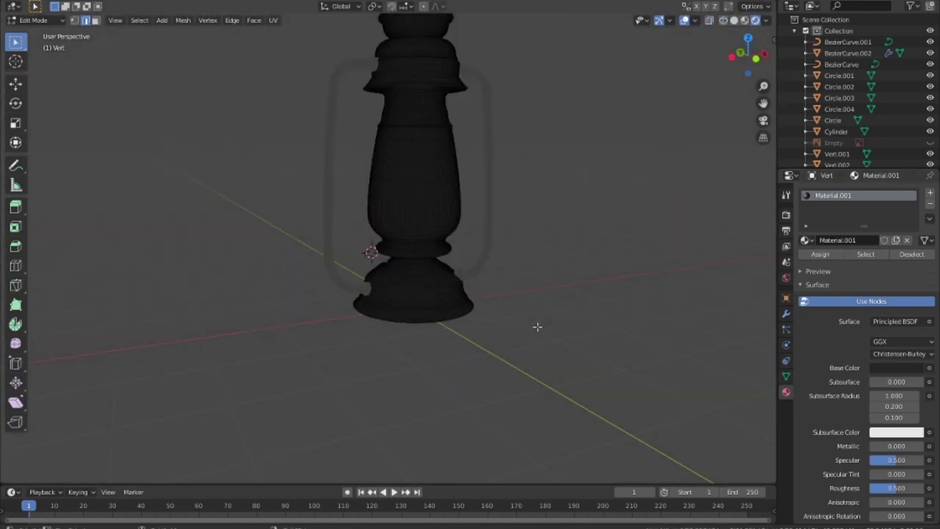
pyautogui.scroll(2, 536, 325)
pyautogui.press('KP_1')
pyautogui.hotkey('shift', 'z')
pyautogui.scroll(-2, 547, 374)
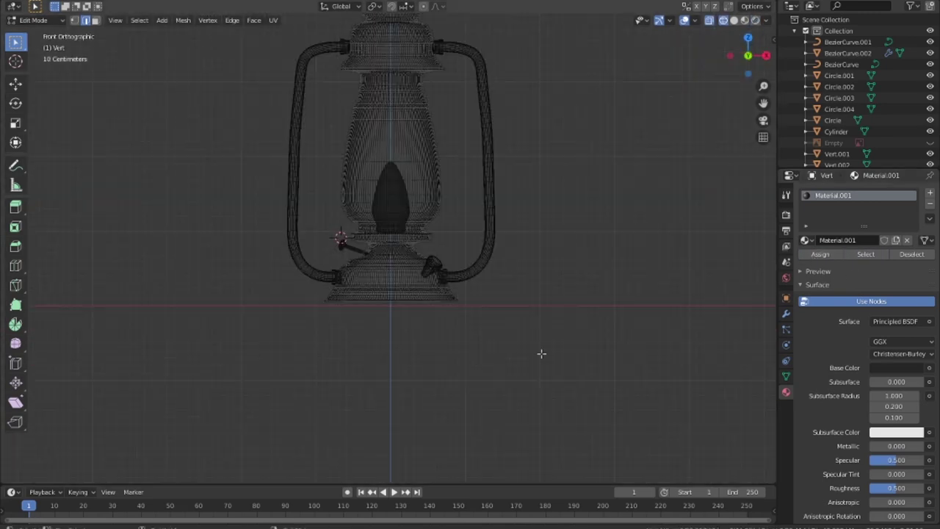
pyautogui.scroll(2, 425, 263)
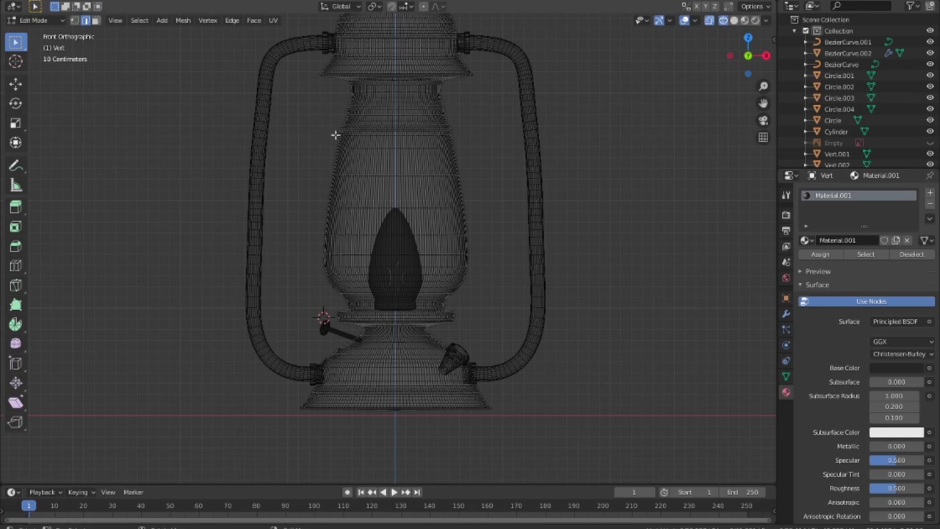
# - Box-select the lantern's glass chimney, including its bottom and top edge, in the front view
pyautogui.moveTo(335, 134); pyautogui.dragTo(507, 308)
pyautogui.scroll(3, 477, 296)
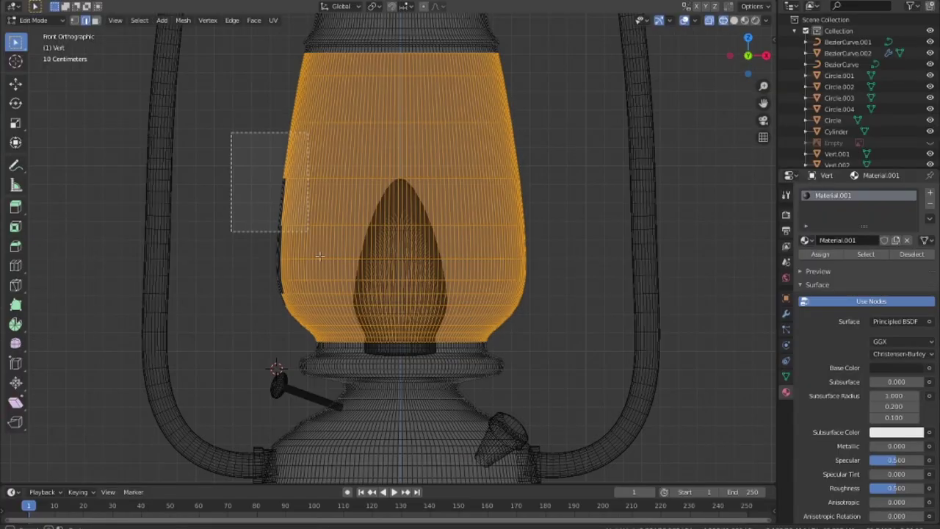
pyautogui.moveTo(230, 283); pyautogui.dragTo(556, 343)
pyautogui.moveTo(556, 343); pyautogui.dragTo(630, 327, button='middle')
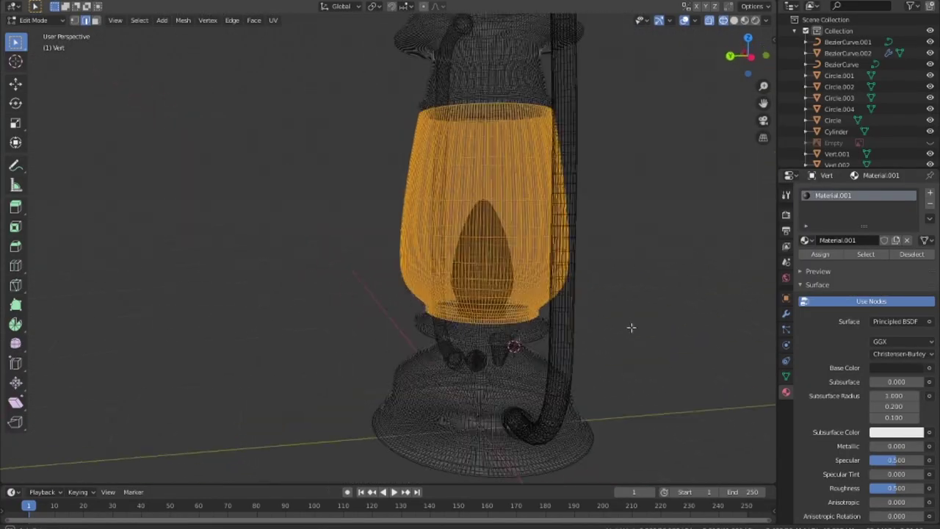
pyautogui.press('KP_1')
pyautogui.scroll(6, 461, 203)
pyautogui.moveTo(395, 164); pyautogui.dragTo(712, 183)
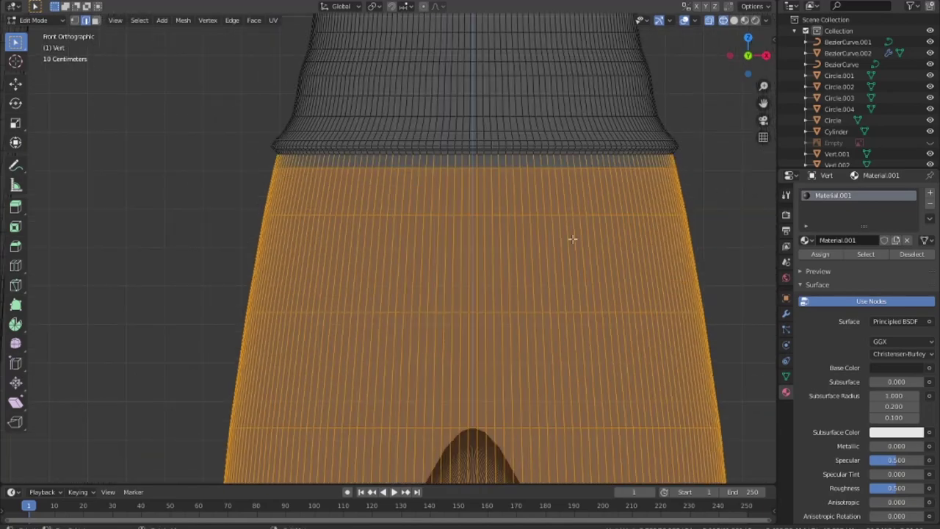
pyautogui.scroll(-5, 571, 237)
pyautogui.moveTo(614, 262); pyautogui.dragTo(561, 334, button='middle')
pyautogui.scroll(3, 562, 334)
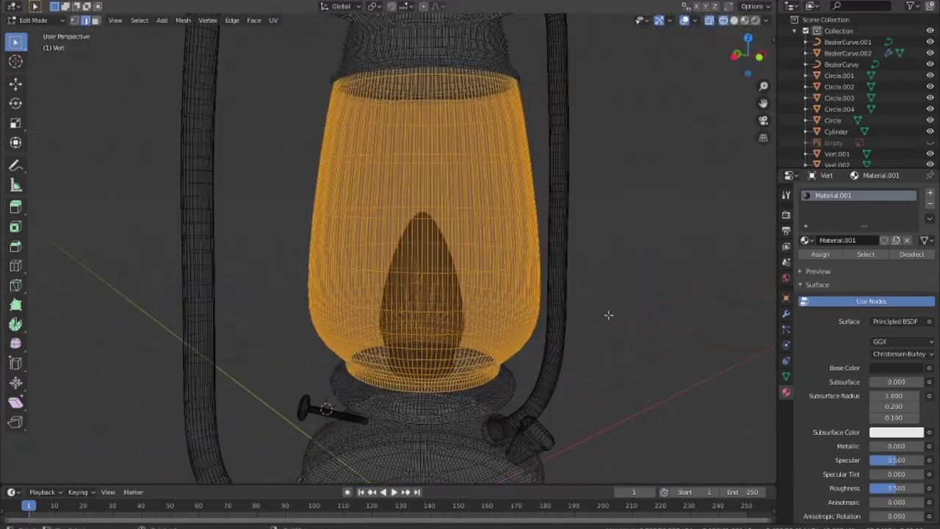
# - Add a material slot with a new material whose Surface is Glass BSDF
pyautogui.click(931, 195)
pyautogui.click(867, 262)
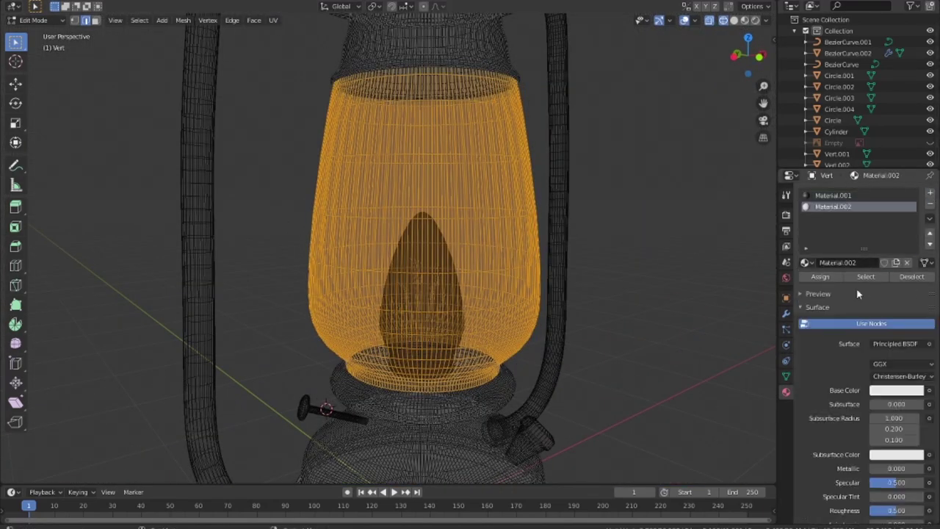
pyautogui.click(914, 344)
pyautogui.click(832, 134)
pyautogui.click(896, 377)
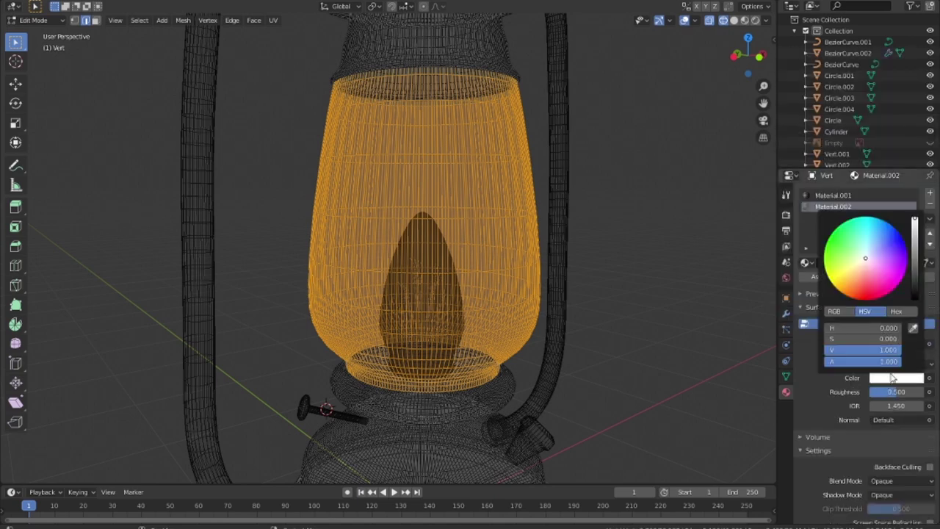
# - Switch the viewport to solid shading and zoom around the lantern
pyautogui.hotkey('shift', 'z')
pyautogui.scroll(-3, 617, 337)
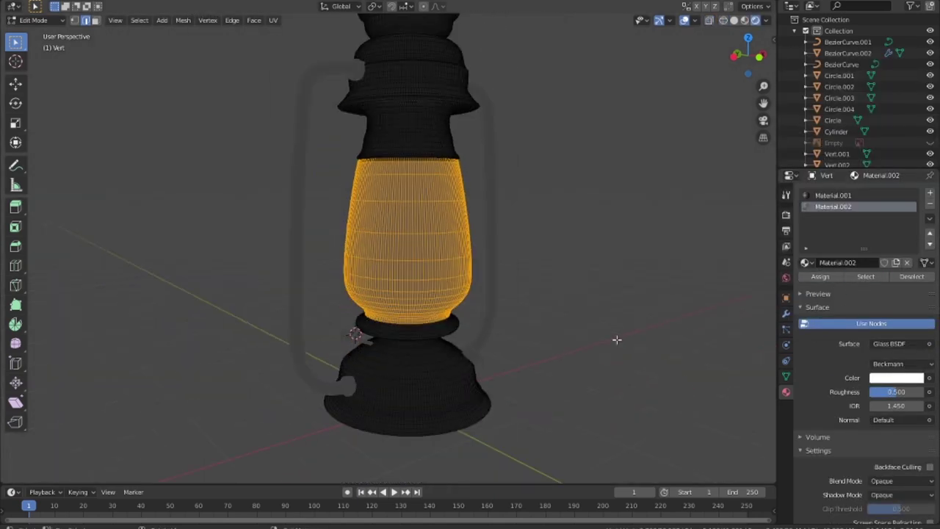
pyautogui.moveTo(614, 335); pyautogui.dragTo(466, 279, button='middle')
pyautogui.scroll(-3, 878, 415)
pyautogui.scroll(3, 823, 448)
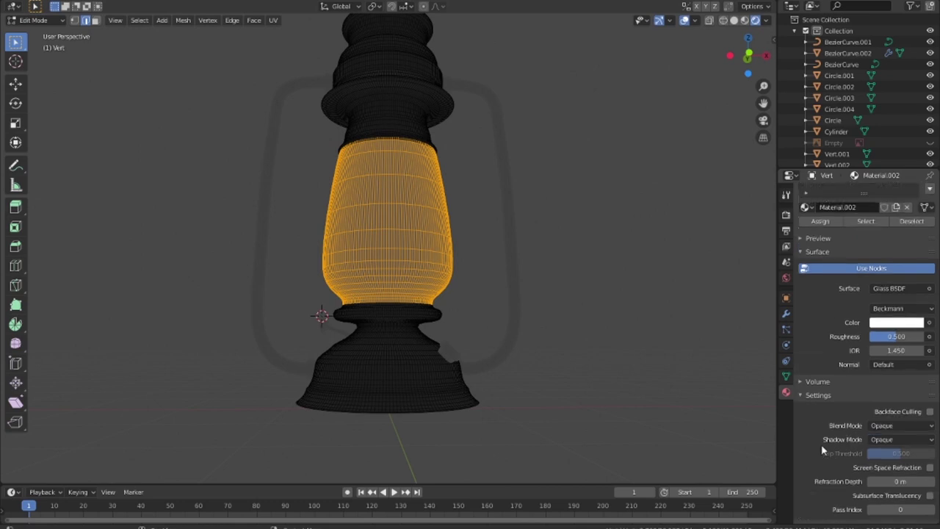
pyautogui.scroll(1, 823, 448)
pyautogui.scroll(-1, 824, 448)
pyautogui.scroll(-3, 823, 448)
# - Back in Object Mode, enlarge the bottom area and turn it into the Shader Editor
pyautogui.press('Tab')
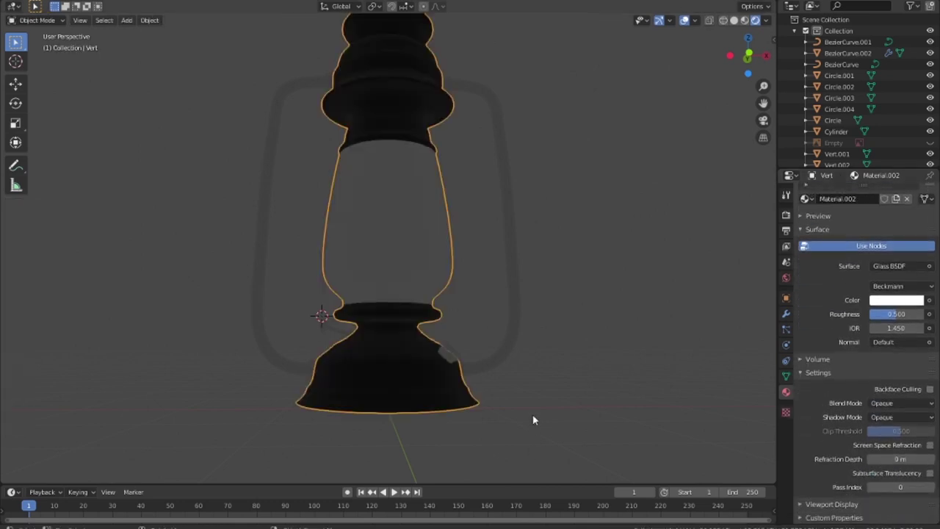
pyautogui.scroll(-3, 532, 417)
pyautogui.moveTo(533, 380)
pyautogui.mouseDown(button='middle')
pyautogui.moveTo(551, 394)
pyautogui.moveTo(489, 404)
pyautogui.mouseUp(button='middle')
pyautogui.moveTo(489, 405); pyautogui.dragTo(336, 390)
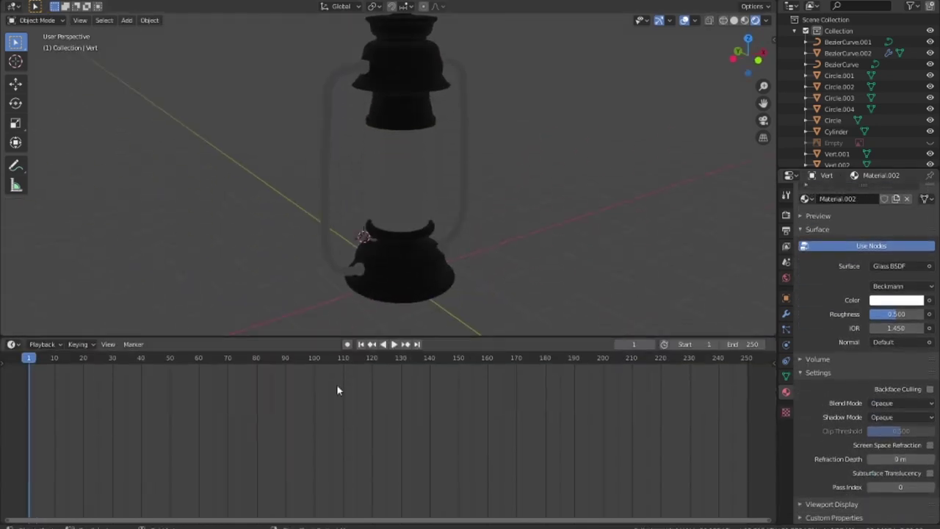
pyautogui.click(13, 344)
pyautogui.click(58, 424)
pyautogui.scroll(2, 455, 459)
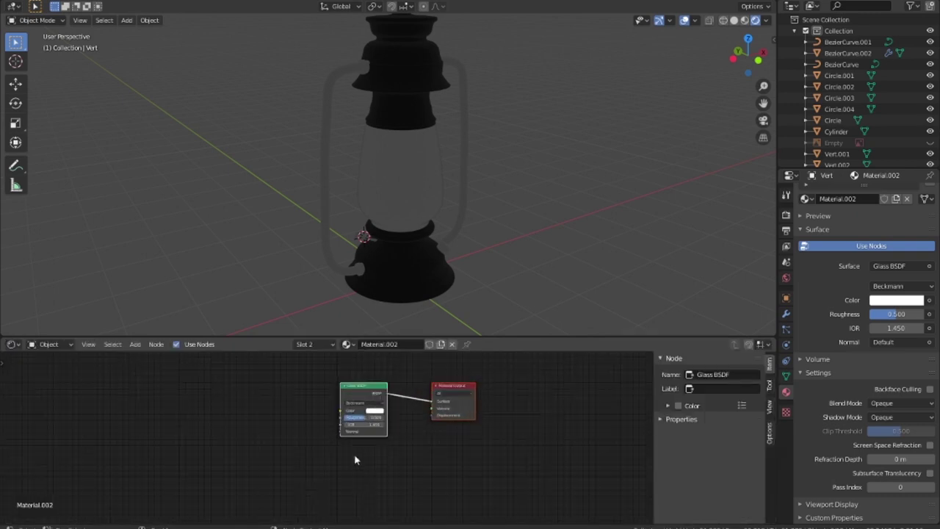
pyautogui.scroll(2, 411, 479)
pyautogui.scroll(2, 412, 455)
pyautogui.scroll(1, 413, 450)
pyautogui.scroll(1, 422, 455)
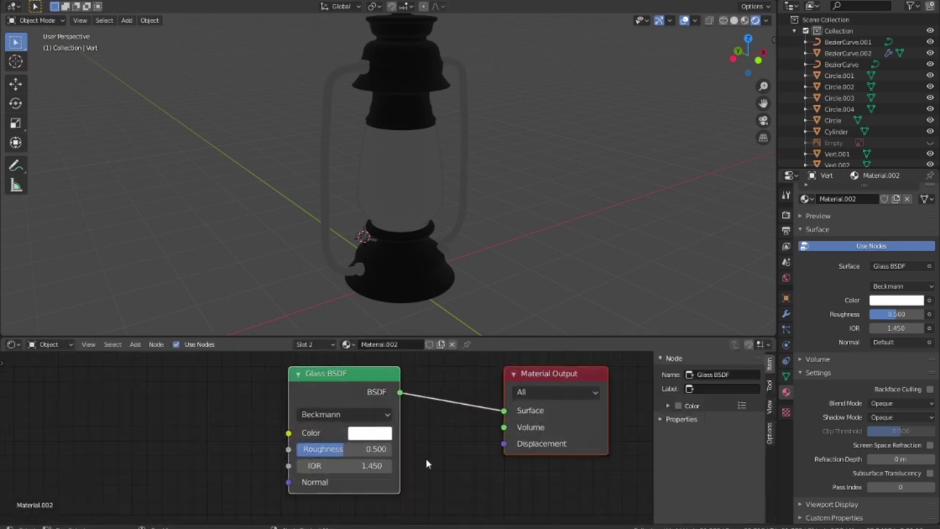
# - In Edit Mode, select every lantern face except the glass chimney
pyautogui.press('Tab')
pyautogui.scroll(3, 851, 290)
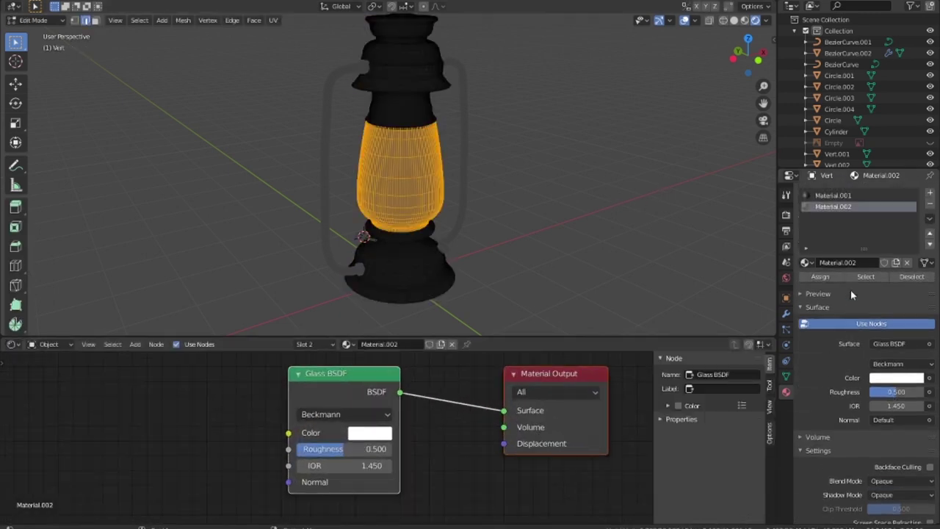
pyautogui.hotkey('alt', 'a')
pyautogui.press('a')
pyautogui.hotkey('alt', 'a')
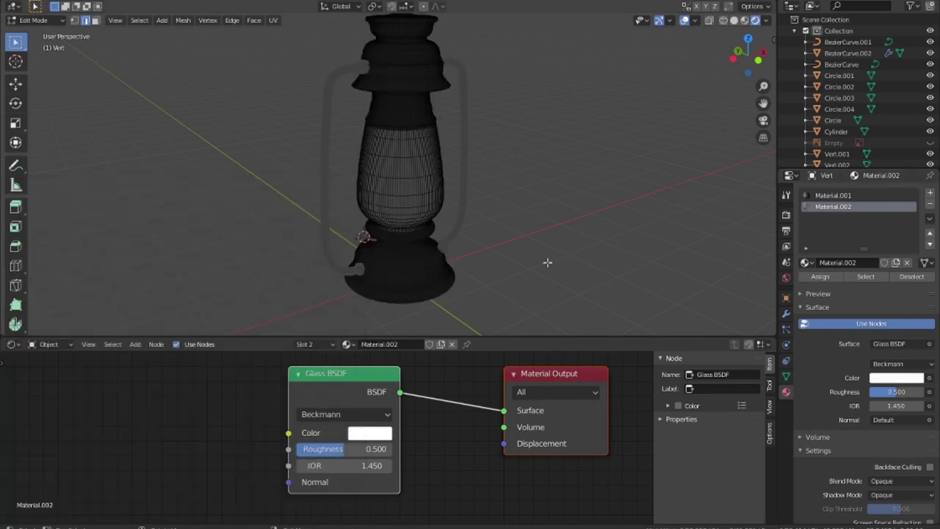
pyautogui.press('a')
pyautogui.hotkey('alt', 'a')
pyautogui.click(865, 276)
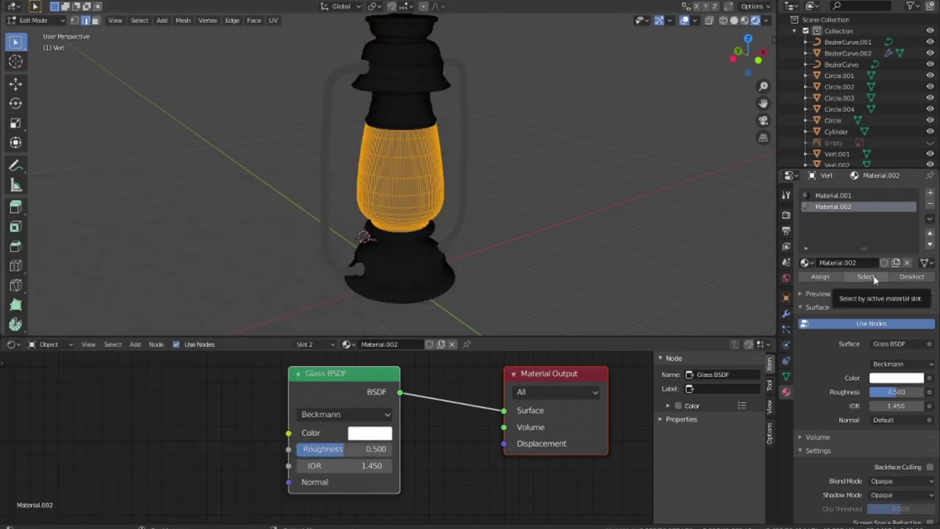
pyautogui.hotkey('ctrl', 'i')
# - Show the body material Material.001 and set its Base Color to black
pyautogui.click(314, 344)
pyautogui.click(310, 370)
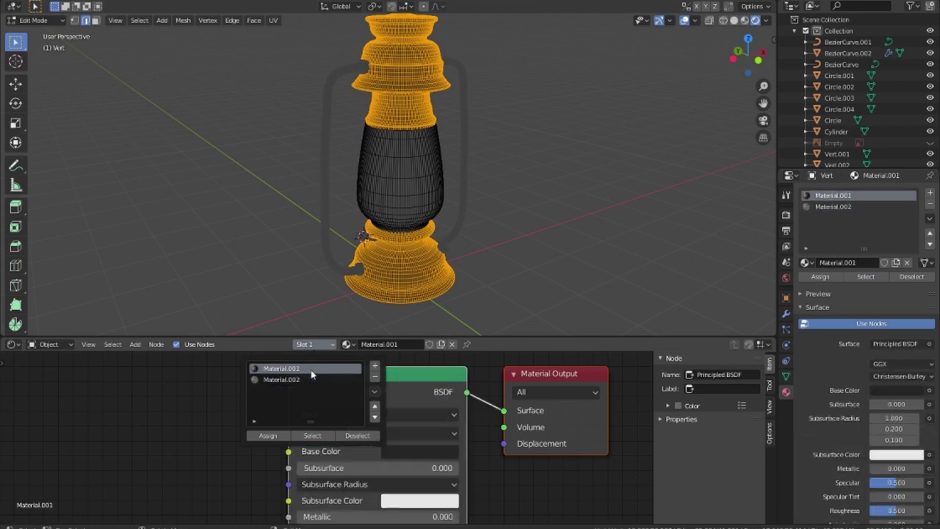
pyautogui.moveTo(504, 337); pyautogui.dragTo(516, 265)
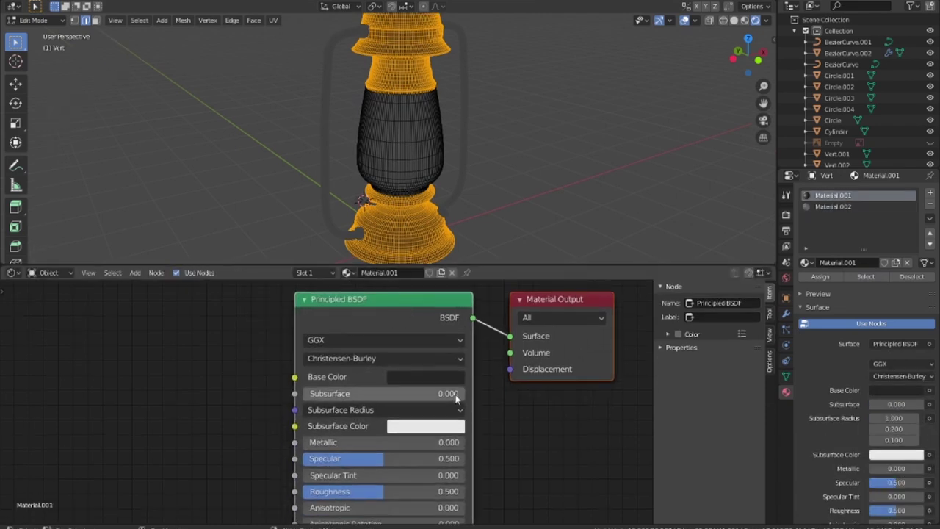
pyautogui.scroll(-2, 492, 389)
pyautogui.click(411, 336)
pyautogui.moveTo(457, 228); pyautogui.dragTo(457, 272)
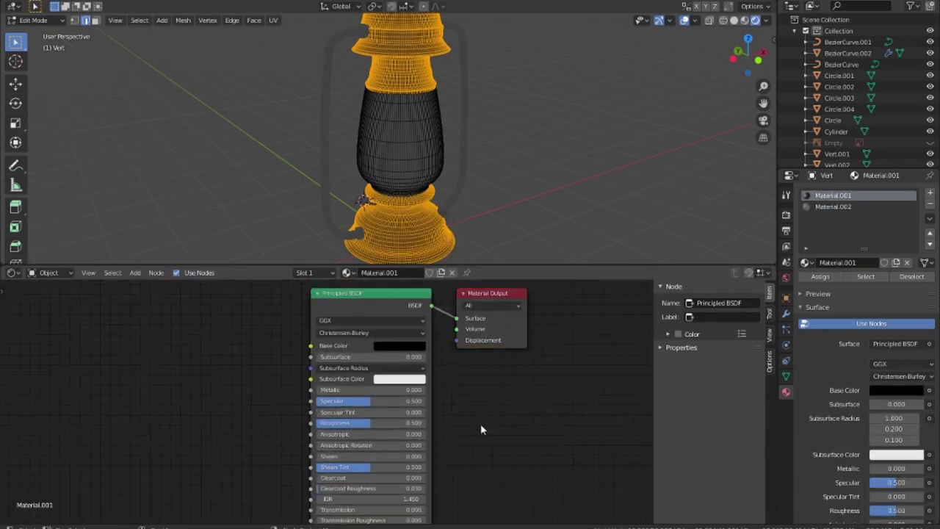
pyautogui.scroll(-1, 480, 424)
# - Switch the Shader Editor to the World node tree with its Background node
pyautogui.click(765, 20)
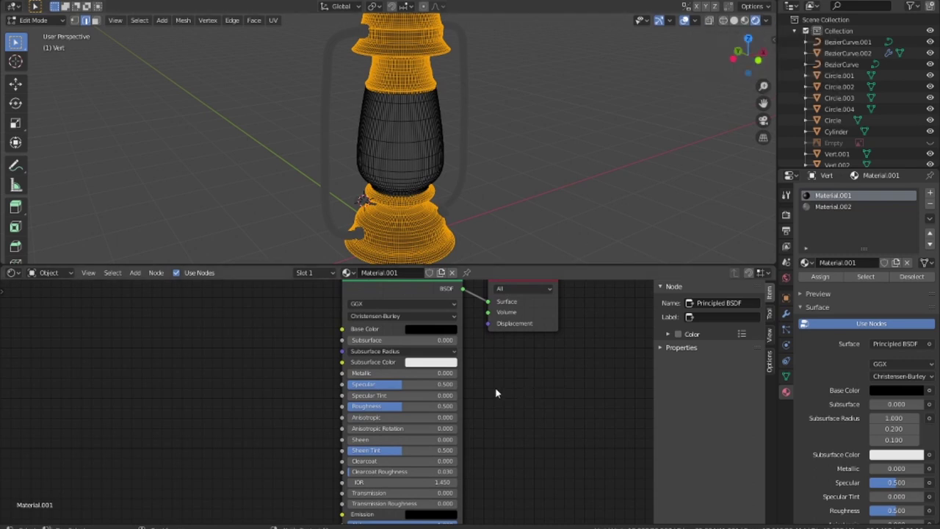
pyautogui.click(13, 272)
pyautogui.click(48, 272)
pyautogui.click(46, 298)
# - Preview the lantern under a different studio HDRI, then switch to rendered shading
pyautogui.scroll(3, 406, 435)
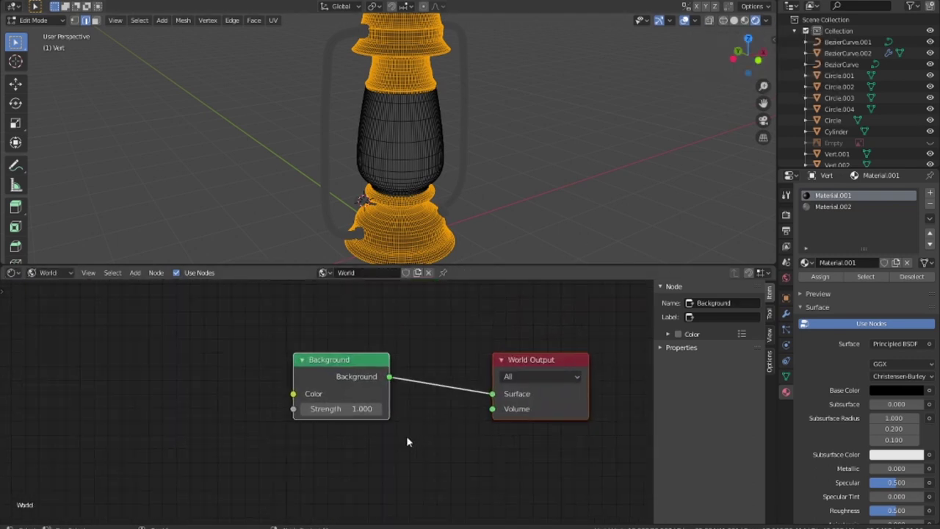
pyautogui.scroll(-1, 422, 426)
pyautogui.moveTo(422, 426); pyautogui.dragTo(424, 428, button='middle')
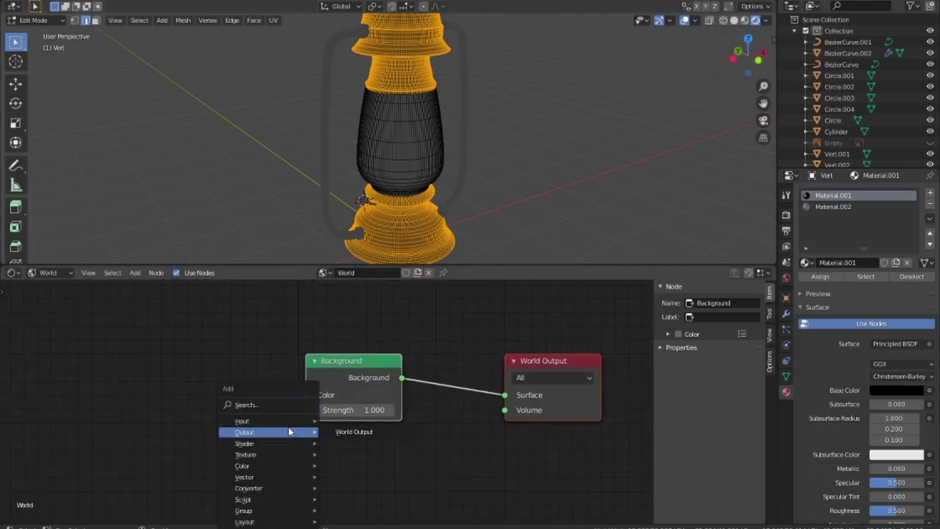
pyautogui.moveTo(268, 443)
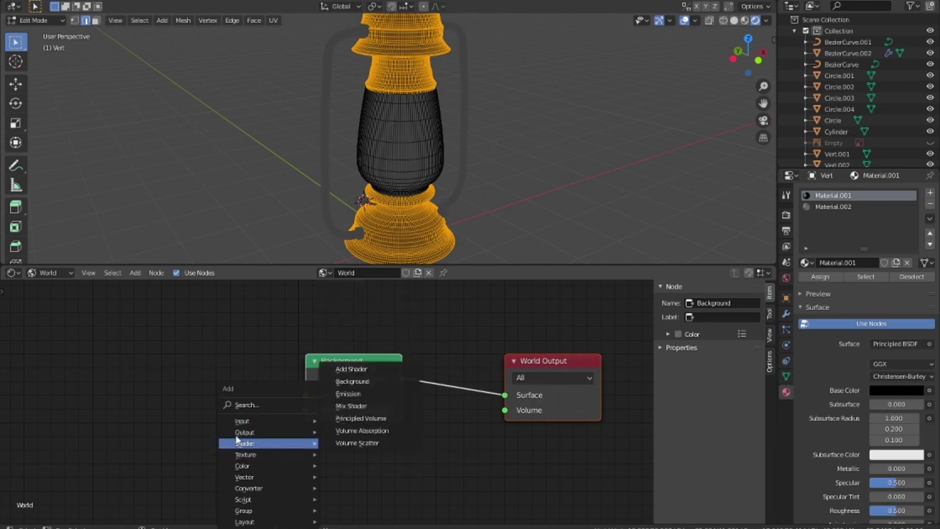
pyautogui.click(743, 20)
pyautogui.click(765, 20)
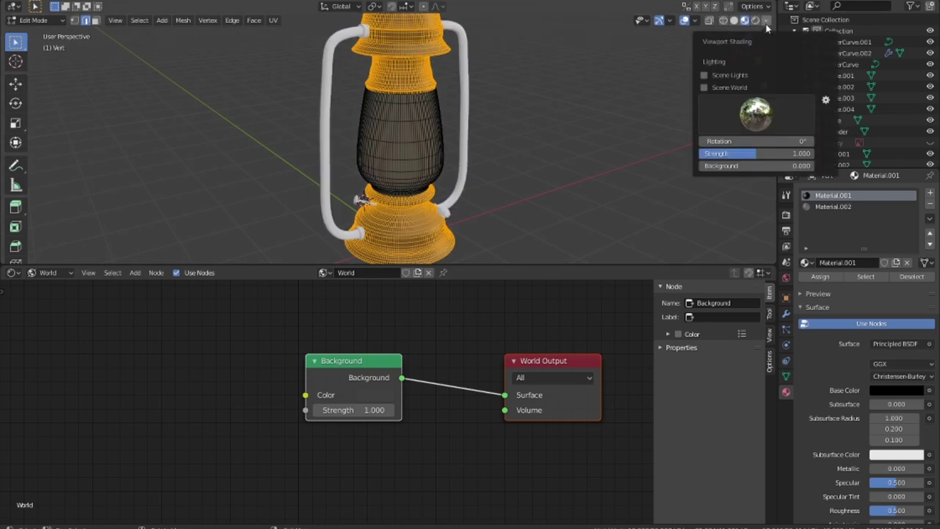
pyautogui.click(739, 157)
pyautogui.click(761, 153)
pyautogui.click(756, 20)
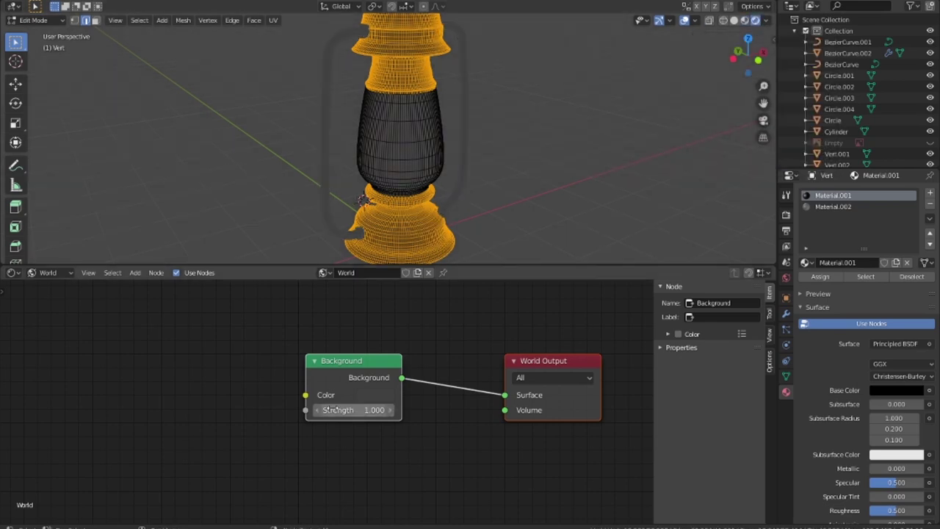
# - Add an Image Texture node feeding Background Color and load abandoned_tank_farm_03_1k.hdr
pyautogui.click(331, 331)
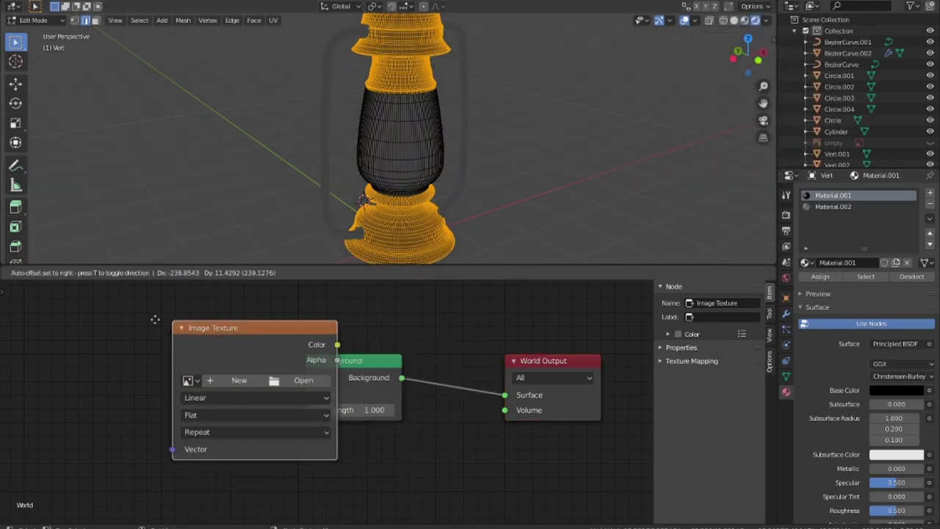
pyautogui.click(301, 349)
pyautogui.moveTo(363, 365); pyautogui.dragTo(430, 365)
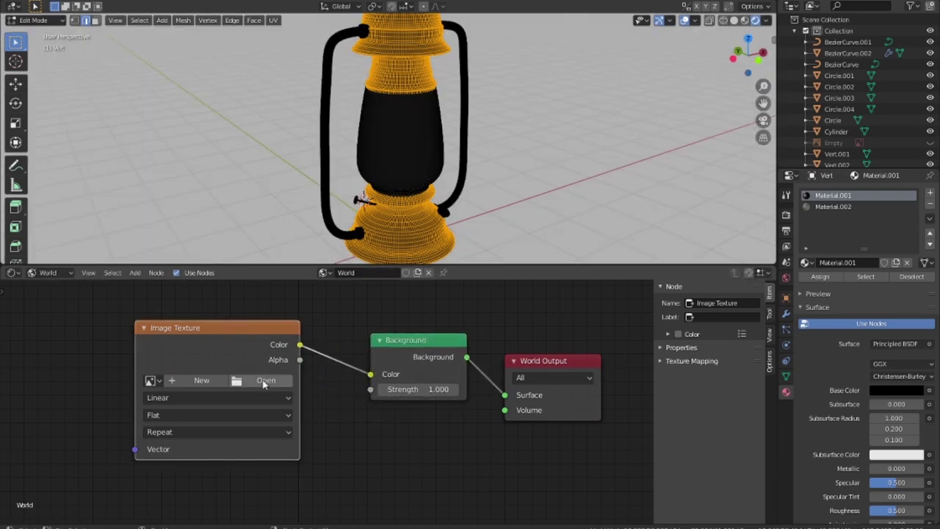
pyautogui.click(257, 379)
pyautogui.click(242, 381)
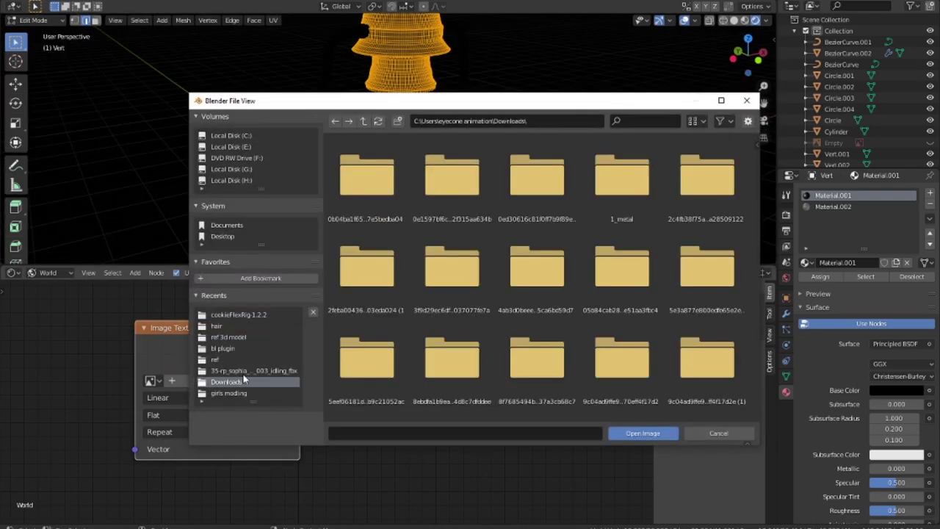
pyautogui.click(220, 325)
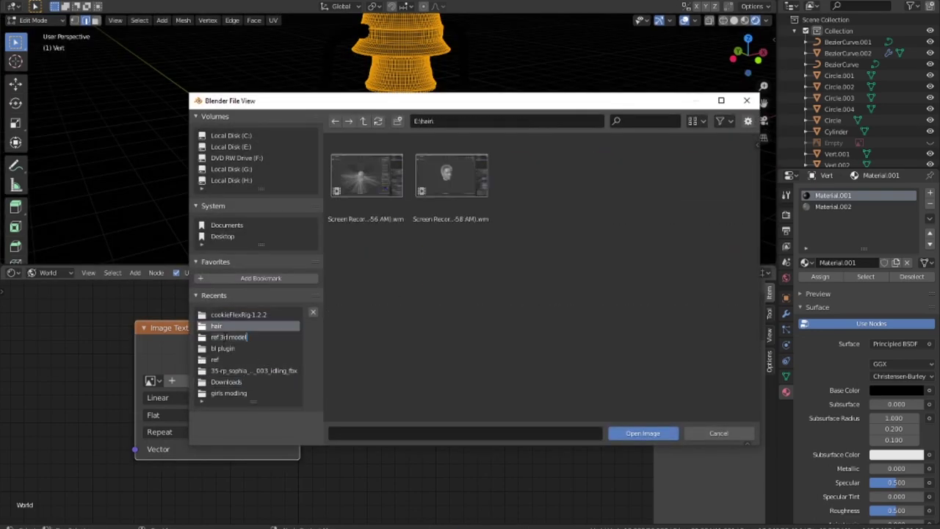
pyautogui.click(217, 351)
pyautogui.doubleClick(461, 265)
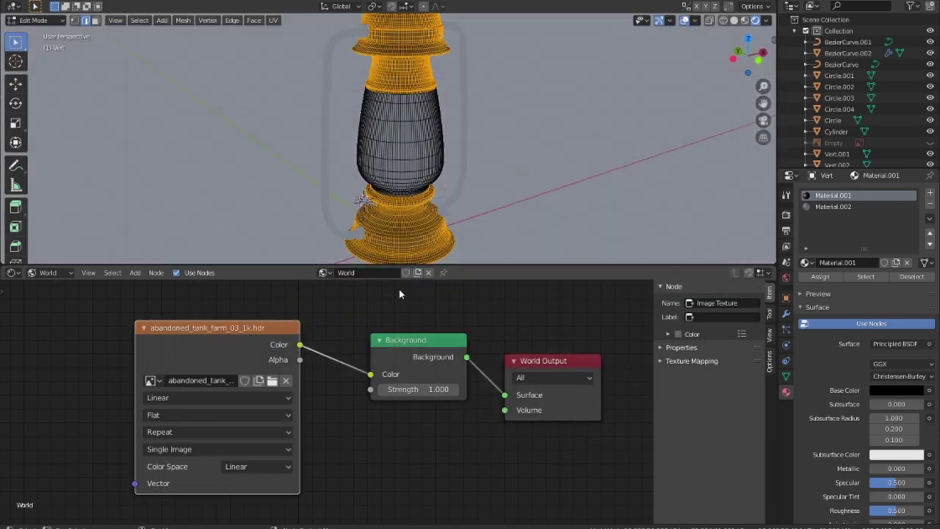
pyautogui.scroll(-2, 485, 193)
pyautogui.scroll(2, 492, 196)
# - Add a first plane, return to Object Mode and check the front and top views
pyautogui.scroll(-4, 499, 198)
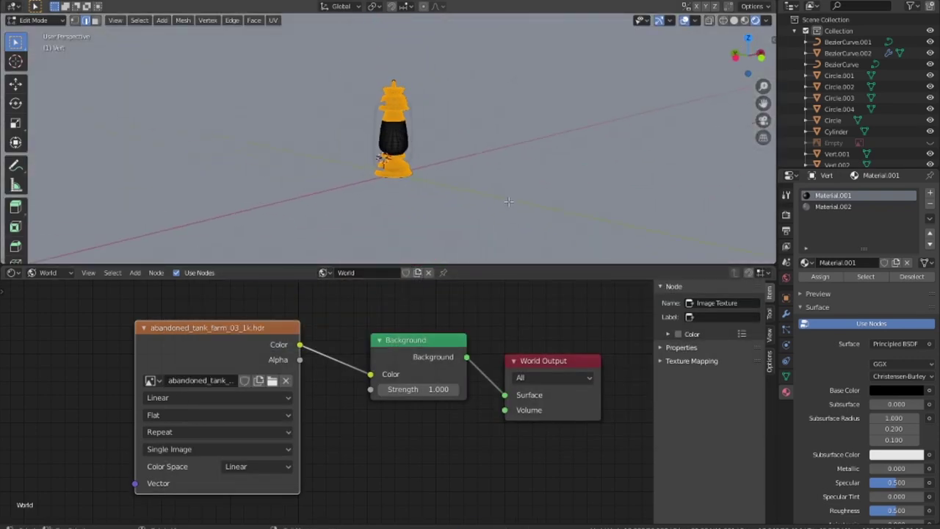
pyautogui.scroll(3, 508, 201)
pyautogui.hotkey('shift', 'a')
pyautogui.click(508, 201)
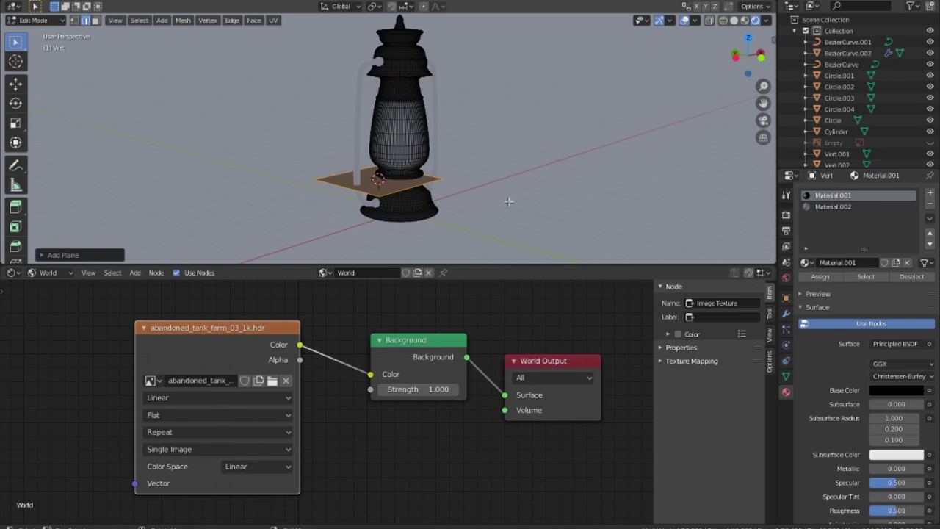
pyautogui.press('Tab')
pyautogui.press('KP_1')
pyautogui.hotkey('shift', 'a')
pyautogui.press('Escape')
pyautogui.press('KP_7')
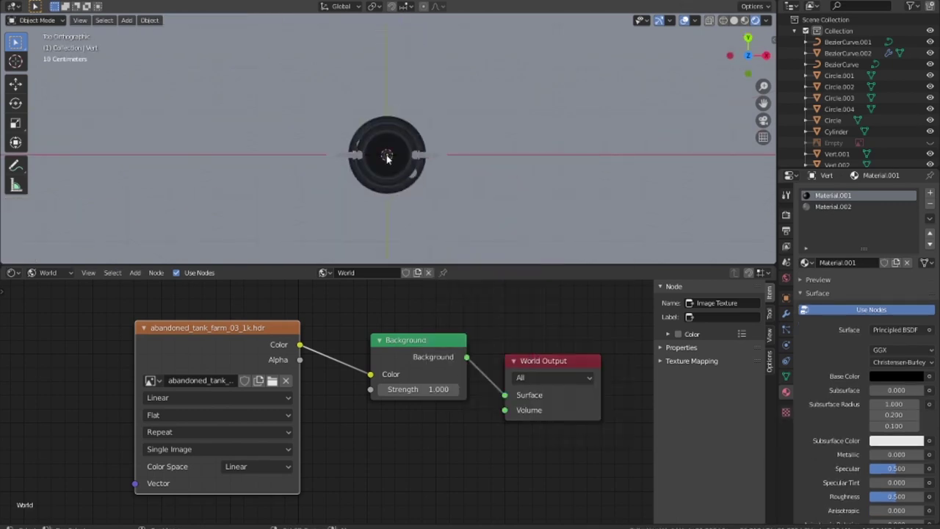
pyautogui.press('KP_1')
# - Add a plane under the lantern and scale it far wider than the lantern
pyautogui.hotkey('shift', 'a')
pyautogui.click(504, 246)
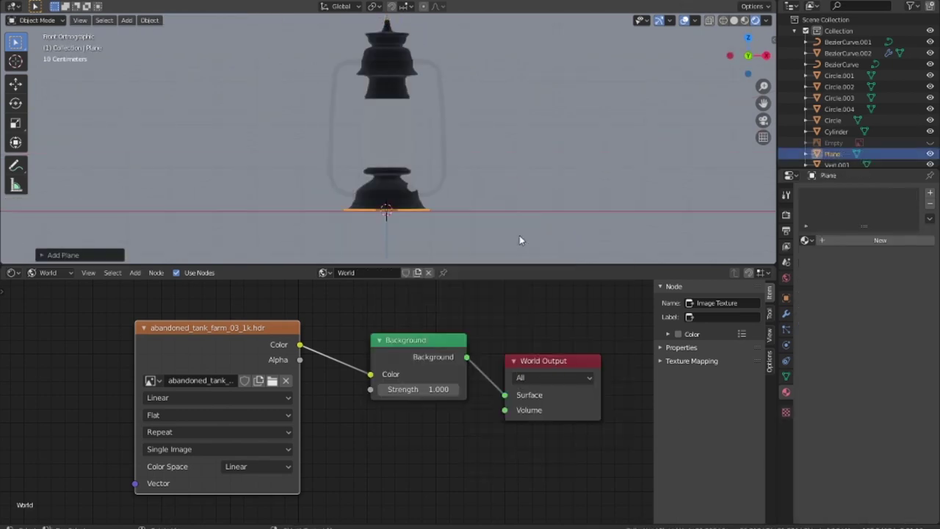
pyautogui.press('s')
pyautogui.click(481, 196)
pyautogui.moveTo(481, 196)
pyautogui.mouseDown(button='middle')
pyautogui.moveTo(561, 218)
pyautogui.moveTo(548, 157)
pyautogui.moveTo(478, 159)
pyautogui.moveTo(518, 154)
pyautogui.moveTo(526, 177)
pyautogui.mouseUp(button='middle')
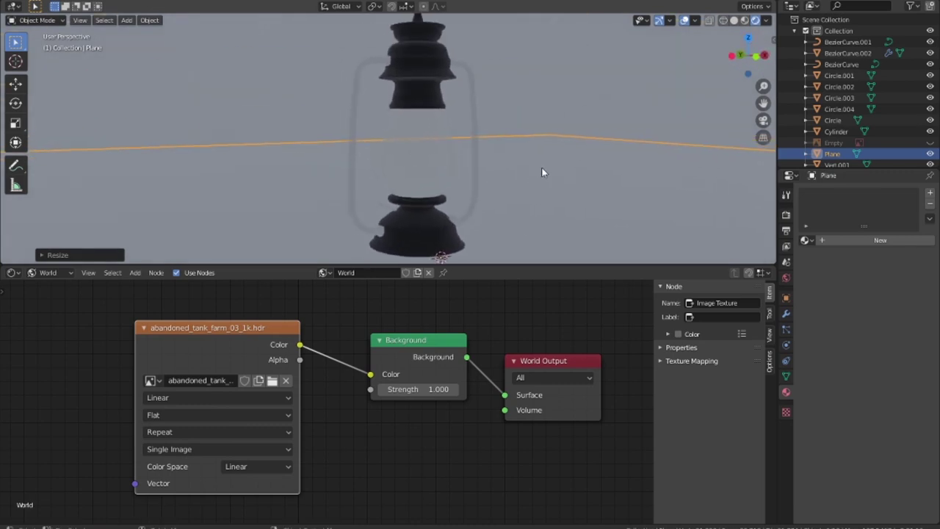
pyautogui.scroll(-3, 147, 399)
pyautogui.moveTo(147, 398); pyautogui.dragTo(294, 380, button='middle')
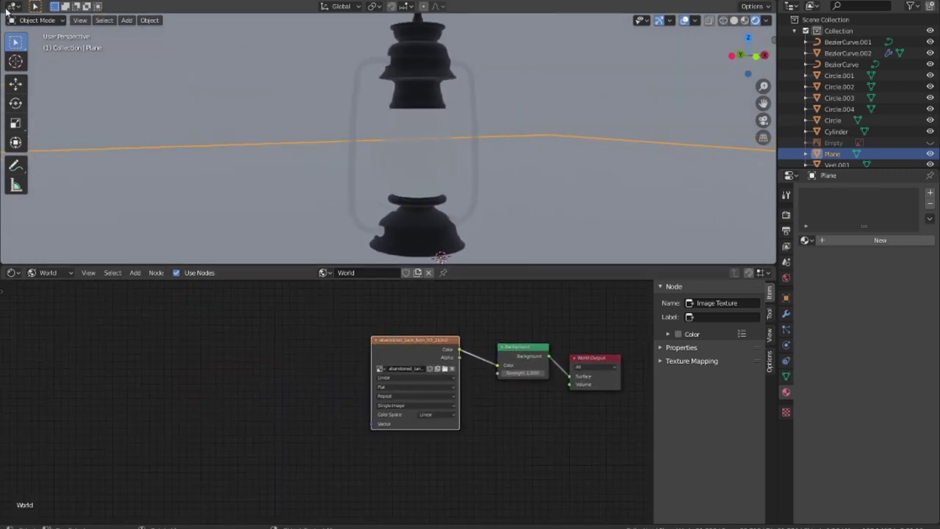
# - Search the add-ons for 'node', enable Node Wrangler, and close Preferences
pyautogui.click(33, 6)
pyautogui.click(82, 152)
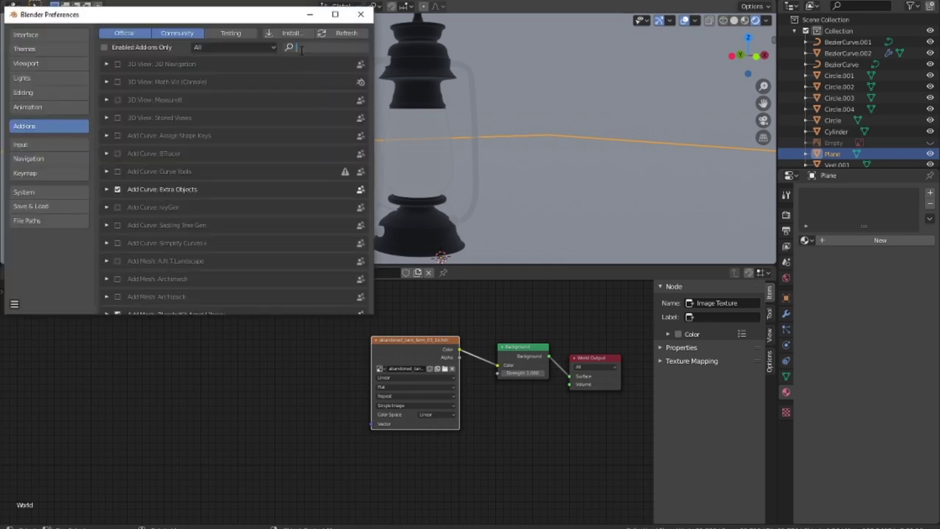
pyautogui.write('la')
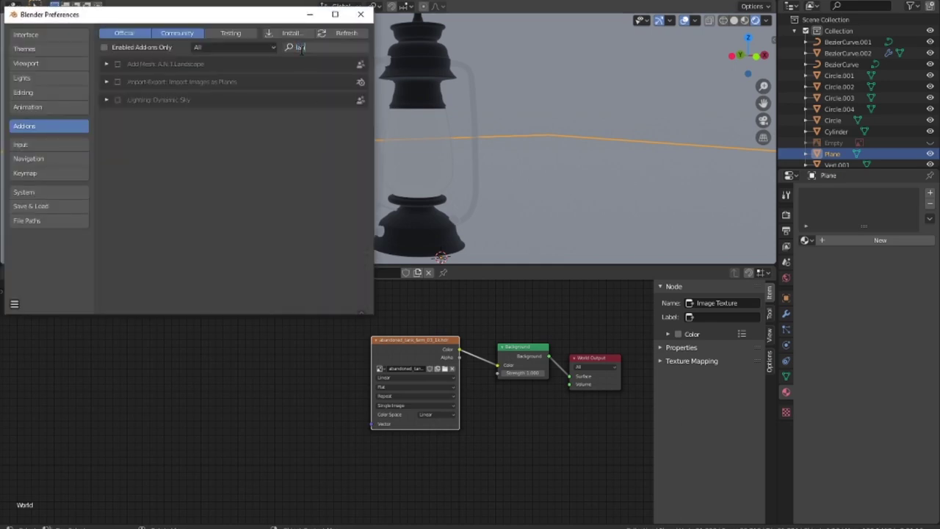
pyautogui.press('BackSpace')
pyautogui.press('BackSpace')
pyautogui.write('t')
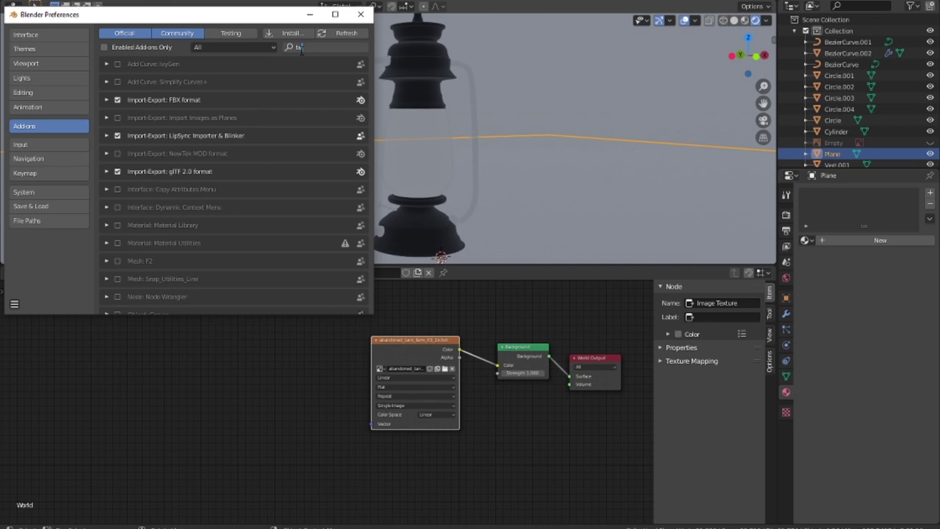
pyautogui.write('l')
pyautogui.press('BackSpace')
pyautogui.press('BackSpace')
pyautogui.press('BackSpace')
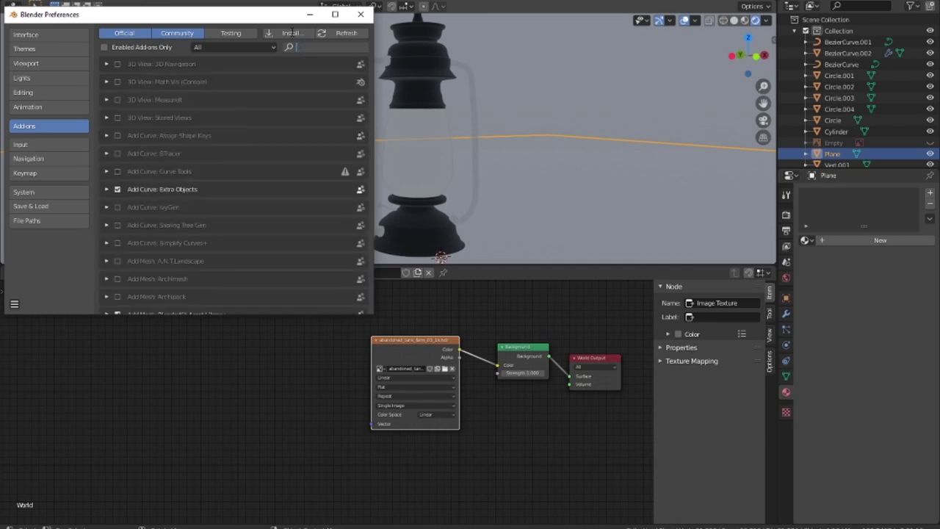
pyautogui.write('node')
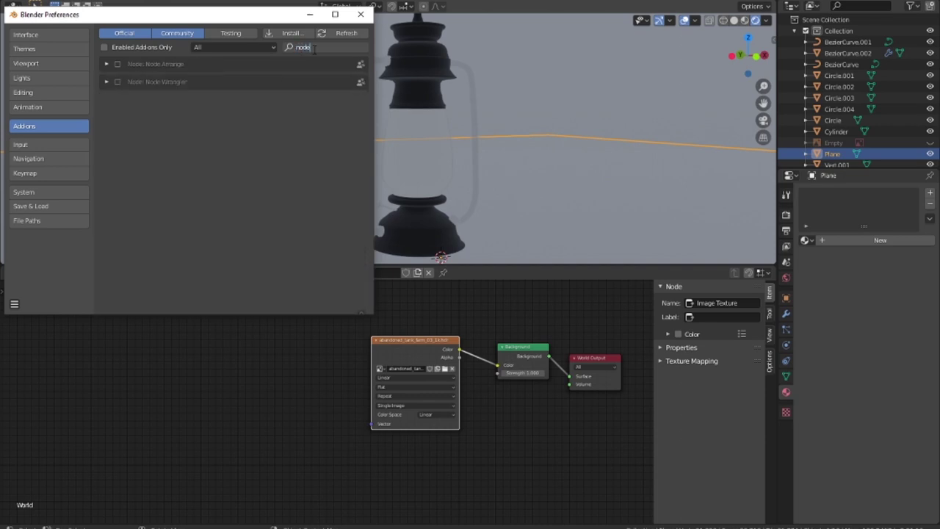
pyautogui.click(117, 82)
pyautogui.click(360, 14)
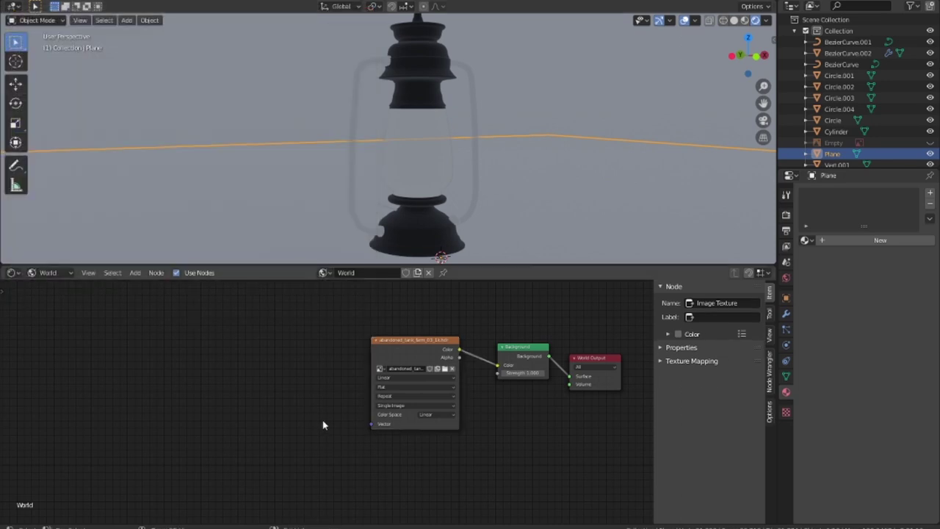
# - Add Texture Coordinate and Mapping nodes to the HDRI image texture with Ctrl+T
pyautogui.hotkey('ctrl', 't')
pyautogui.scroll(-3, 575, 170)
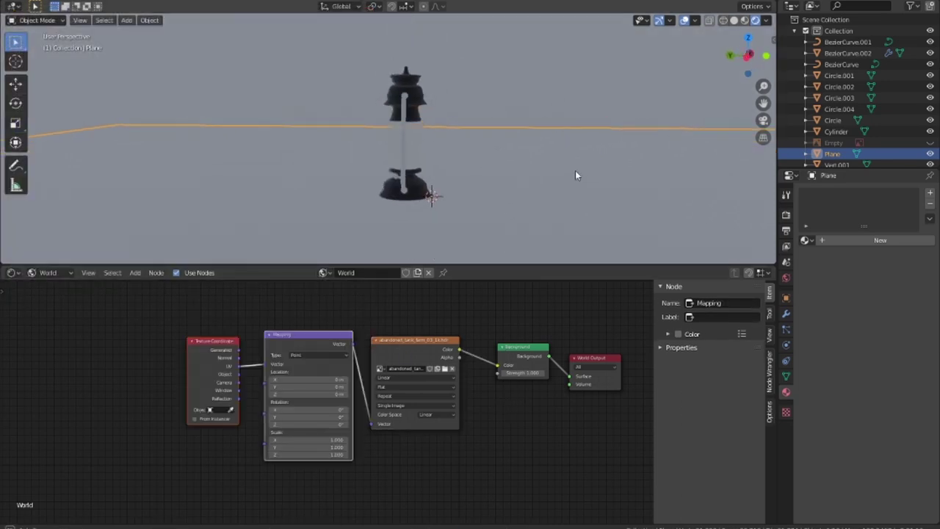
pyautogui.moveTo(574, 170); pyautogui.dragTo(414, 159, button='middle')
pyautogui.scroll(3, 508, 210)
# - Select the lantern's handle and create a new material for it
pyautogui.click(356, 135)
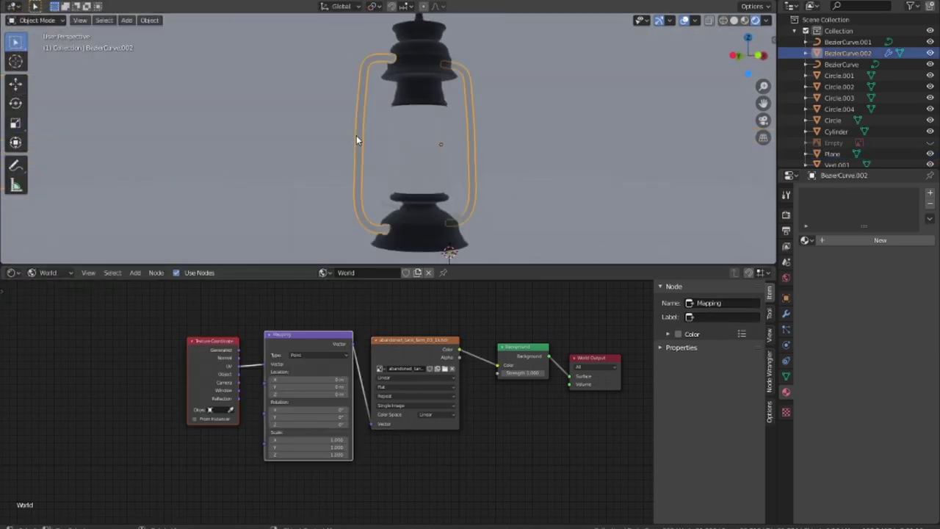
pyautogui.click(50, 285)
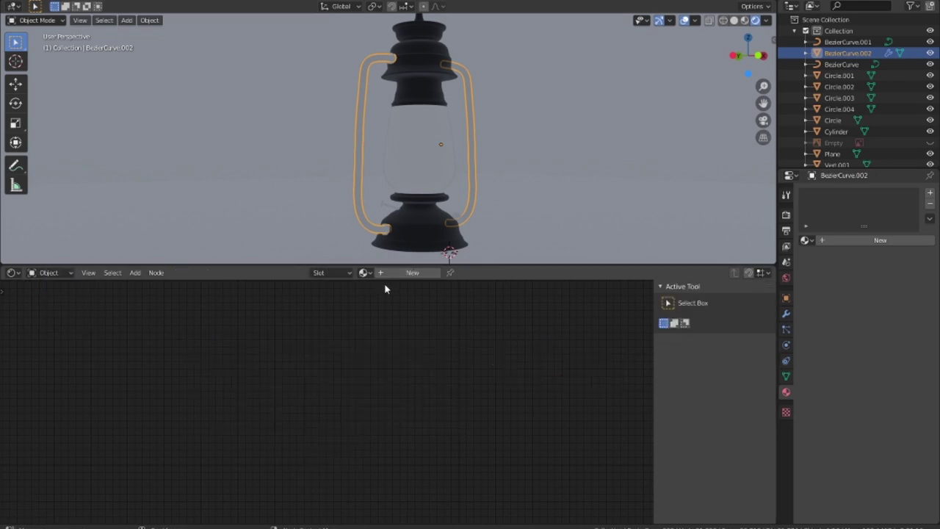
pyautogui.click(358, 273)
pyautogui.scroll(2, 388, 250)
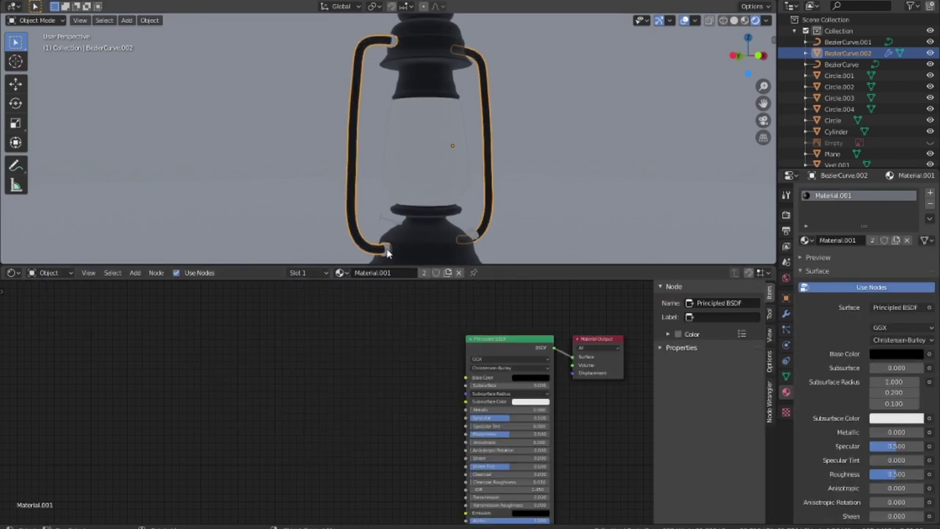
# - Assign Material.001 to three more metal parts of the lantern
pyautogui.click(385, 248)
pyautogui.click(342, 273)
pyautogui.click(382, 300)
pyautogui.click(474, 235)
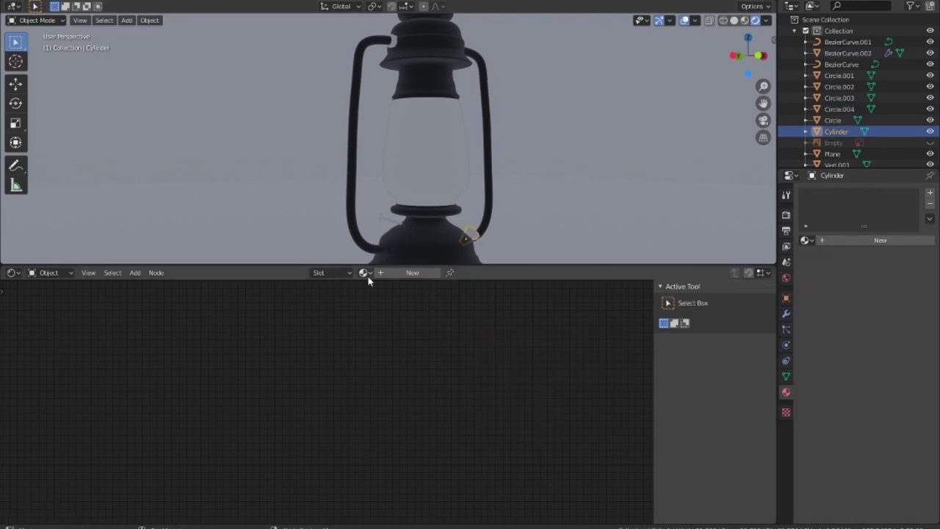
pyautogui.click(341, 273)
pyautogui.click(382, 297)
pyautogui.click(384, 219)
pyautogui.click(341, 273)
pyautogui.click(390, 298)
# - Assign Material.001 to the left and right handle mounts
pyautogui.moveTo(382, 139); pyautogui.dragTo(409, 130, button='middle')
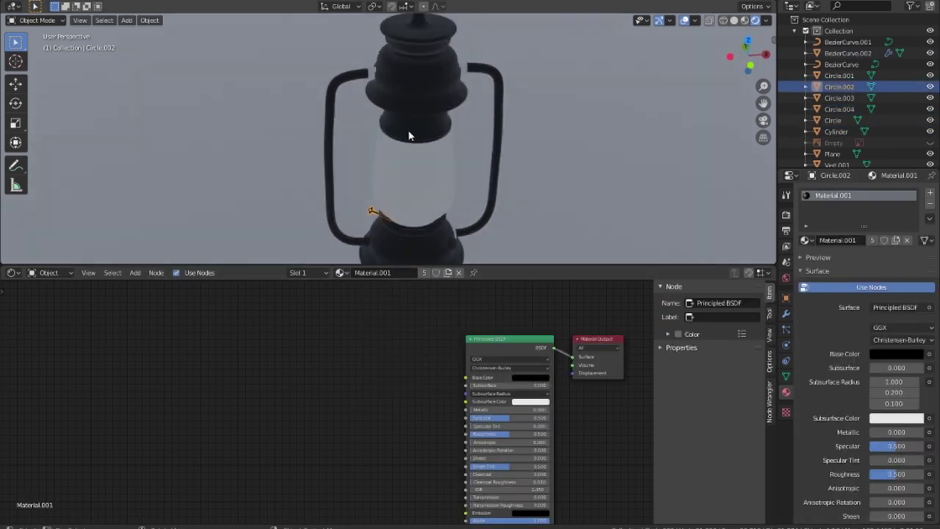
pyautogui.click(372, 73)
pyautogui.click(342, 273)
pyautogui.click(382, 300)
pyautogui.click(459, 69)
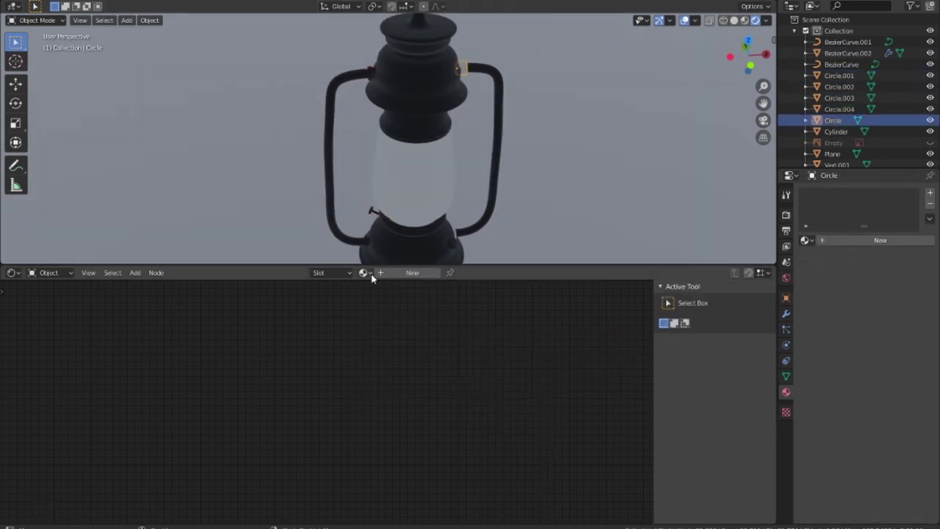
pyautogui.click(364, 273)
pyautogui.click(378, 300)
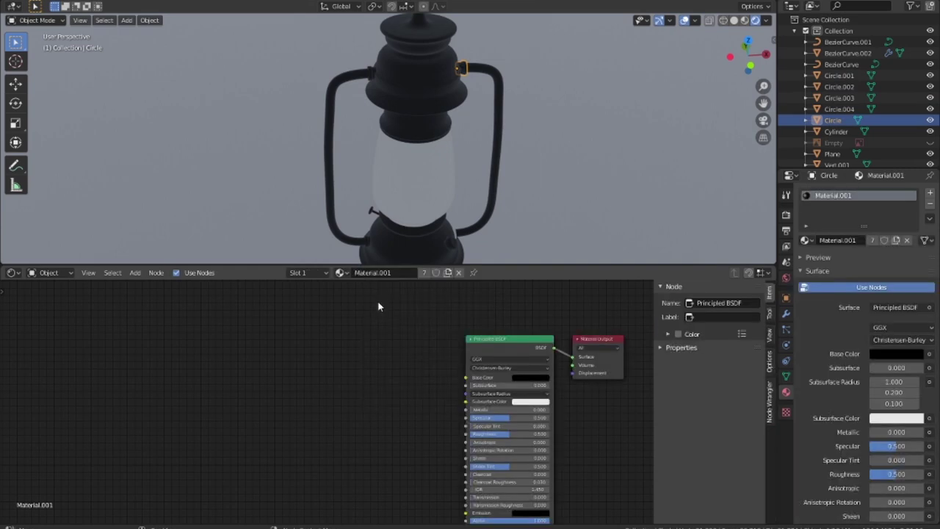
# - Assign Material.001 to the small ring part near the lantern's base
pyautogui.scroll(-1, 379, 313)
pyautogui.scroll(-3, 453, 197)
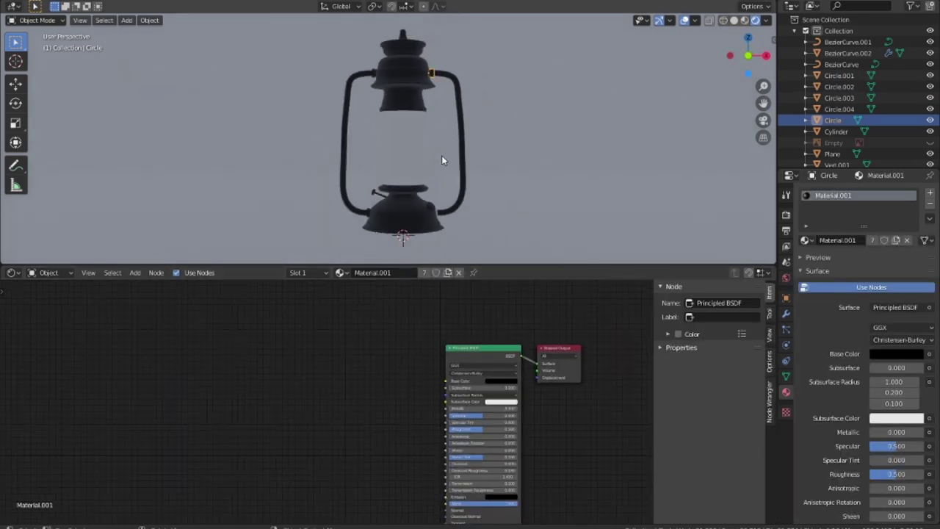
pyautogui.moveTo(442, 155); pyautogui.dragTo(480, 196, button='middle')
pyautogui.scroll(2, 479, 195)
pyautogui.scroll(1, 432, 211)
pyautogui.click(430, 211)
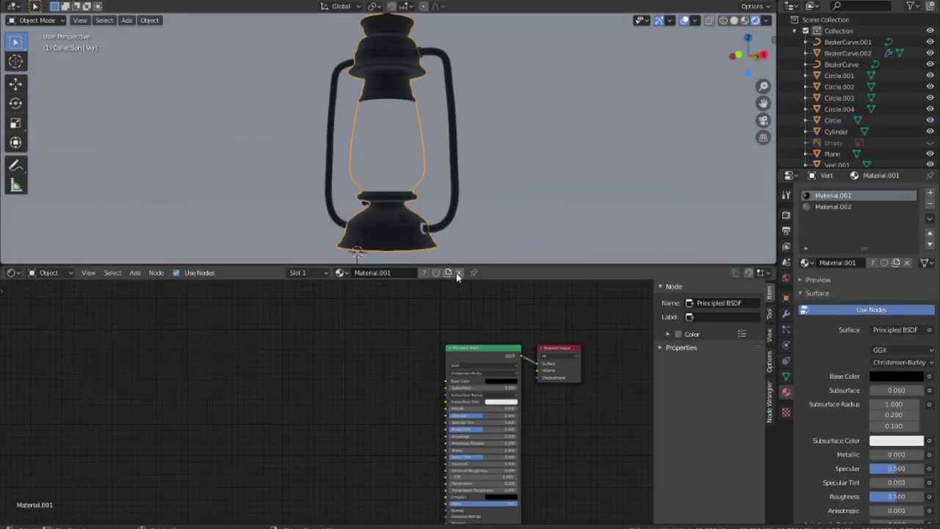
pyautogui.click(364, 272)
pyautogui.click(378, 301)
pyautogui.moveTo(440, 212)
pyautogui.mouseDown(button='middle')
pyautogui.moveTo(495, 187)
pyautogui.moveTo(546, 194)
pyautogui.moveTo(506, 250)
pyautogui.moveTo(470, 206)
pyautogui.mouseUp(button='middle')
pyautogui.scroll(3, 543, 183)
pyautogui.scroll(2, 504, 393)
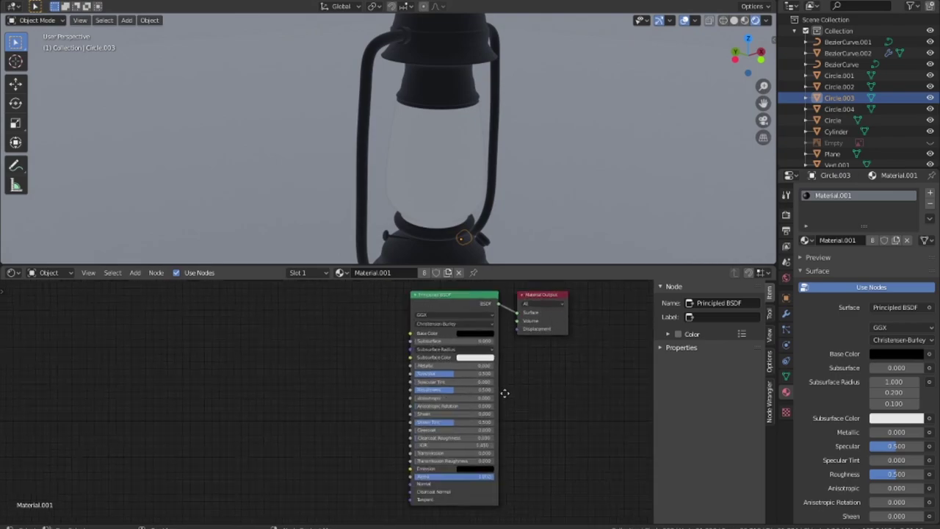
pyautogui.scroll(1, 504, 393)
# - Switch the render engine to Cycles and zoom out to see the whole lantern
pyautogui.click(785, 214)
pyautogui.click(902, 192)
pyautogui.click(889, 231)
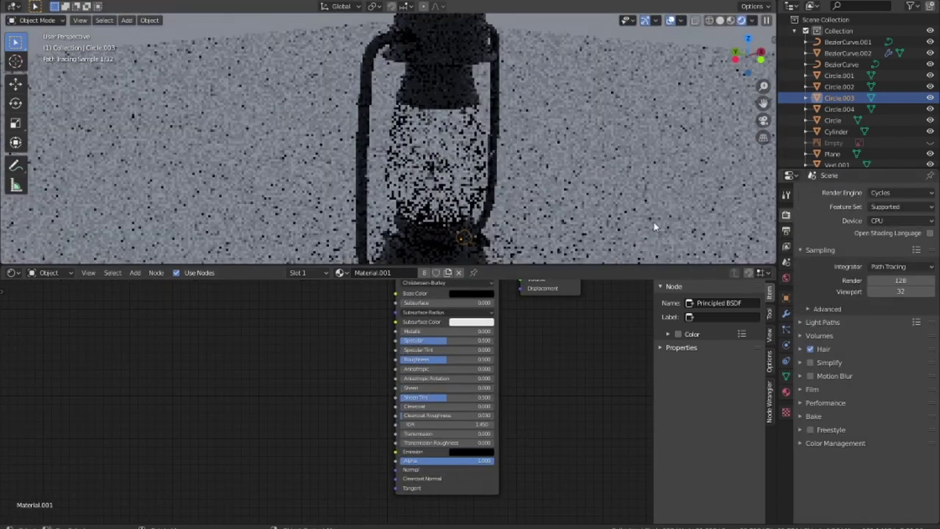
pyautogui.scroll(-4, 654, 226)
pyautogui.moveTo(653, 226); pyautogui.dragTo(492, 204, button='middle')
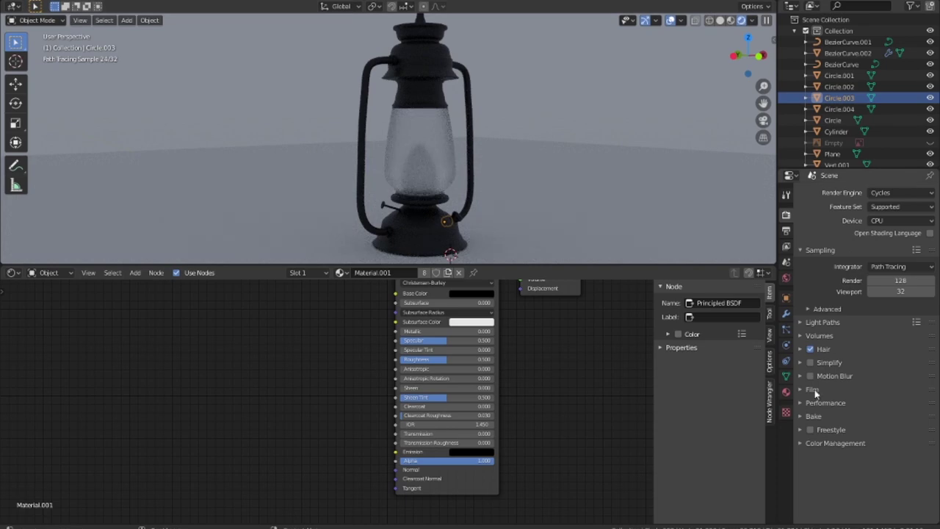
# - Confirm Cycles, then raise Material.001's Roughness to about 0.73 and Metallic to 0.877
pyautogui.click(902, 230)
pyautogui.click(893, 196)
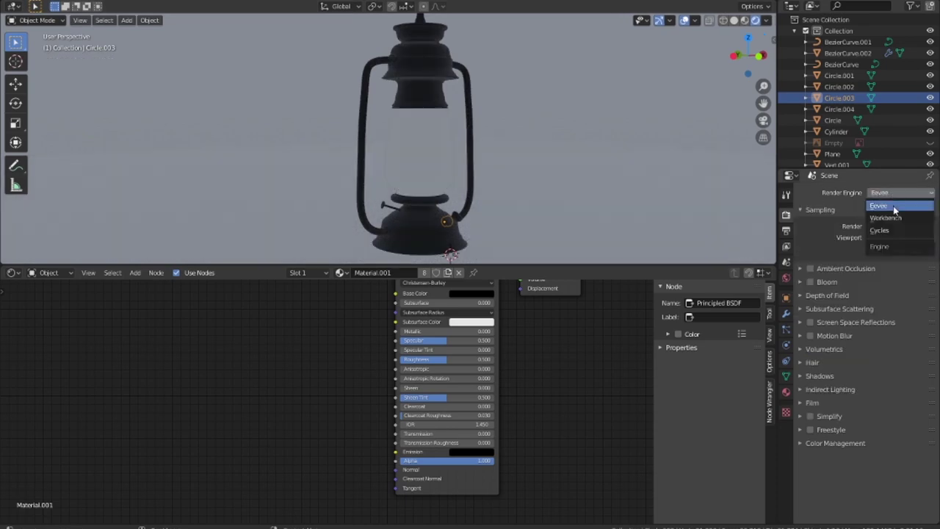
pyautogui.click(890, 231)
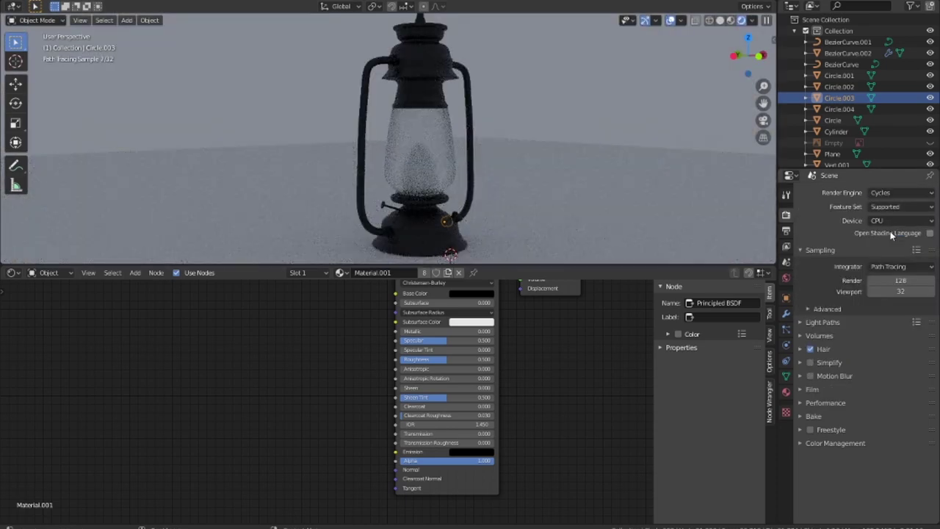
pyautogui.moveTo(446, 359); pyautogui.dragTo(466, 359)
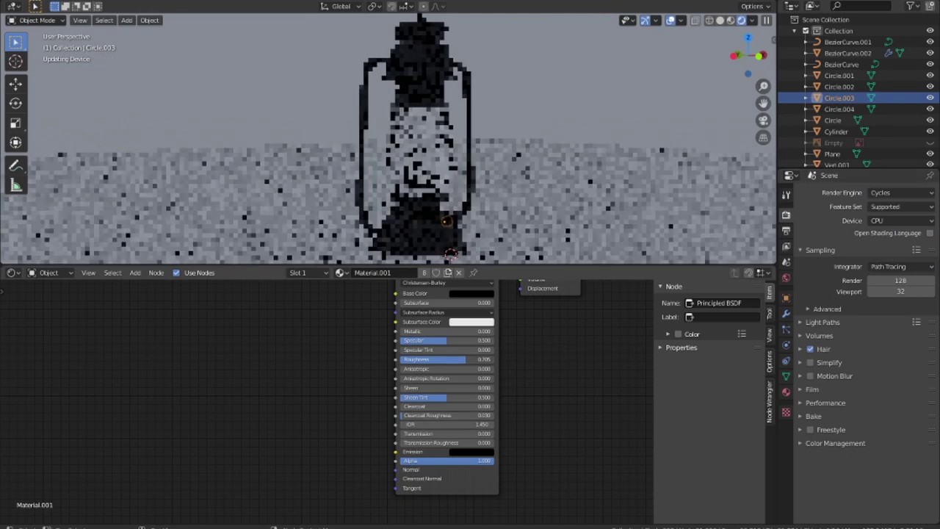
pyautogui.moveTo(411, 331); pyautogui.dragTo(436, 331)
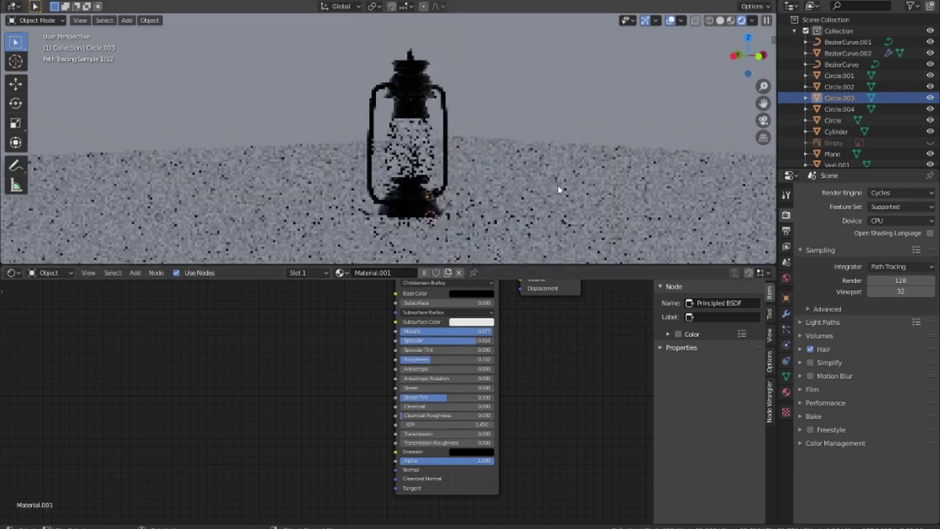
# - Add a sun light above-left of the lantern and rotate it to angle its light
pyautogui.press('`')
pyautogui.click(366, 122)
pyautogui.hotkey('shift', 'a')
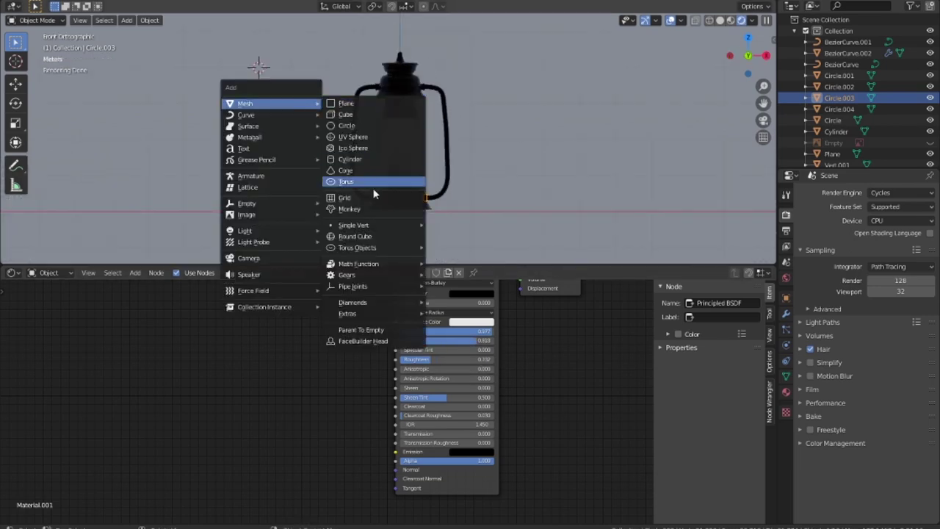
pyautogui.moveTo(244, 231)
pyautogui.click(346, 243)
pyautogui.press('r')
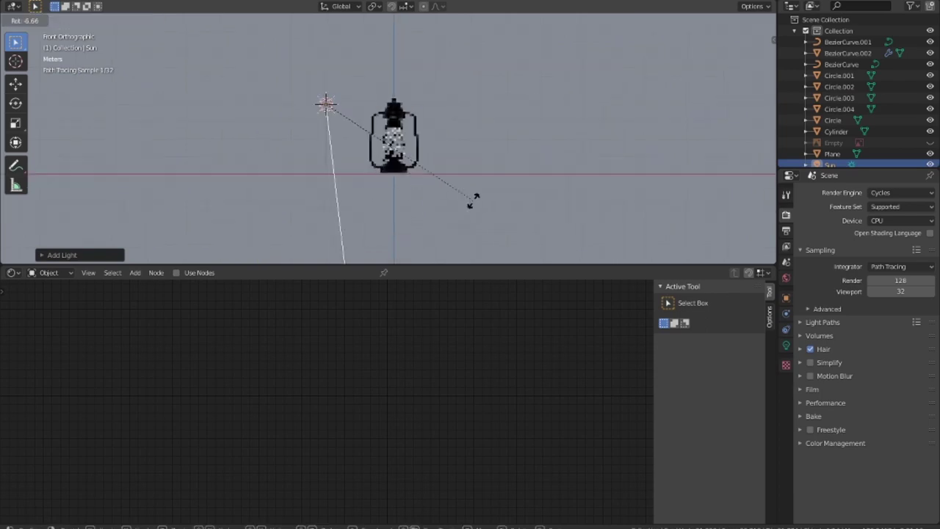
pyautogui.click(552, 133)
# - Select the lantern and raise its metal material's Metallic value to 0.609
pyautogui.scroll(2, 517, 143)
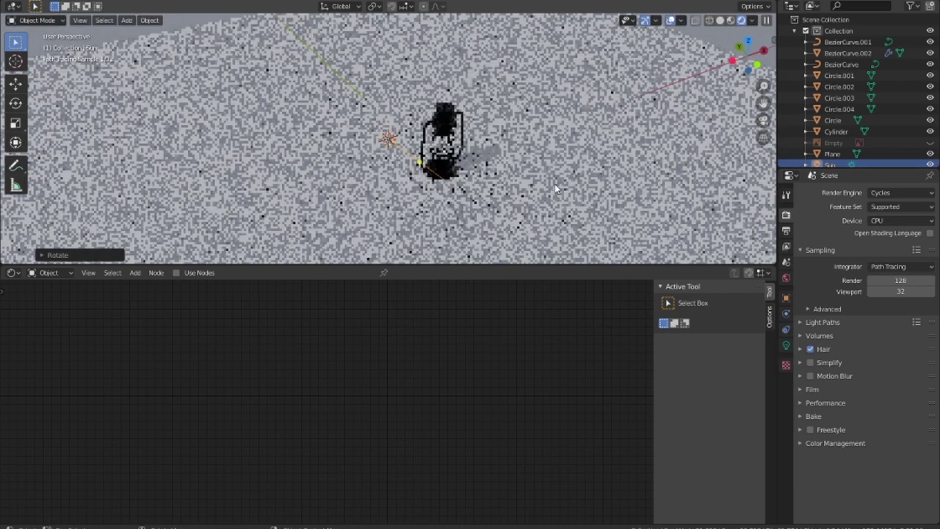
pyautogui.moveTo(516, 138)
pyautogui.mouseDown(button='middle')
pyautogui.moveTo(529, 220)
pyautogui.moveTo(534, 154)
pyautogui.mouseUp(button='middle')
pyautogui.click(478, 220)
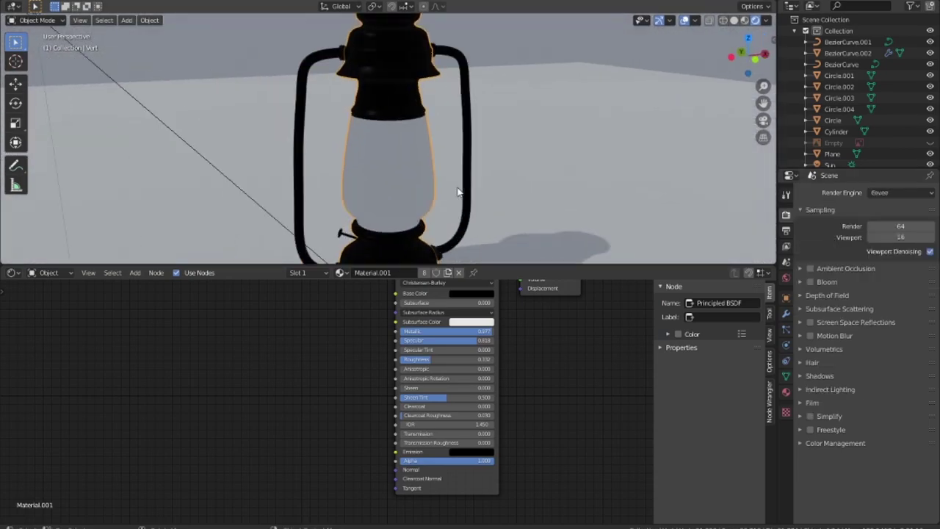
pyautogui.moveTo(448, 331)
pyautogui.mouseDown()
pyautogui.moveTo(460, 335)
pyautogui.moveTo(440, 359)
pyautogui.moveTo(452, 359)
pyautogui.moveTo(455, 331)
pyautogui.mouseUp()
pyautogui.scroll(-2, 484, 178)
pyautogui.moveTo(407, 158); pyautogui.dragTo(472, 200, button='middle')
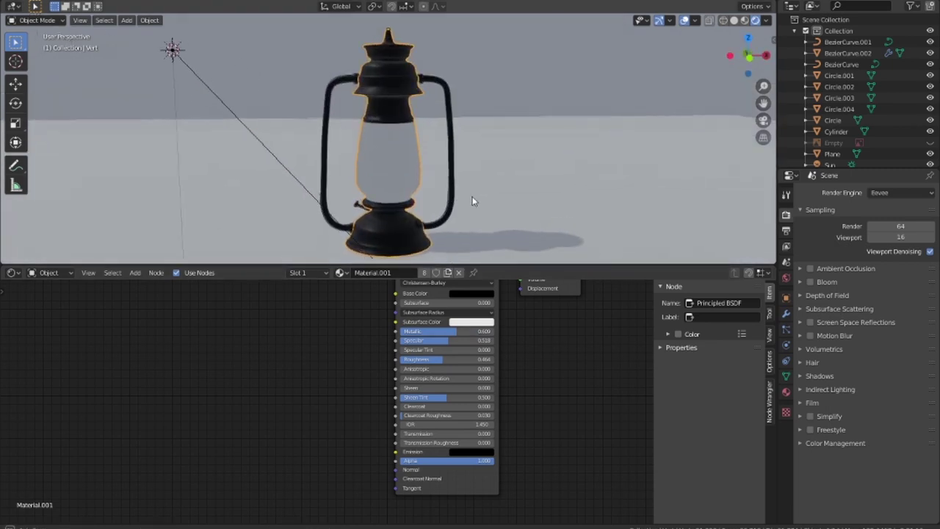
pyautogui.moveTo(411, 220)
pyautogui.mouseDown(button='middle')
pyautogui.moveTo(483, 199)
pyautogui.moveTo(275, 213)
pyautogui.moveTo(413, 182)
pyautogui.mouseUp(button='middle')
# - Use wireframe view to see inside the glass and select the flame object
pyautogui.scroll(2, 413, 182)
pyautogui.press('Tab')
pyautogui.hotkey('shift', 'z')
pyautogui.scroll(3, 400, 197)
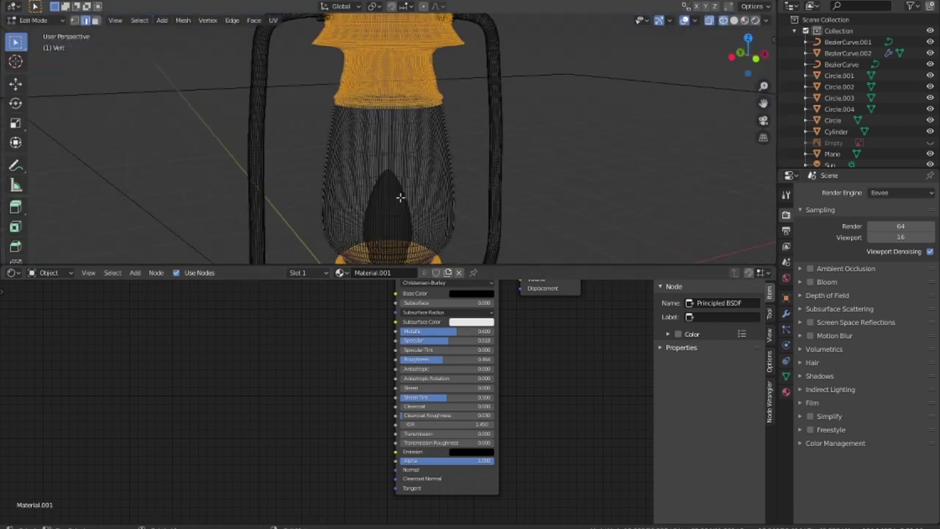
pyautogui.press('Tab')
pyautogui.click(400, 197)
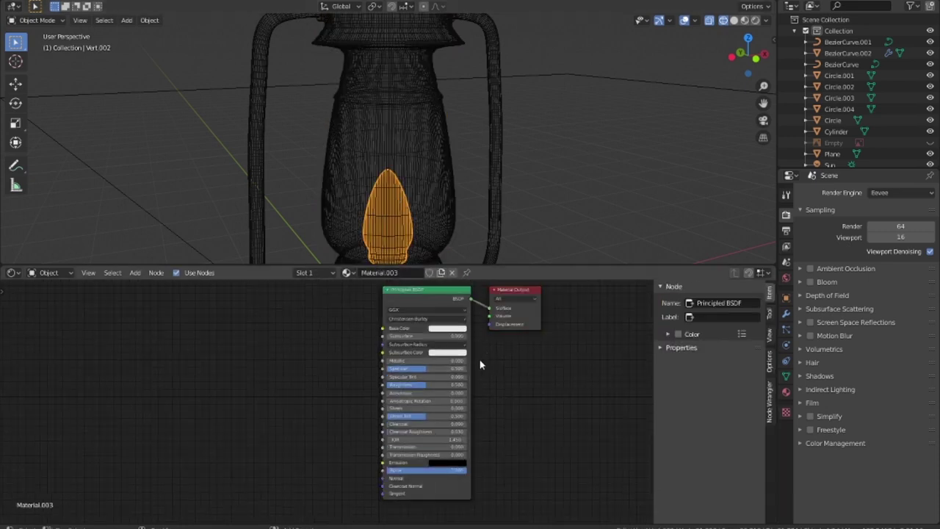
# - Replace the flame's Principled BSDF with a yellow Emission shader and preview it rendered
pyautogui.click(452, 289)
pyautogui.press('x')
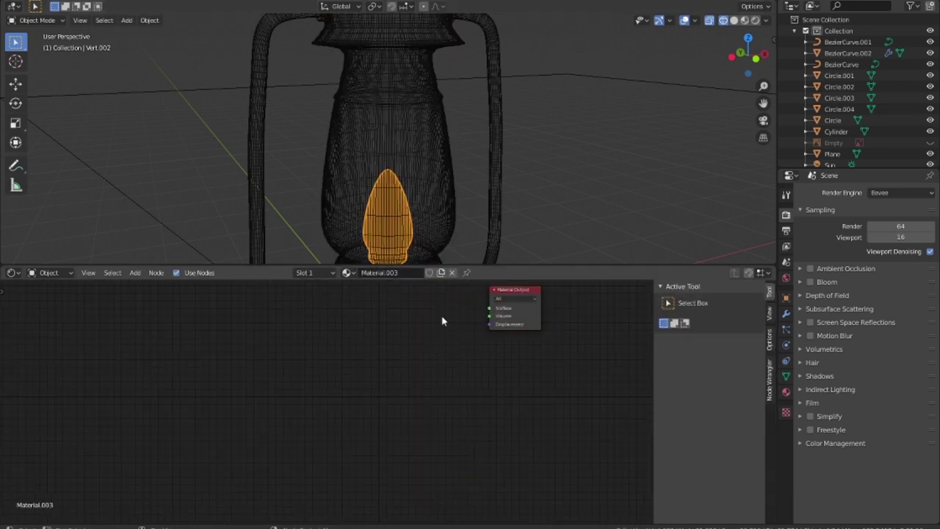
pyautogui.hotkey('shift', 'a')
pyautogui.moveTo(387, 355)
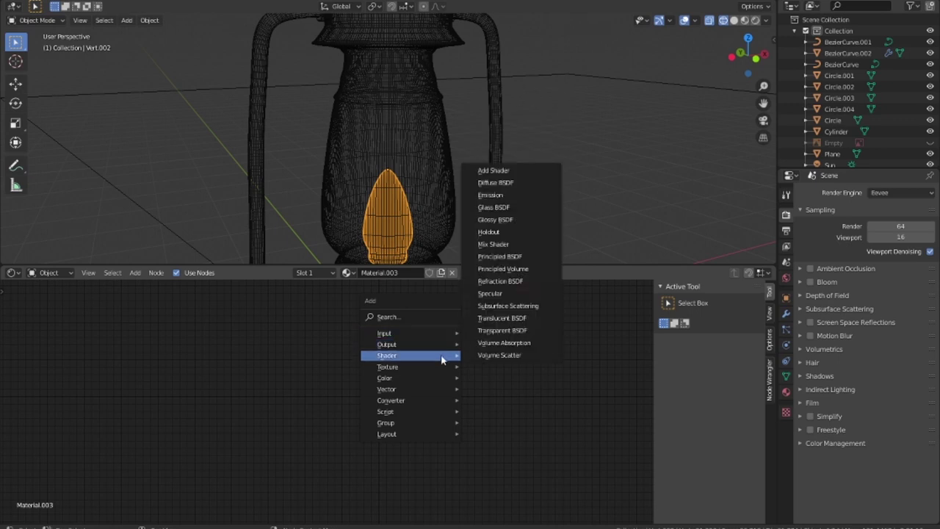
pyautogui.click(491, 196)
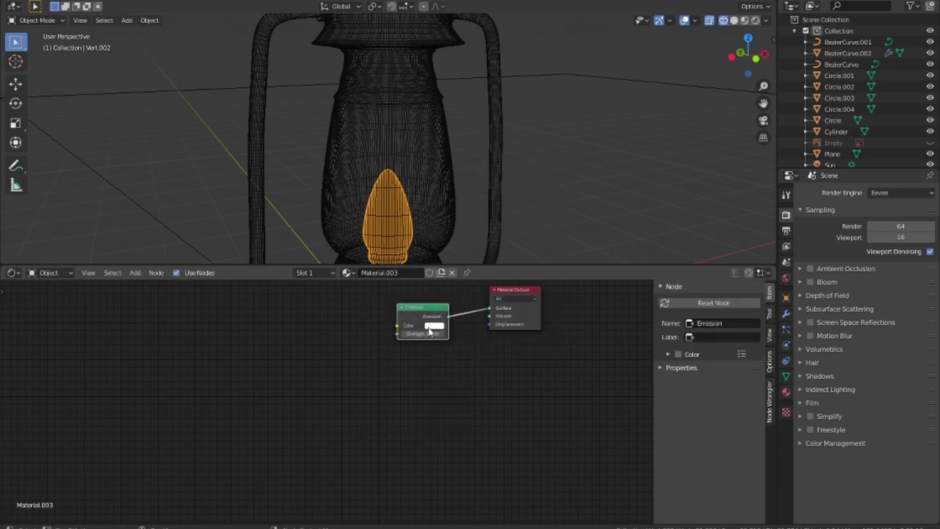
pyautogui.click(430, 326)
pyautogui.click(470, 226)
pyautogui.hotkey('shift', 'z')
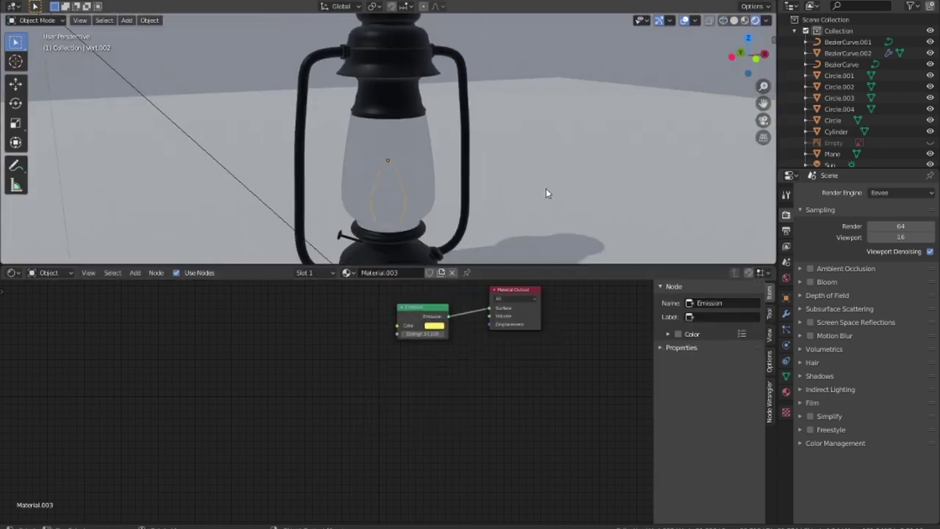
pyautogui.moveTo(546, 193); pyautogui.dragTo(615, 213, button='middle')
# - Turn on screen space reflections, ambient occlusion and bloom in the render settings
pyautogui.click(810, 321)
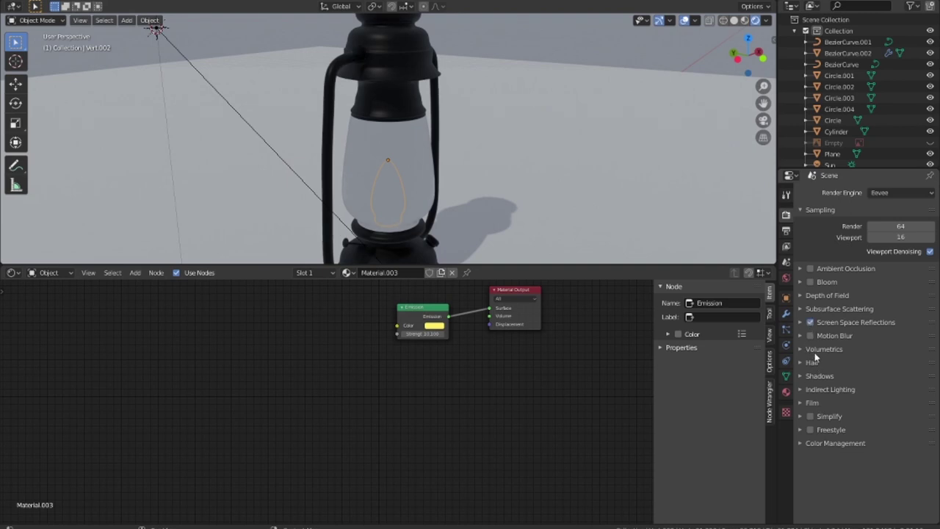
pyautogui.click(810, 268)
pyautogui.click(810, 282)
pyautogui.click(801, 282)
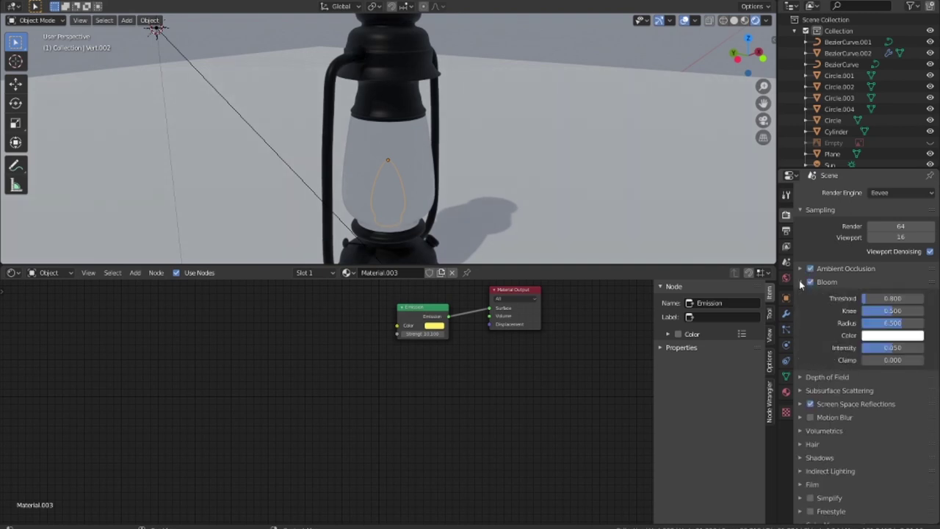
pyautogui.click(800, 284)
pyautogui.click(799, 375)
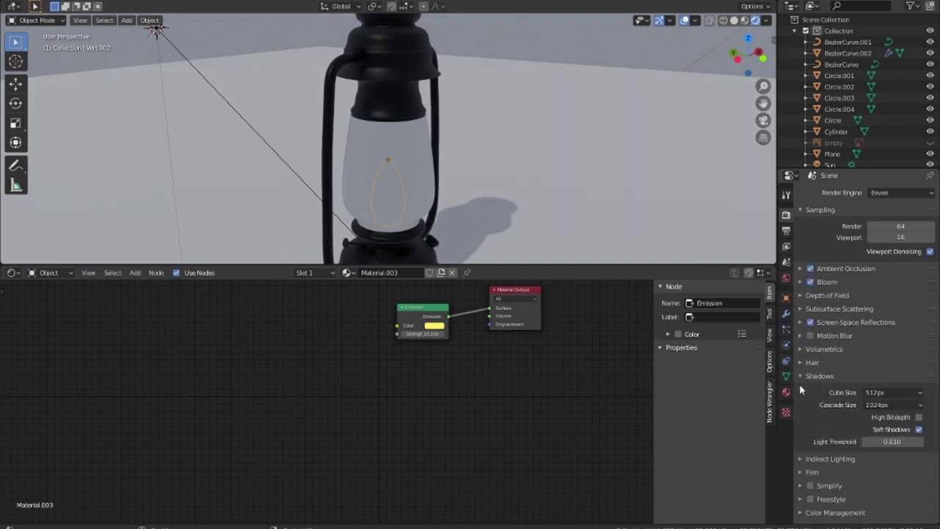
pyautogui.click(800, 375)
# - Switch the render engine to Cycles and lower the flame's emission strength to 1.100
pyautogui.moveTo(440, 213); pyautogui.dragTo(558, 209, button='middle')
pyautogui.click(888, 192)
pyautogui.click(889, 233)
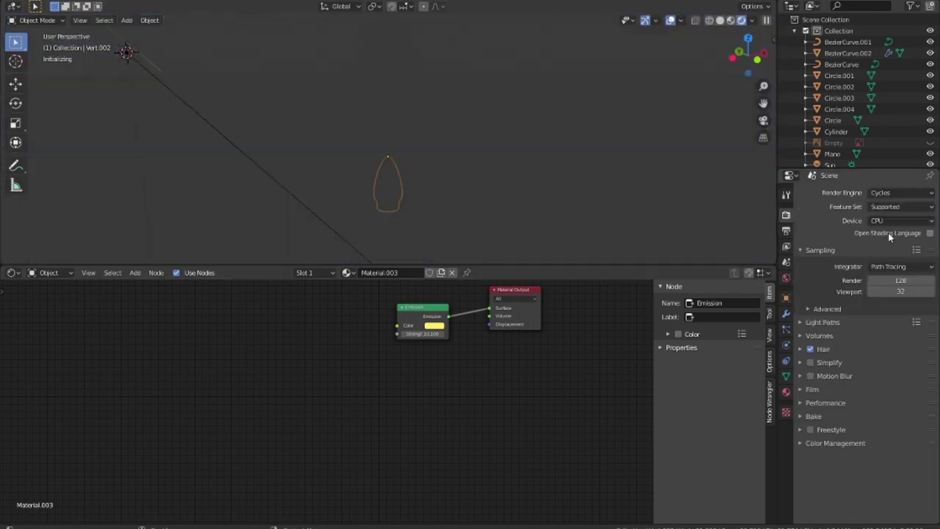
pyautogui.moveTo(411, 191)
pyautogui.mouseDown(button='middle')
pyautogui.moveTo(470, 192)
pyautogui.moveTo(439, 189)
pyautogui.moveTo(439, 154)
pyautogui.mouseUp(button='middle')
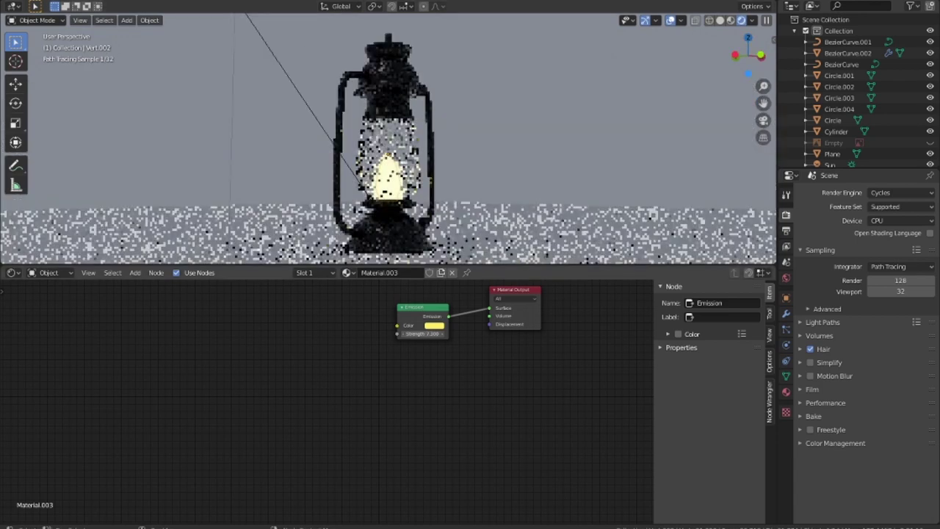
pyautogui.moveTo(422, 333); pyautogui.dragTo(408, 333)
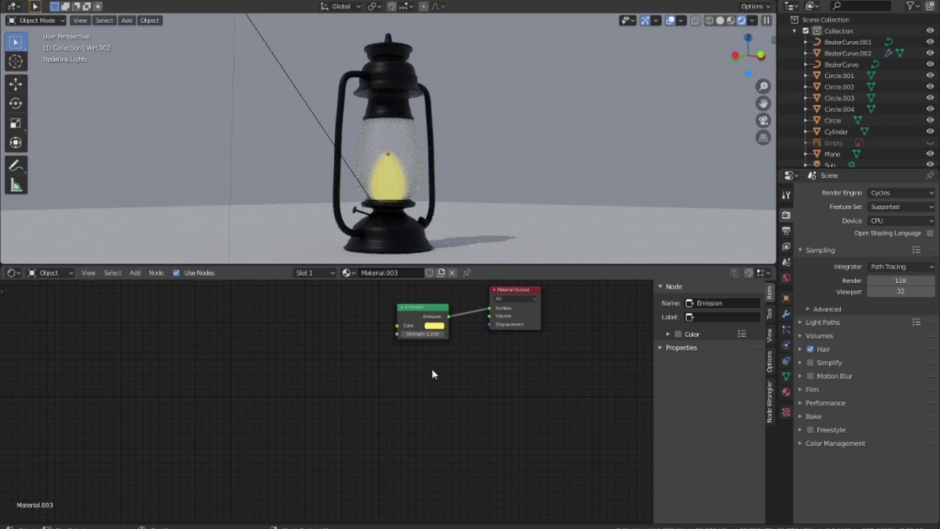
# - Set the flame's emission strength to about 3.8 and its colour to pale cream
pyautogui.moveTo(422, 333); pyautogui.dragTo(415, 333)
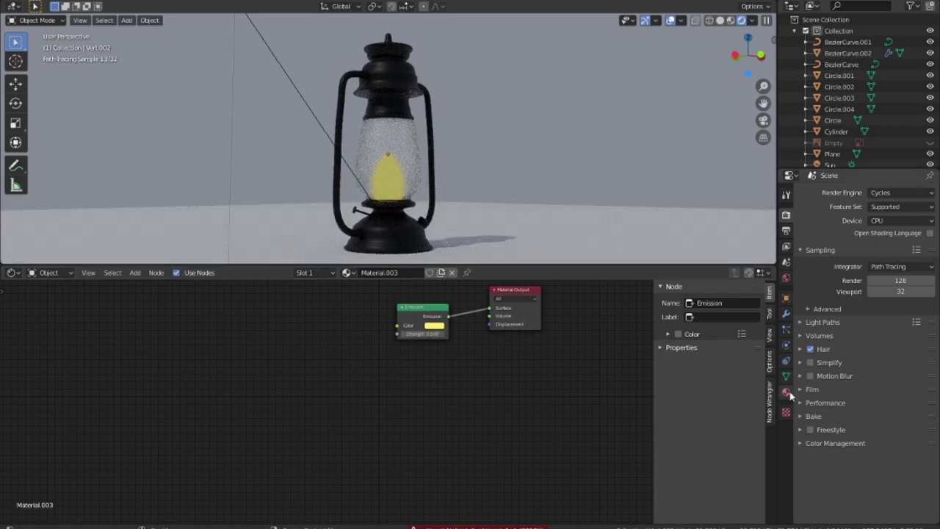
pyautogui.click(786, 391)
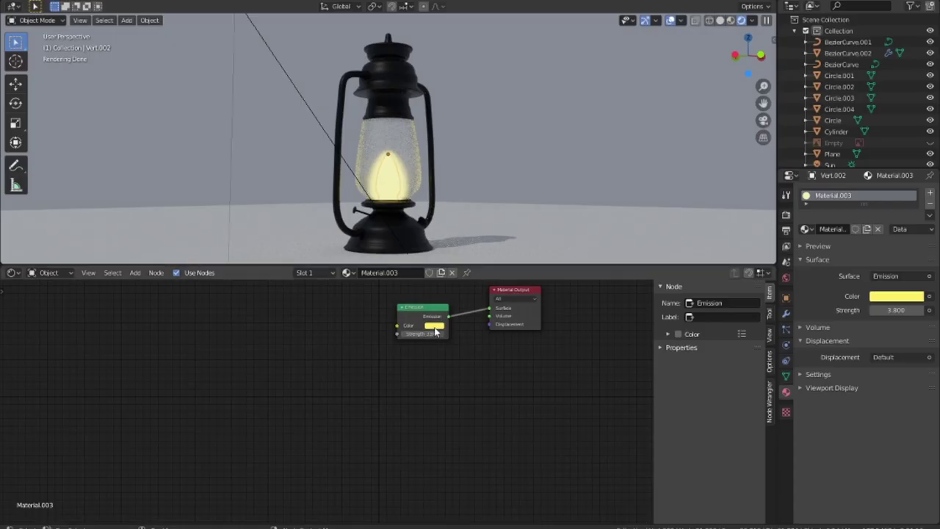
pyautogui.click(434, 325)
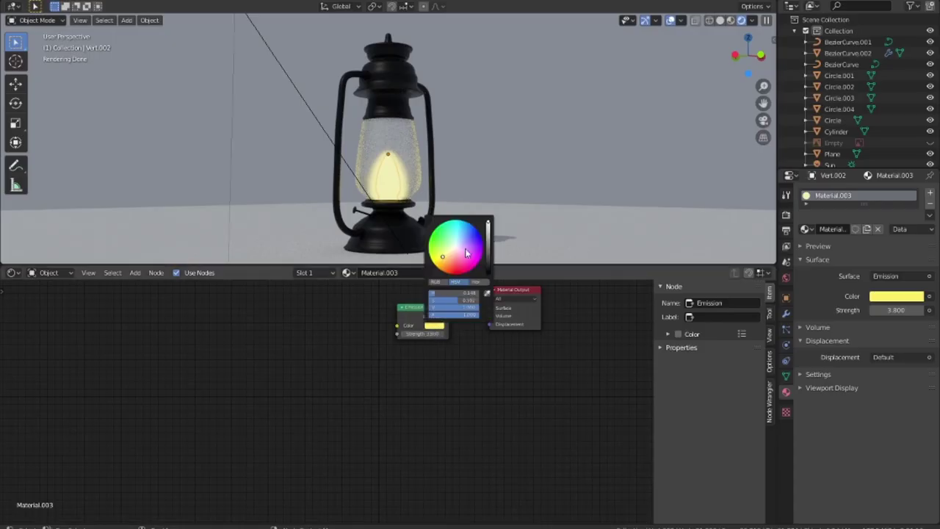
pyautogui.moveTo(468, 254); pyautogui.dragTo(453, 252)
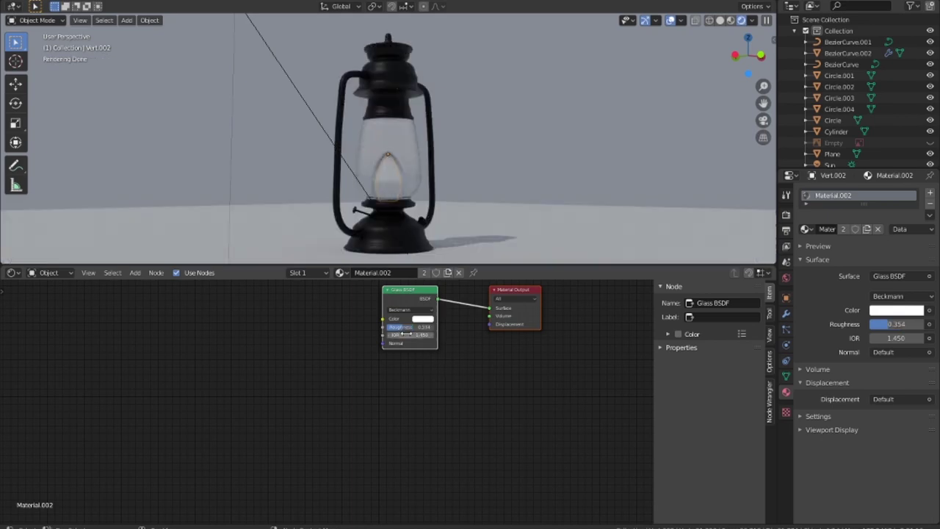
# - Switch to Material.001 and set Roughness to 0.191 and Specular to 0.809
pyautogui.click(341, 273)
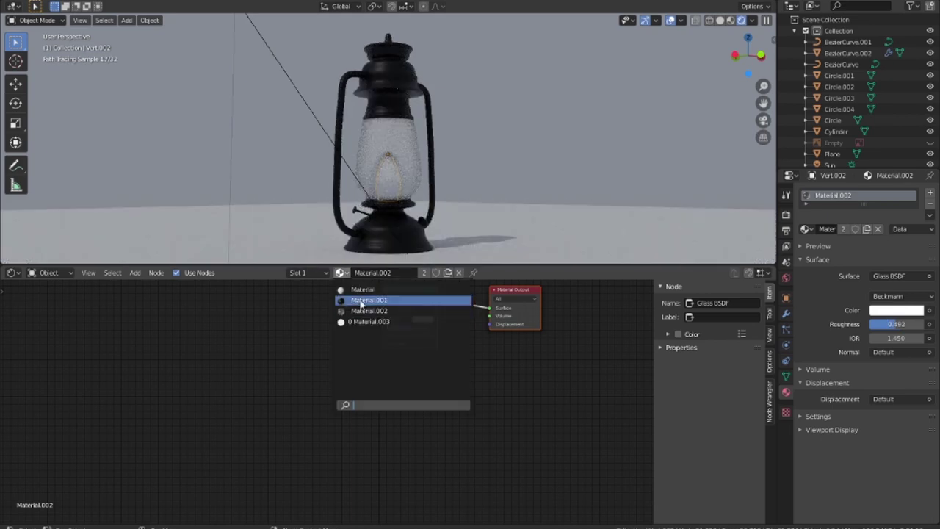
pyautogui.click(361, 302)
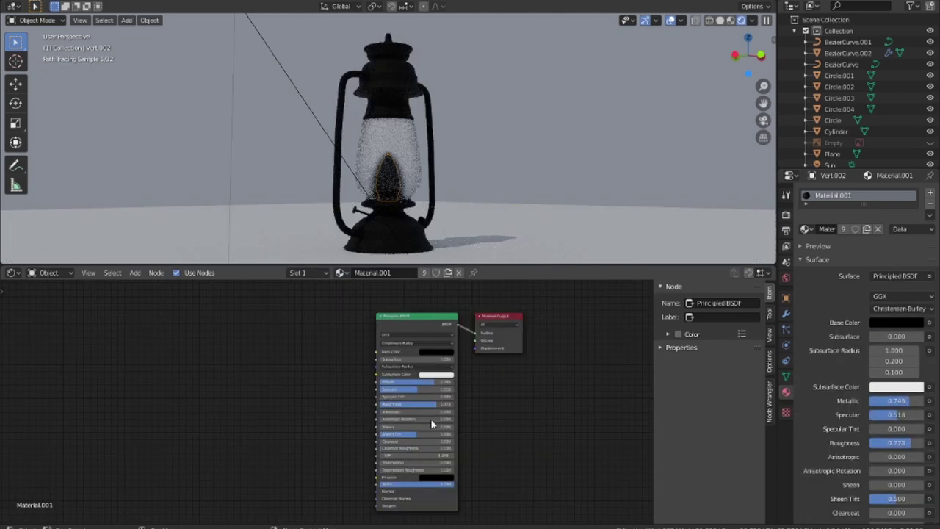
pyautogui.moveTo(431, 419); pyautogui.dragTo(462, 423)
pyautogui.moveTo(411, 388)
pyautogui.mouseDown()
pyautogui.moveTo(433, 389)
pyautogui.moveTo(419, 403)
pyautogui.moveTo(429, 388)
pyautogui.mouseUp()
pyautogui.moveTo(418, 404); pyautogui.dragTo(425, 389)
pyautogui.moveTo(418, 404)
pyautogui.mouseDown()
pyautogui.moveTo(407, 404)
pyautogui.moveTo(430, 381)
pyautogui.moveTo(417, 380)
pyautogui.mouseUp()
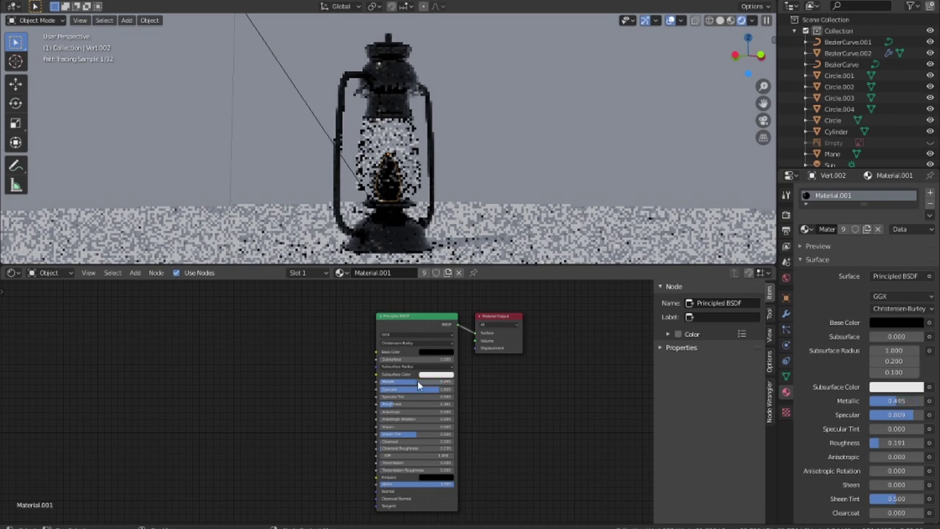
pyautogui.click(343, 272)
# - Switch to Material.003, frame the flame, and show its transform values in the sidebar
pyautogui.click(364, 322)
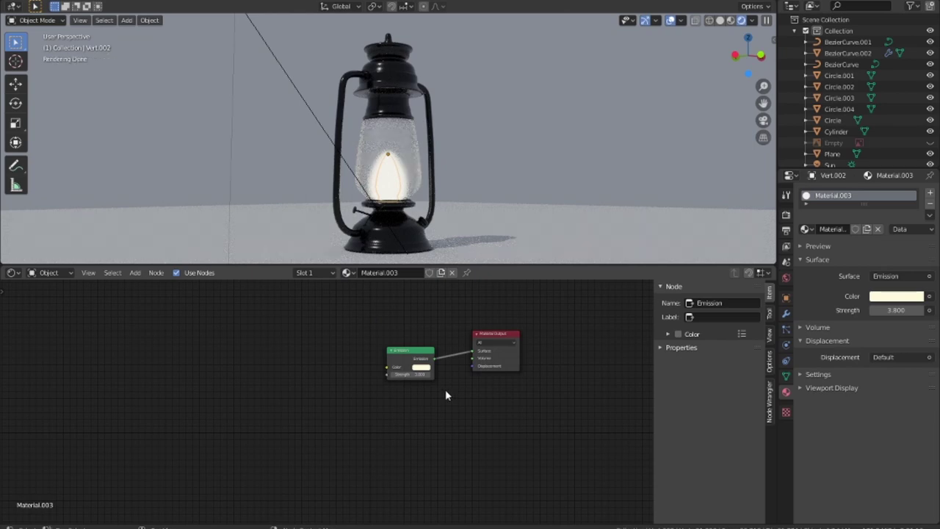
pyautogui.moveTo(506, 176)
pyautogui.mouseDown(button='middle')
pyautogui.moveTo(600, 187)
pyautogui.moveTo(584, 179)
pyautogui.mouseUp(button='middle')
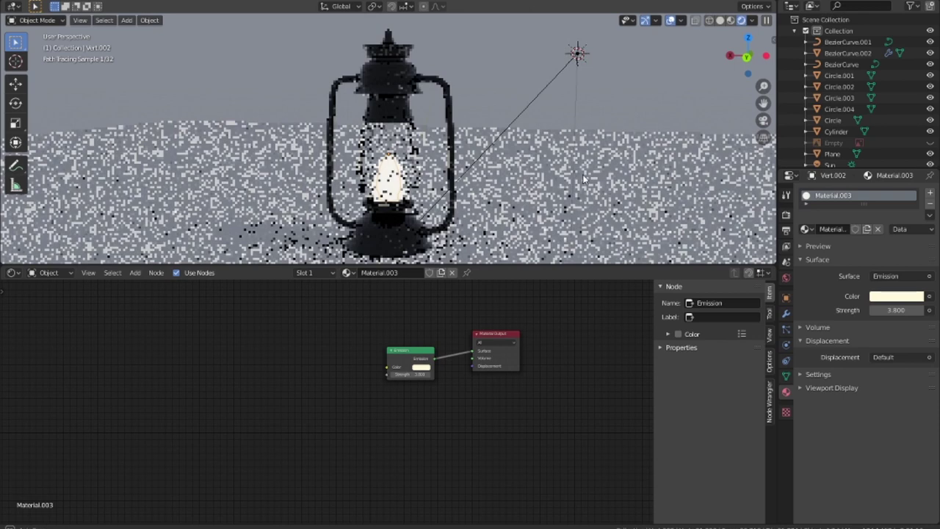
pyautogui.press('KP_Decimal')
pyautogui.press('n')
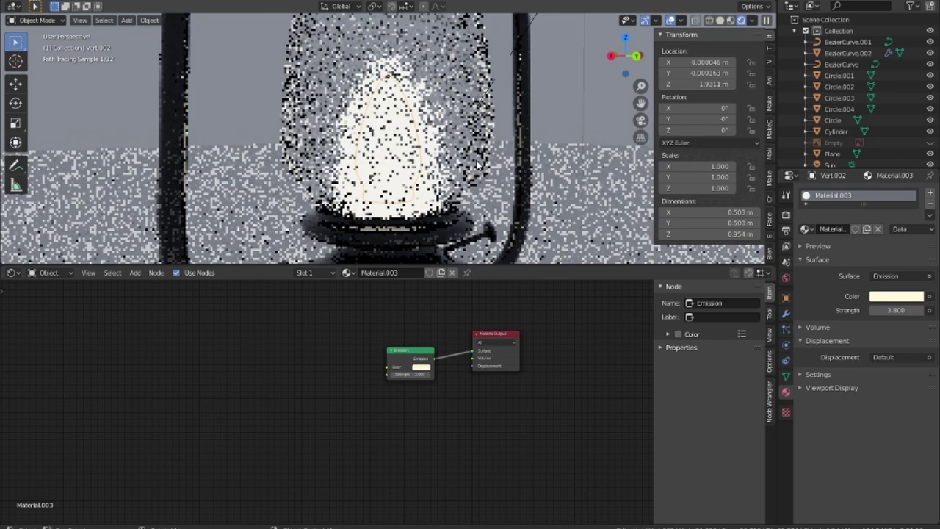
pyautogui.press('KP_7')
pyautogui.hotkey('shift', 'a')
# - Add a camera, rotate and move it to face the lantern, and look through it
pyautogui.click(344, 361)
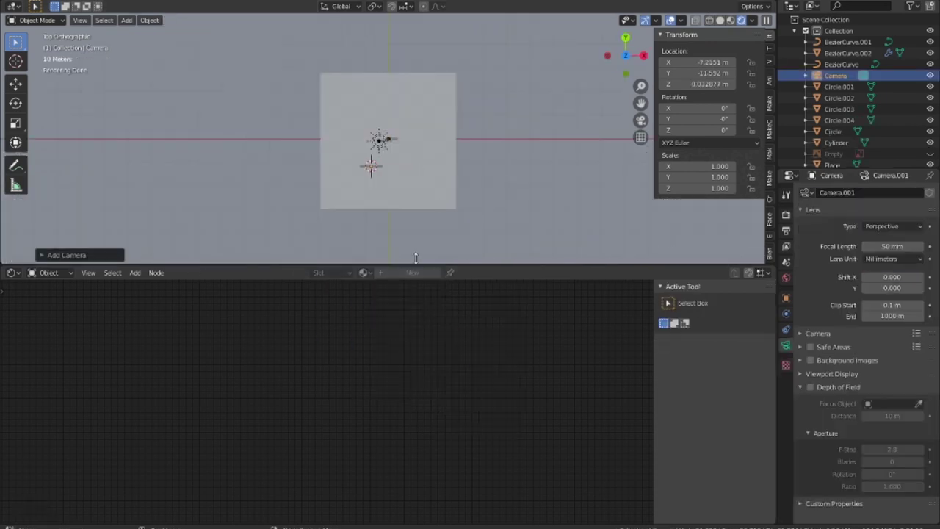
pyautogui.moveTo(371, 163)
pyautogui.mouseDown(button='middle')
pyautogui.moveTo(429, 185)
pyautogui.moveTo(373, 109)
pyautogui.moveTo(391, 158)
pyautogui.mouseUp(button='middle')
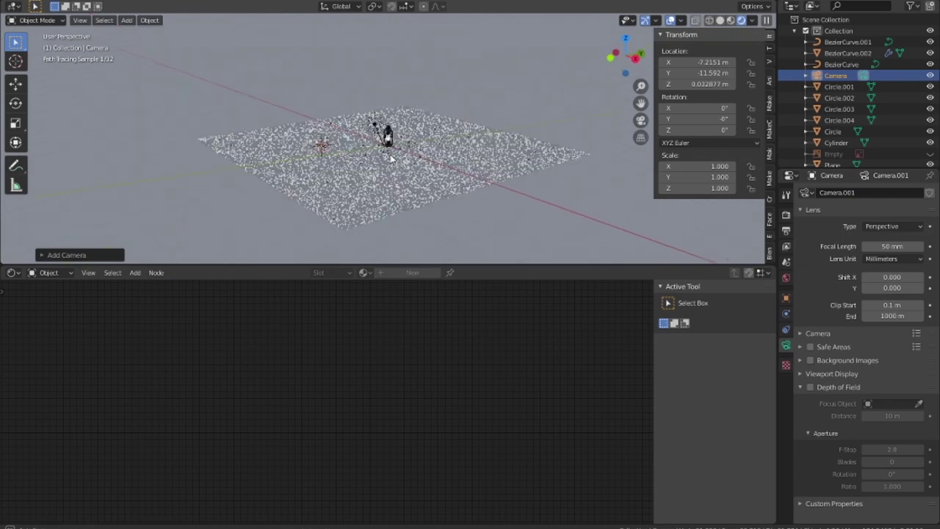
pyautogui.press('KP_1')
pyautogui.press('r')
pyautogui.click(528, 114)
pyautogui.press('g')
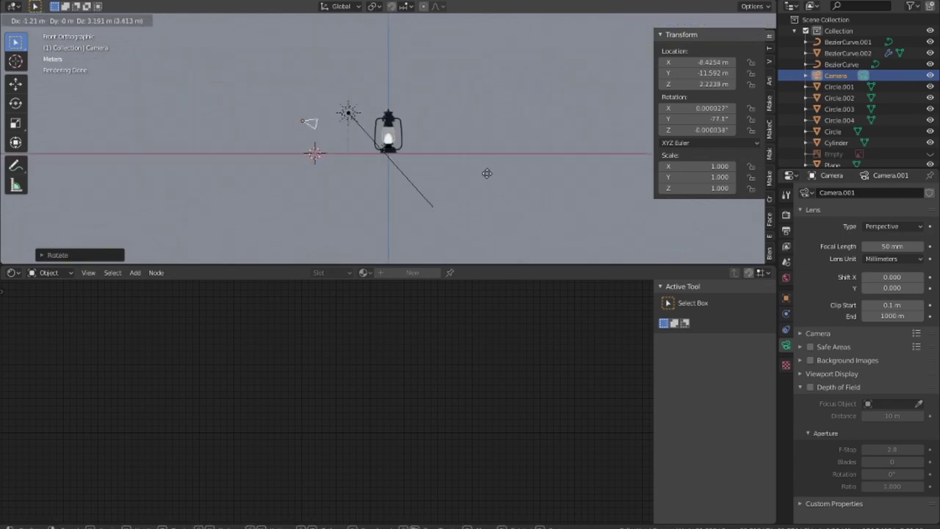
pyautogui.click(490, 178)
pyautogui.press('KP_0')
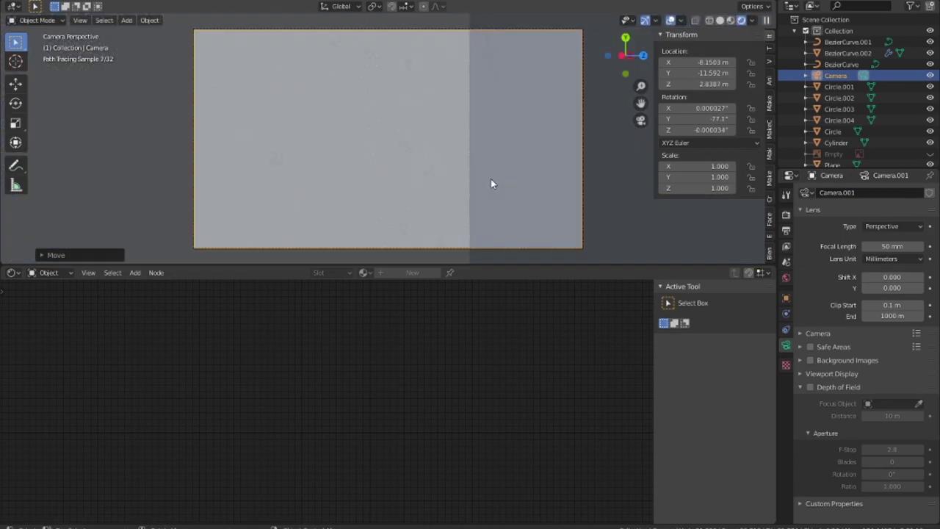
# - Lock the camera to the view, aim it by orbiting, then return to front orthographic view
pyautogui.click(768, 55)
pyautogui.click(768, 73)
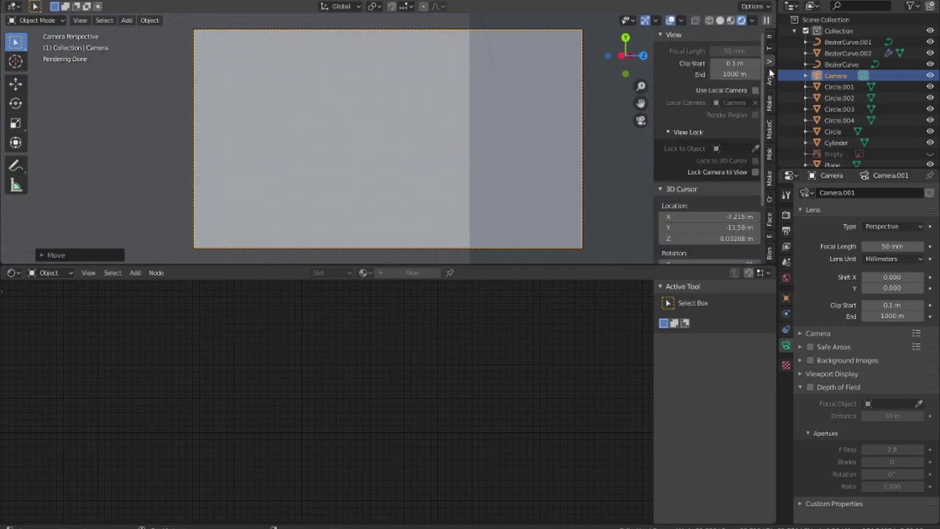
pyautogui.click(755, 172)
pyautogui.moveTo(433, 157)
pyautogui.mouseDown(button='middle')
pyautogui.moveTo(504, 199)
pyautogui.moveTo(462, 112)
pyautogui.moveTo(325, 174)
pyautogui.moveTo(321, 203)
pyautogui.mouseUp(button='middle')
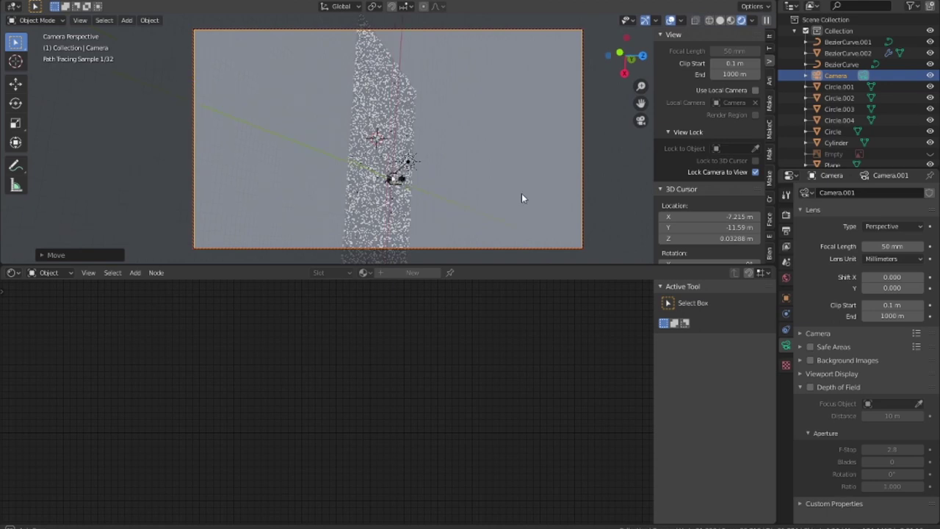
pyautogui.press('KP_1')
pyautogui.scroll(3, 456, 167)
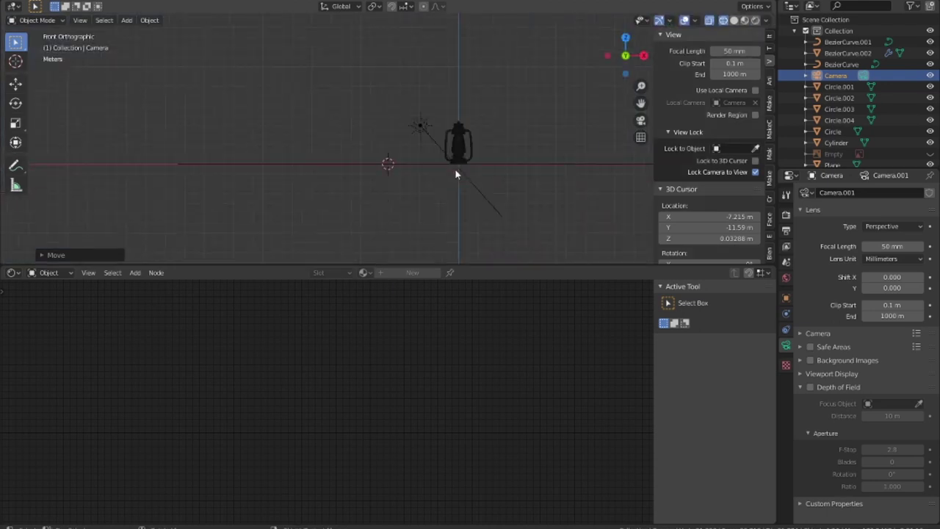
pyautogui.scroll(-3, 455, 171)
pyautogui.moveTo(455, 172)
pyautogui.mouseDown(button='middle')
pyautogui.moveTo(483, 142)
pyautogui.moveTo(509, 213)
pyautogui.moveTo(575, 165)
pyautogui.mouseUp(button='middle')
pyautogui.press('KP_1')
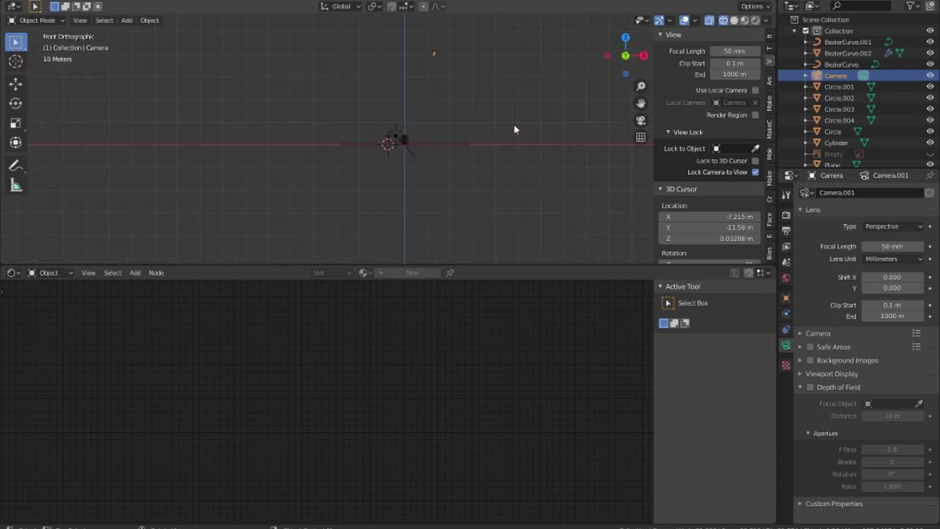
pyautogui.scroll(5, 387, 140)
pyautogui.press('r')
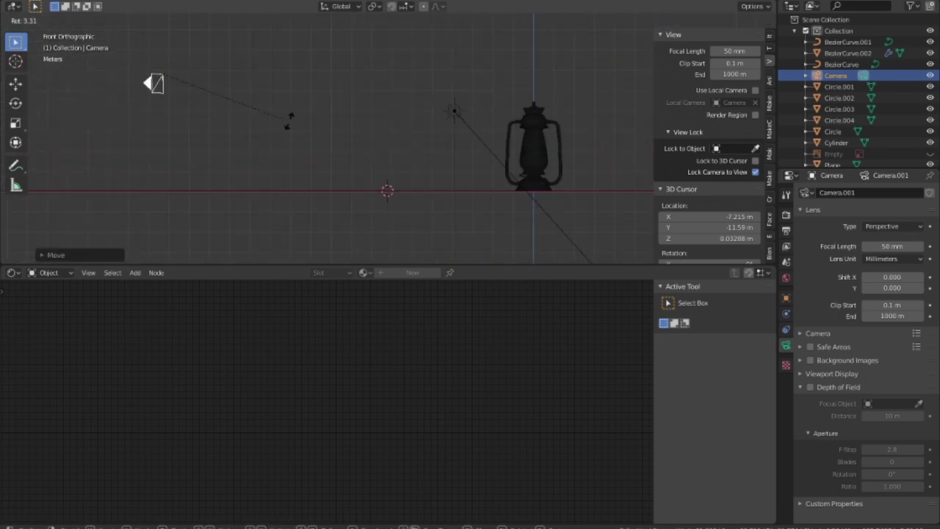
pyautogui.press('Return')
# - Delete the old camera and add a new one, viewing through it
pyautogui.press('x')
pyautogui.scroll(-2, 264, 110)
pyautogui.press('Delete')
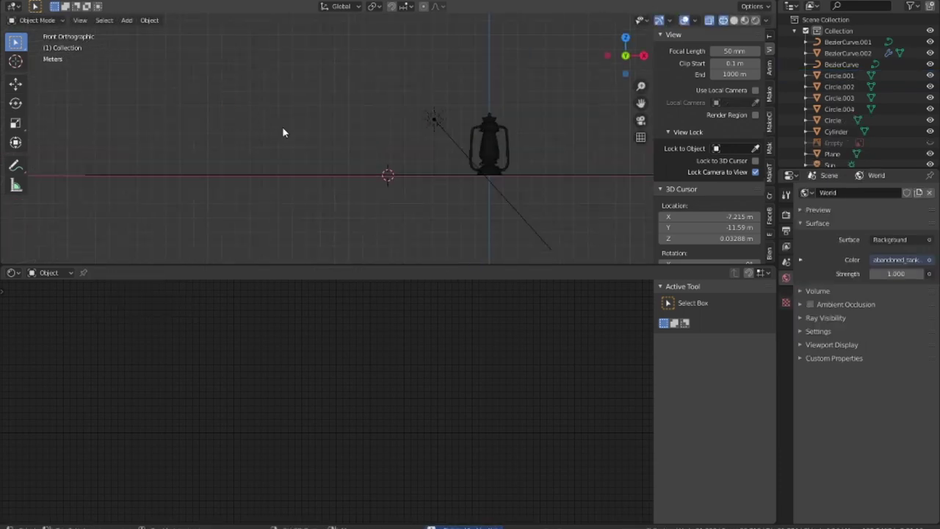
pyautogui.hotkey('shift', 'a')
pyautogui.press('Escape')
pyautogui.hotkey('shift', 'a')
pyautogui.click(380, 169)
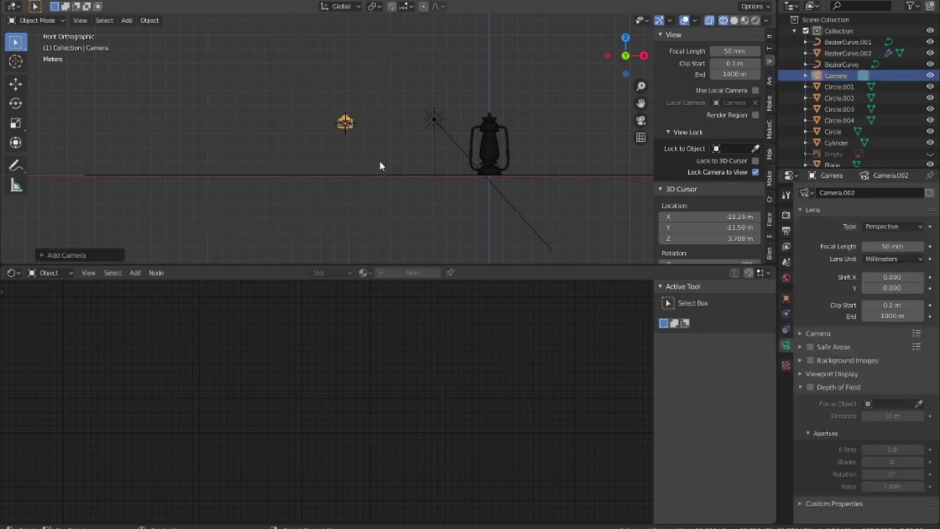
pyautogui.press('ctrl+KP_0')
# - Centre the lantern in the camera, preview with rendered shading, and delete the ground plane
pyautogui.keyDown('shift'); pyautogui.moveTo(380, 165); pyautogui.dragTo(180, 187, button='middle'); pyautogui.keyUp('shift')
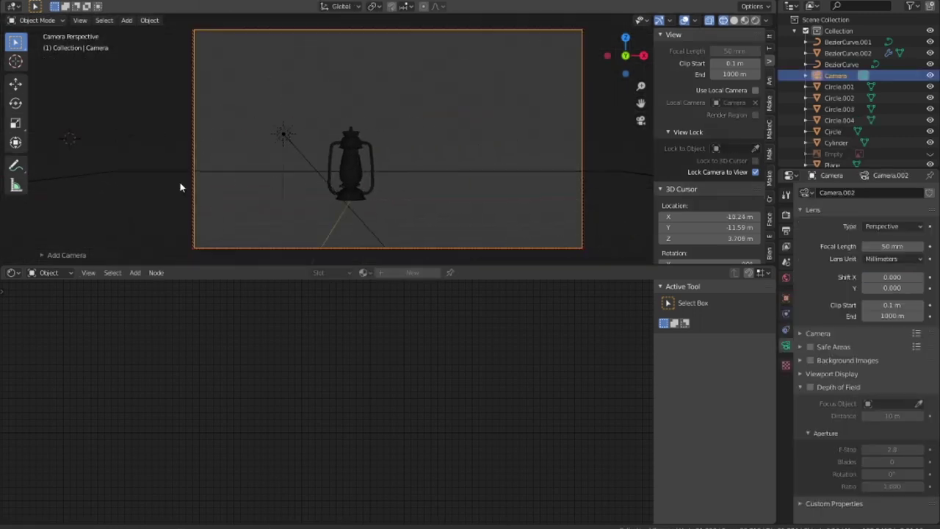
pyautogui.scroll(3, 470, 161)
pyautogui.scroll(3, 485, 169)
pyautogui.click(755, 20)
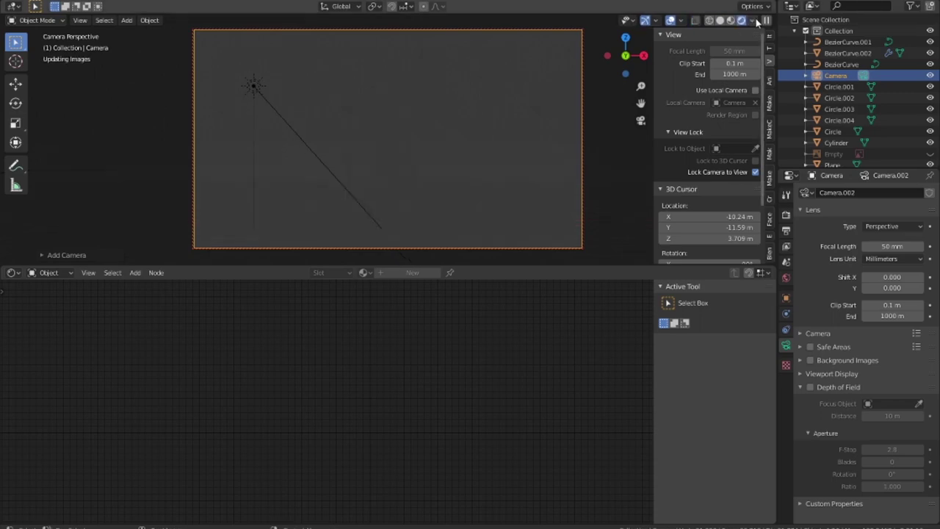
pyautogui.scroll(2, 485, 145)
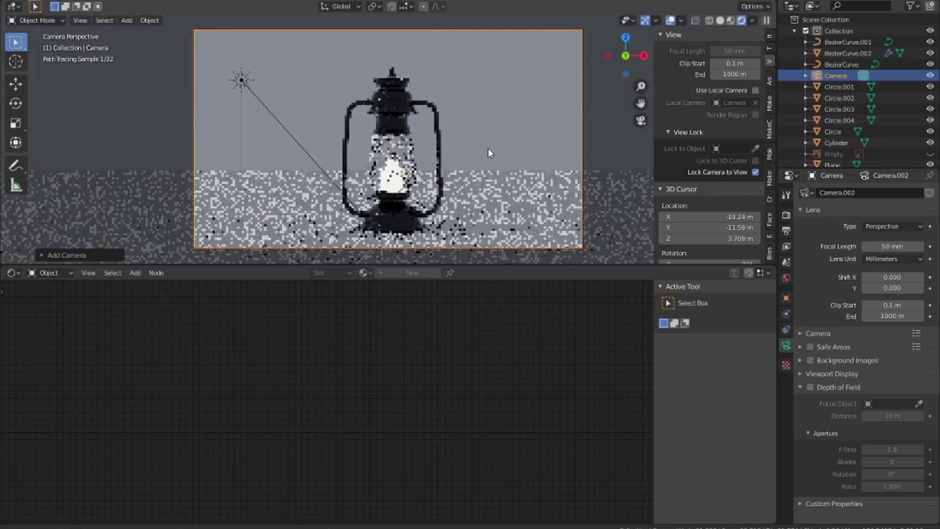
pyautogui.press('Delete')
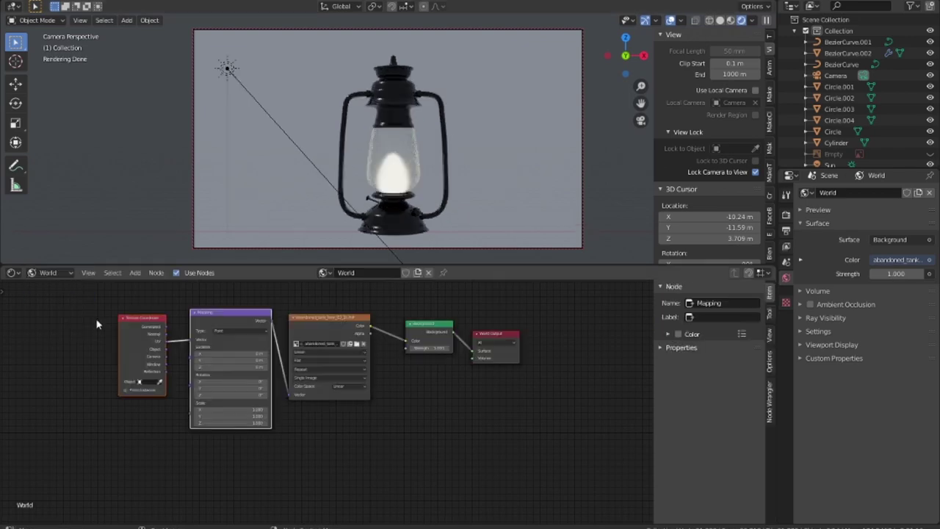
# - Load ballroom_4k.hdr from the hdri folder as the world's environment texture
pyautogui.click(357, 348)
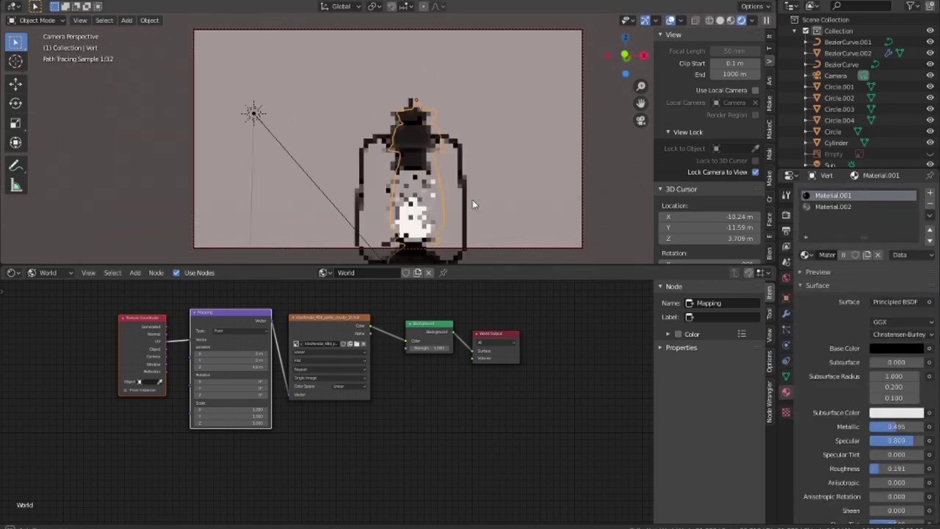
pyautogui.click(478, 208)
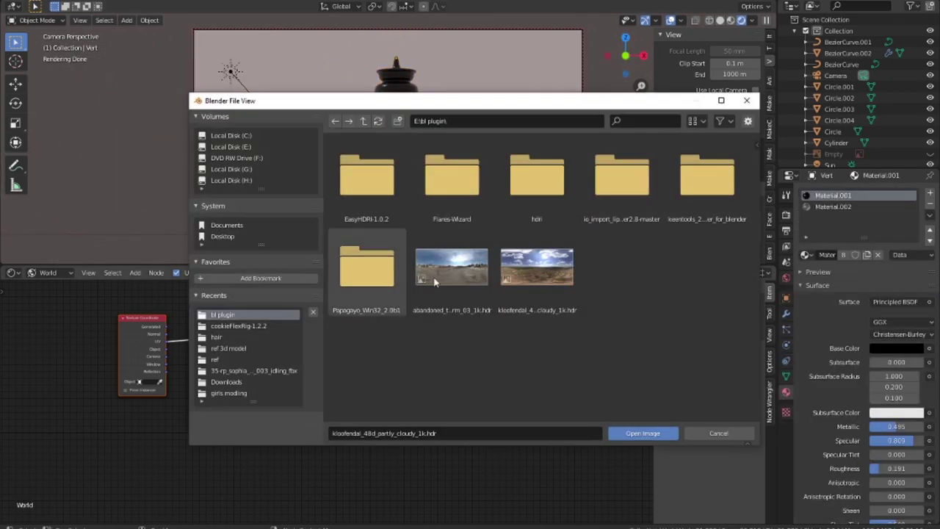
pyautogui.doubleClick(536, 176)
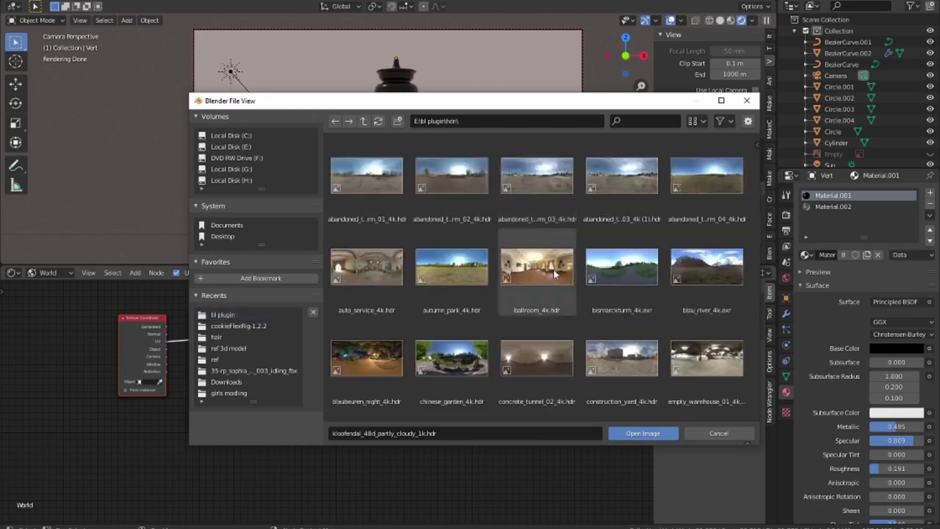
pyautogui.doubleClick(535, 242)
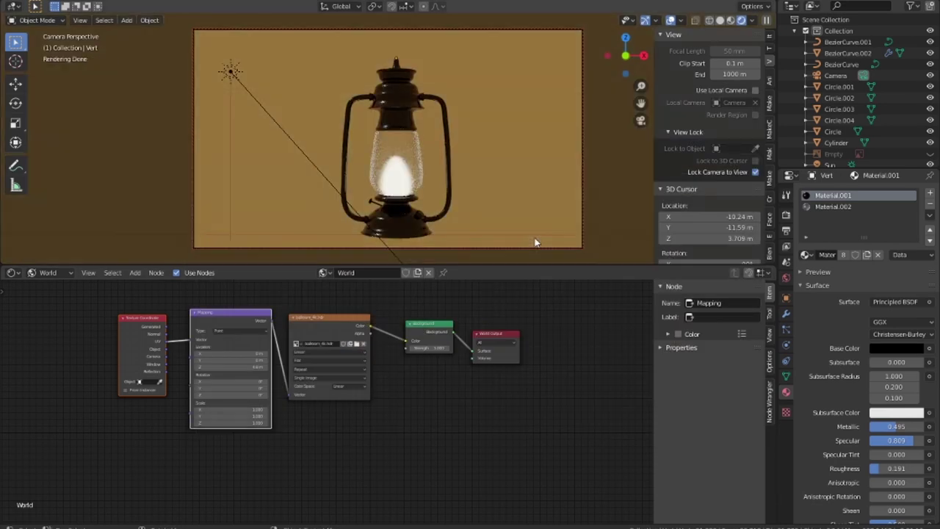
pyautogui.click(451, 333)
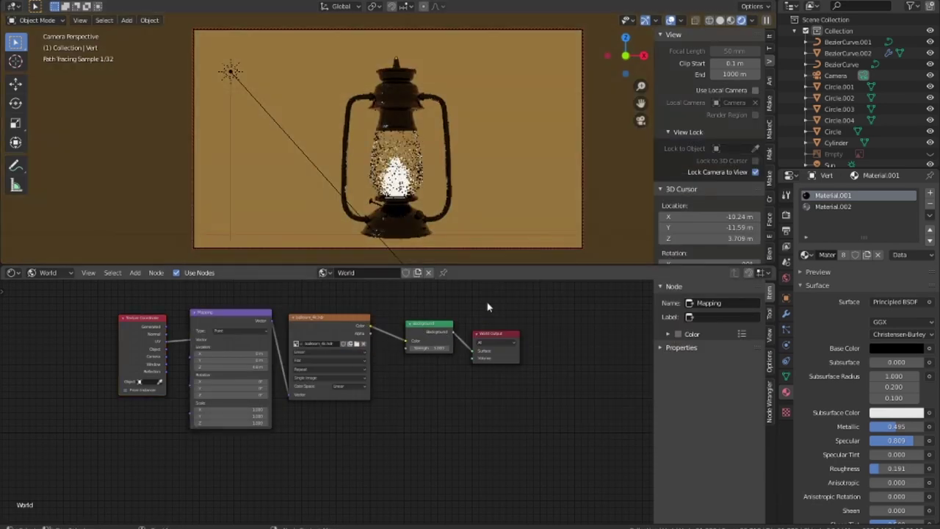
# - Switch to Material Preview shading and try several studio HDRIs, settling on one
pyautogui.click(751, 21)
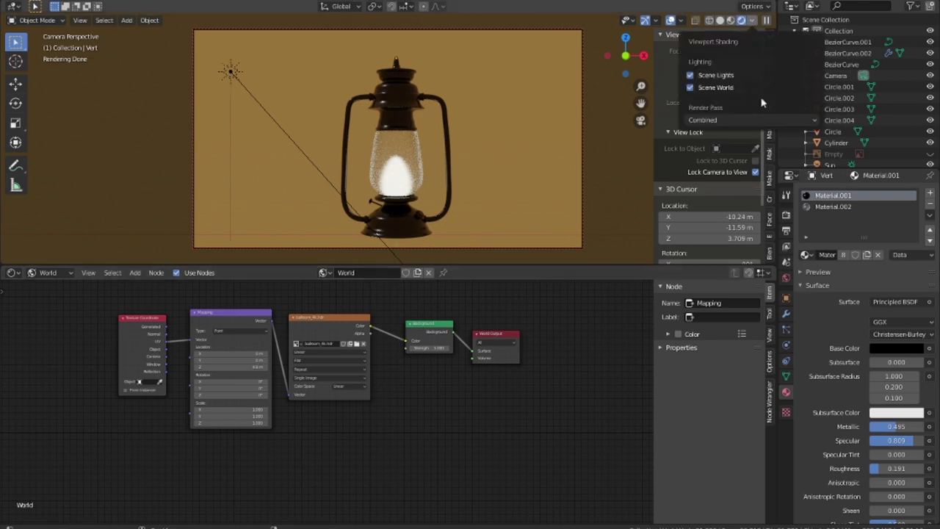
pyautogui.click(744, 20)
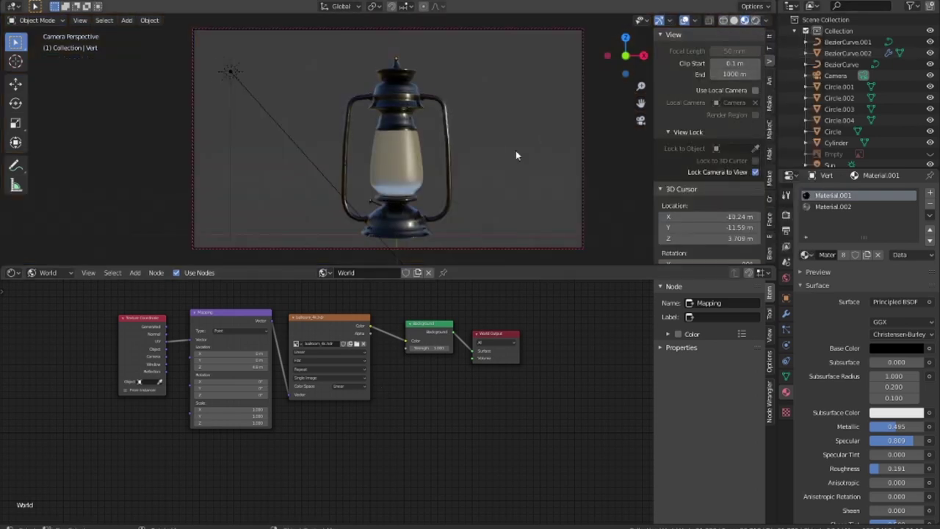
pyautogui.click(766, 20)
pyautogui.click(757, 114)
pyautogui.click(729, 154)
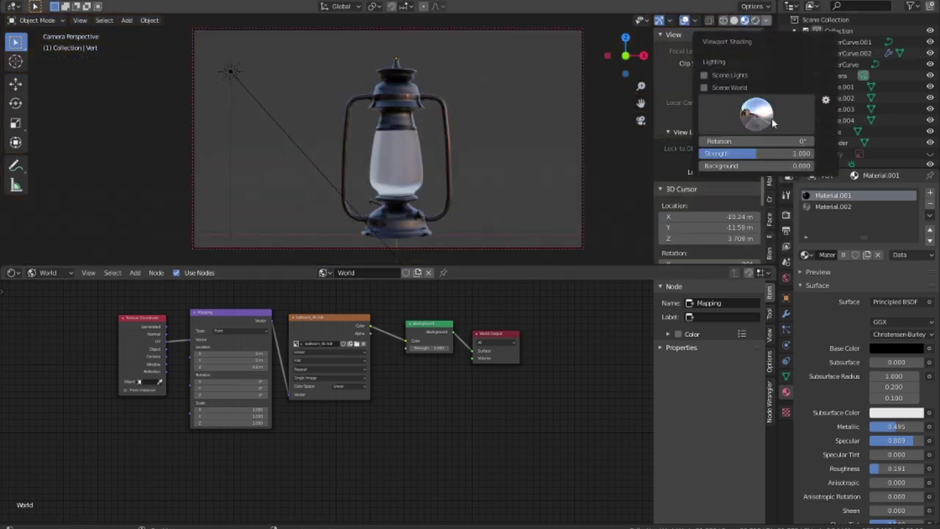
pyautogui.click(756, 114)
pyautogui.click(676, 153)
pyautogui.click(756, 114)
pyautogui.click(646, 147)
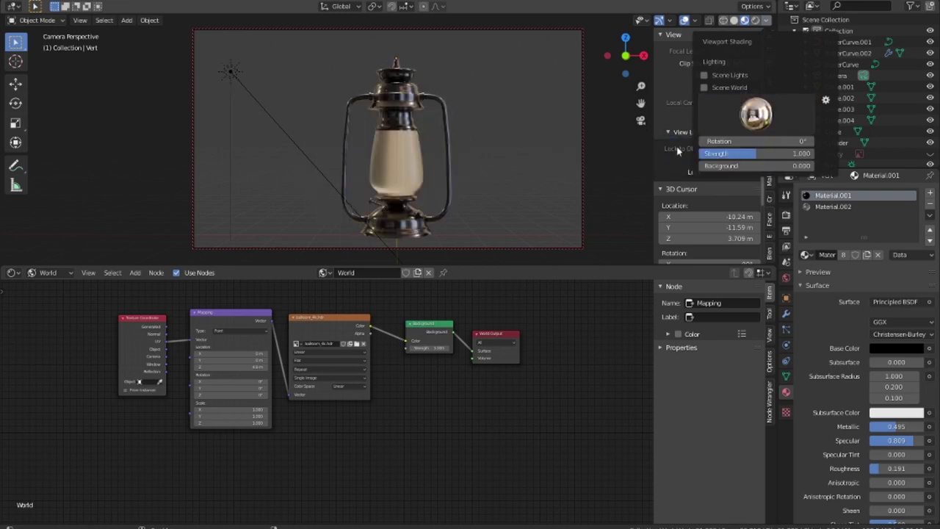
pyautogui.click(756, 114)
pyautogui.click(630, 143)
pyautogui.click(756, 114)
pyautogui.click(591, 158)
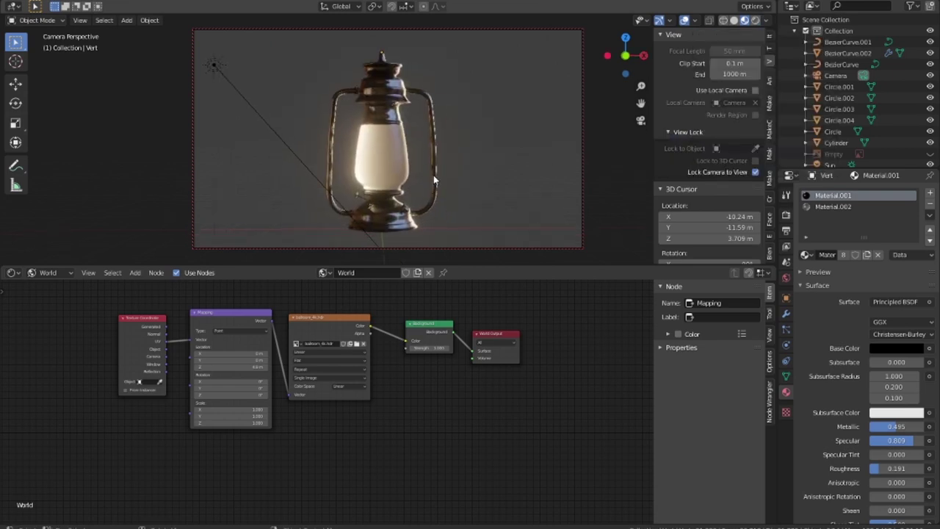
# - Toggle Scene World lighting on and back off in the preview
pyautogui.click(766, 21)
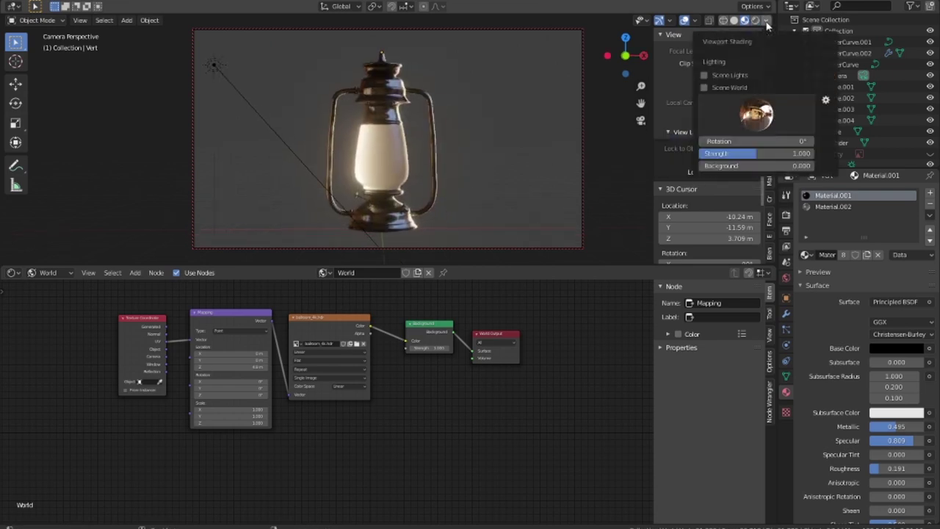
pyautogui.click(704, 87)
pyautogui.click(711, 90)
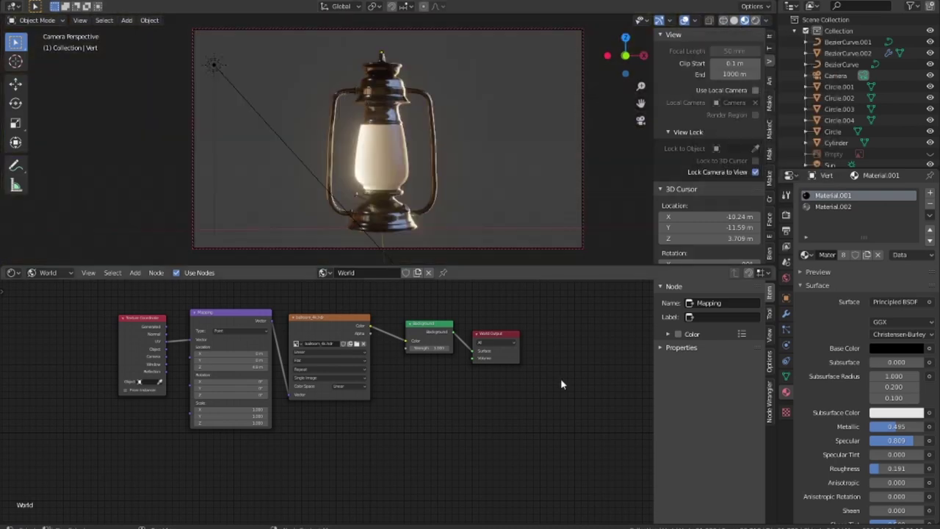
# - Load quattro_canti_4k.hdr as the world HDRI and raise Background strength to 5.1
pyautogui.click(356, 343)
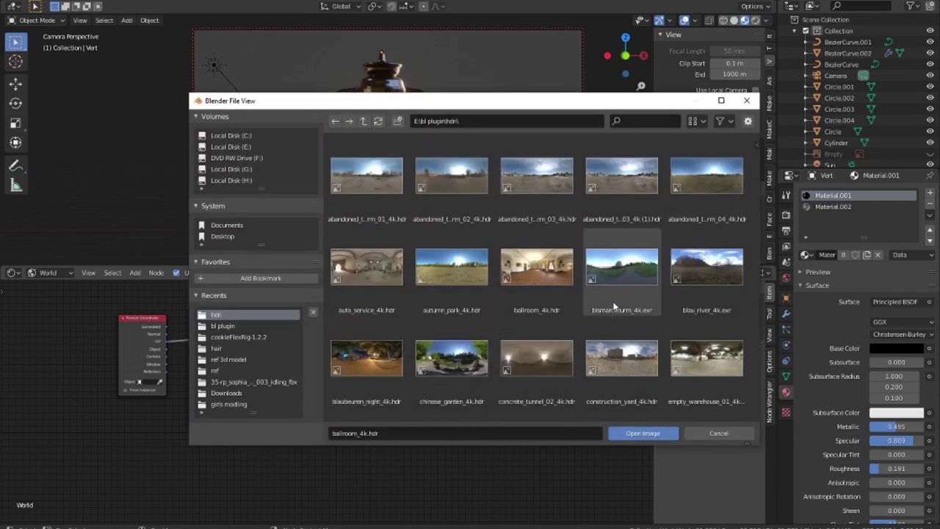
pyautogui.scroll(-2, 614, 306)
pyautogui.doubleClick(706, 272)
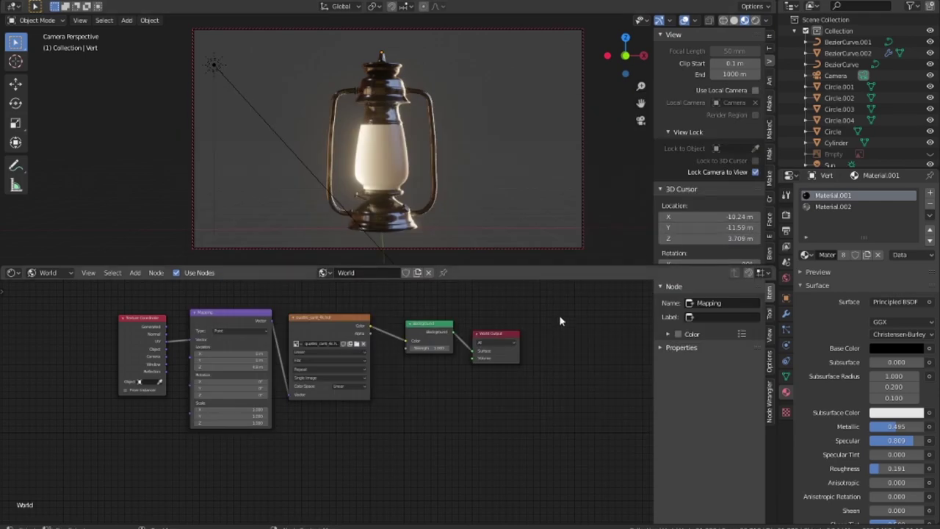
pyautogui.moveTo(455, 333); pyautogui.dragTo(500, 334)
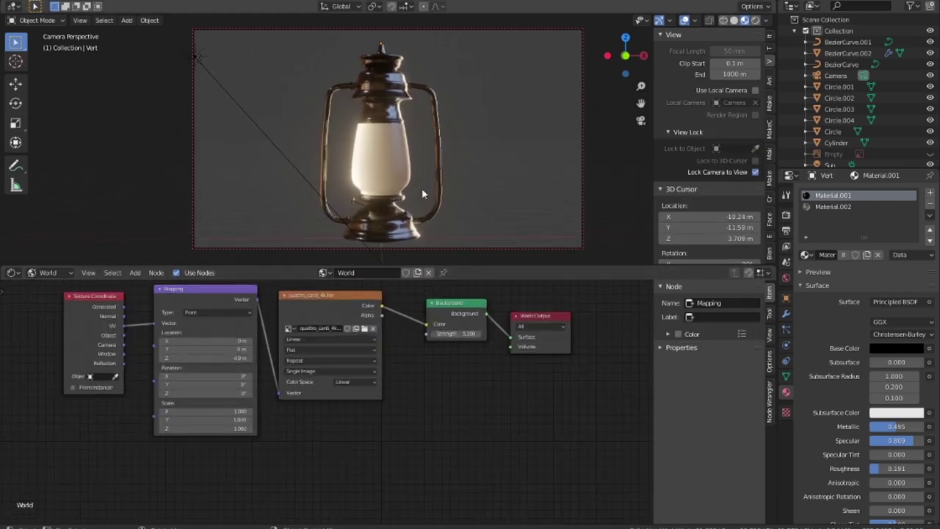
# - Swing the camera to a new angle on the lantern, then switch to top view
pyautogui.moveTo(462, 206)
pyautogui.mouseDown(button='middle')
pyautogui.moveTo(522, 189)
pyautogui.moveTo(499, 153)
pyautogui.moveTo(491, 157)
pyautogui.moveTo(501, 171)
pyautogui.mouseUp(button='middle')
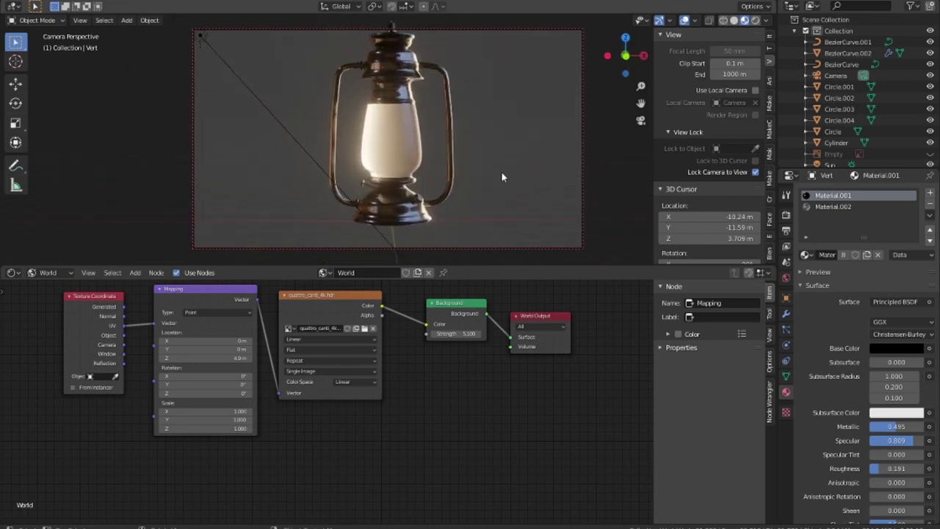
pyautogui.hotkey('shift', 'a')
pyautogui.press('KP_7')
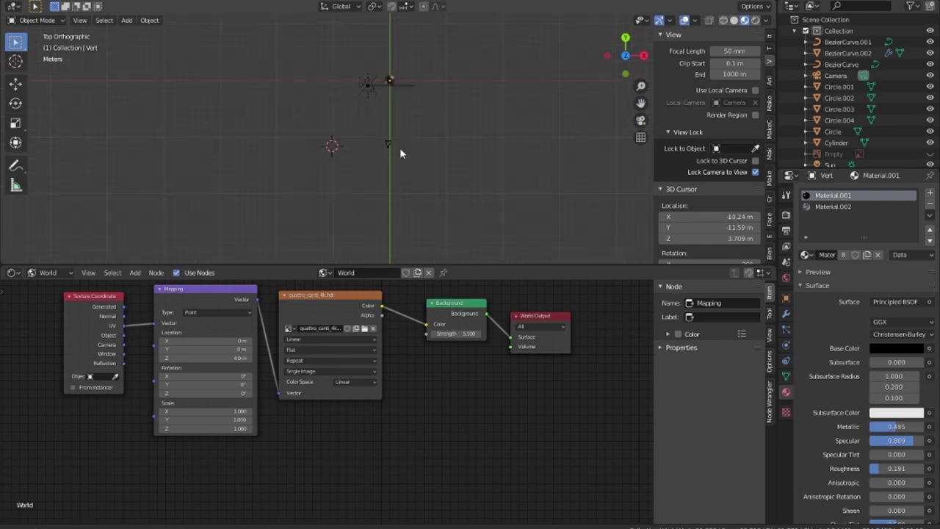
# - Add a plane at the lantern's base and scale it into a large floor
pyautogui.press('KP_Decimal')
pyautogui.moveTo(399, 147); pyautogui.dragTo(446, 136, button='middle')
pyautogui.press('KP_1')
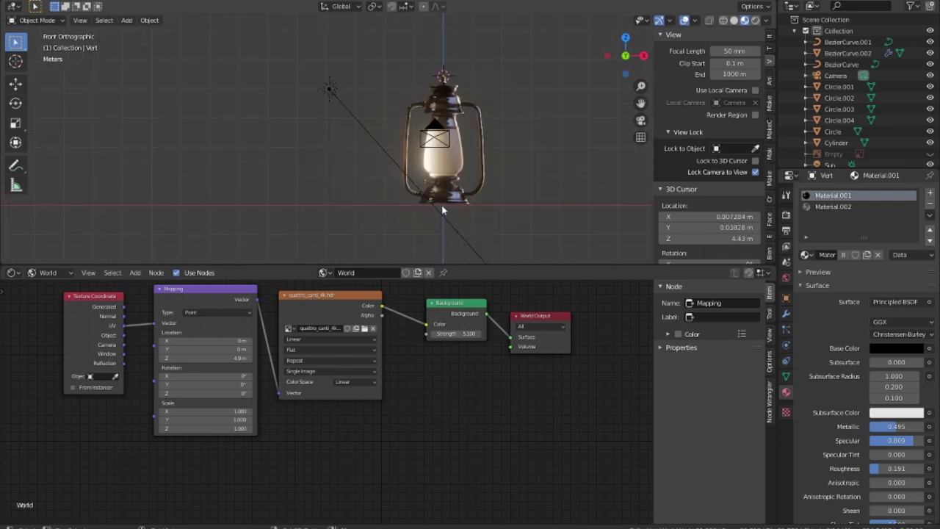
pyautogui.keyDown('shift'); pyautogui.rightClick(441, 205); pyautogui.keyUp('shift')
pyautogui.hotkey('shift', 'a')
pyautogui.click(499, 54)
pyautogui.press('s')
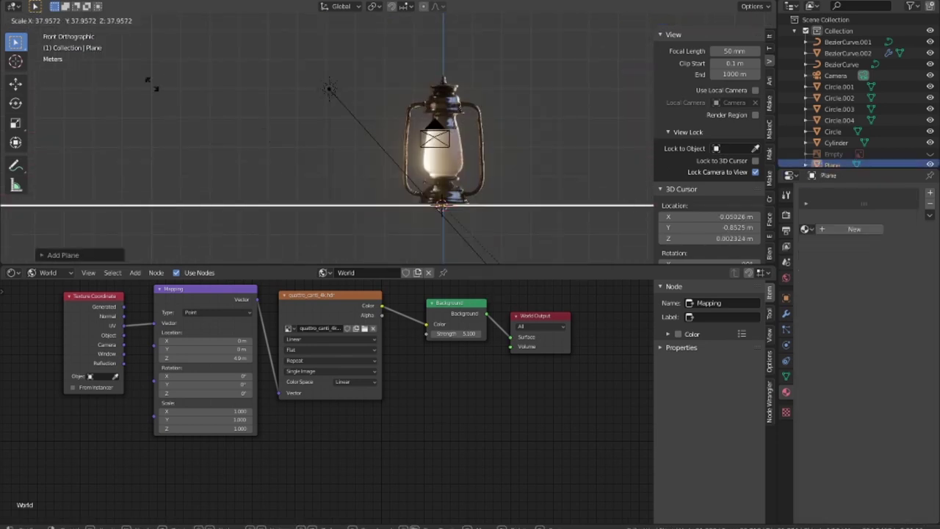
pyautogui.click(291, 141)
# - Reselect the floor plane and extrude its back edge upward from a side view
pyautogui.scroll(-5, 292, 142)
pyautogui.press('KP_0')
pyautogui.hotkey('alt', 'a')
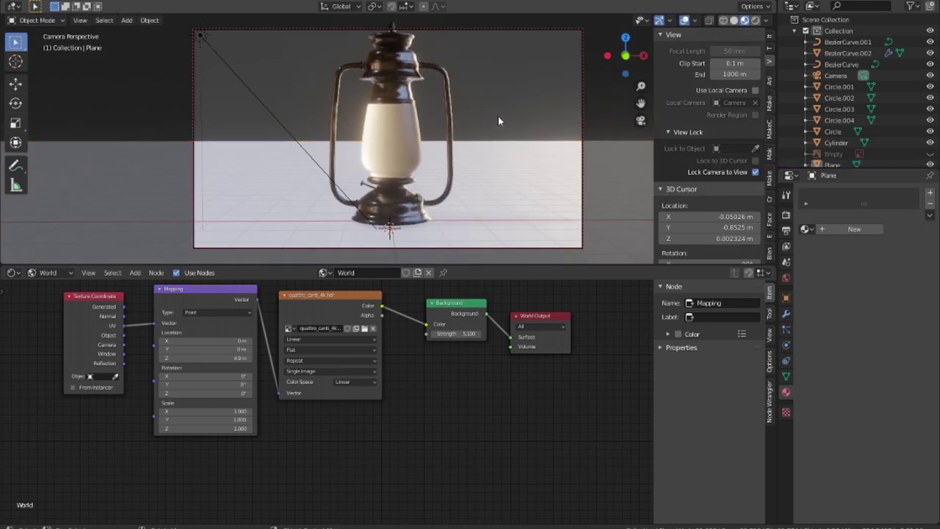
pyautogui.click(521, 174)
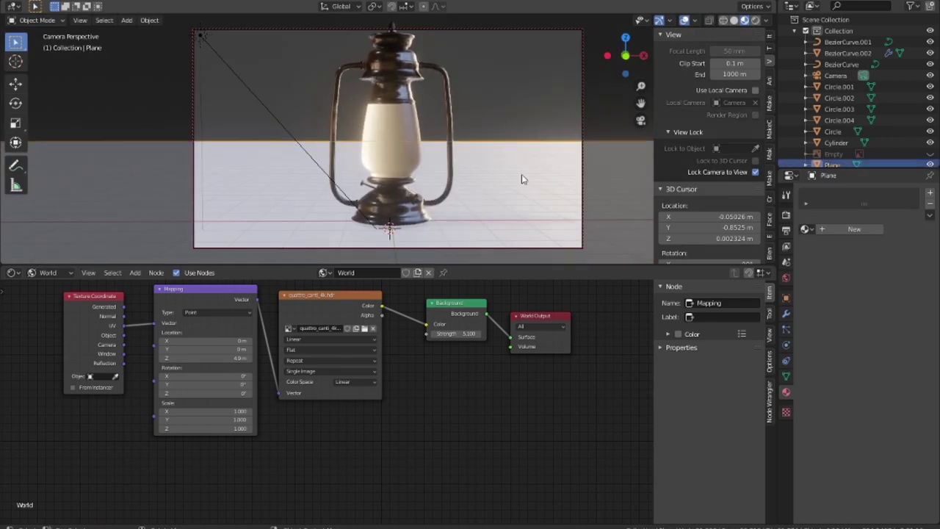
pyautogui.press('KP_3')
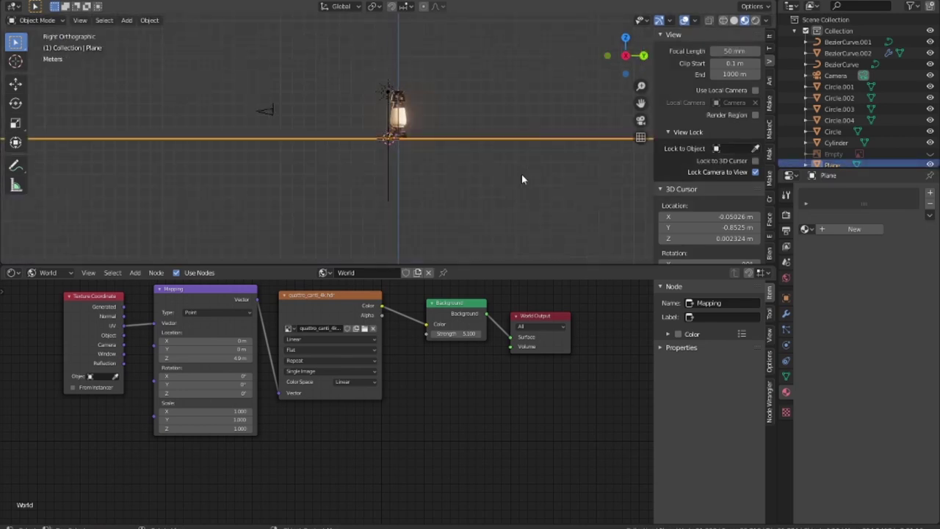
pyautogui.moveTo(539, 162); pyautogui.dragTo(587, 125, button='middle')
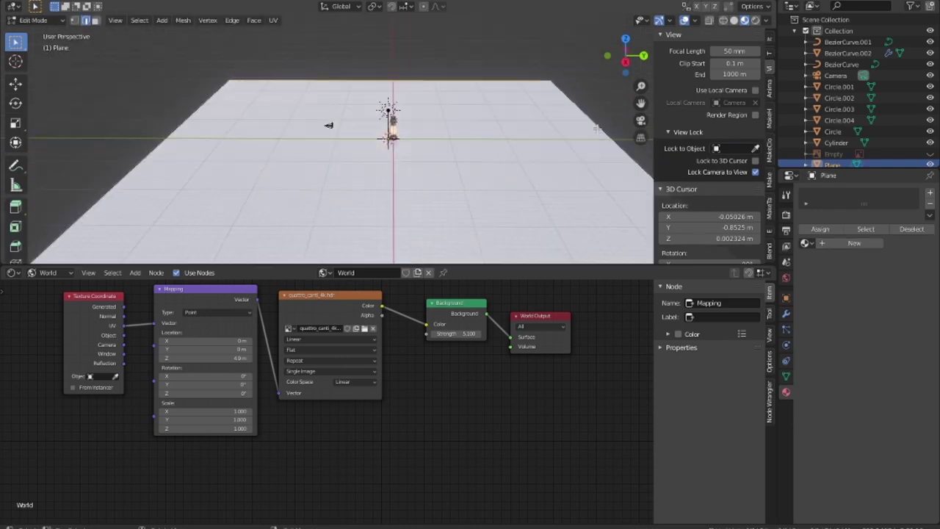
pyautogui.press('g')
pyautogui.click(633, 76)
# - Bend the extruded flap into a curved backdrop with Shift+W and leave Edit Mode
pyautogui.press('KP_0')
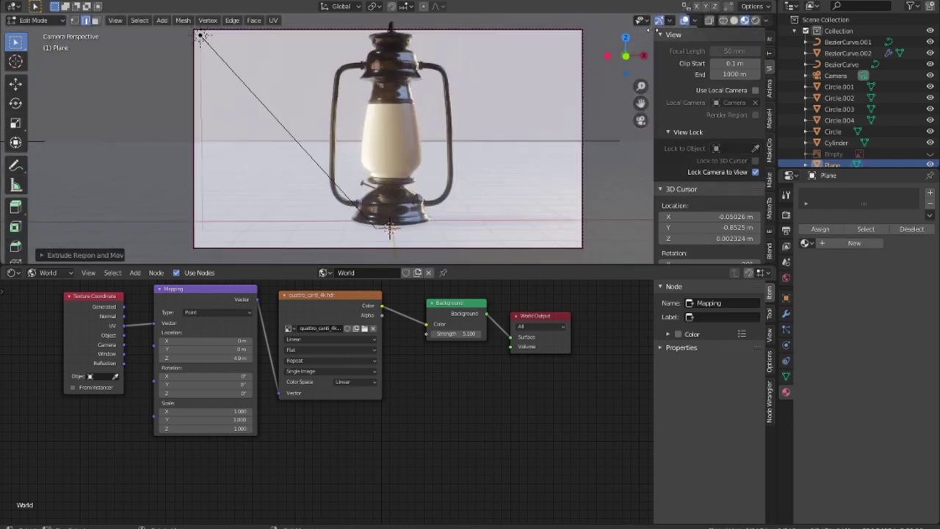
pyautogui.press('KP_3')
pyautogui.moveTo(431, 175)
pyautogui.mouseDown(button='middle')
pyautogui.moveTo(514, 149)
pyautogui.moveTo(497, 178)
pyautogui.mouseUp(button='middle')
pyautogui.hotkey('shift', 'w')
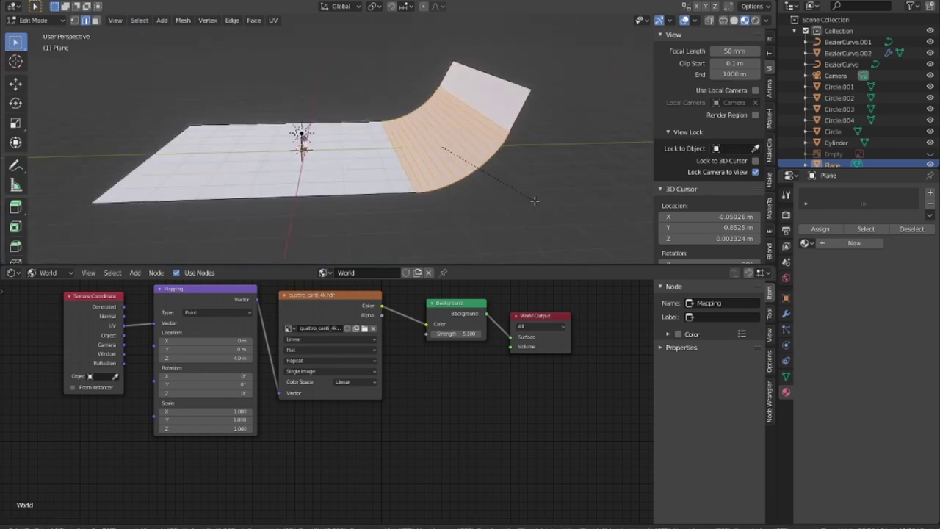
pyautogui.click(570, 196)
pyautogui.press('KP_0')
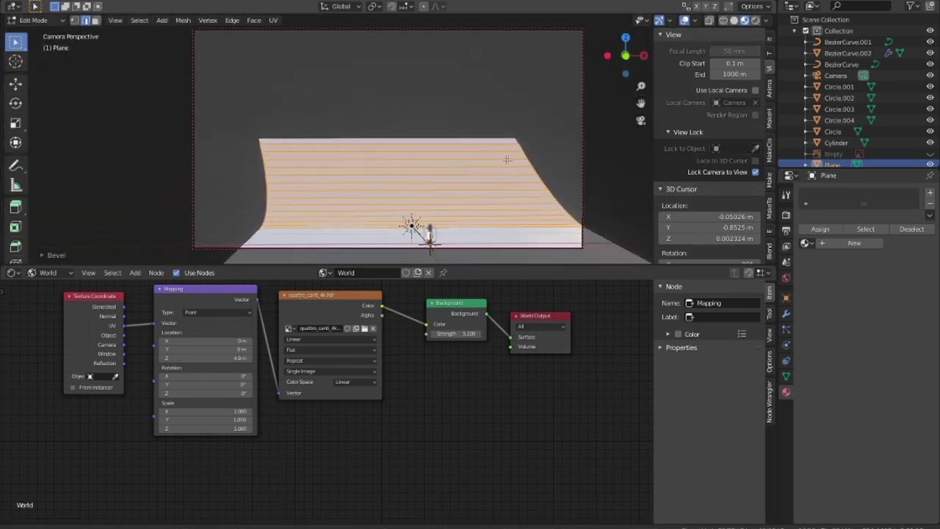
pyautogui.scroll(-2, 482, 177)
pyautogui.press('Tab')
# - Try a world Background strength of 2.3, then undo back to the stronger lighting
pyautogui.scroll(5, 485, 152)
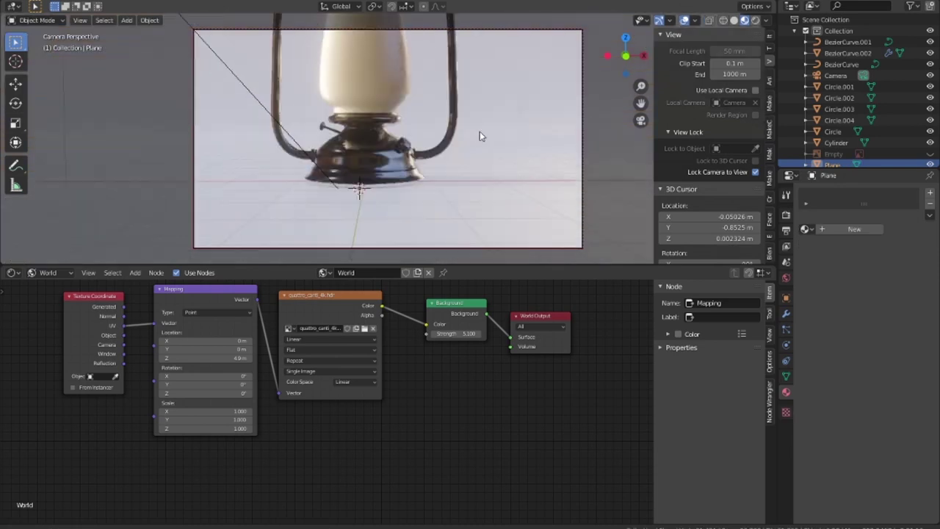
pyautogui.scroll(-3, 480, 131)
pyautogui.click(455, 333)
pyautogui.write('2.3')
pyautogui.press('Return')
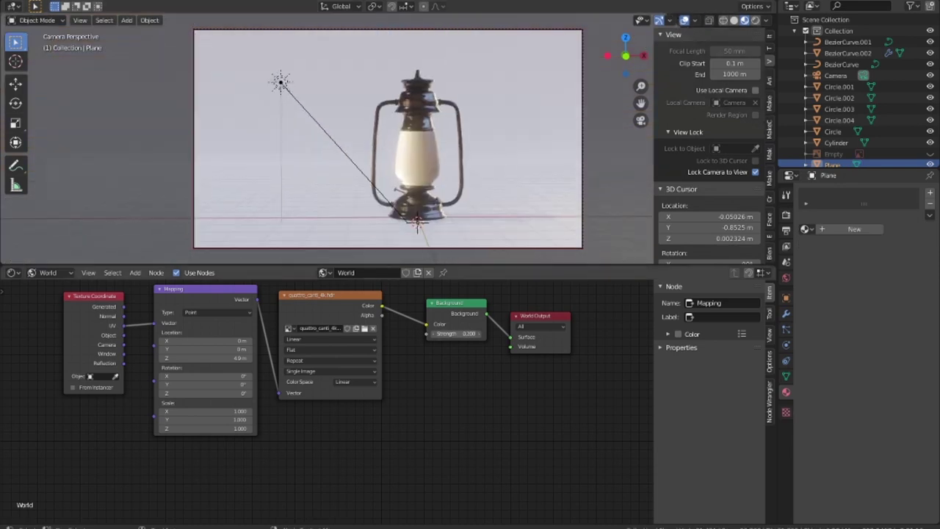
pyautogui.hotkey('ctrl', 'z')
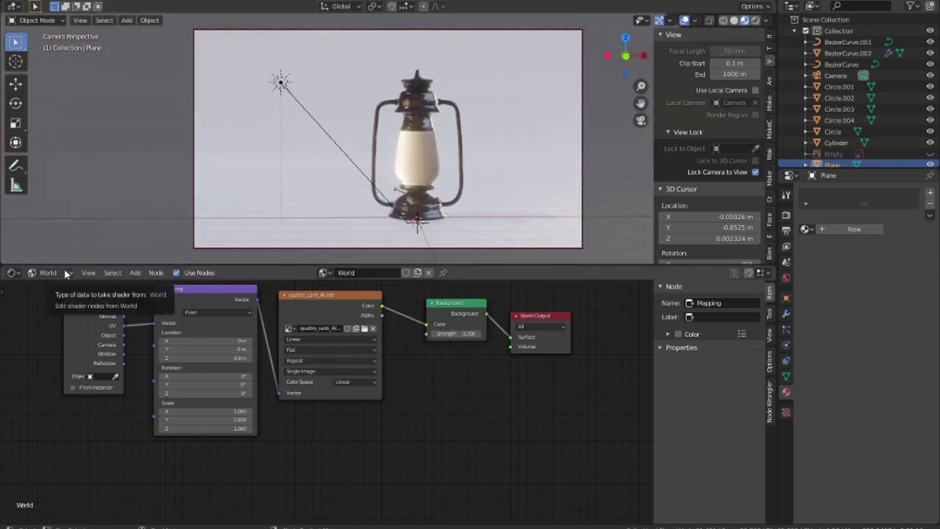
# - Switch the viewport to Rendered shading
pyautogui.click(755, 21)
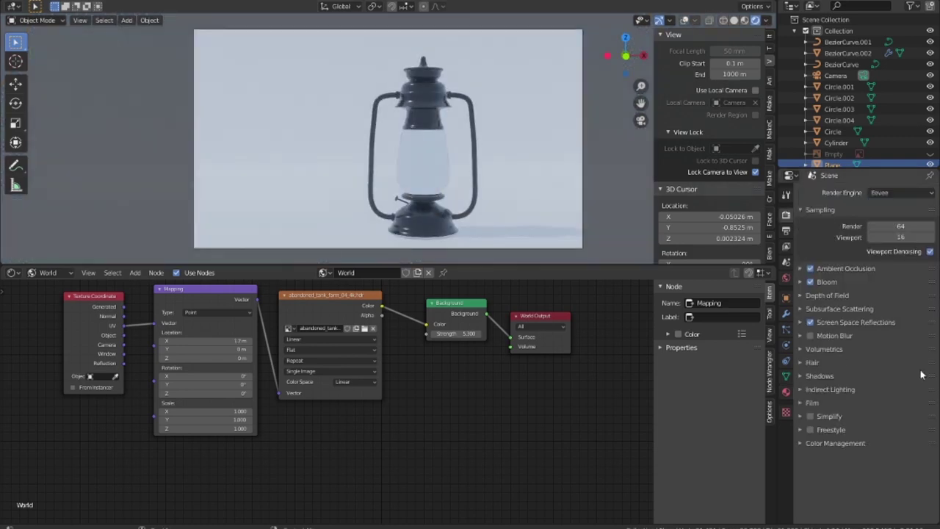
# - Switch the Shader Editor to Object and assign Material.002 to the lantern glass
pyautogui.click(47, 272)
pyautogui.click(59, 298)
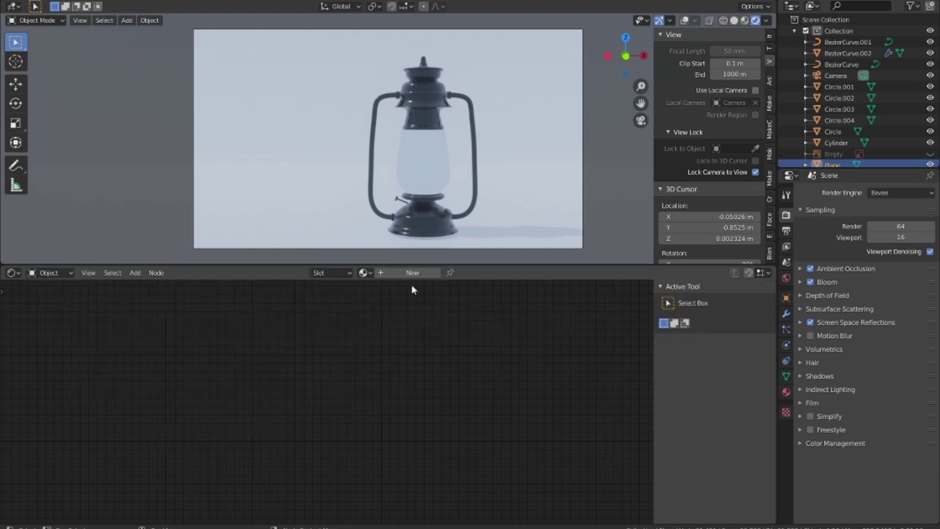
pyautogui.click(337, 274)
pyautogui.click(362, 273)
pyautogui.click(411, 310)
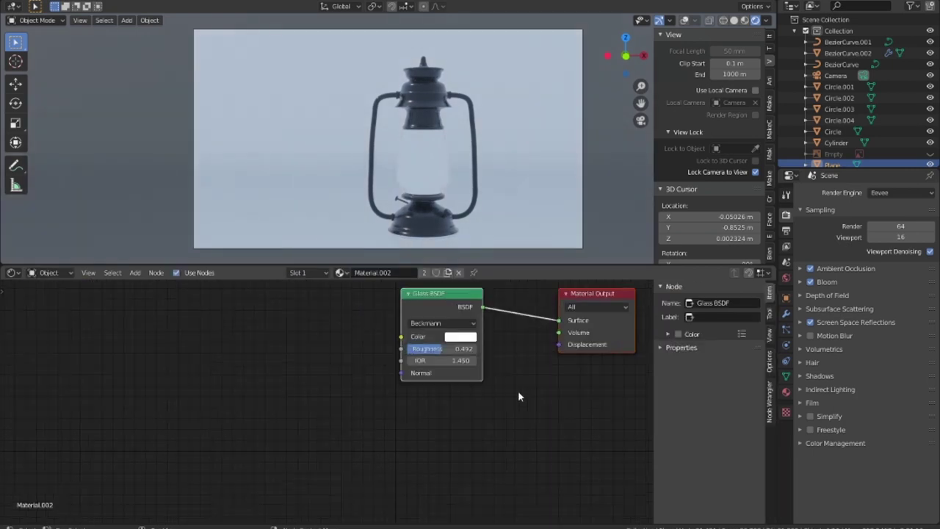
# - Raise the Glass BSDF roughness to 0.692, undoing the accidental IOR change
pyautogui.scroll(-1, 517, 396)
pyautogui.moveTo(433, 353)
pyautogui.mouseDown()
pyautogui.moveTo(411, 353)
pyautogui.moveTo(457, 355)
pyautogui.moveTo(440, 363)
pyautogui.mouseUp()
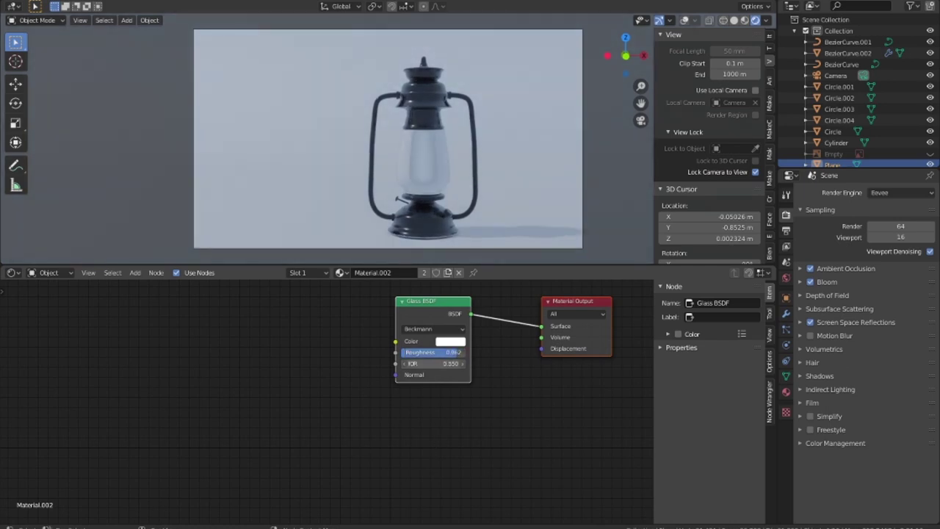
pyautogui.hotkey('ctrl', 'z')
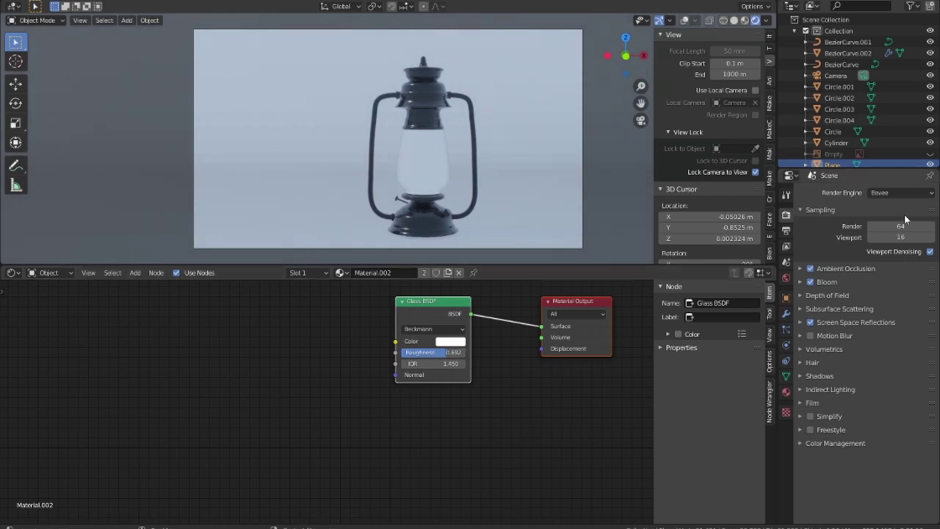
pyautogui.click(900, 192)
# - Set the render engine to Cycles with the Supported feature set
pyautogui.click(886, 232)
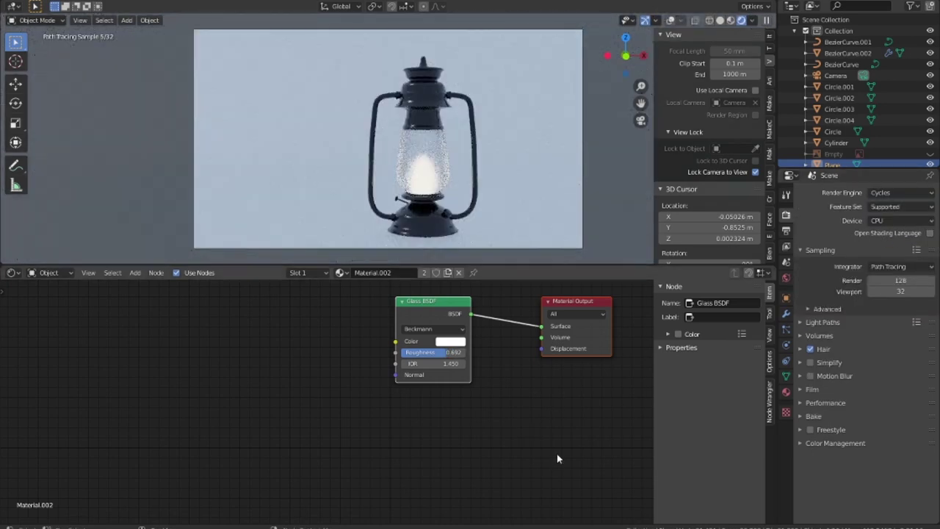
pyautogui.click(914, 209)
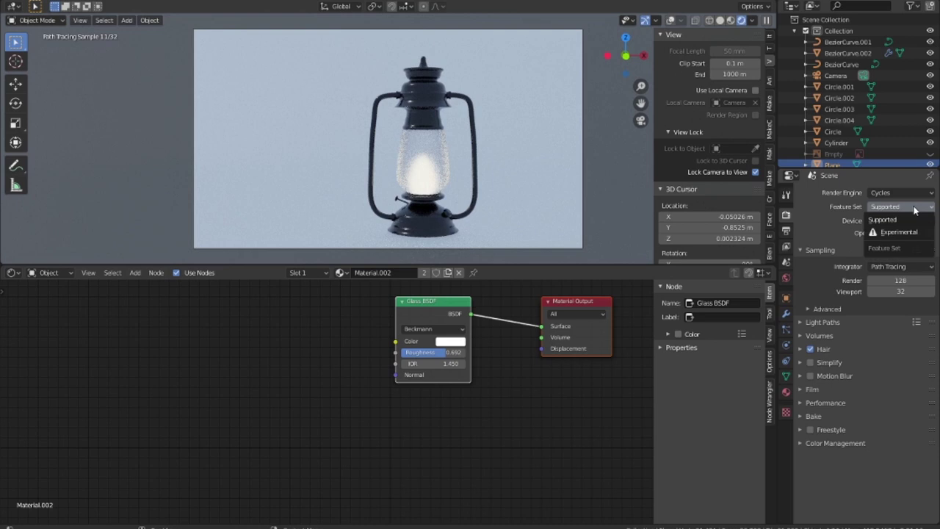
pyautogui.click(888, 219)
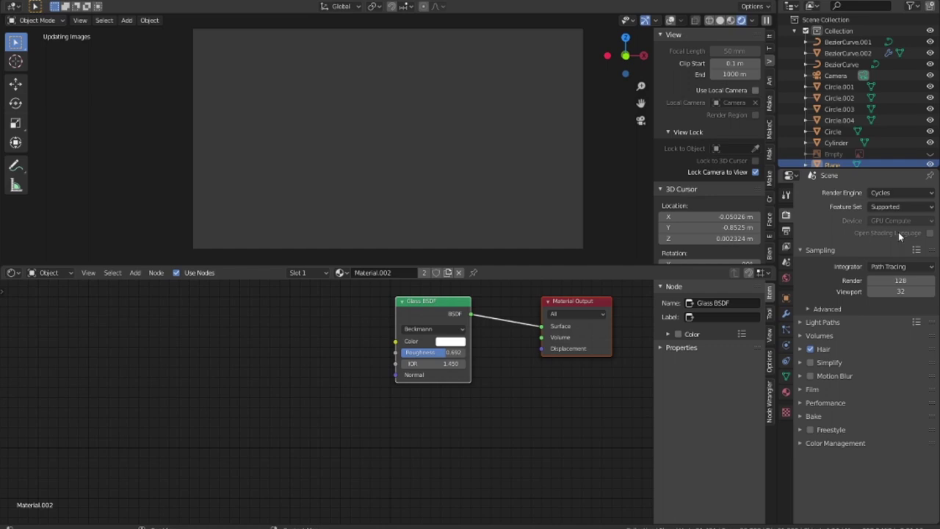
# - Set the Light Paths total maximum bounces to 30
pyautogui.click(822, 321)
pyautogui.doubleClick(899, 351)
pyautogui.write('30')
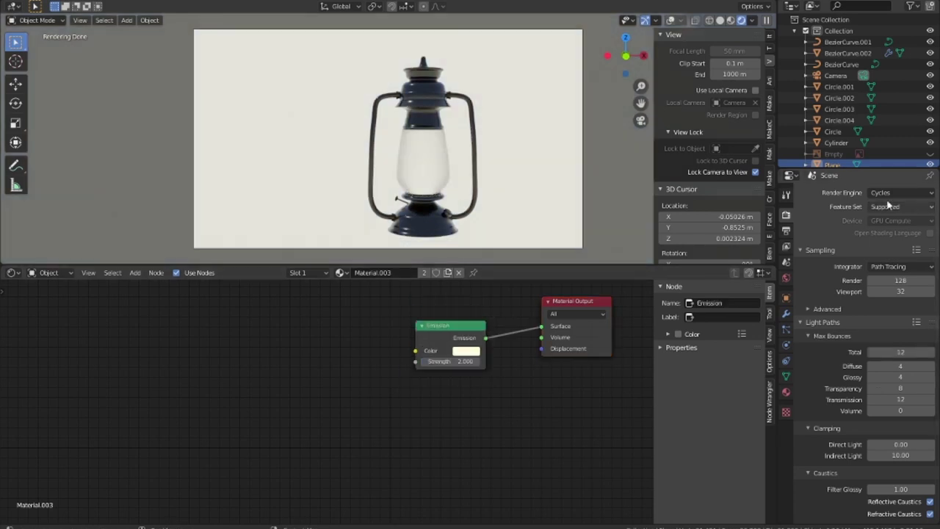
pyautogui.click(900, 192)
# - Switch the render engine to Eevee briefly, then back to Cycles
pyautogui.click(887, 209)
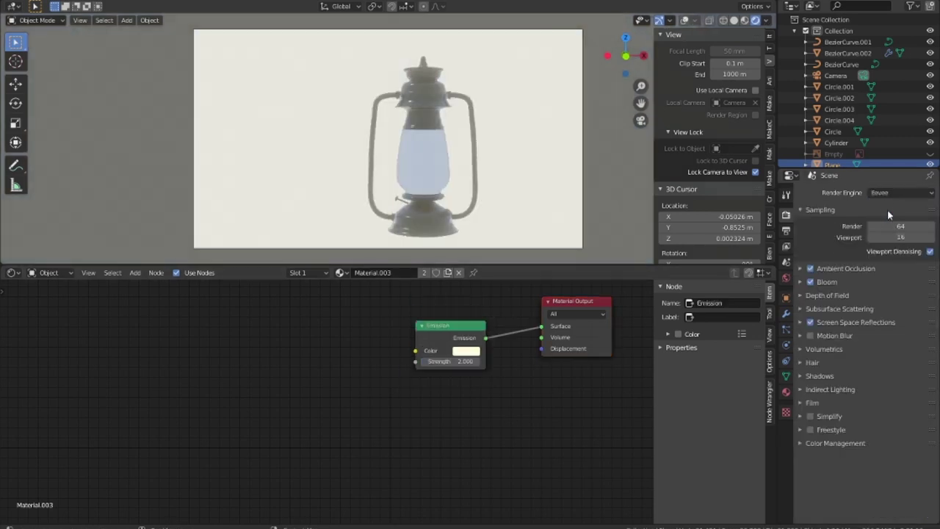
pyautogui.click(900, 192)
pyautogui.click(892, 225)
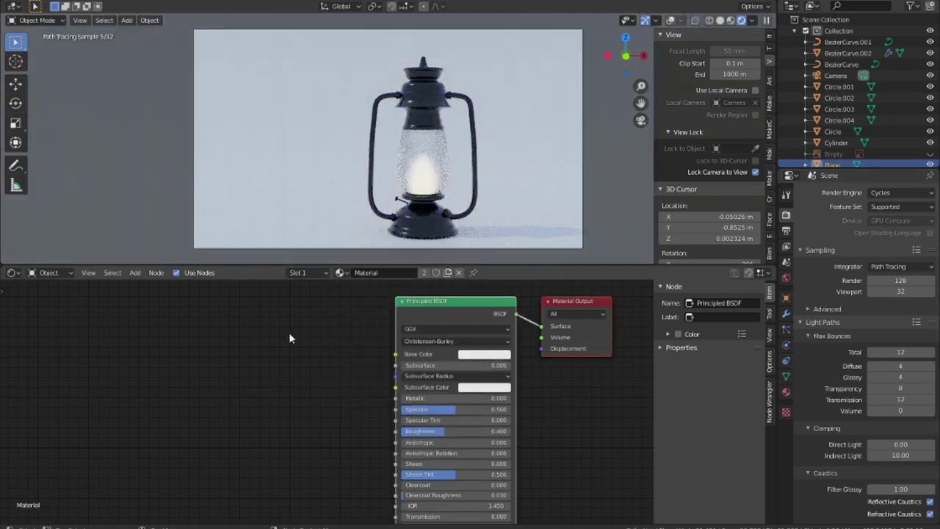
# - Raise the Principled BSDF specular to about 0.555 and start the F12 render
pyautogui.keyDown('ctrl'); pyautogui.moveTo(289, 338); pyautogui.dragTo(547, 404, button='middle'); pyautogui.keyUp('ctrl')
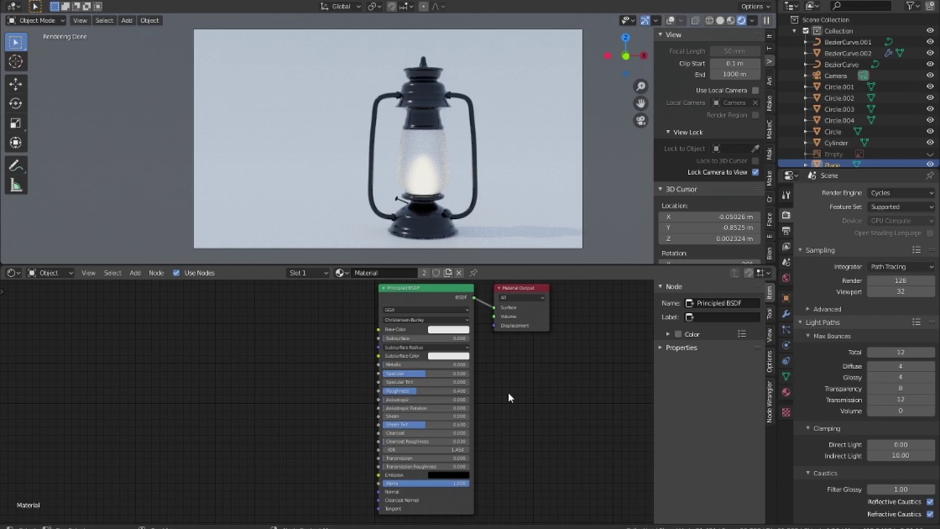
pyautogui.keyDown('ctrl'); pyautogui.moveTo(508, 391); pyautogui.dragTo(498, 402, button='middle'); pyautogui.keyUp('ctrl')
pyautogui.moveTo(440, 375); pyautogui.dragTo(449, 375)
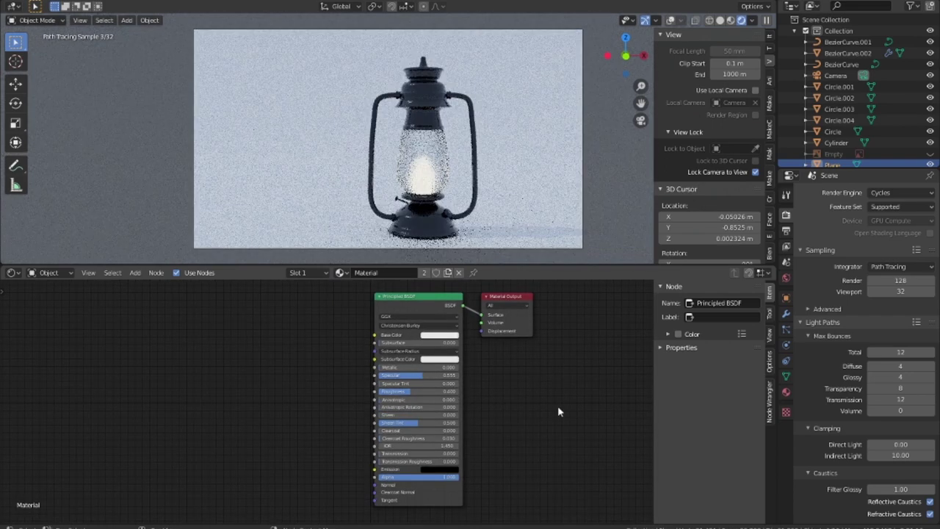
pyautogui.click(444, 335)
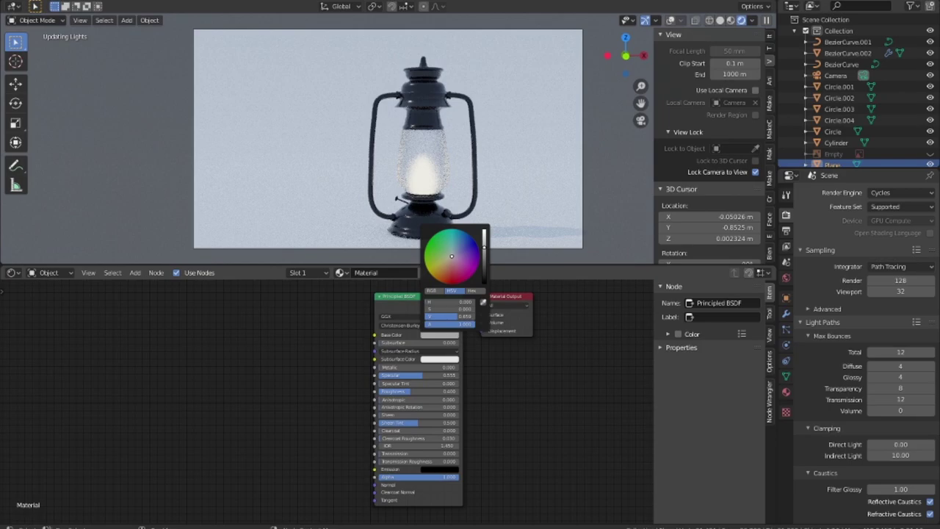
pyautogui.press('F12')
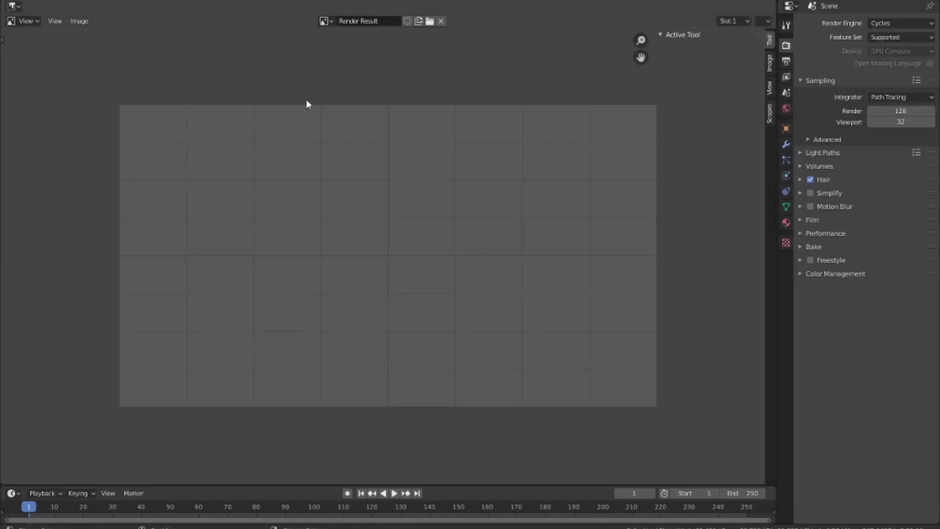
# - Check the Image and Slot menus, then start Render Image from the Render menu
pyautogui.click(78, 21)
pyautogui.click(324, 20)
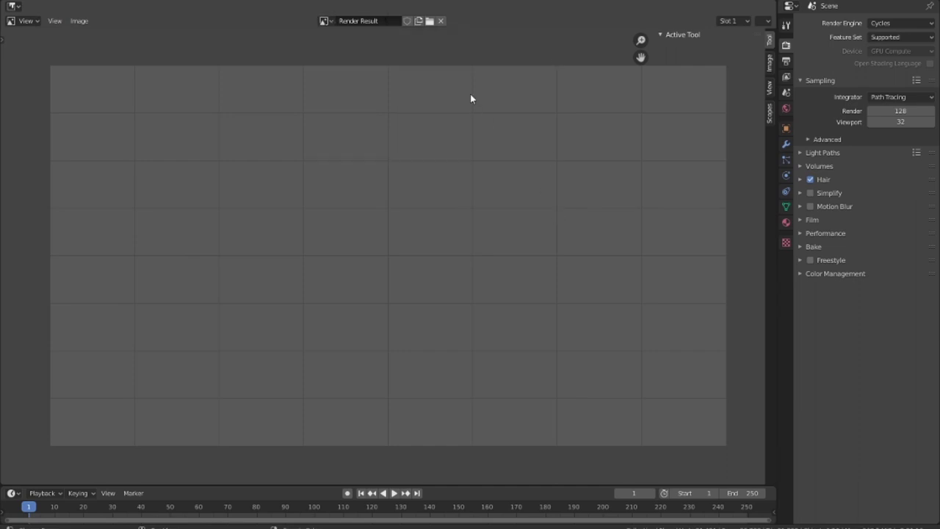
pyautogui.click(734, 20)
pyautogui.click(86, 3)
pyautogui.click(88, 4)
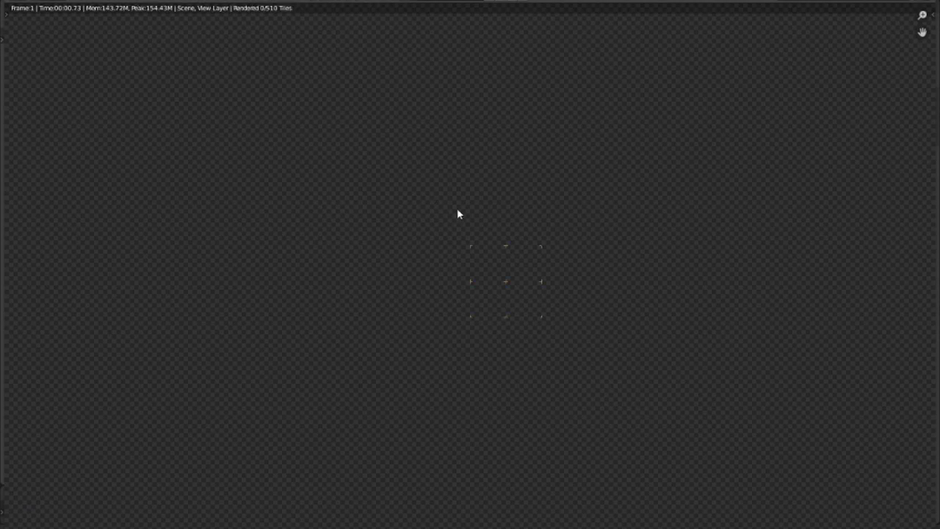